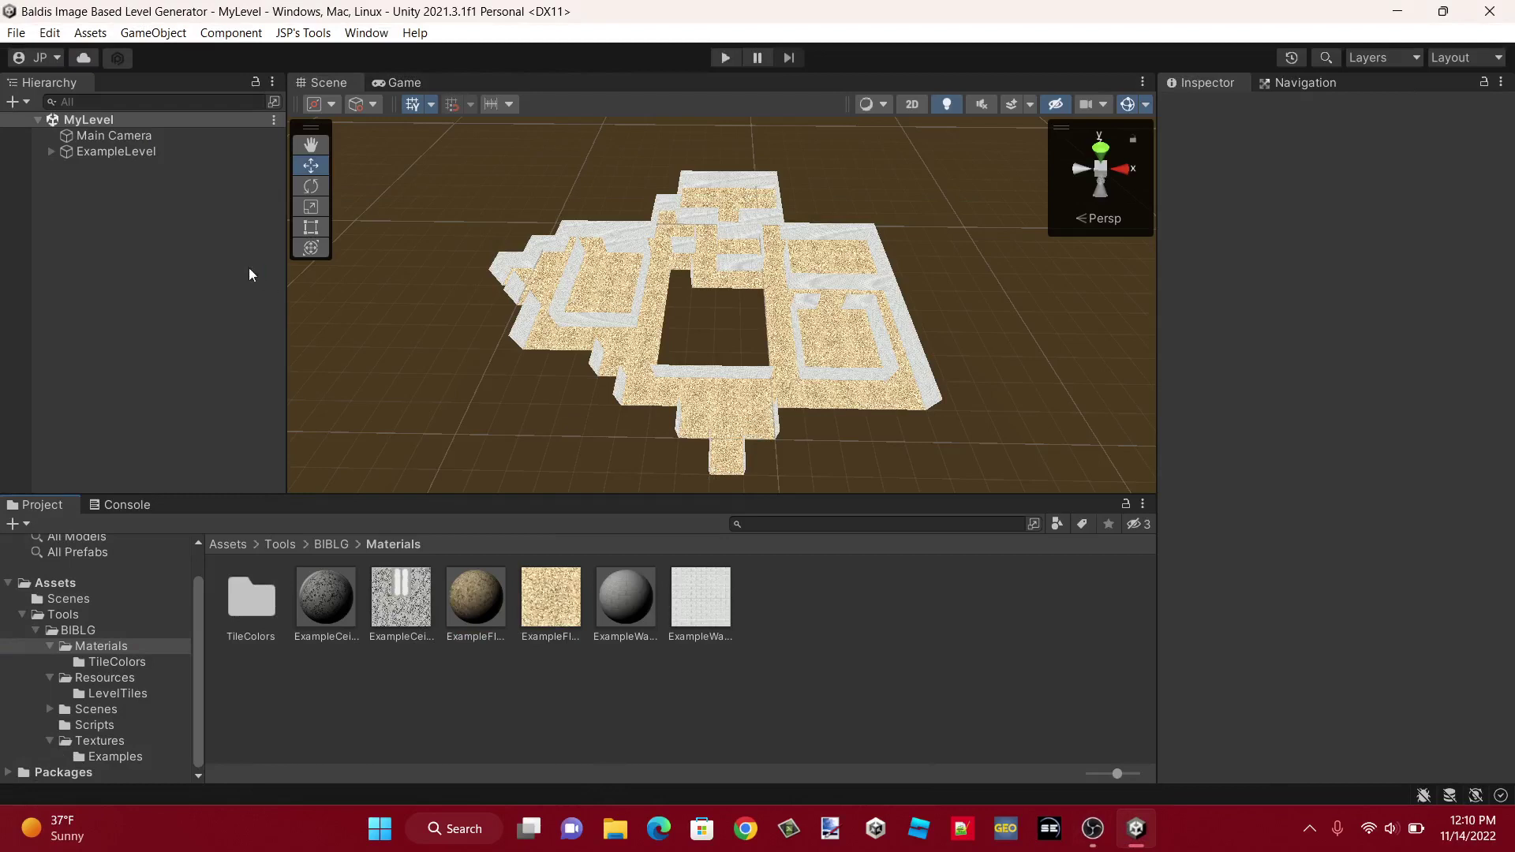
# - Delete the ExampleLevel object from the MyLevel scene and show the contents of the BIBLG Textures folder
pyautogui.click(187, 153)
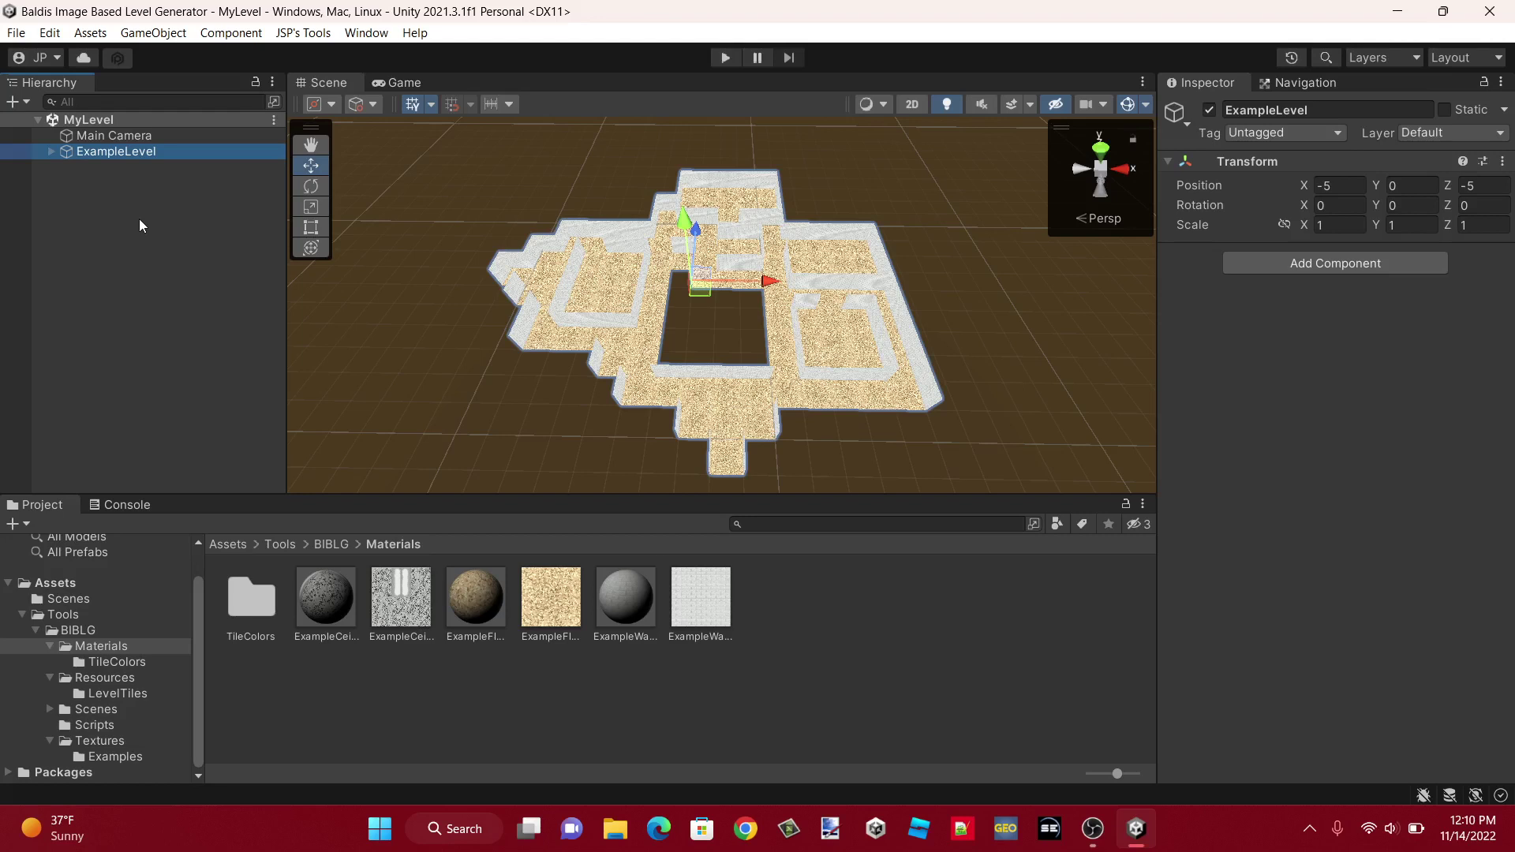
pyautogui.press('Delete')
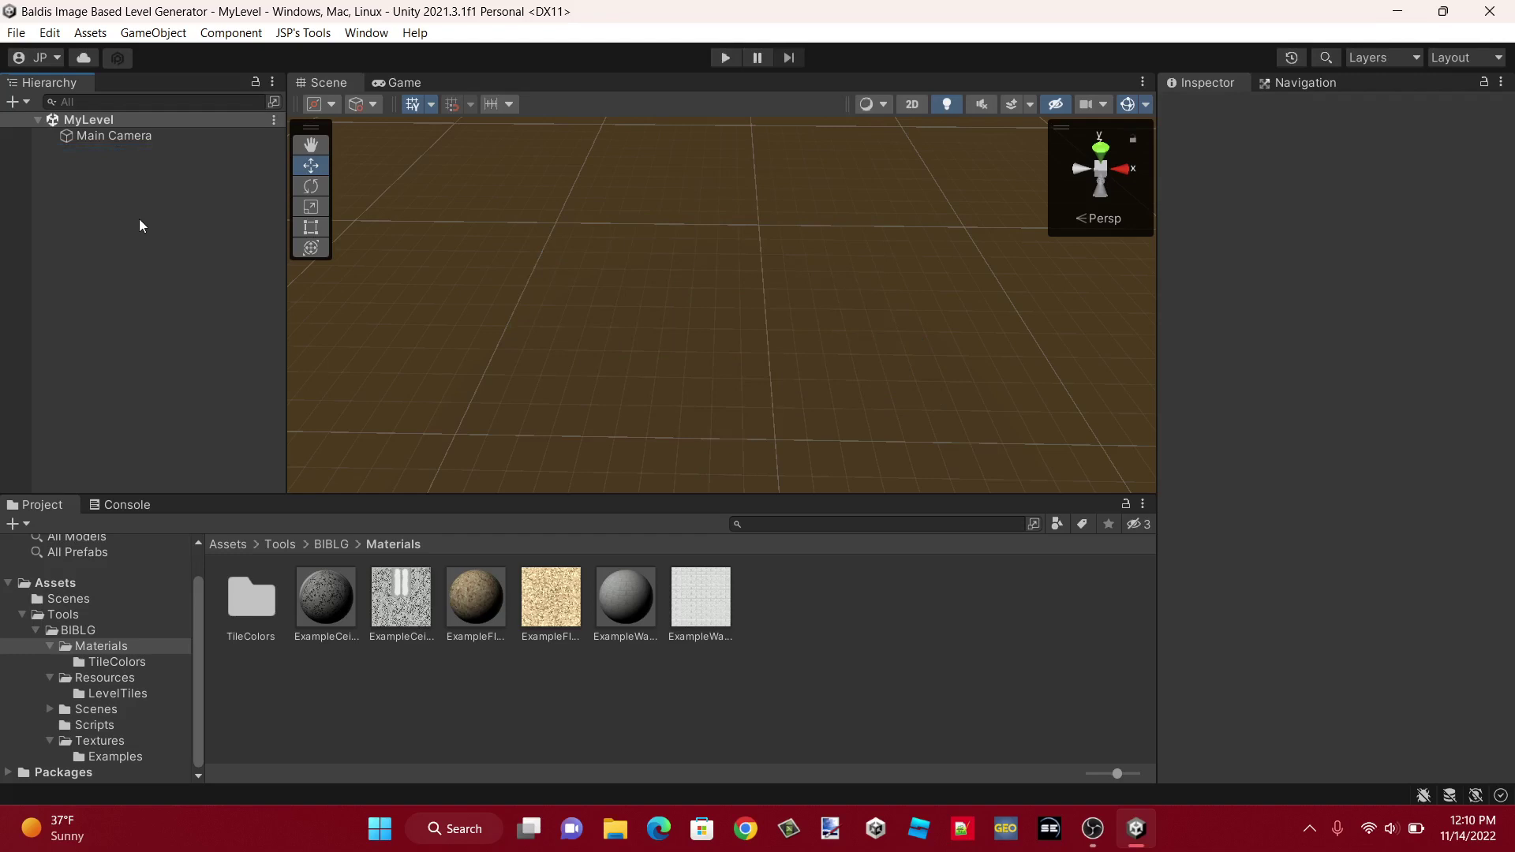
pyautogui.click(123, 742)
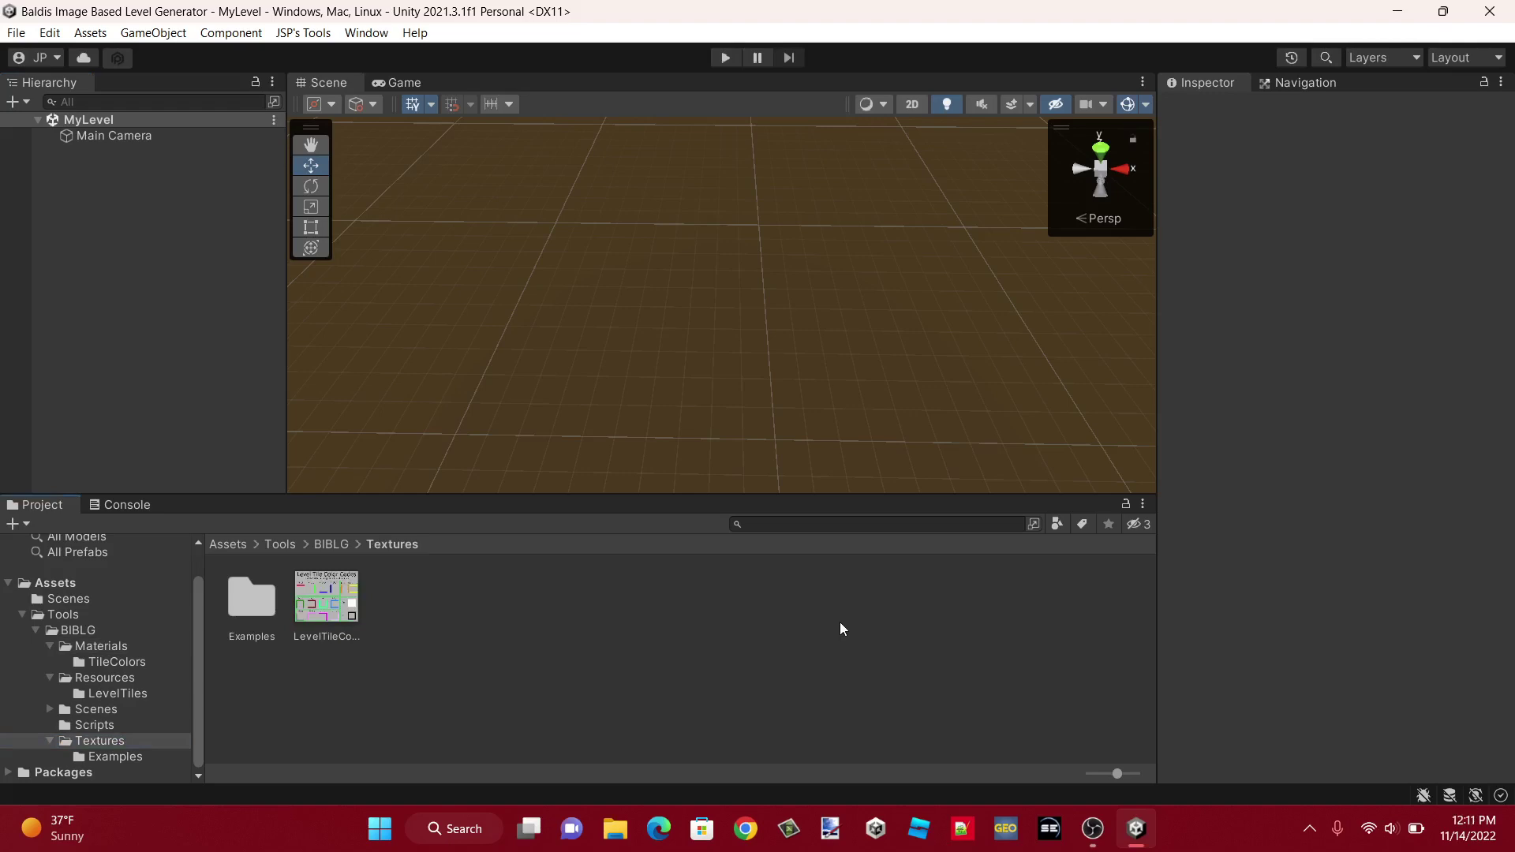
# - Switch to paint.net with its blank untitled image
pyautogui.click(830, 828)
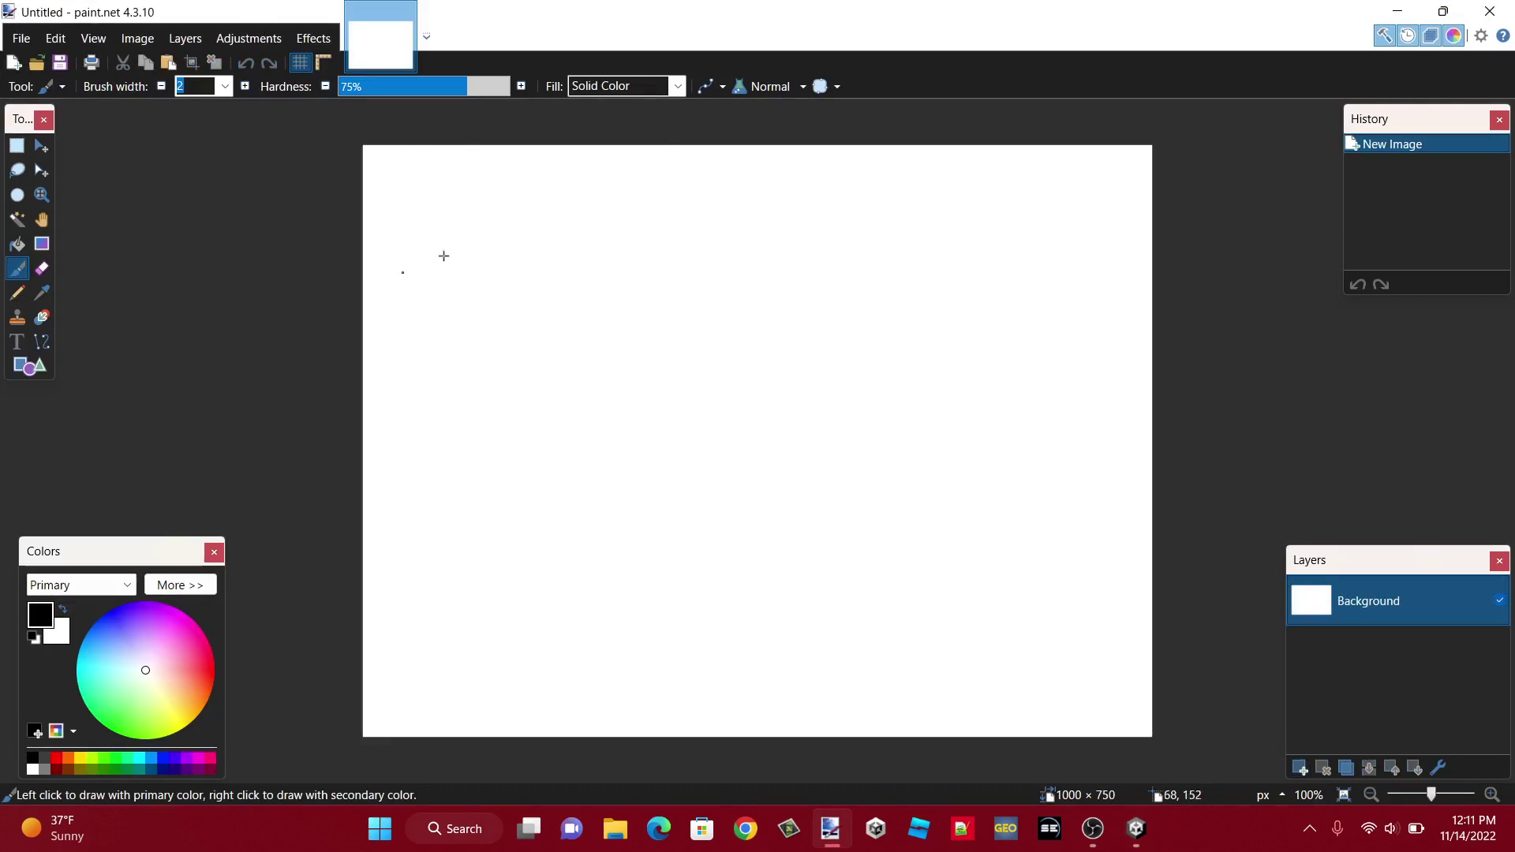
pyautogui.click(819, 92)
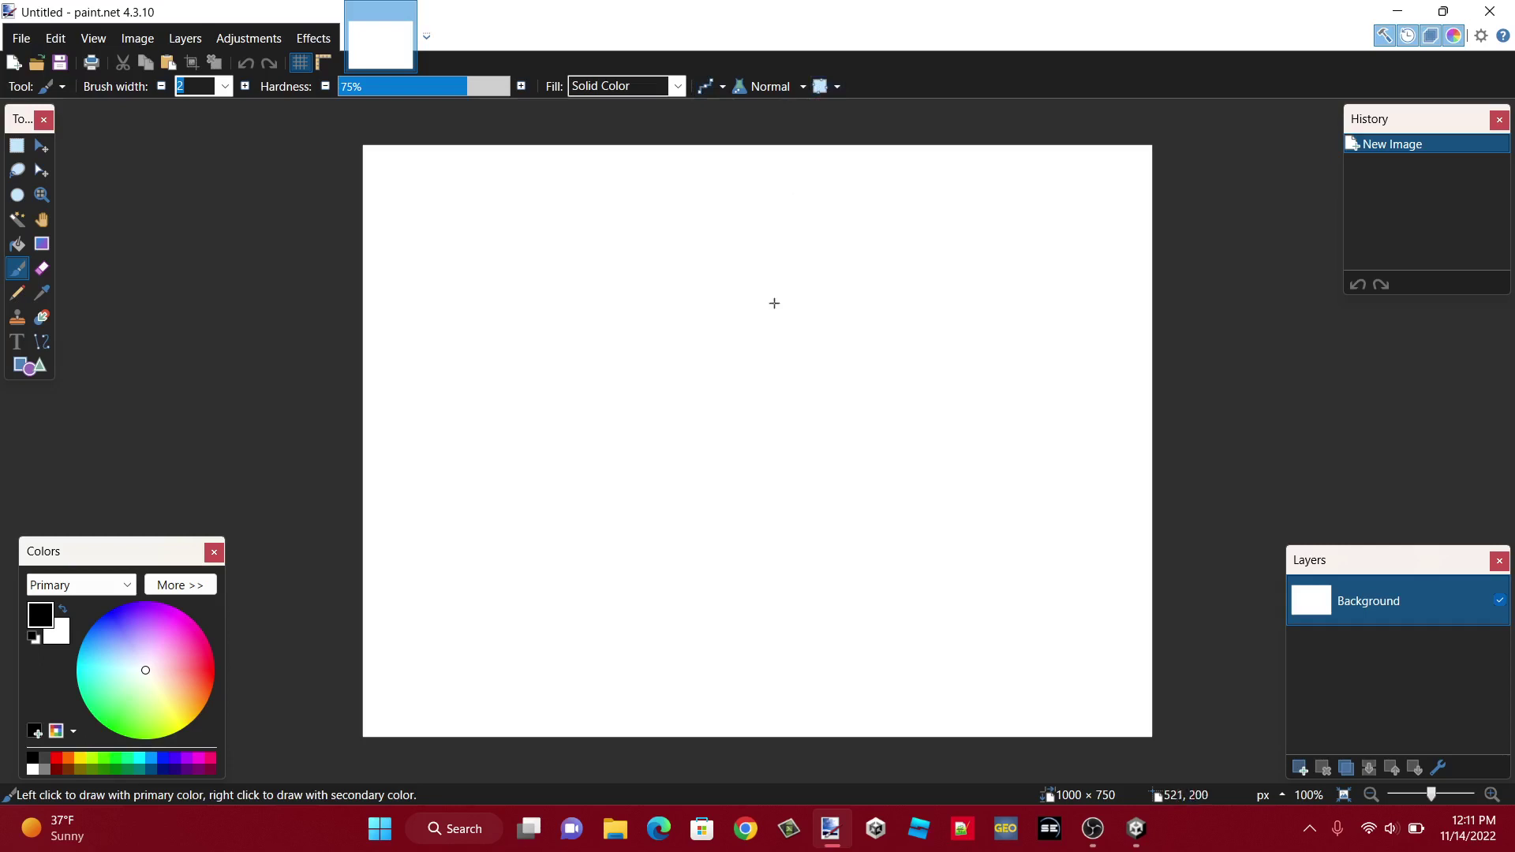
pyautogui.click(24, 52)
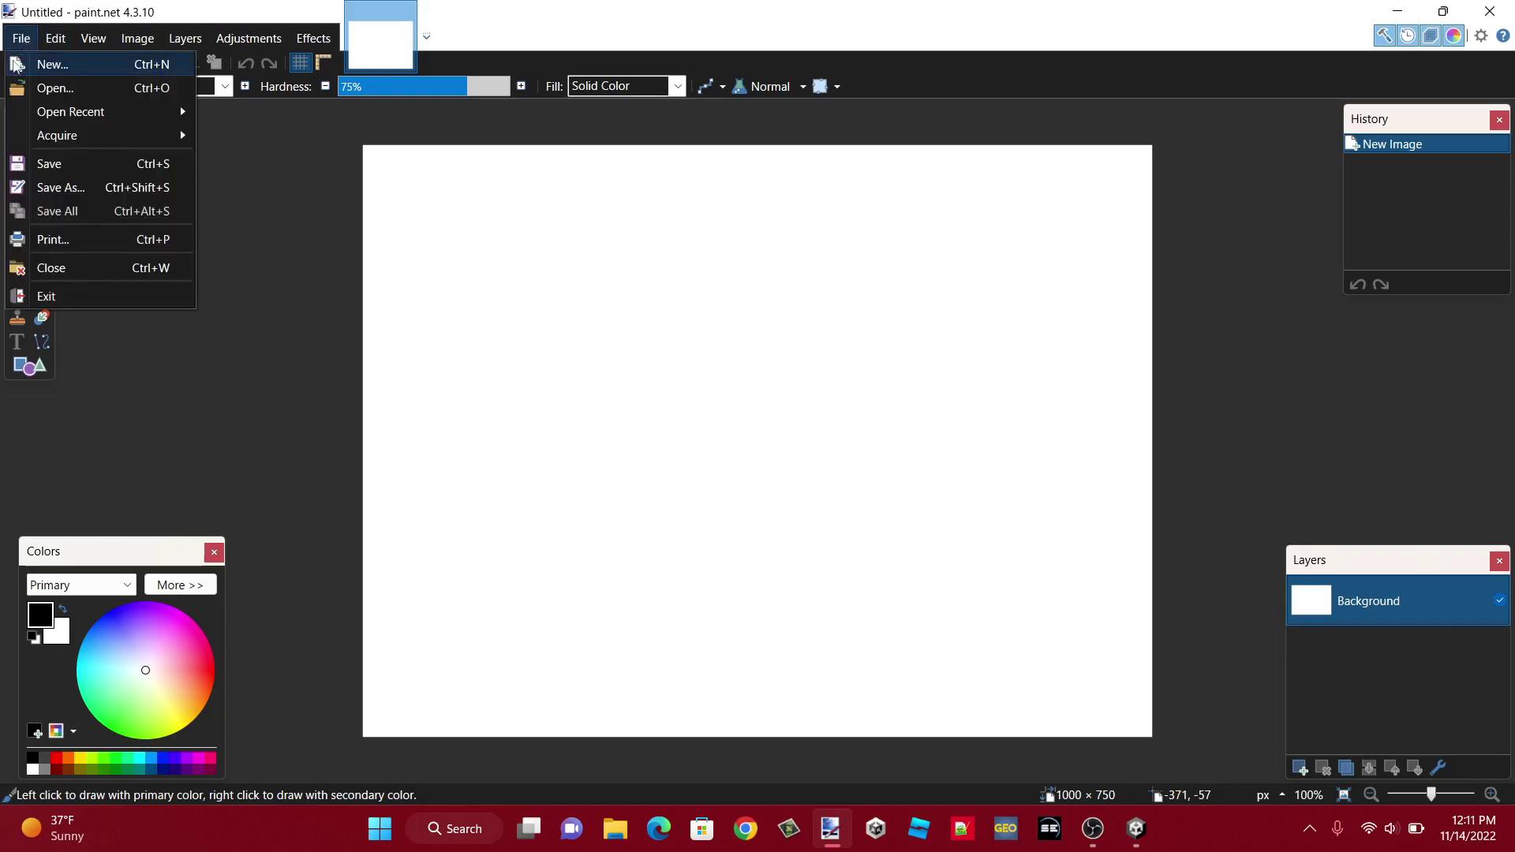
pyautogui.click(41, 93)
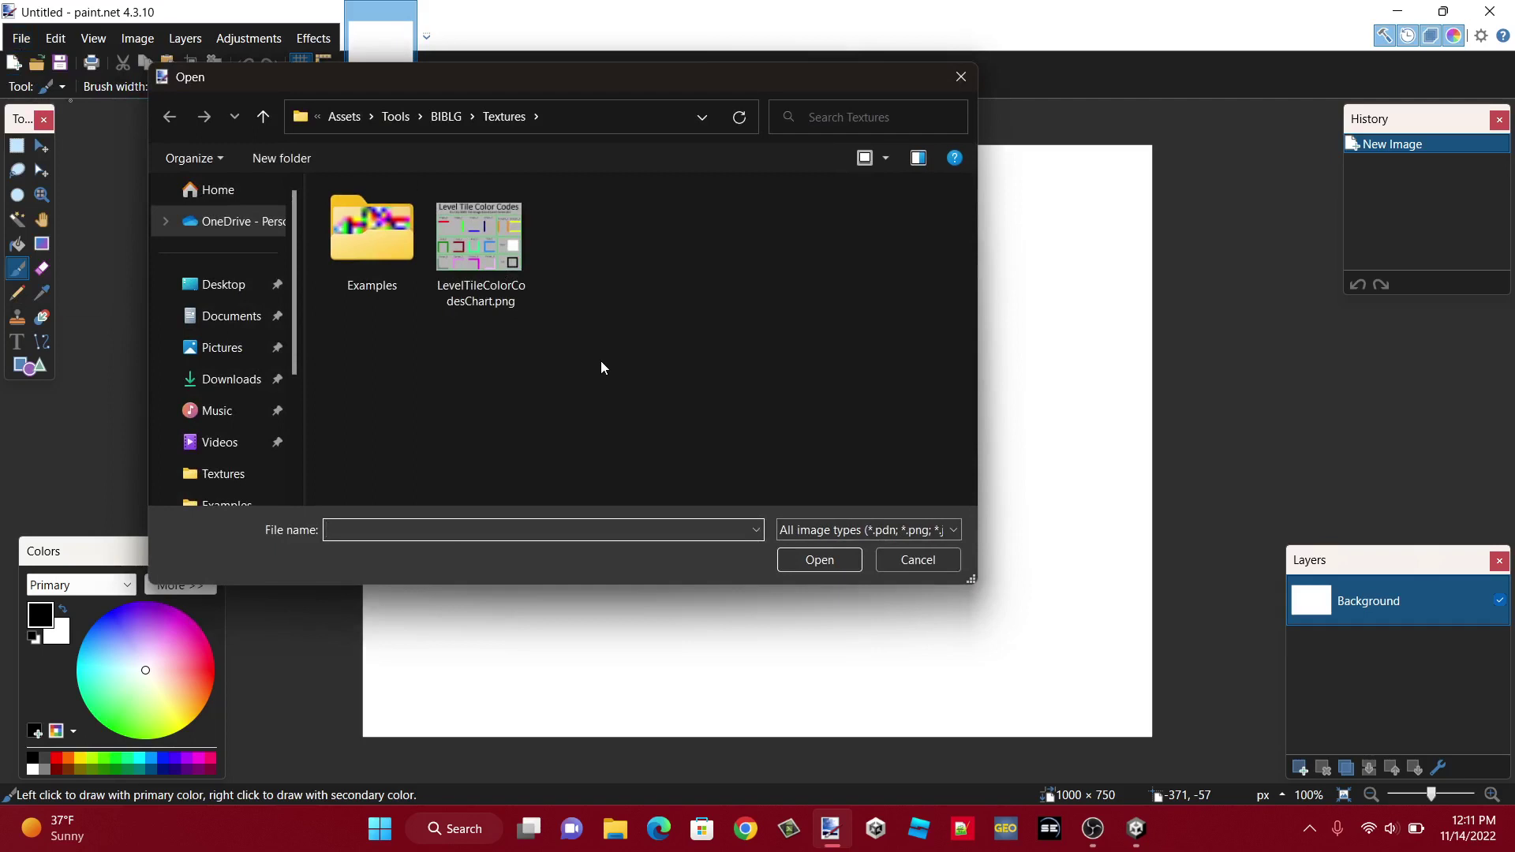
pyautogui.click(918, 560)
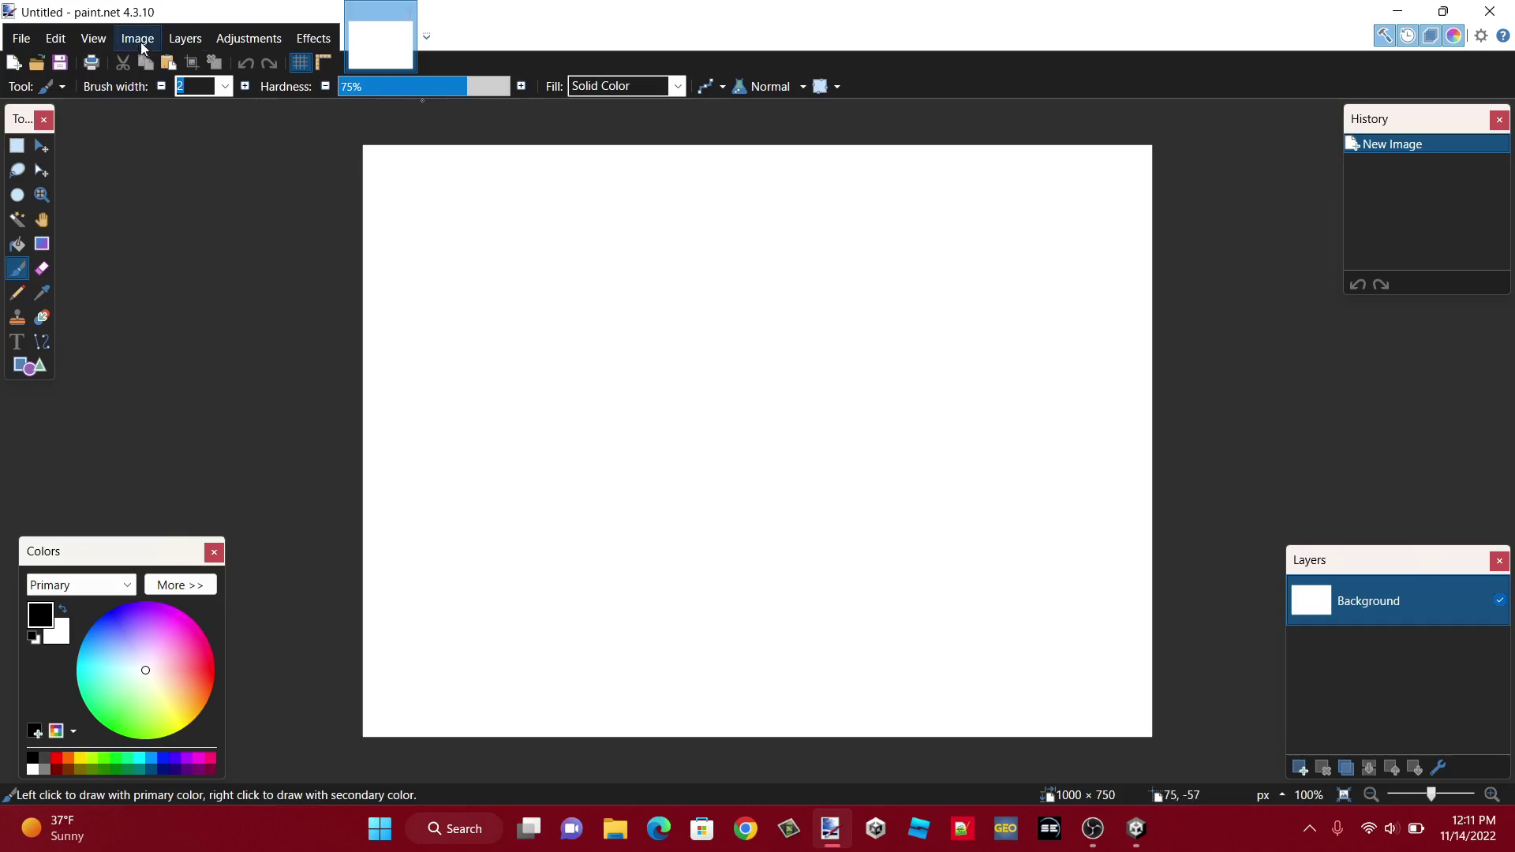
pyautogui.click(1490, 11)
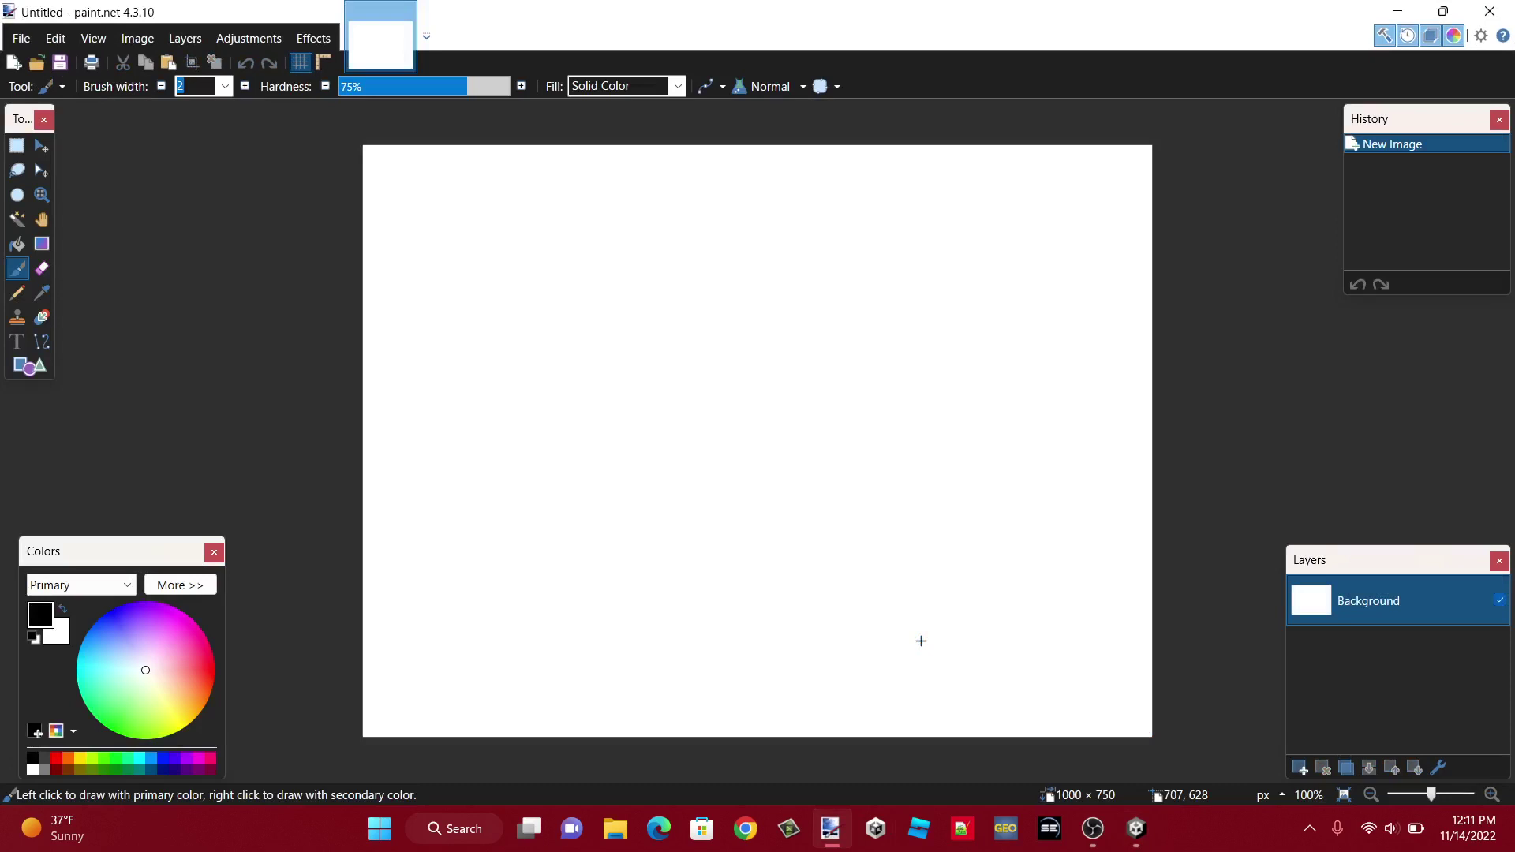
# - Resize the blank image to a width of 32 pixels and a height of 32 pixels
pyautogui.click(157, 42)
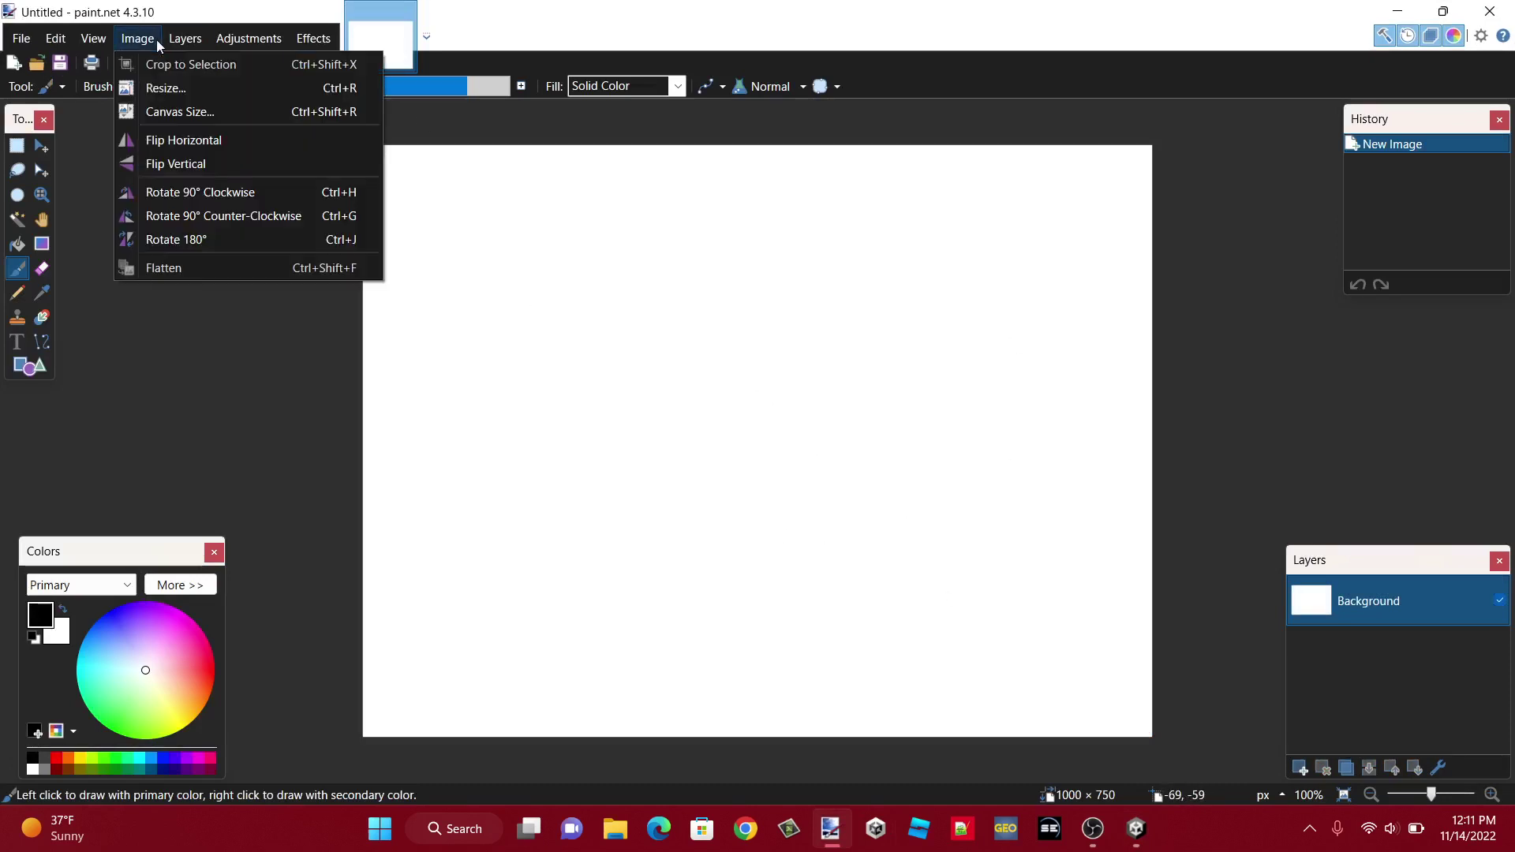
pyautogui.click(152, 87)
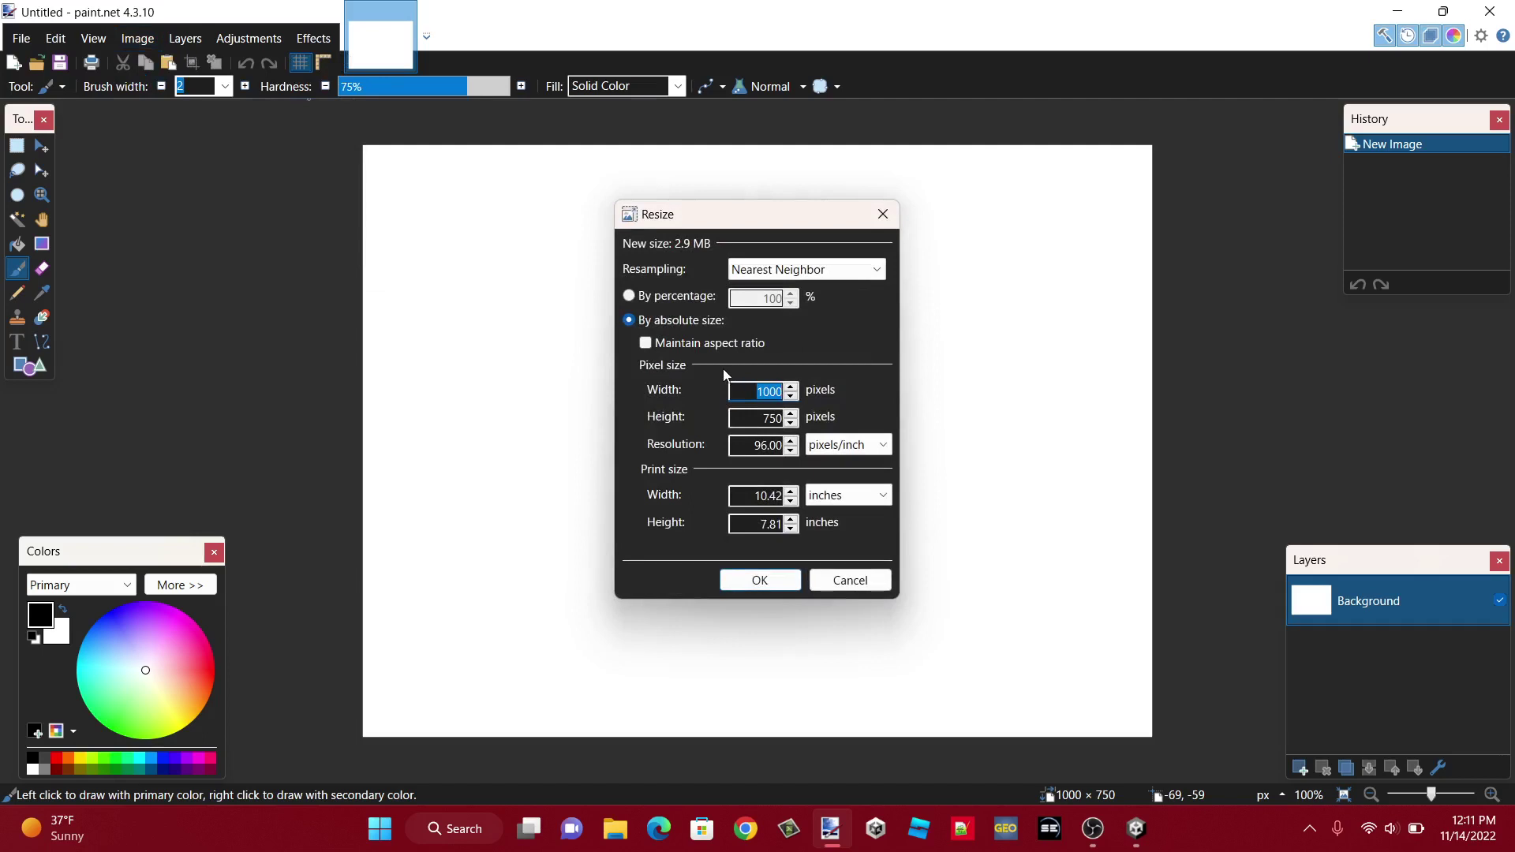
pyautogui.write('32')
pyautogui.press('Tab')
pyautogui.write('32')
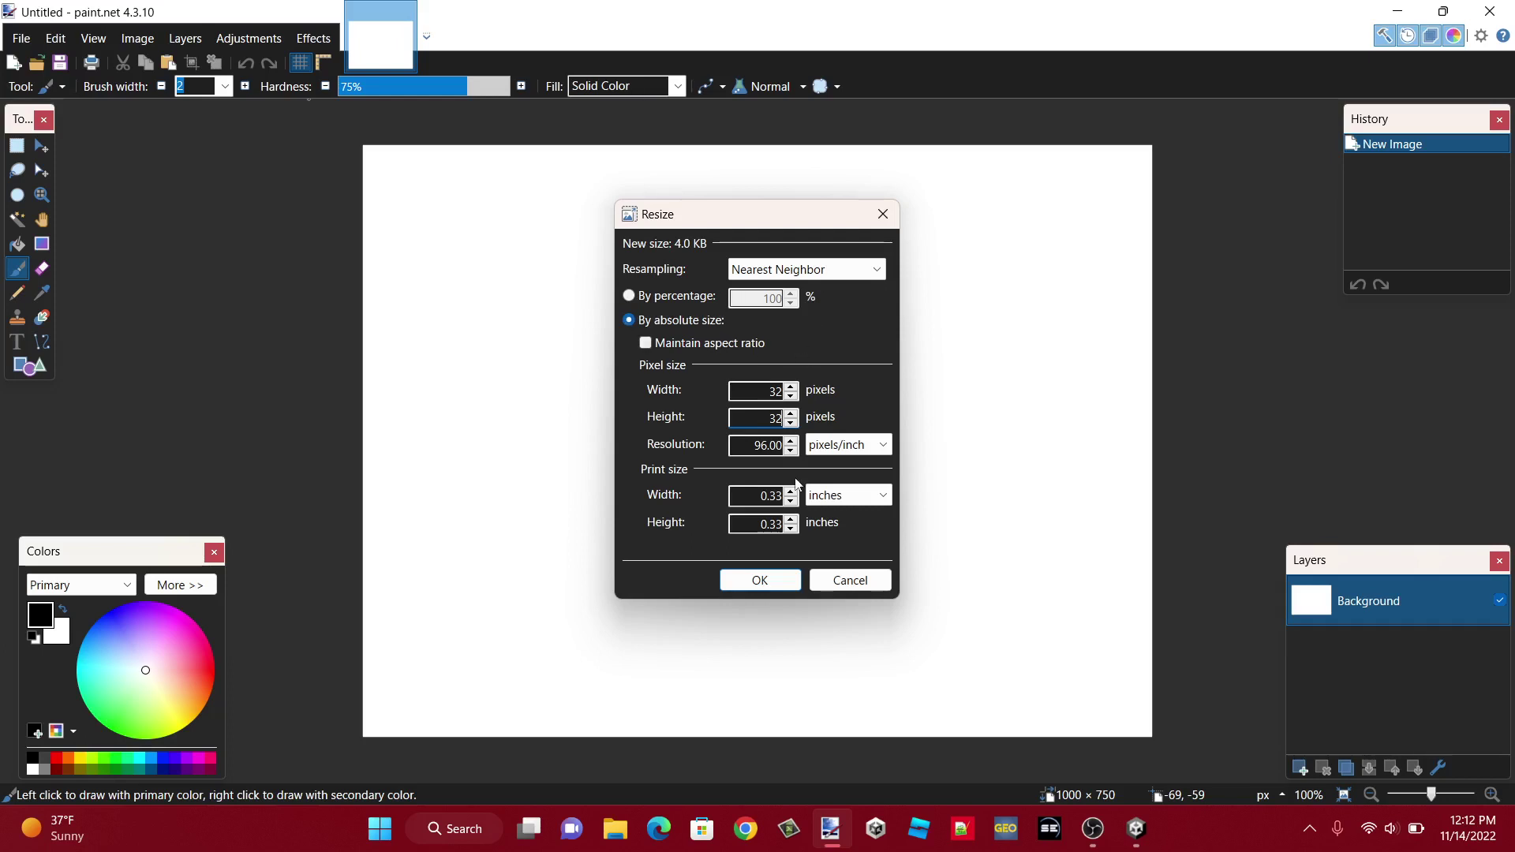
pyautogui.click(776, 580)
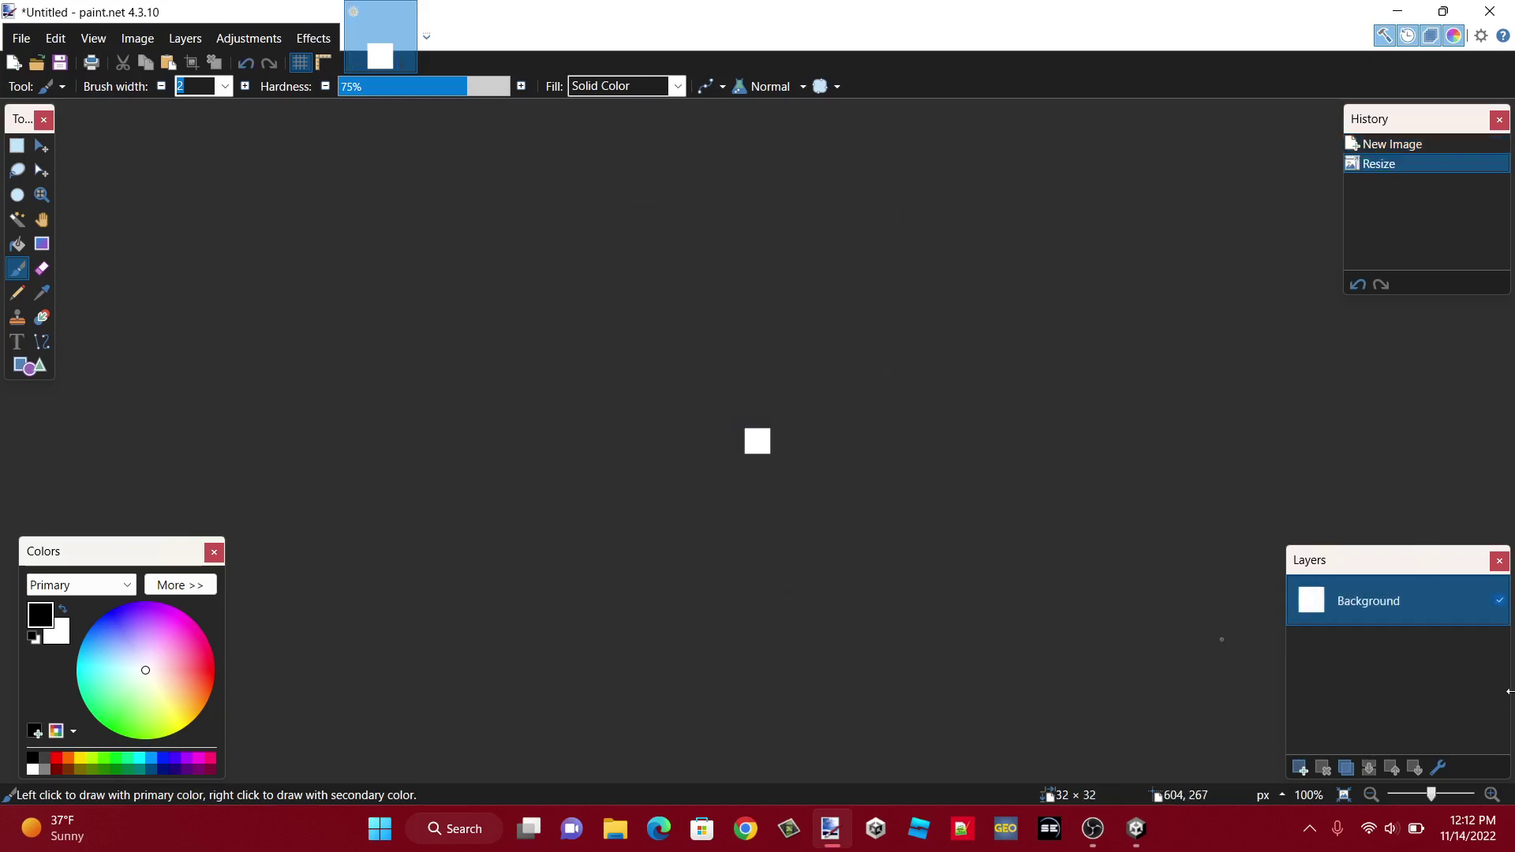
# - Magnify the 32 × 32 canvas to 2400% and compare it with the pixel grid hidden and shown
pyautogui.click(1494, 794)
pyautogui.click(1494, 795)
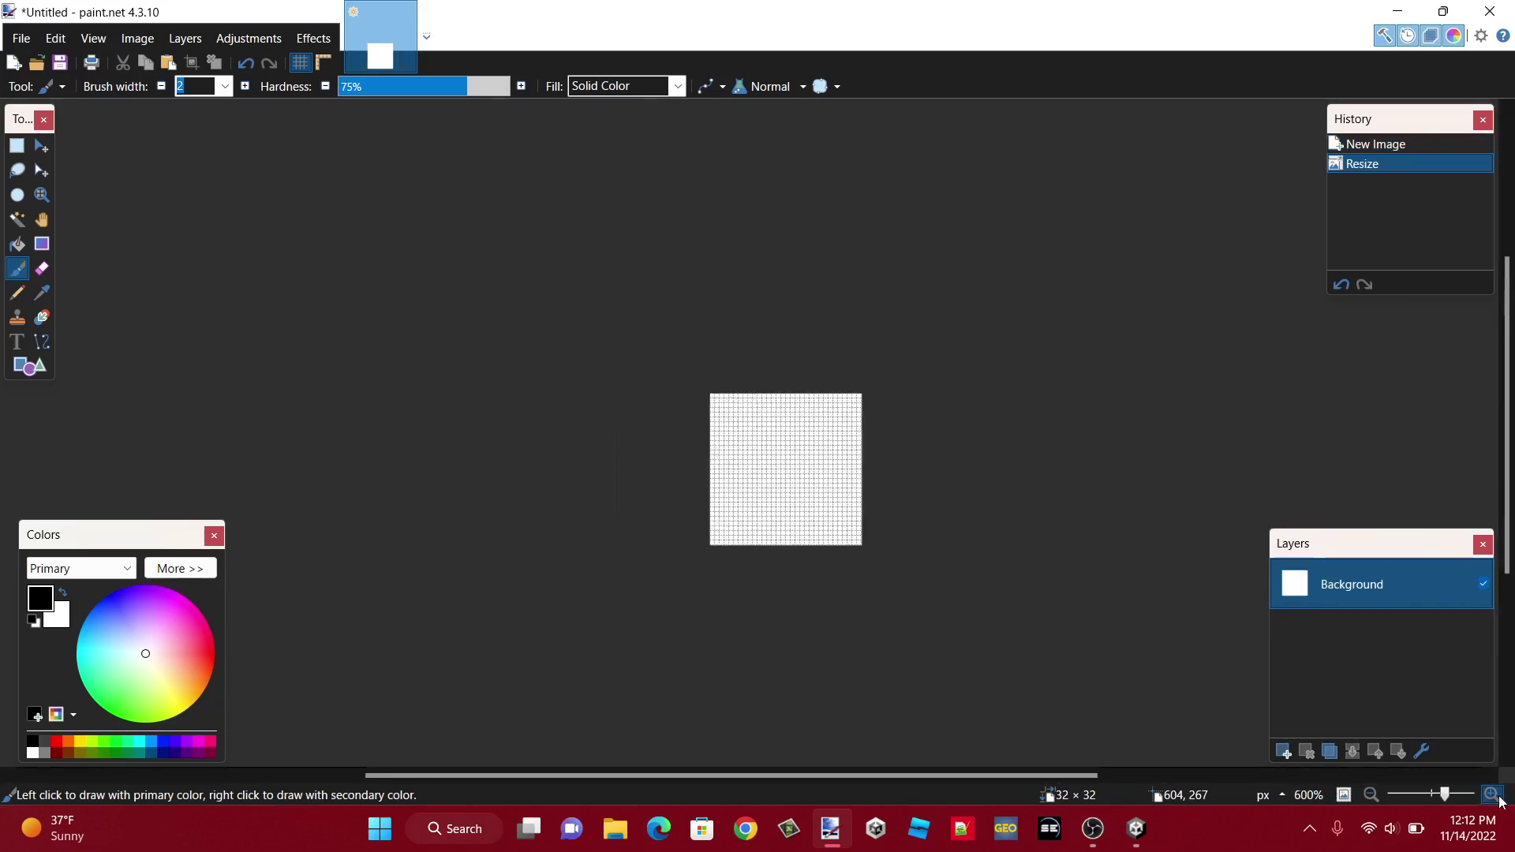
pyautogui.click(1494, 795)
pyautogui.click(1491, 794)
pyautogui.hscroll(2, 926, 755)
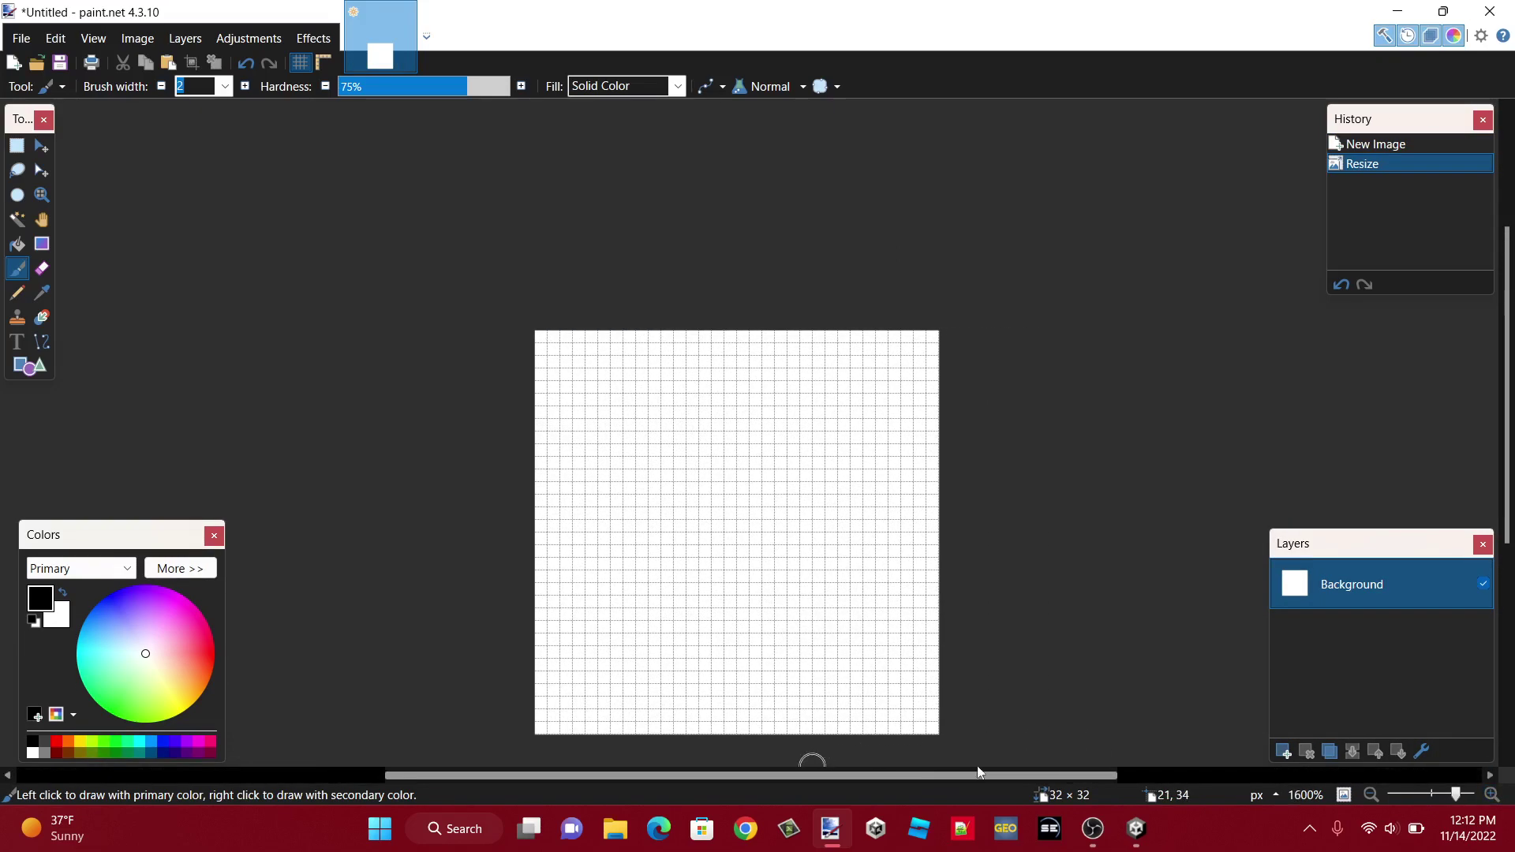
pyautogui.hotkey('ctrl', '+')
pyautogui.hotkey('ctrl', '+')
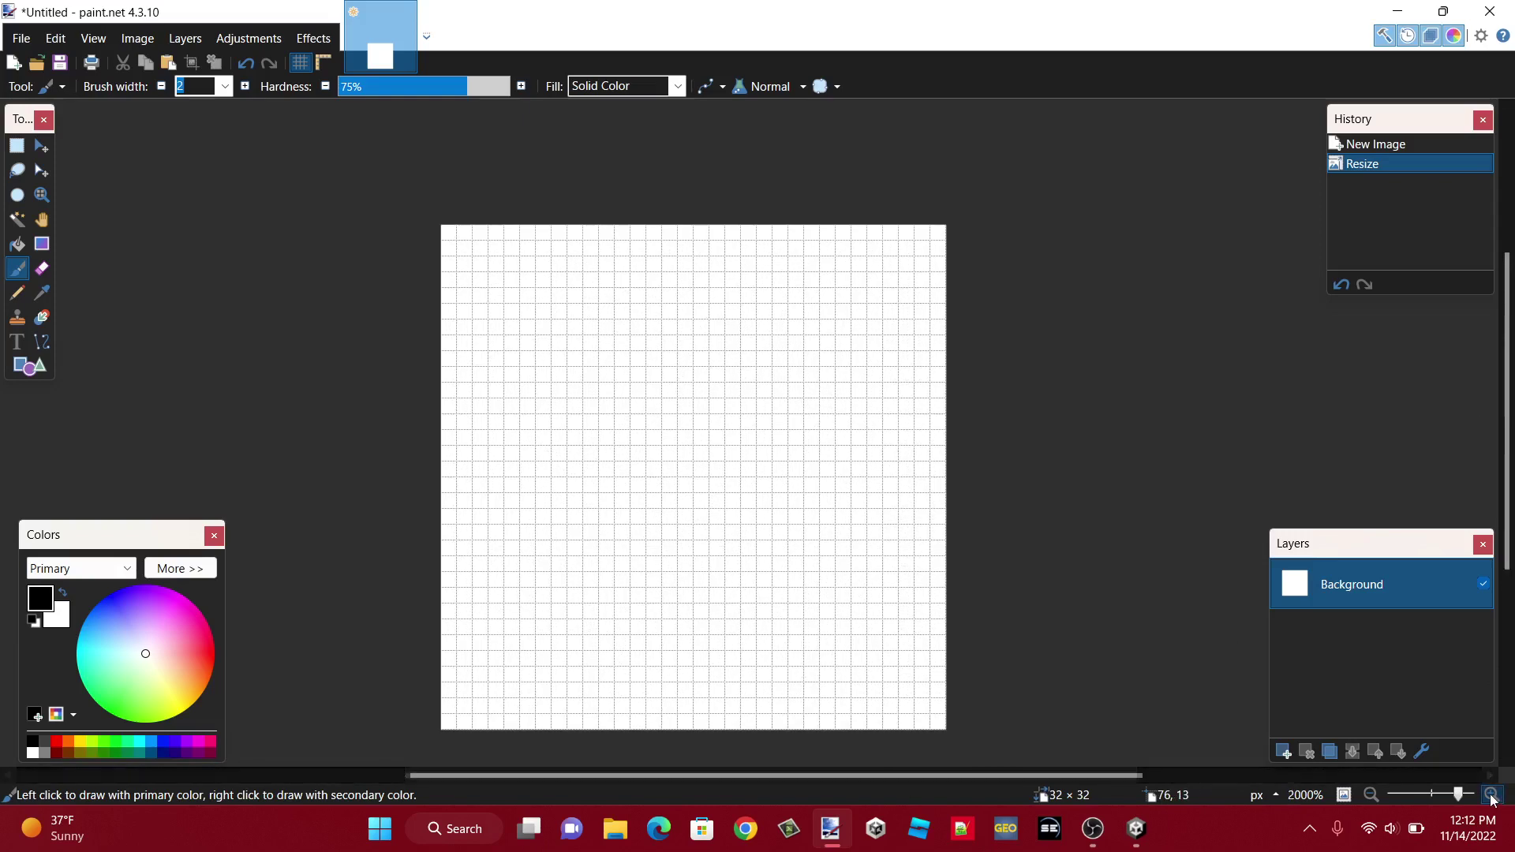
pyautogui.scroll(-1, 682, 442)
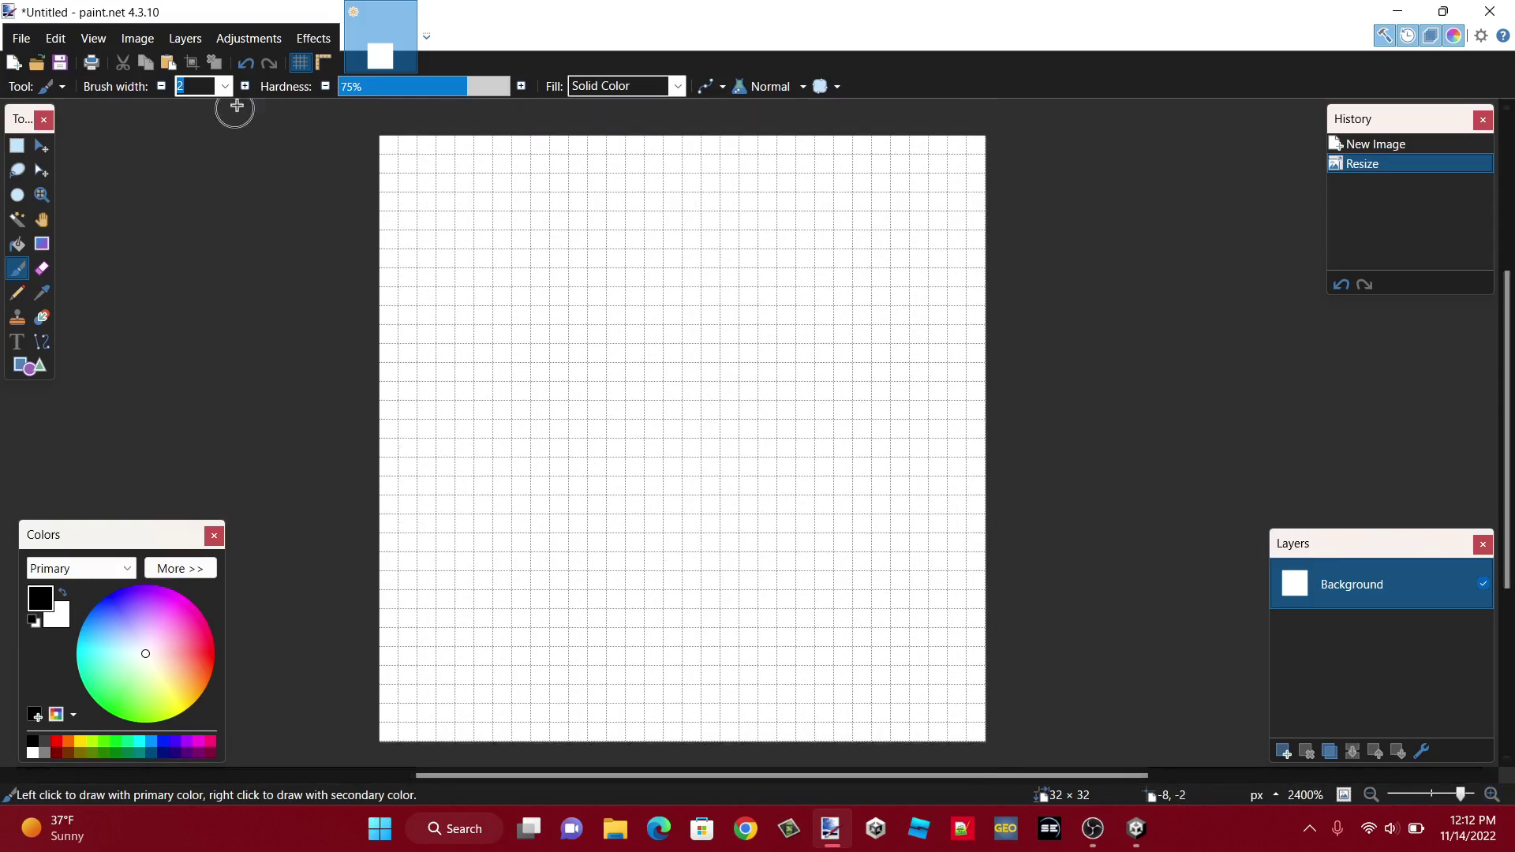
pyautogui.click(301, 63)
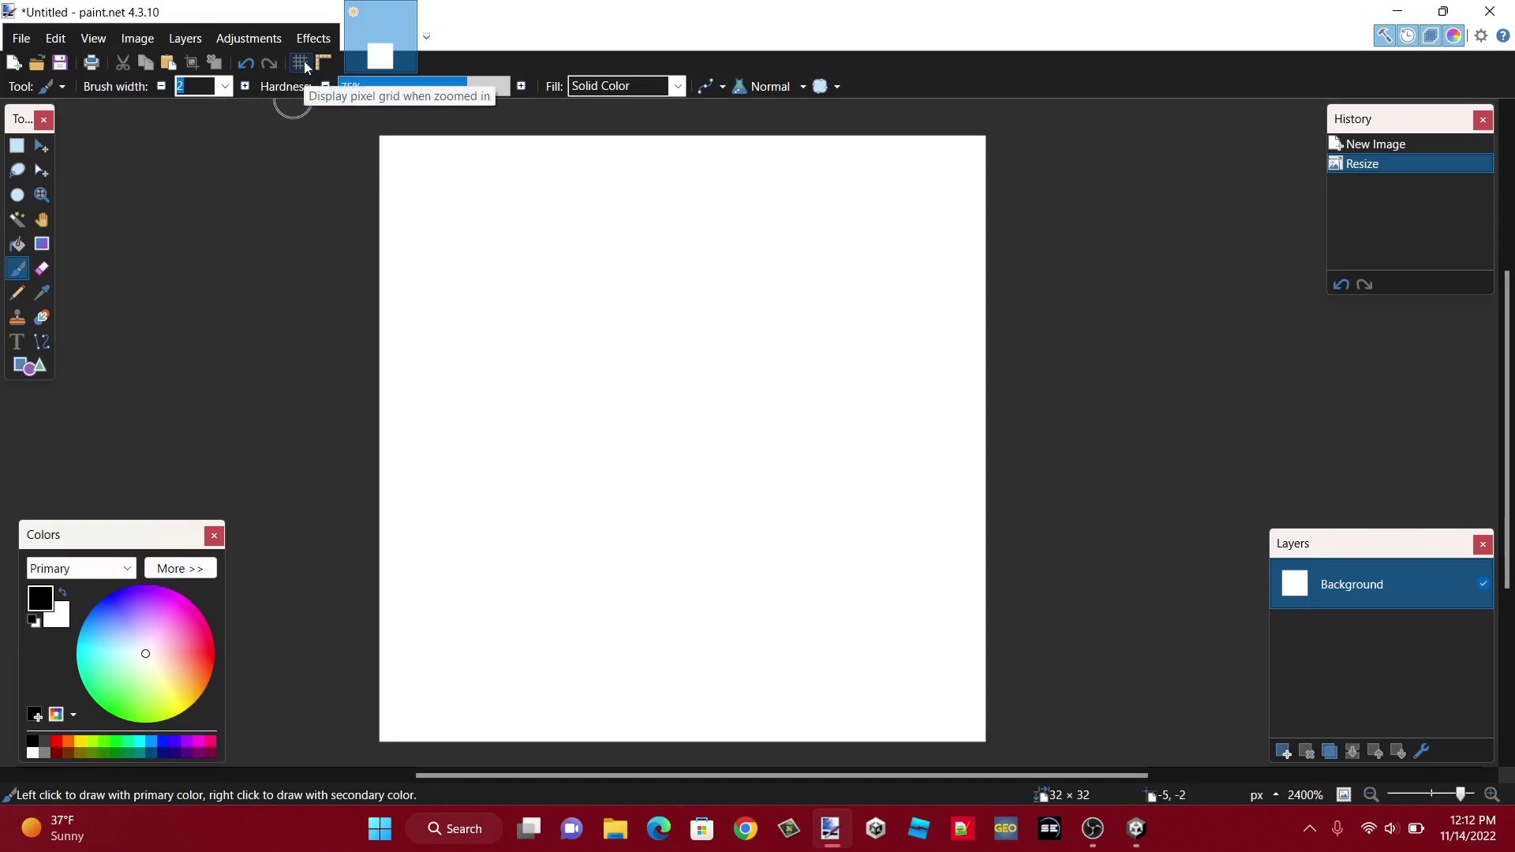
pyautogui.click(304, 63)
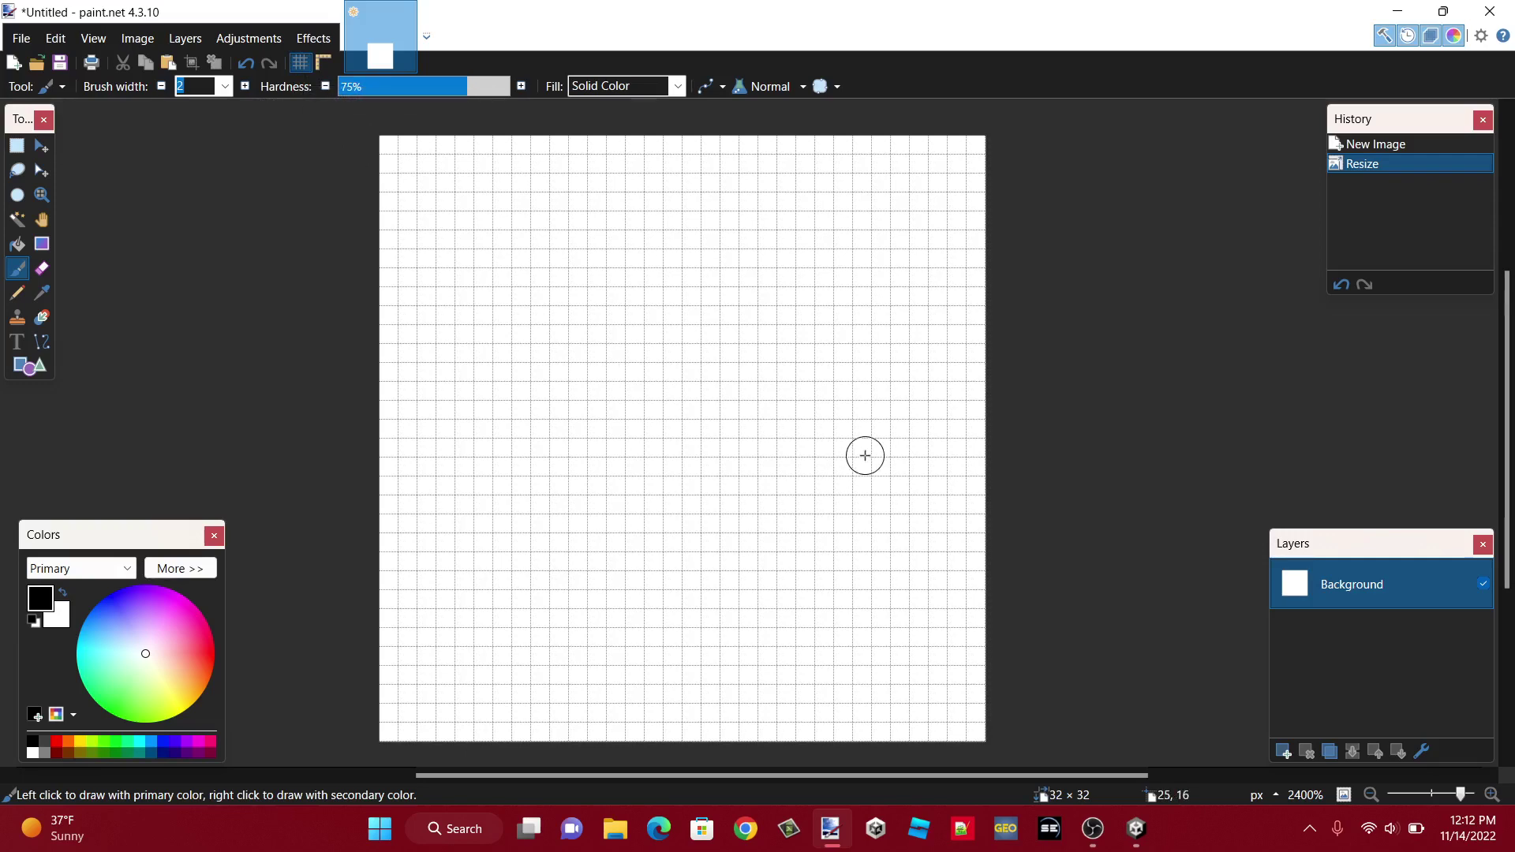
# - Set the Move Selected Pixels tool to Nearest Neighbor quality with pixelated selection quality
pyautogui.click(43, 149)
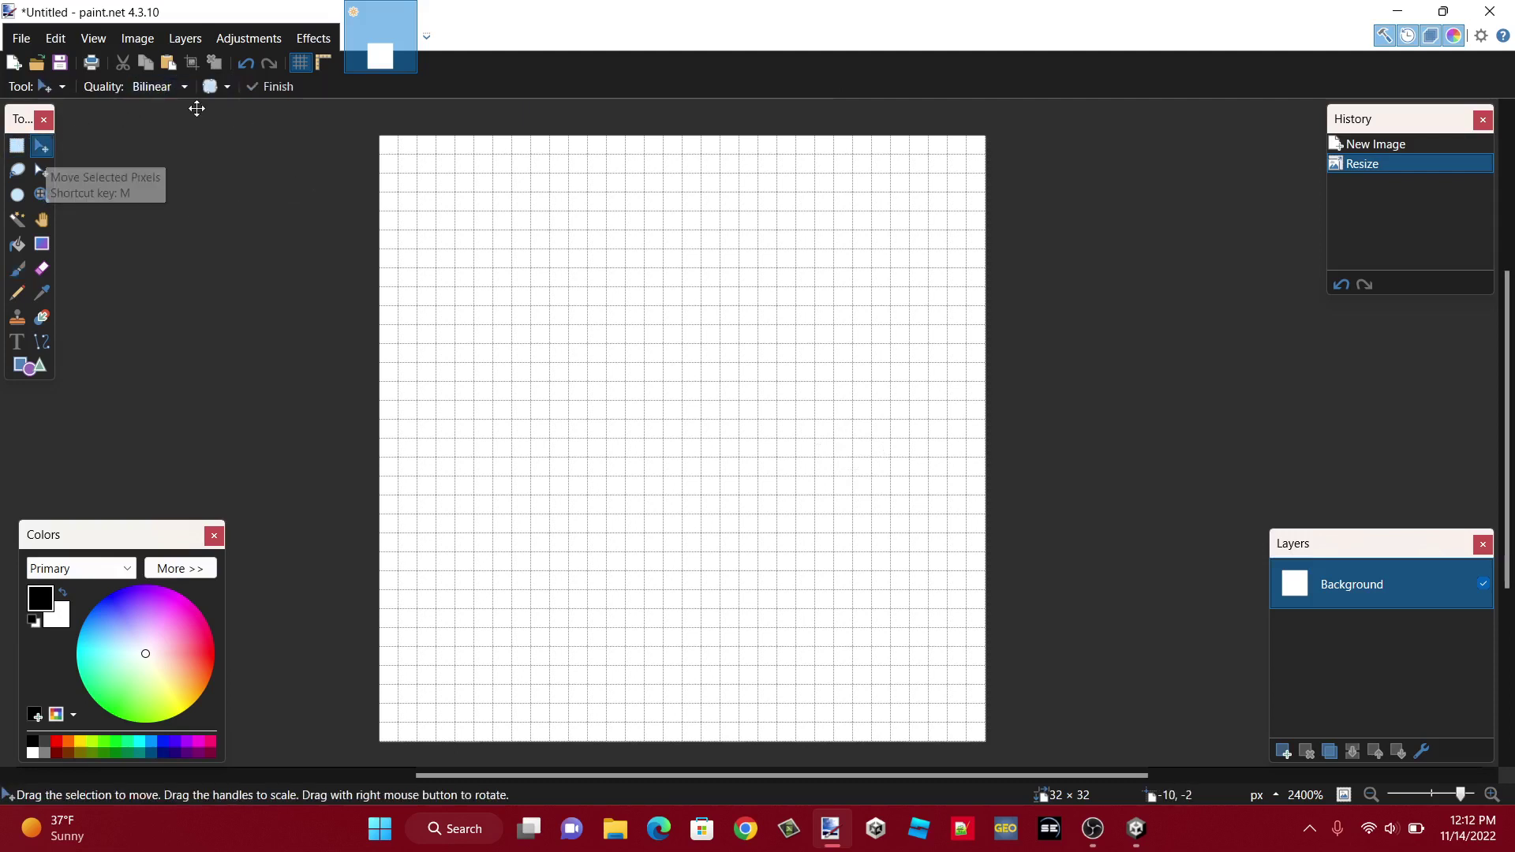
pyautogui.scroll(1, 158, 91)
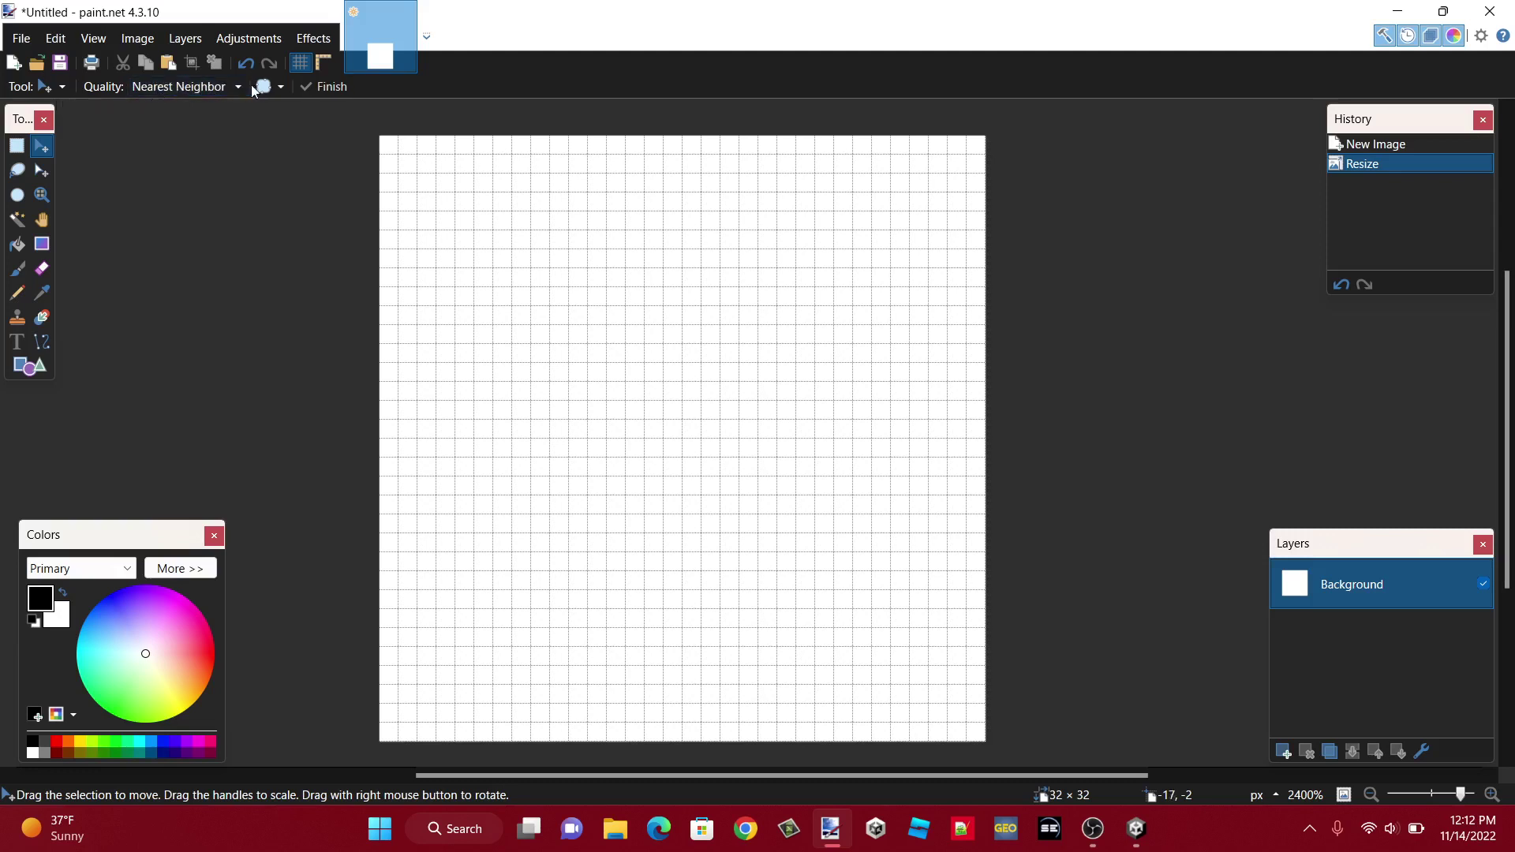
pyautogui.click(277, 87)
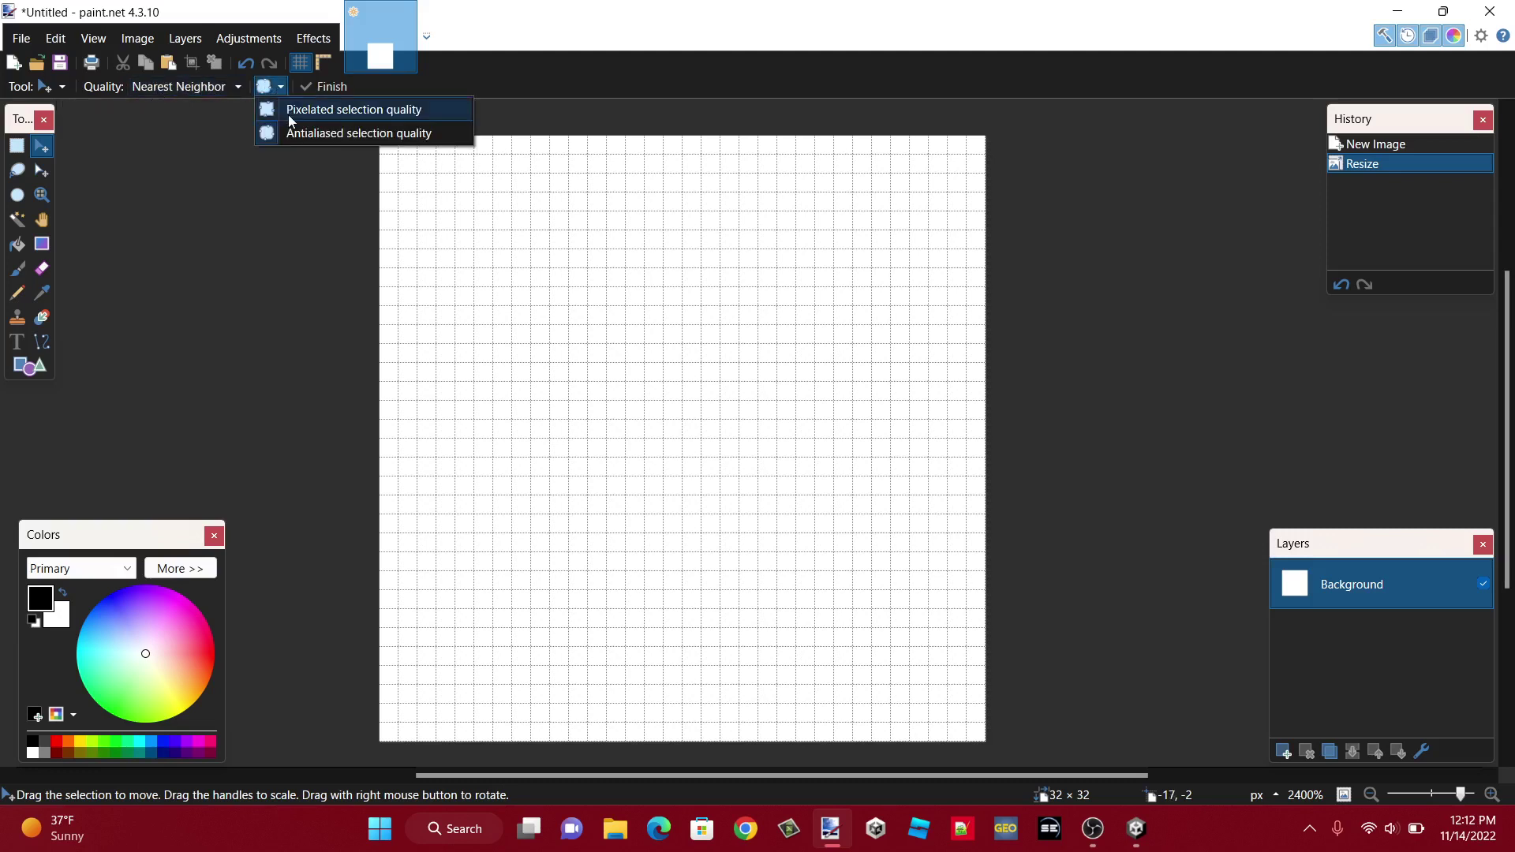
pyautogui.click(290, 117)
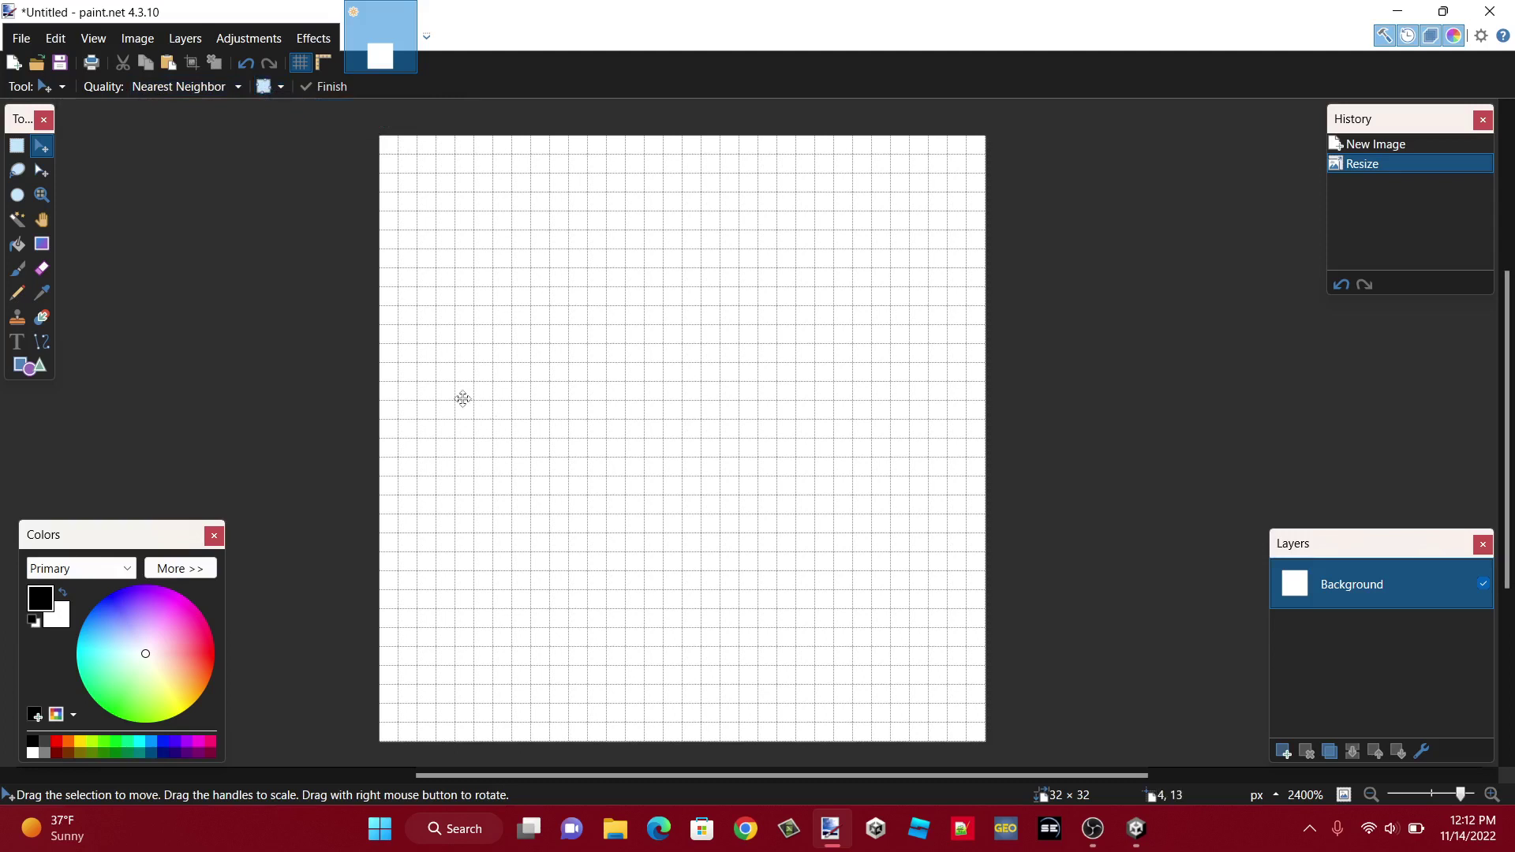
# - Select the whole canvas, move its white pixels out of the image to leave it transparent, and deselect
pyautogui.hotkey('ctrl', 'a')
pyautogui.click(623, 406)
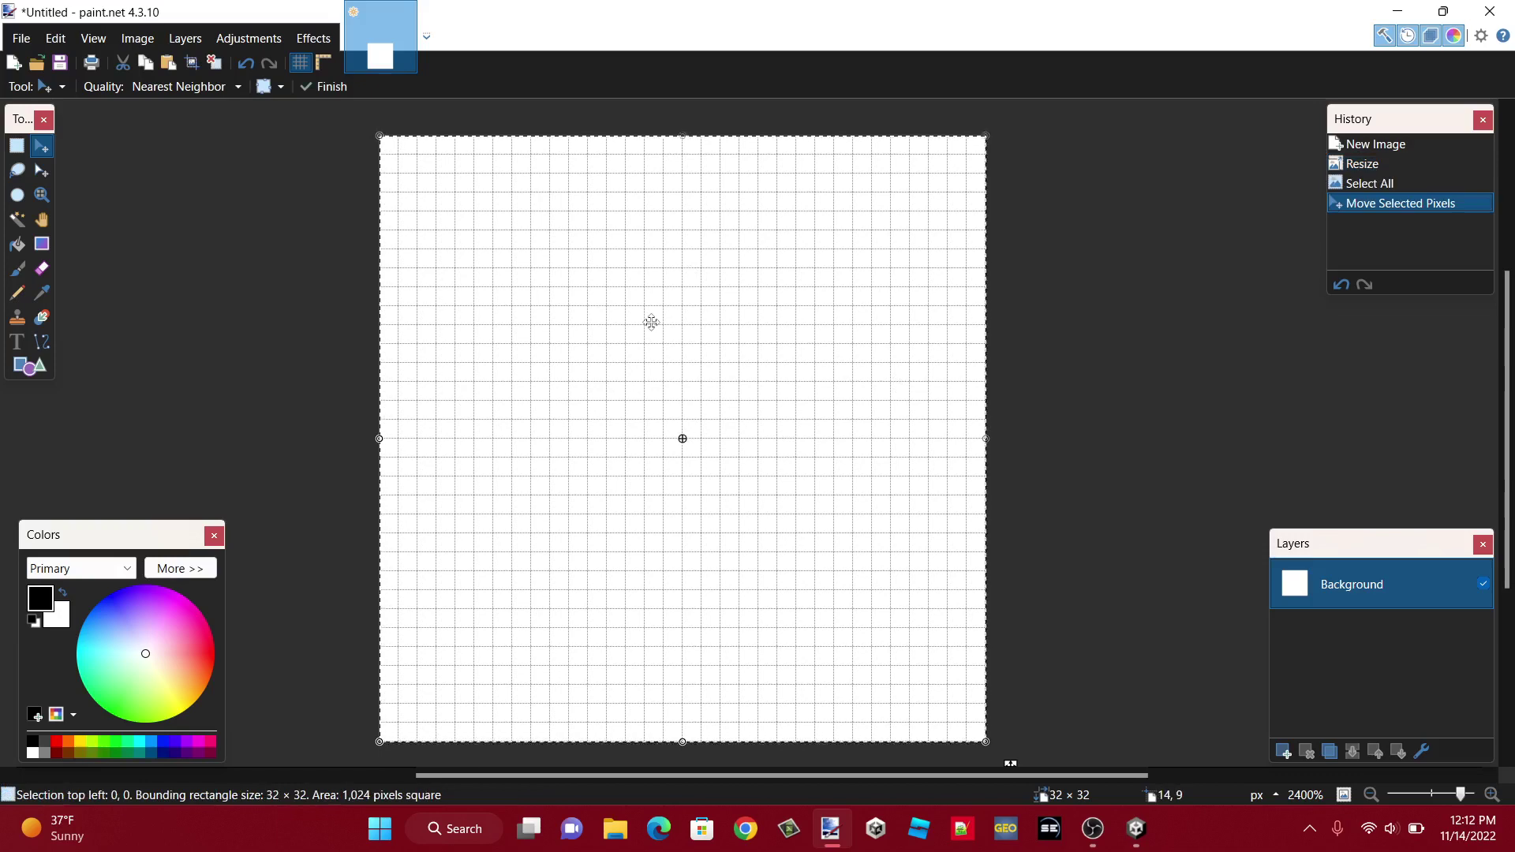
pyautogui.moveTo(606, 335); pyautogui.dragTo(24, 193)
pyautogui.click(17, 145)
pyautogui.hotkey('ctrl', 'd')
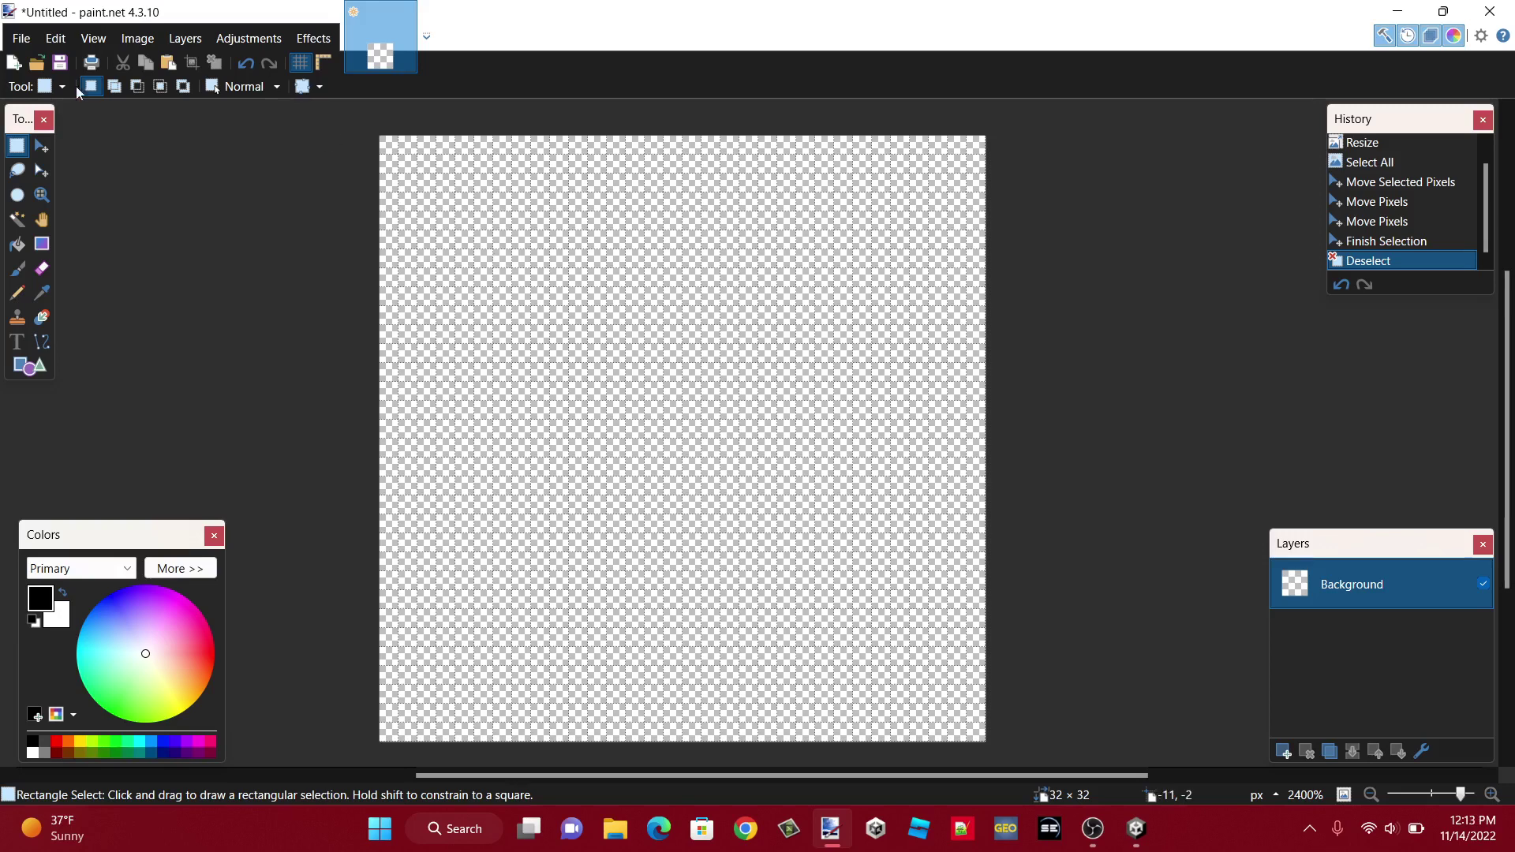
# - Open LevelTileColorCodesChart.png from the BIBLG Textures folder and enlarge it to 200%
pyautogui.click(24, 40)
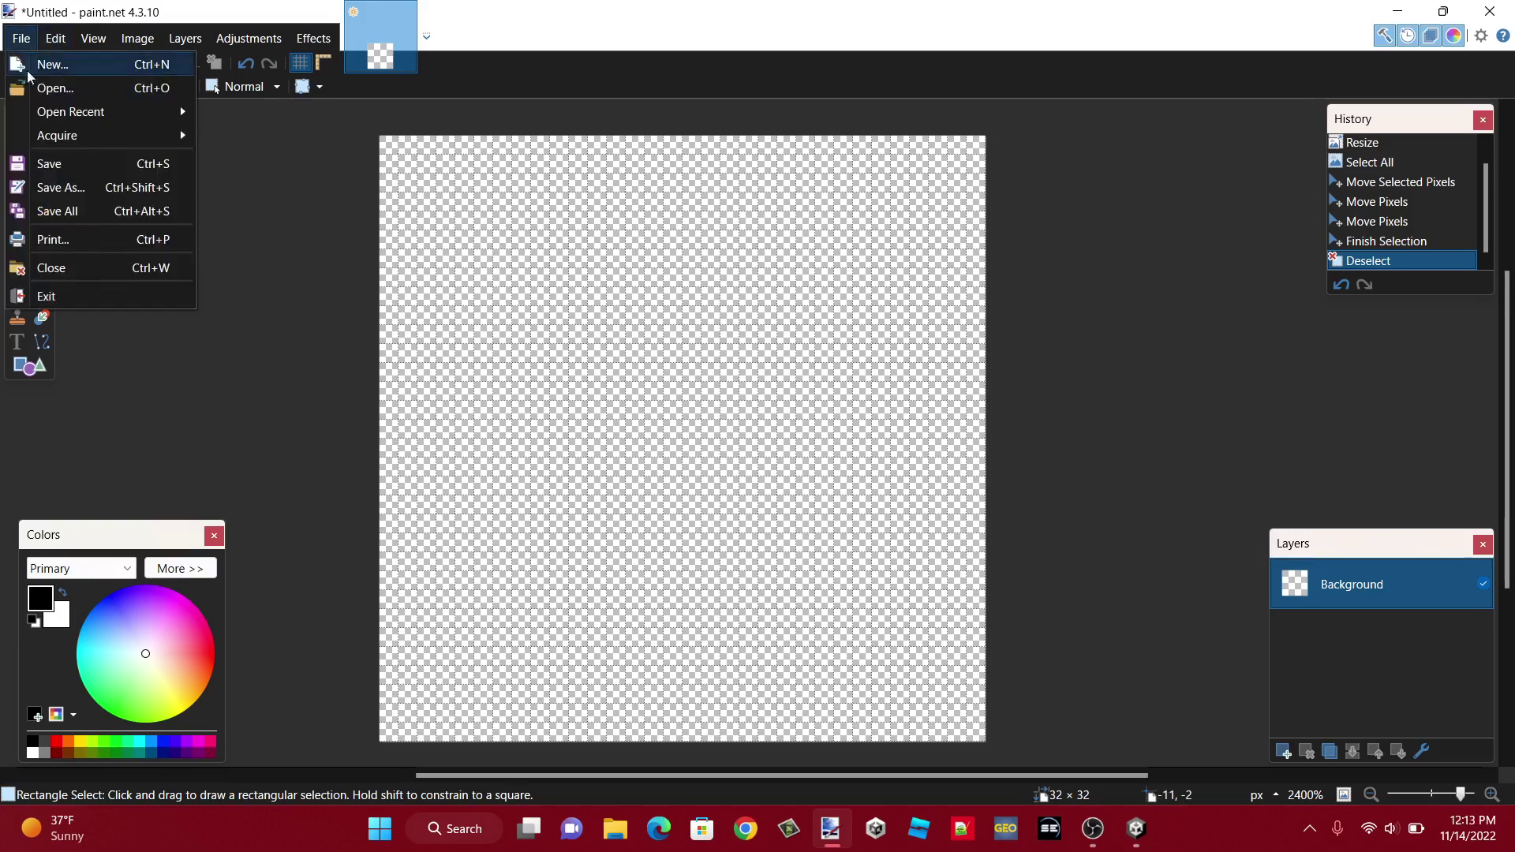
pyautogui.click(49, 89)
pyautogui.click(480, 253)
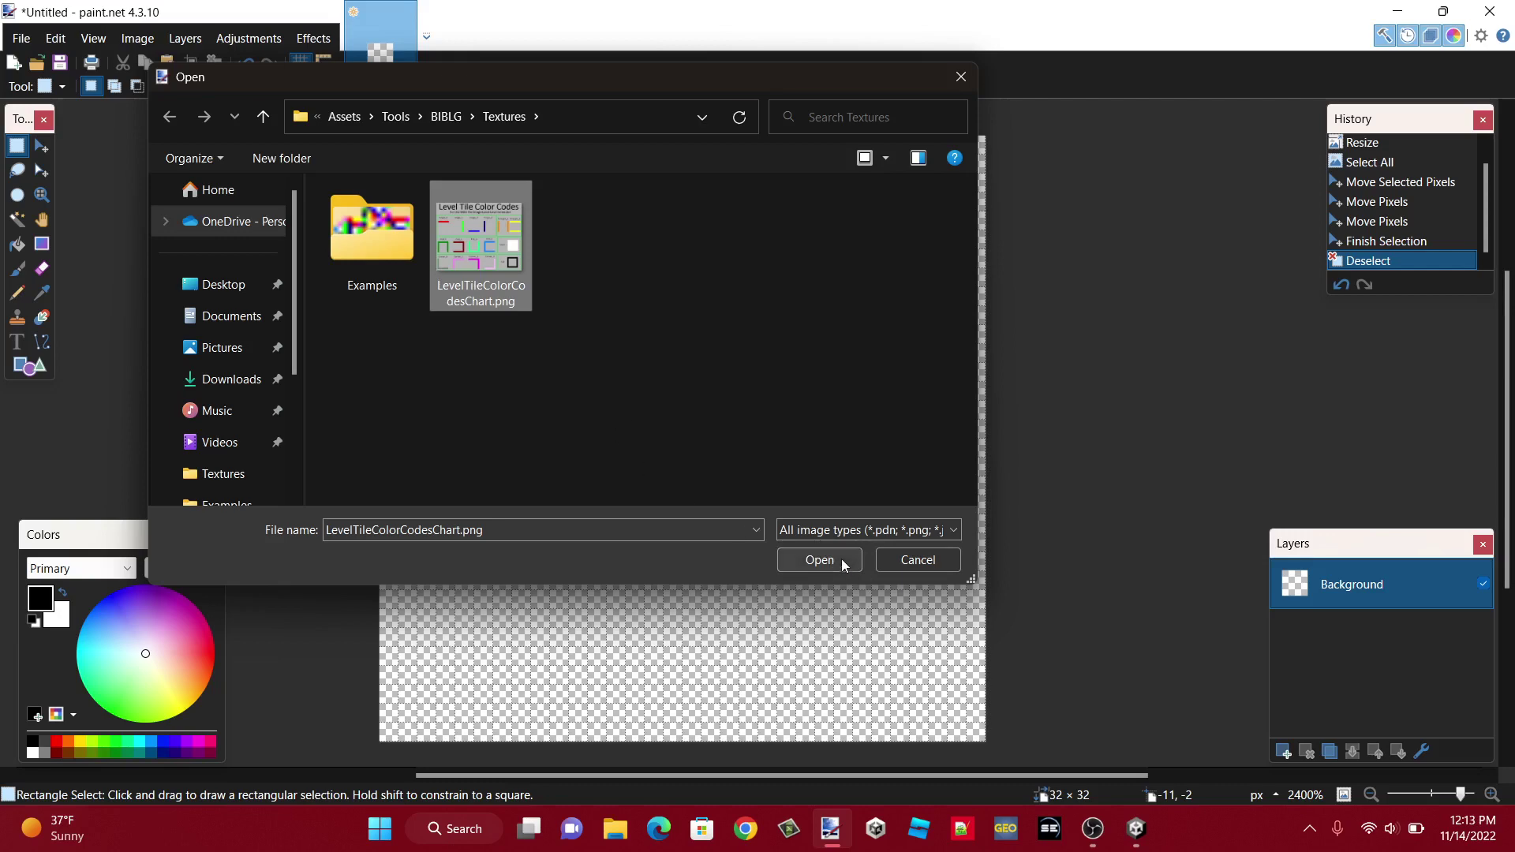
pyautogui.click(820, 559)
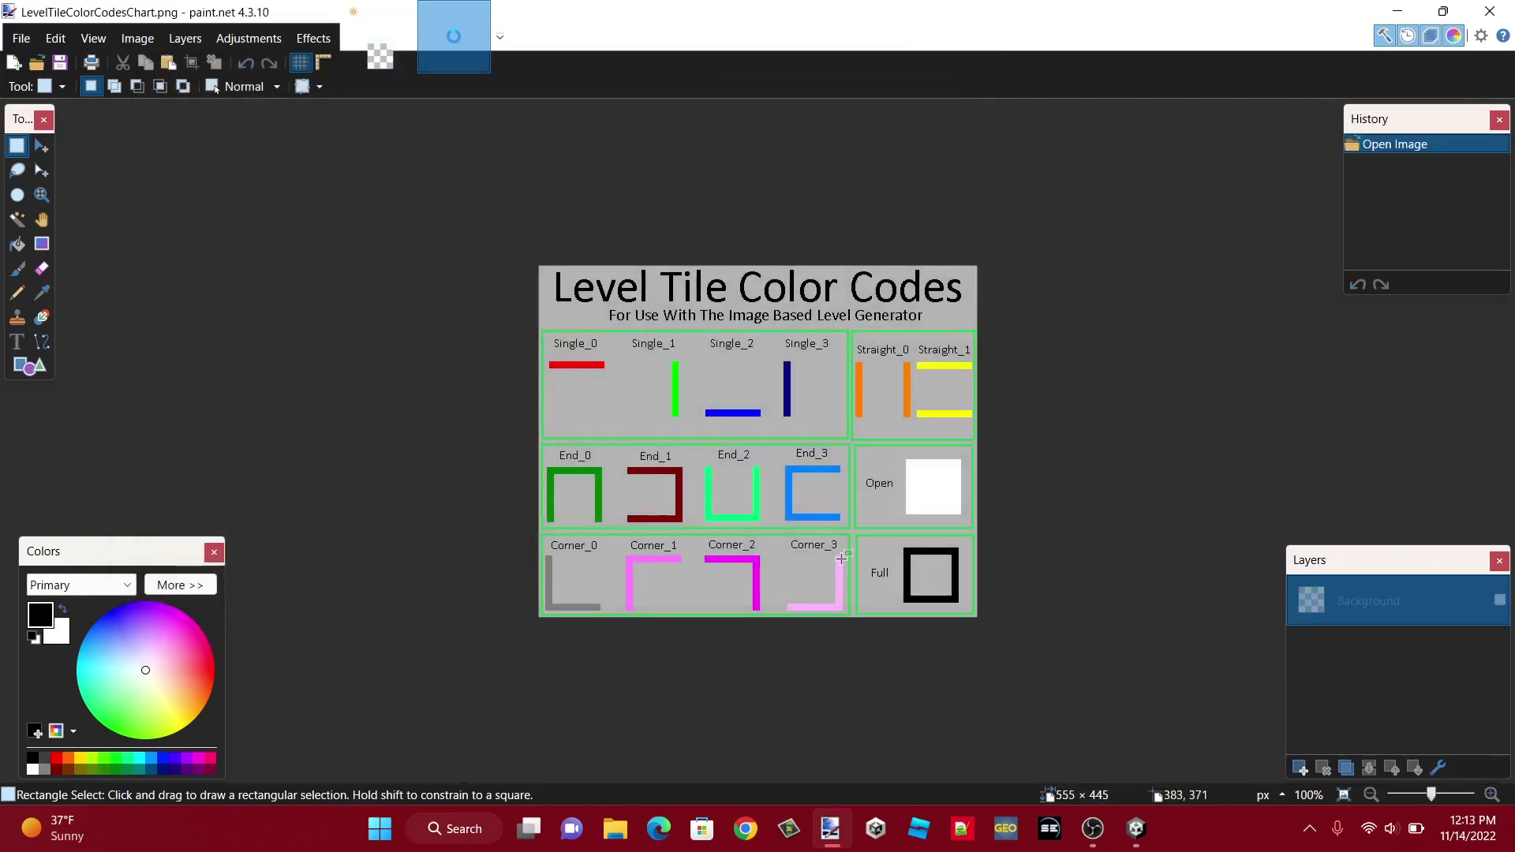
pyautogui.click(1492, 795)
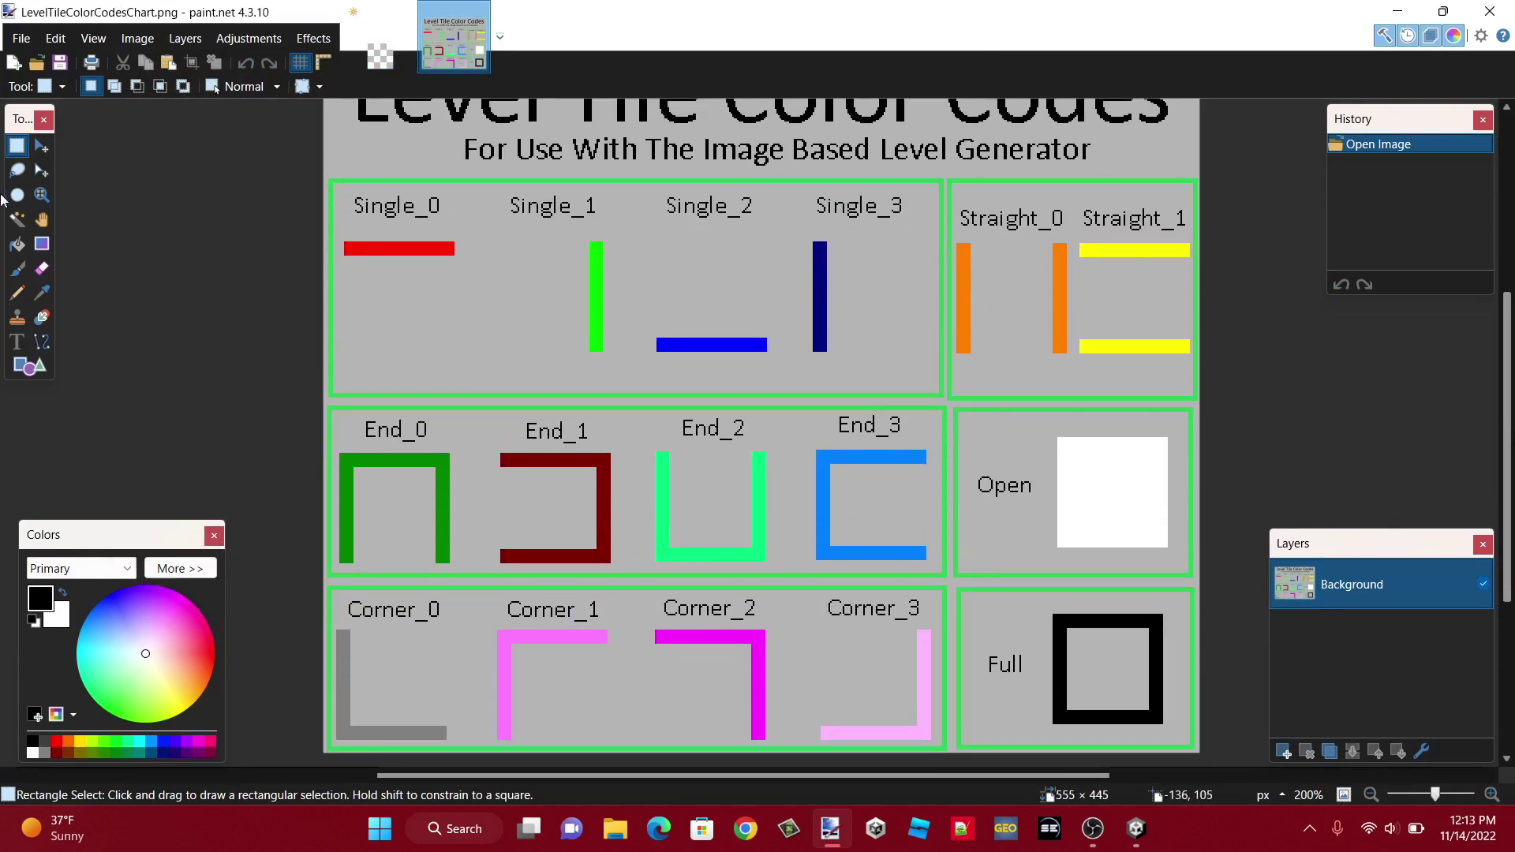
# - Activate the Color Picker and alternate between the transparent canvas and the tile color chart, ending on the chart
pyautogui.press('k')
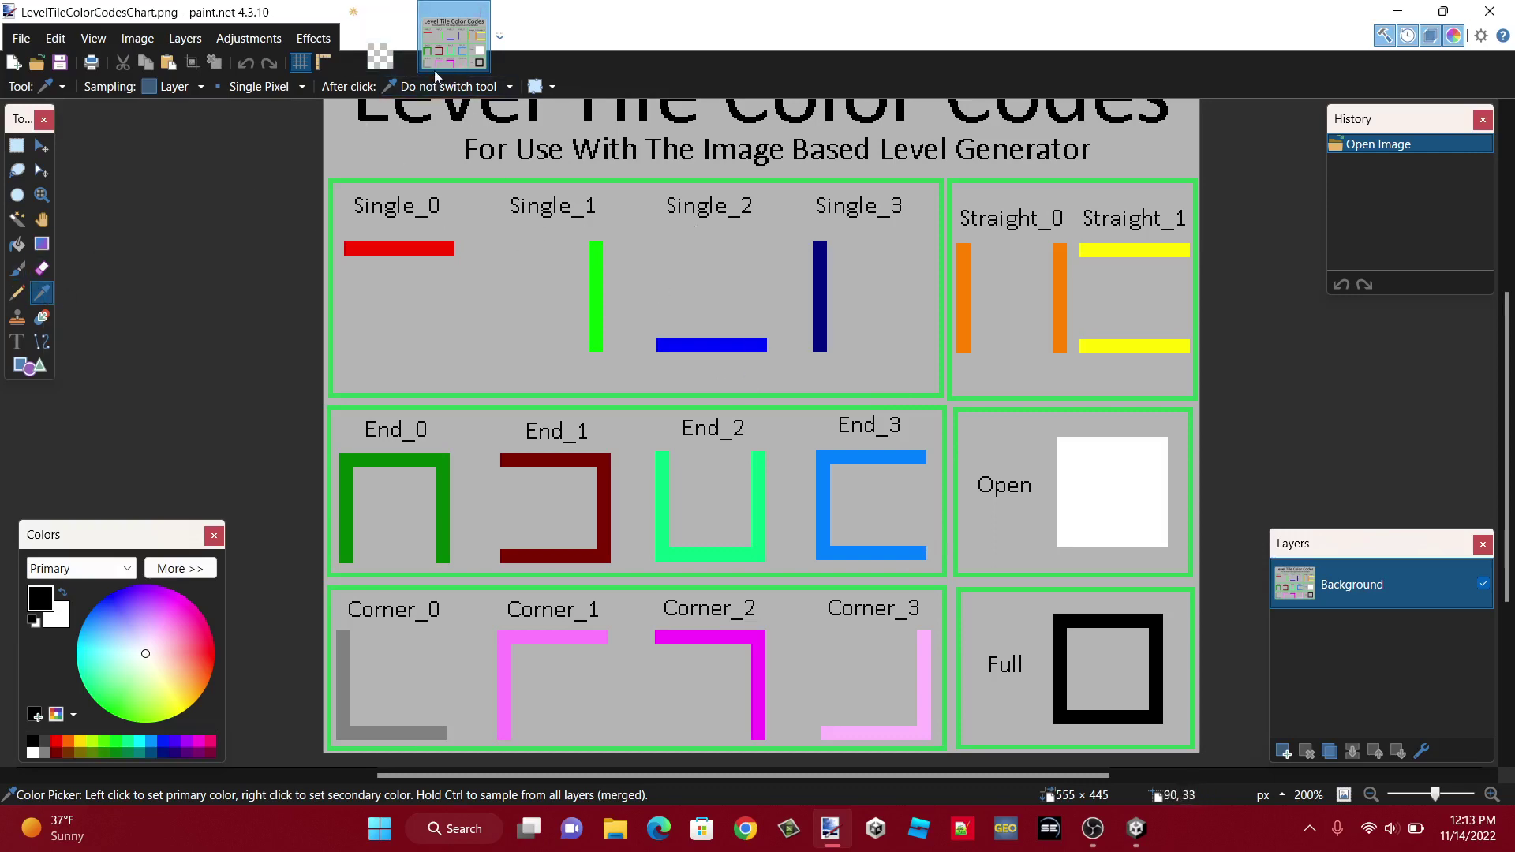
pyautogui.click(381, 43)
pyautogui.click(453, 39)
pyautogui.click(380, 41)
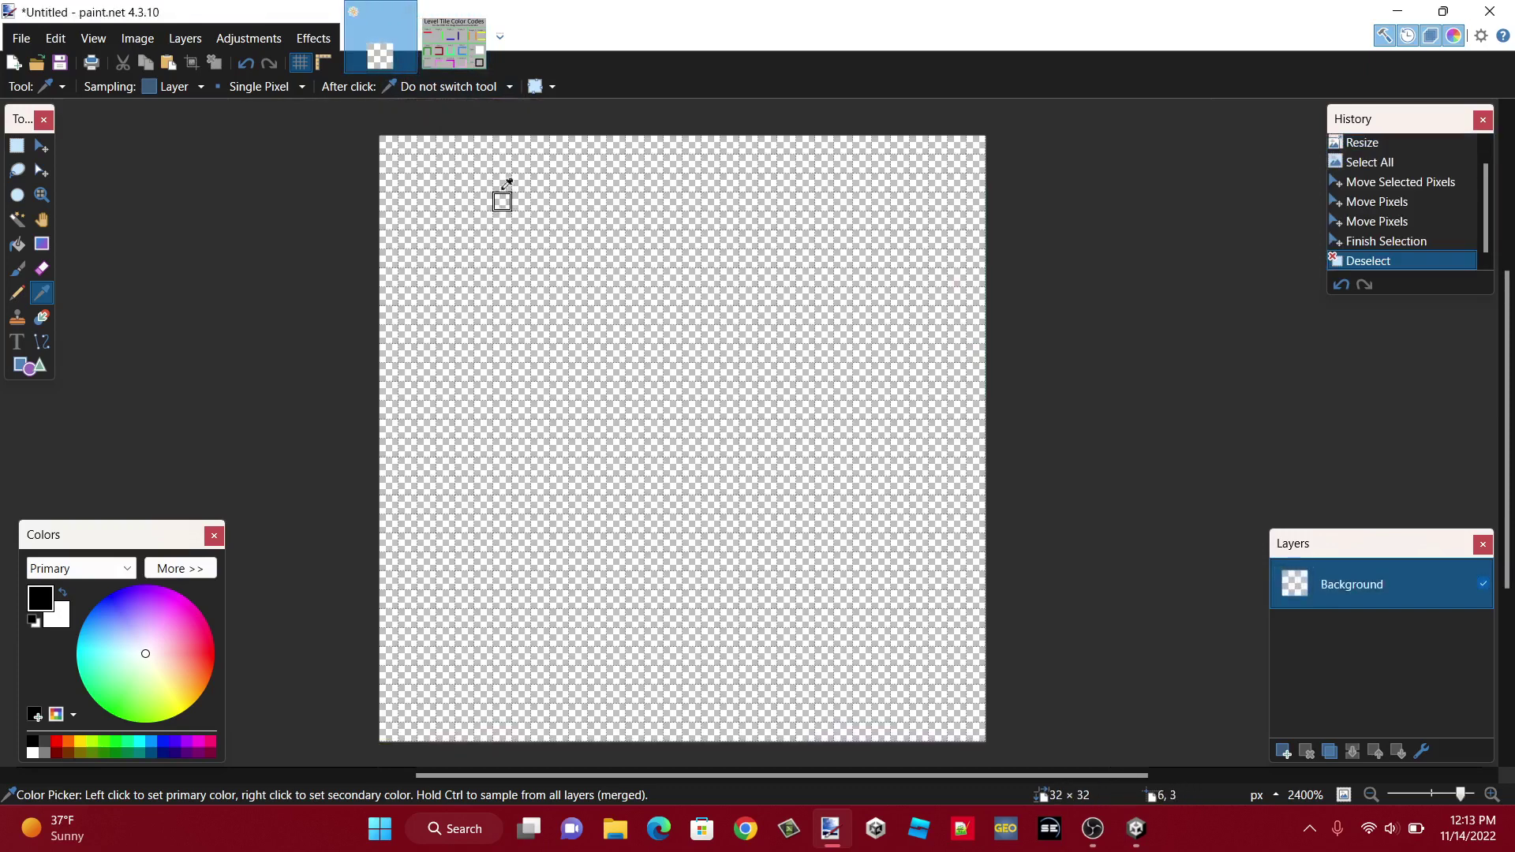
pyautogui.click(470, 66)
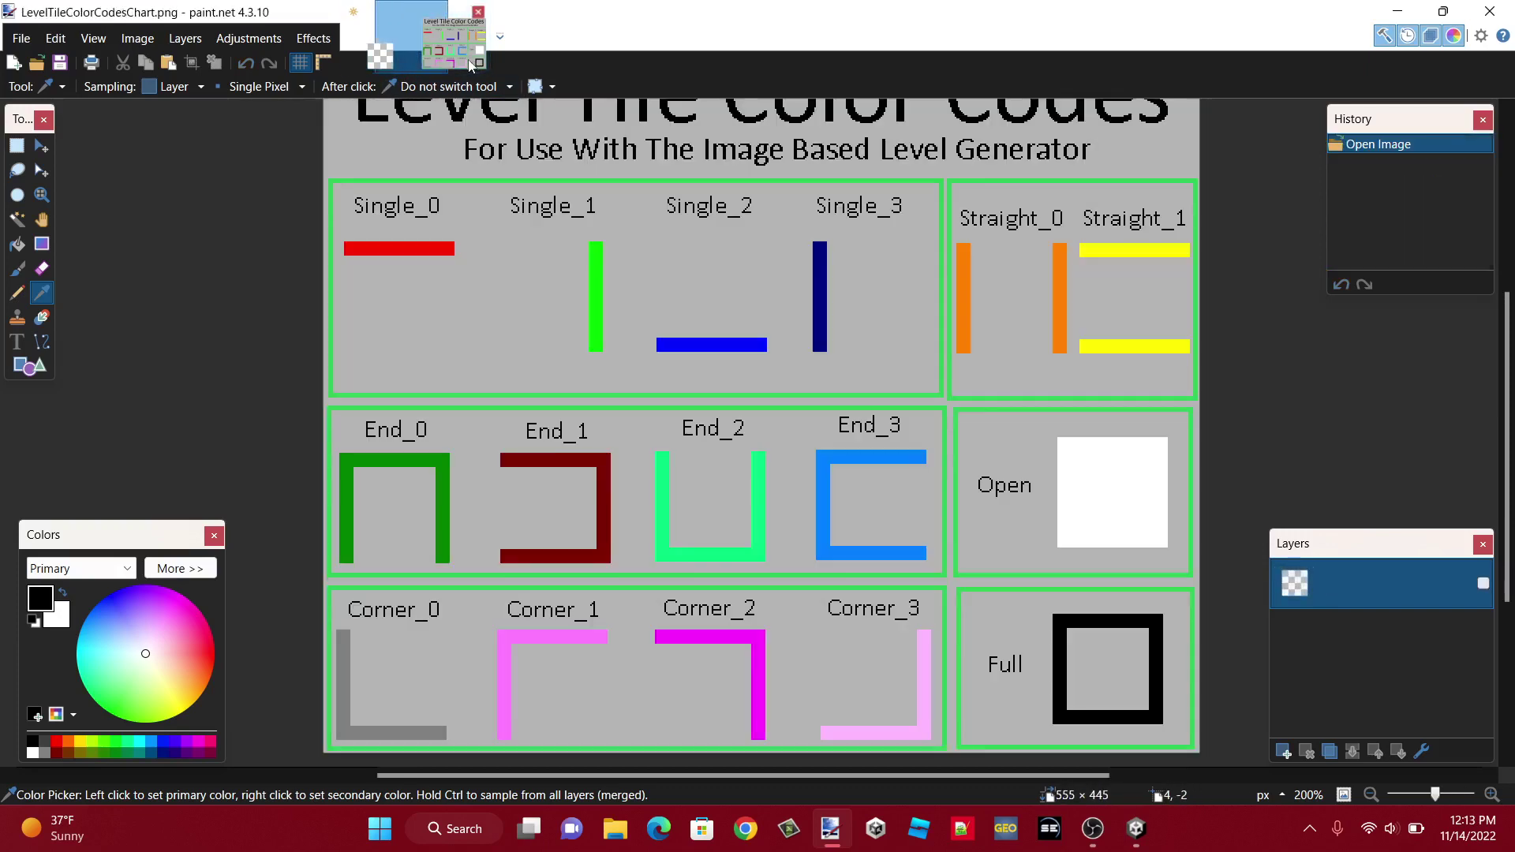
pyautogui.click(17, 293)
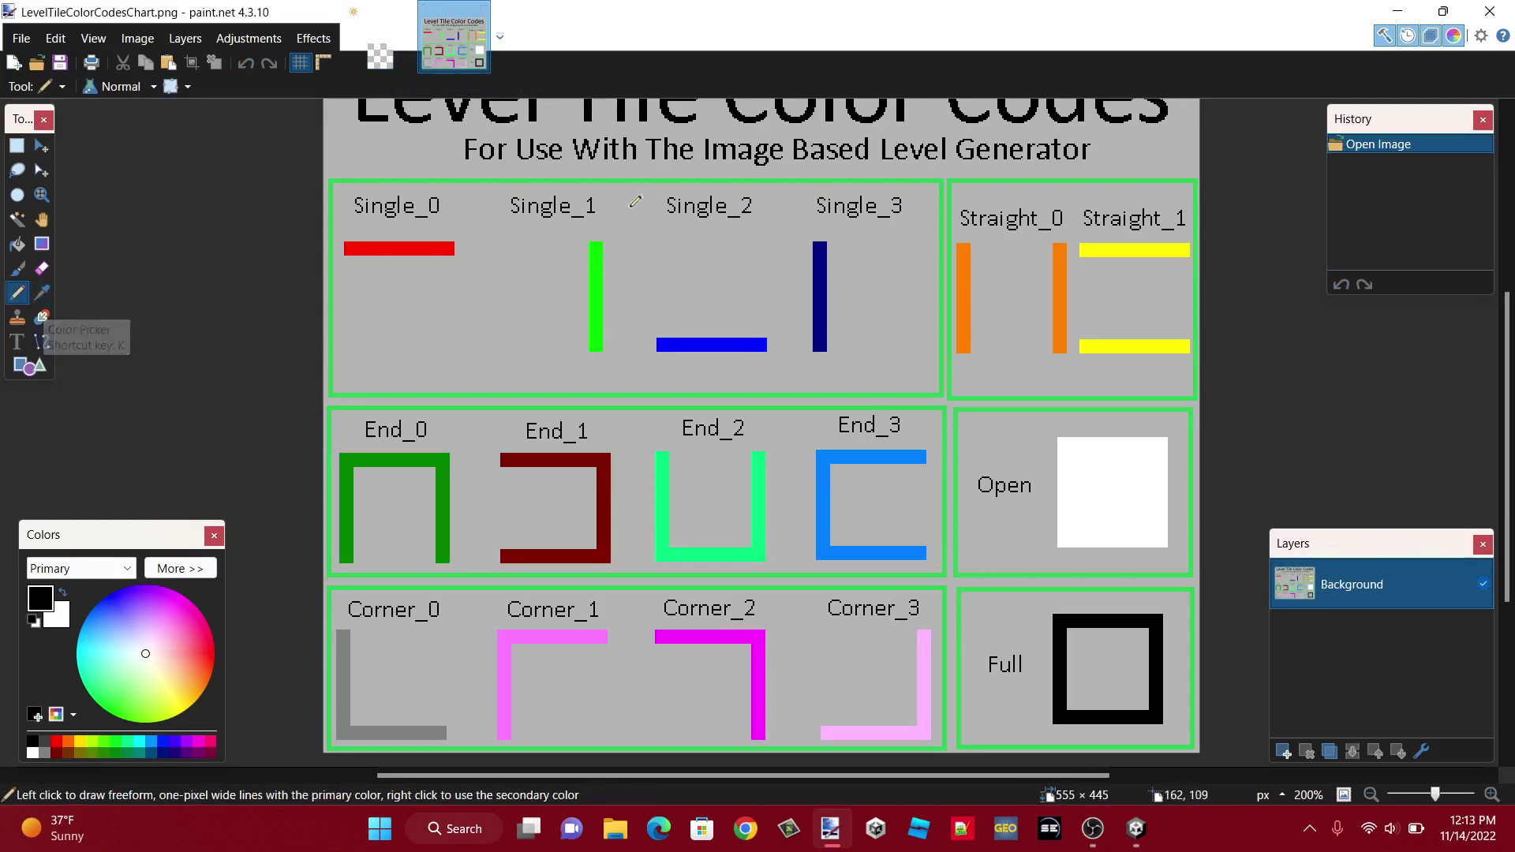
pyautogui.moveTo(462, 300); pyautogui.dragTo(561, 374)
pyautogui.hotkey('ctrl', 'z')
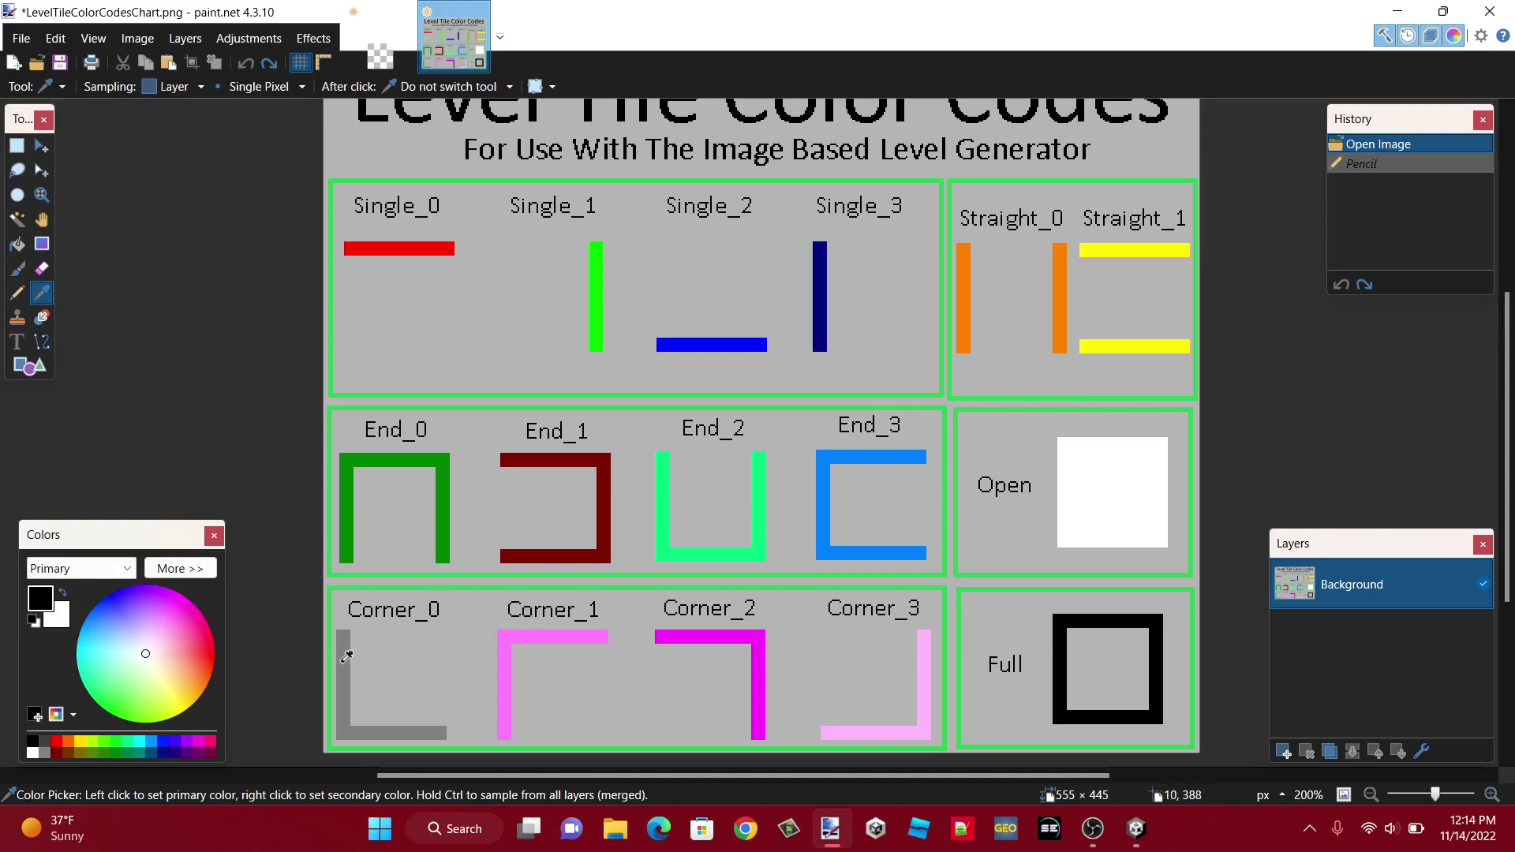
# - Sample the gray Corner_0 color from the tile chart and activate the Pencil on the level canvas
pyautogui.click(344, 656)
pyautogui.click(380, 40)
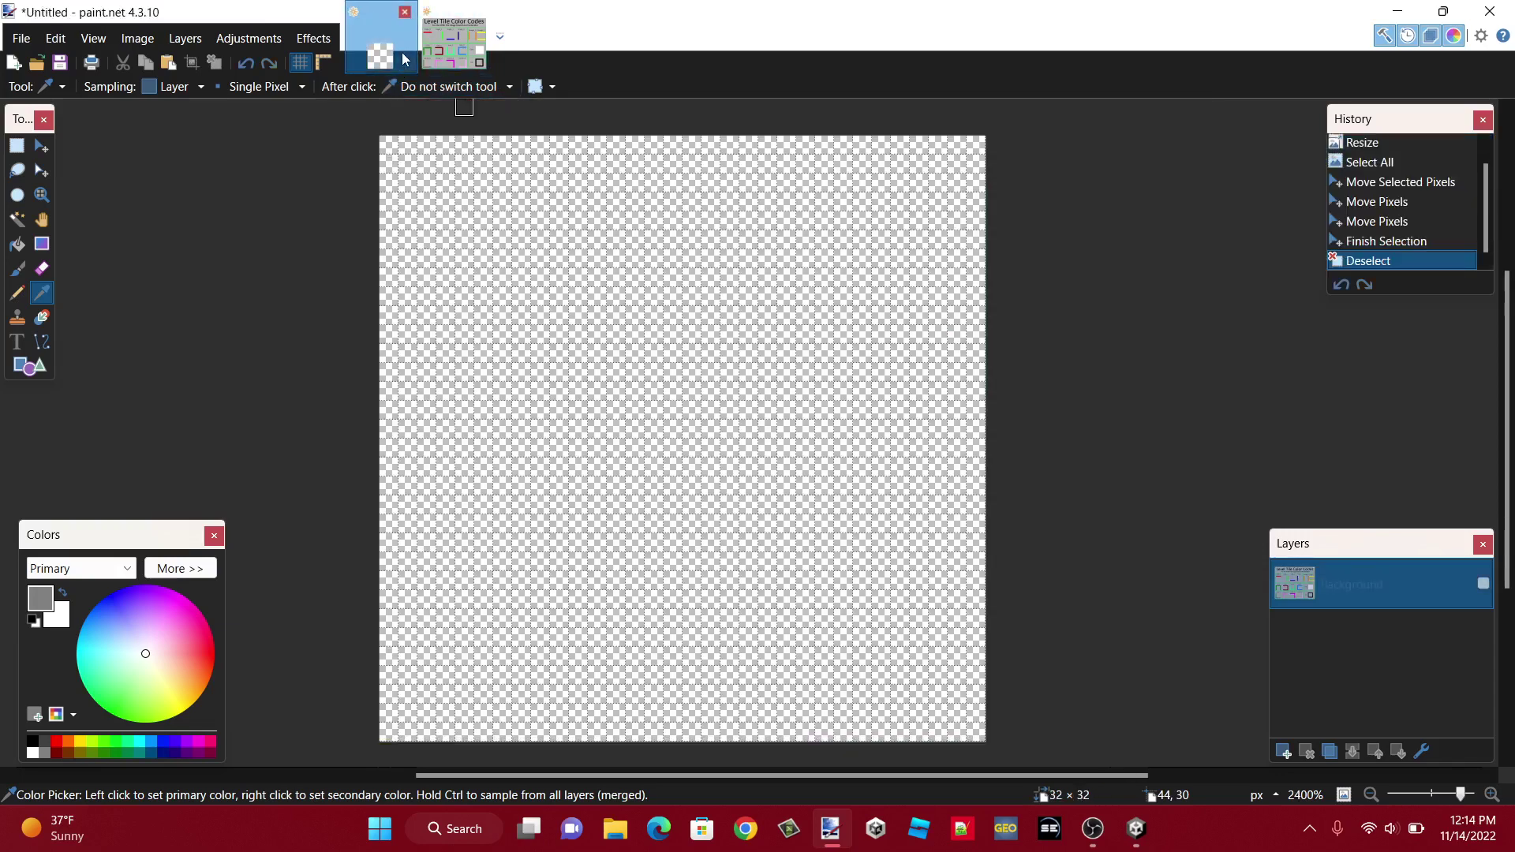
pyautogui.click(19, 294)
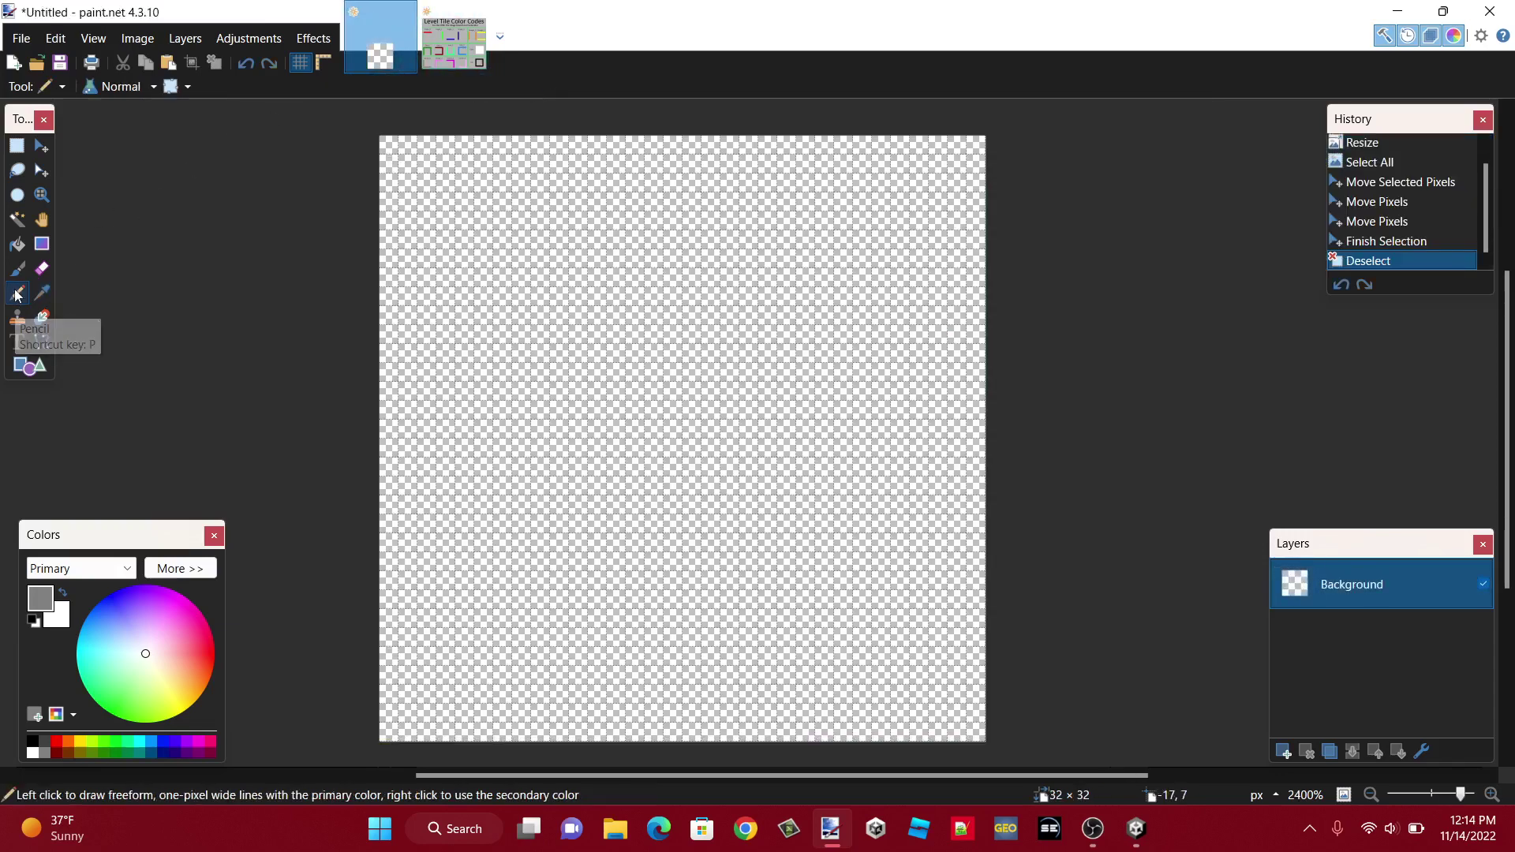
# - Draw freehand gray test strokes across the level canvas with the Pencil, and undo them all
pyautogui.moveTo(542, 440)
pyautogui.mouseDown()
pyautogui.moveTo(569, 545)
pyautogui.moveTo(866, 425)
pyautogui.moveTo(813, 442)
pyautogui.moveTo(720, 273)
pyautogui.mouseUp()
pyautogui.moveTo(562, 221)
pyautogui.mouseDown()
pyautogui.moveTo(623, 189)
pyautogui.moveTo(616, 246)
pyautogui.mouseUp()
pyautogui.click(707, 353)
pyautogui.click(458, 43)
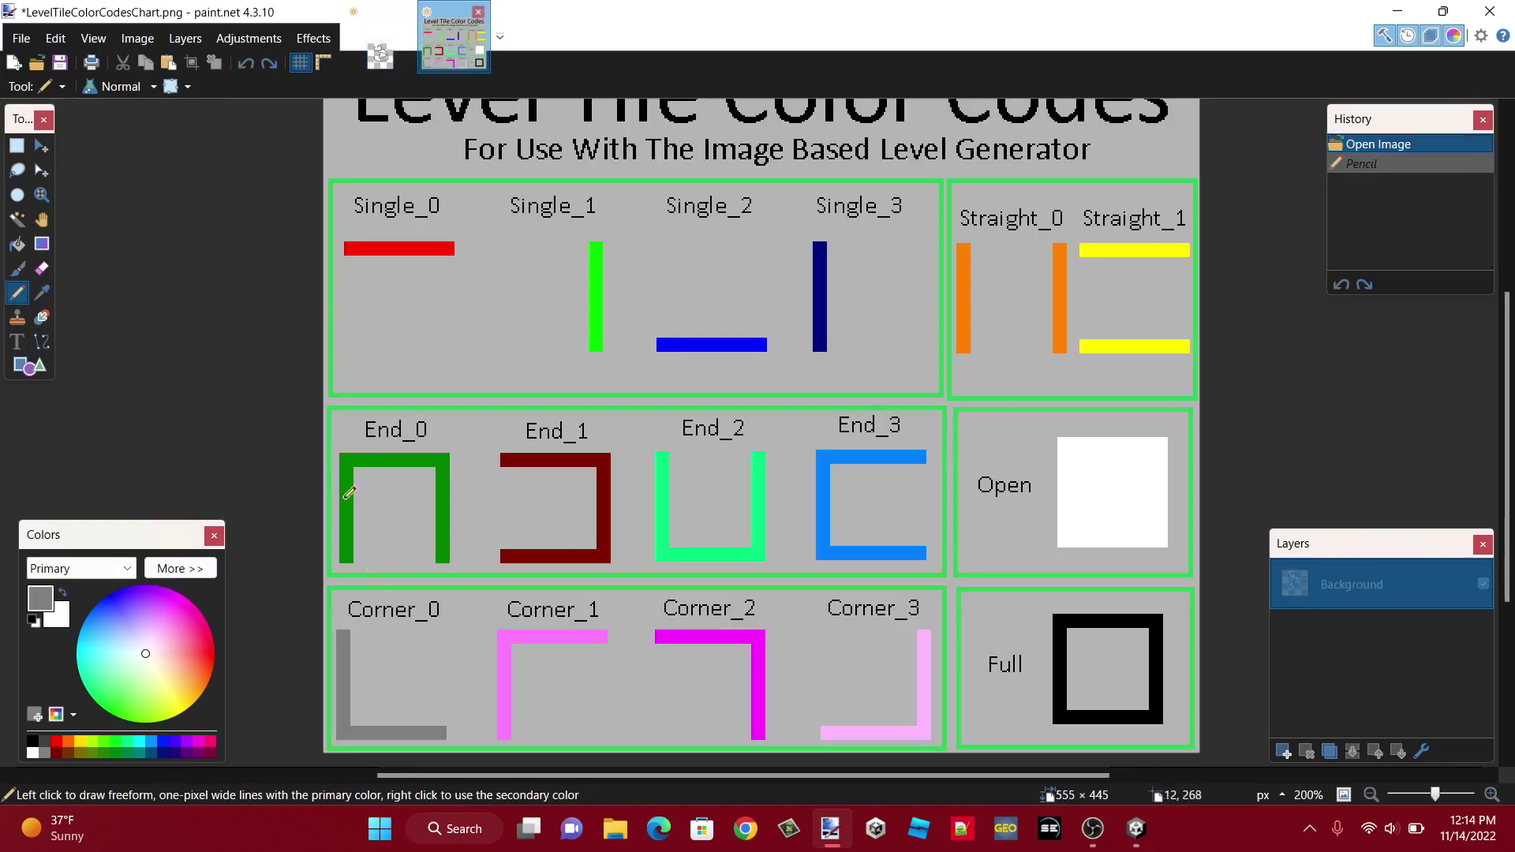
pyautogui.click(380, 57)
pyautogui.hotkey('ctrl', 'z')
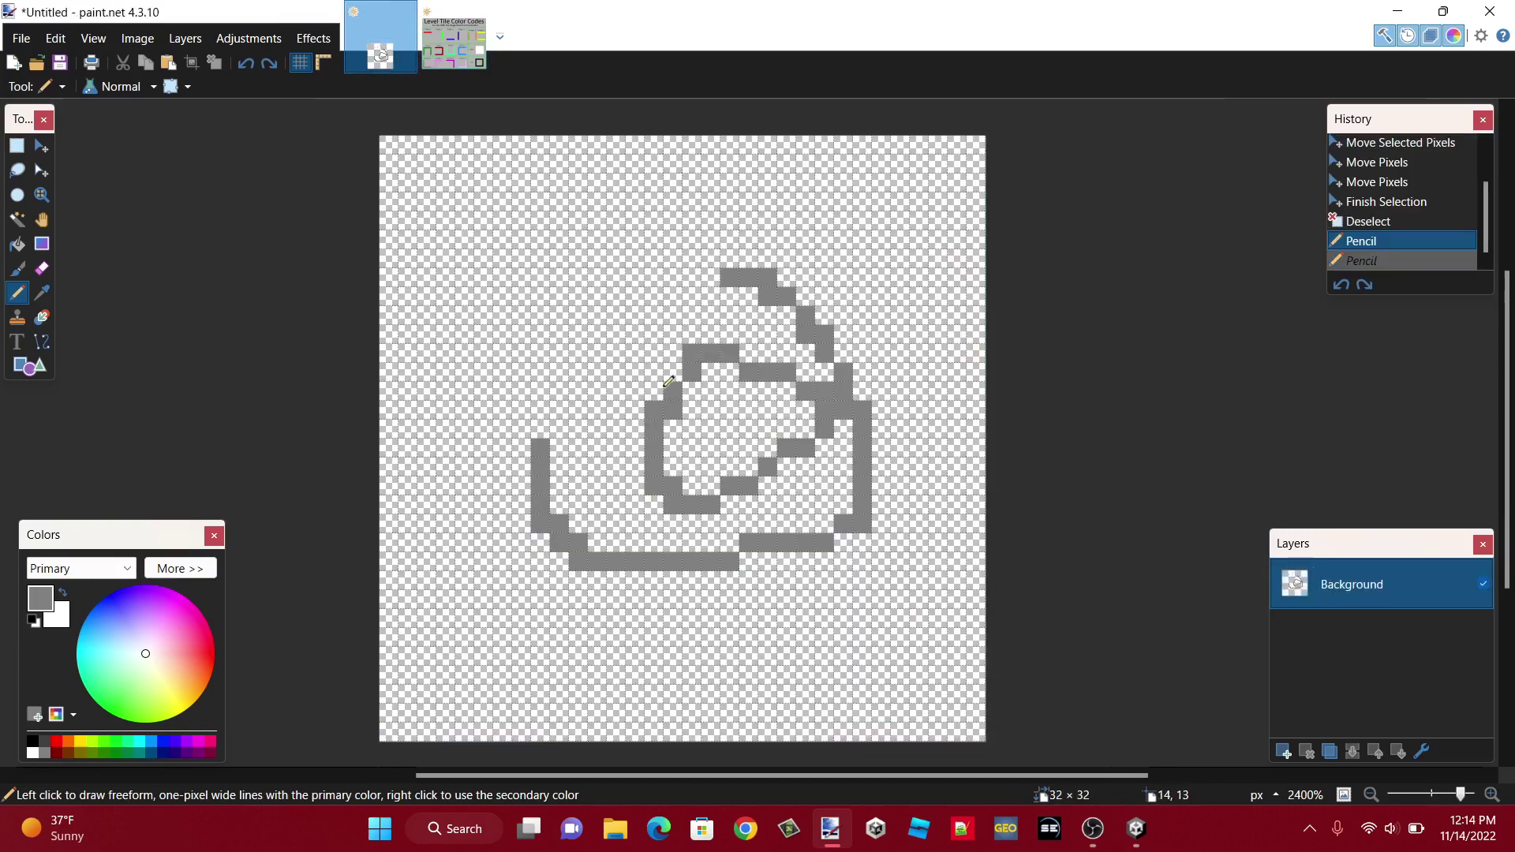
pyautogui.hotkey('ctrl', 'z')
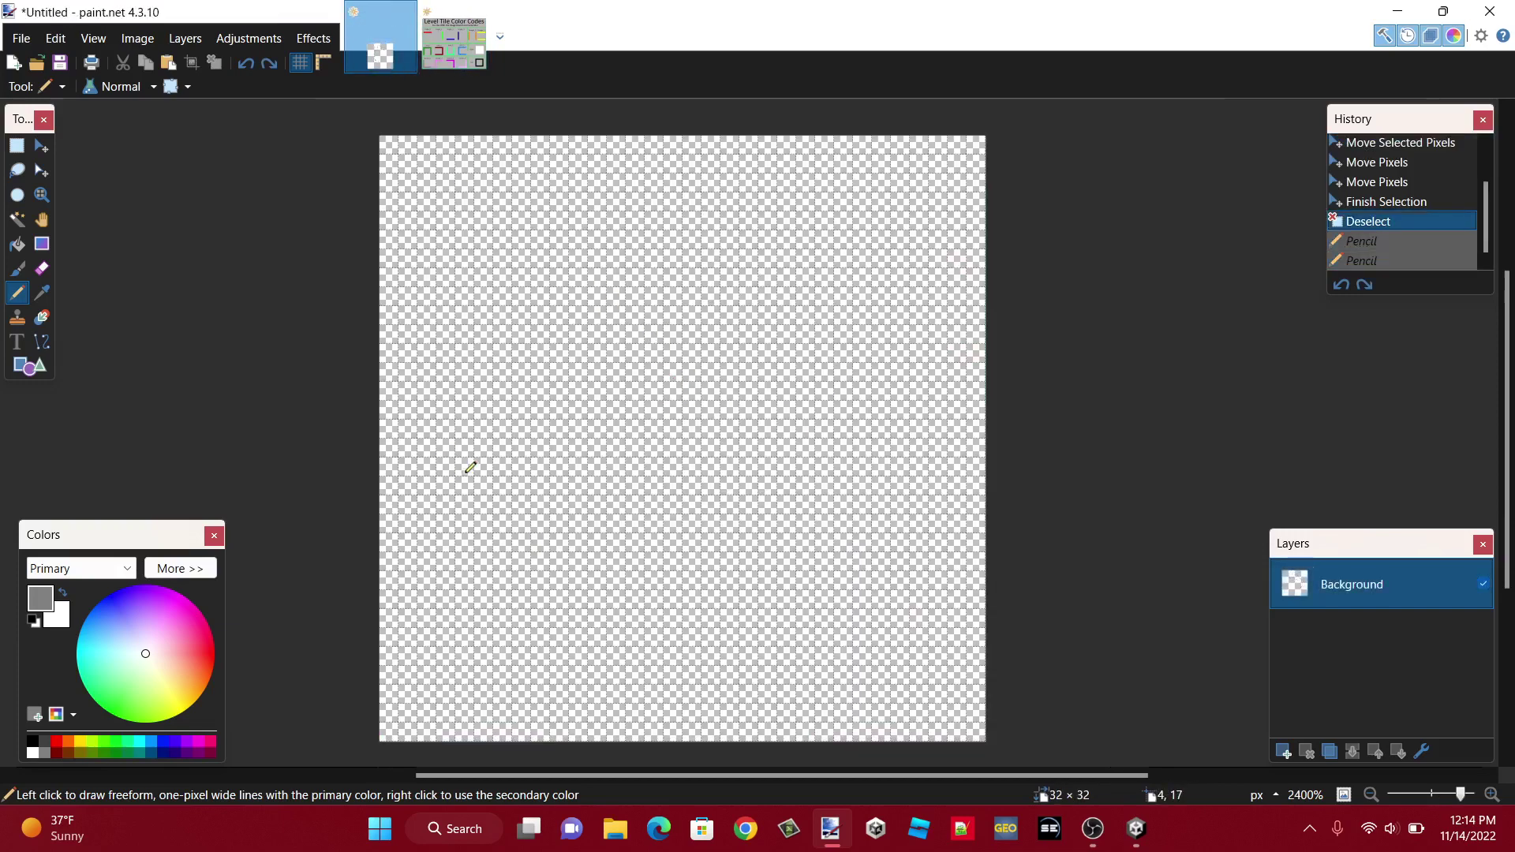
pyautogui.click(454, 44)
pyautogui.click(42, 293)
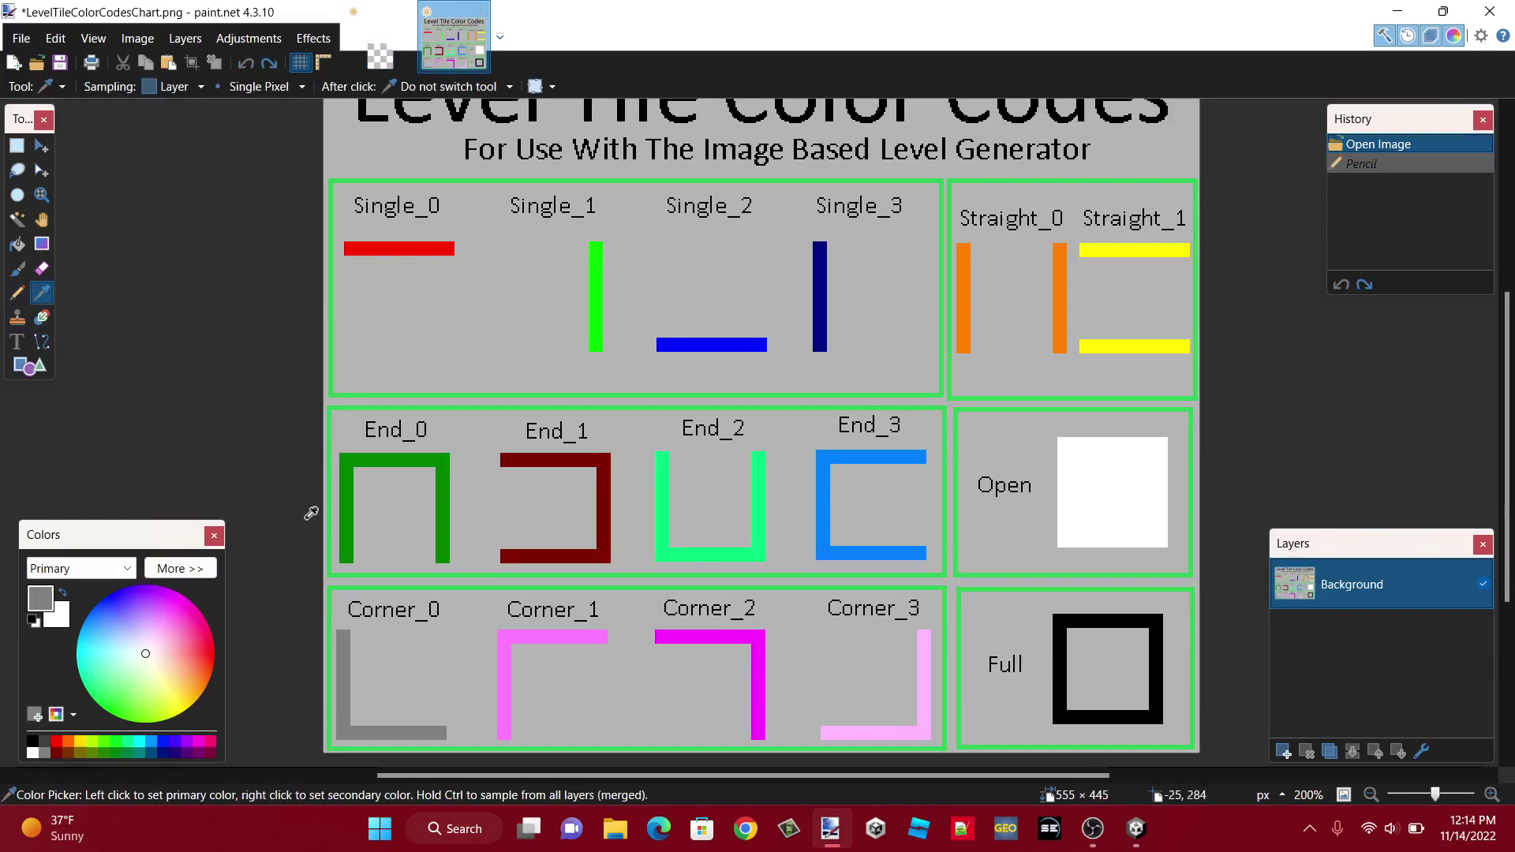
pyautogui.click(405, 60)
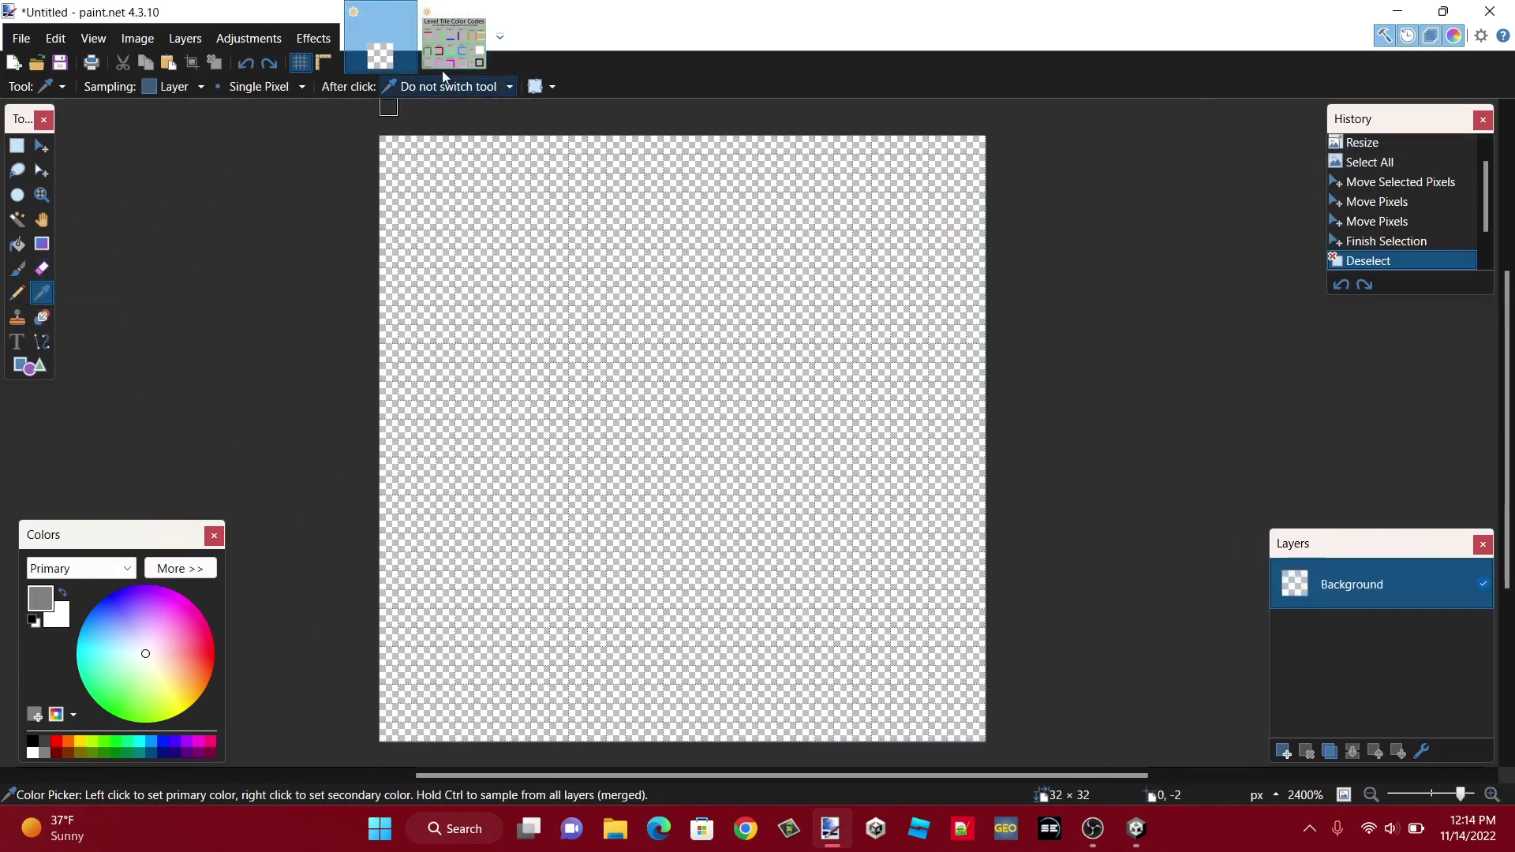
pyautogui.click(453, 44)
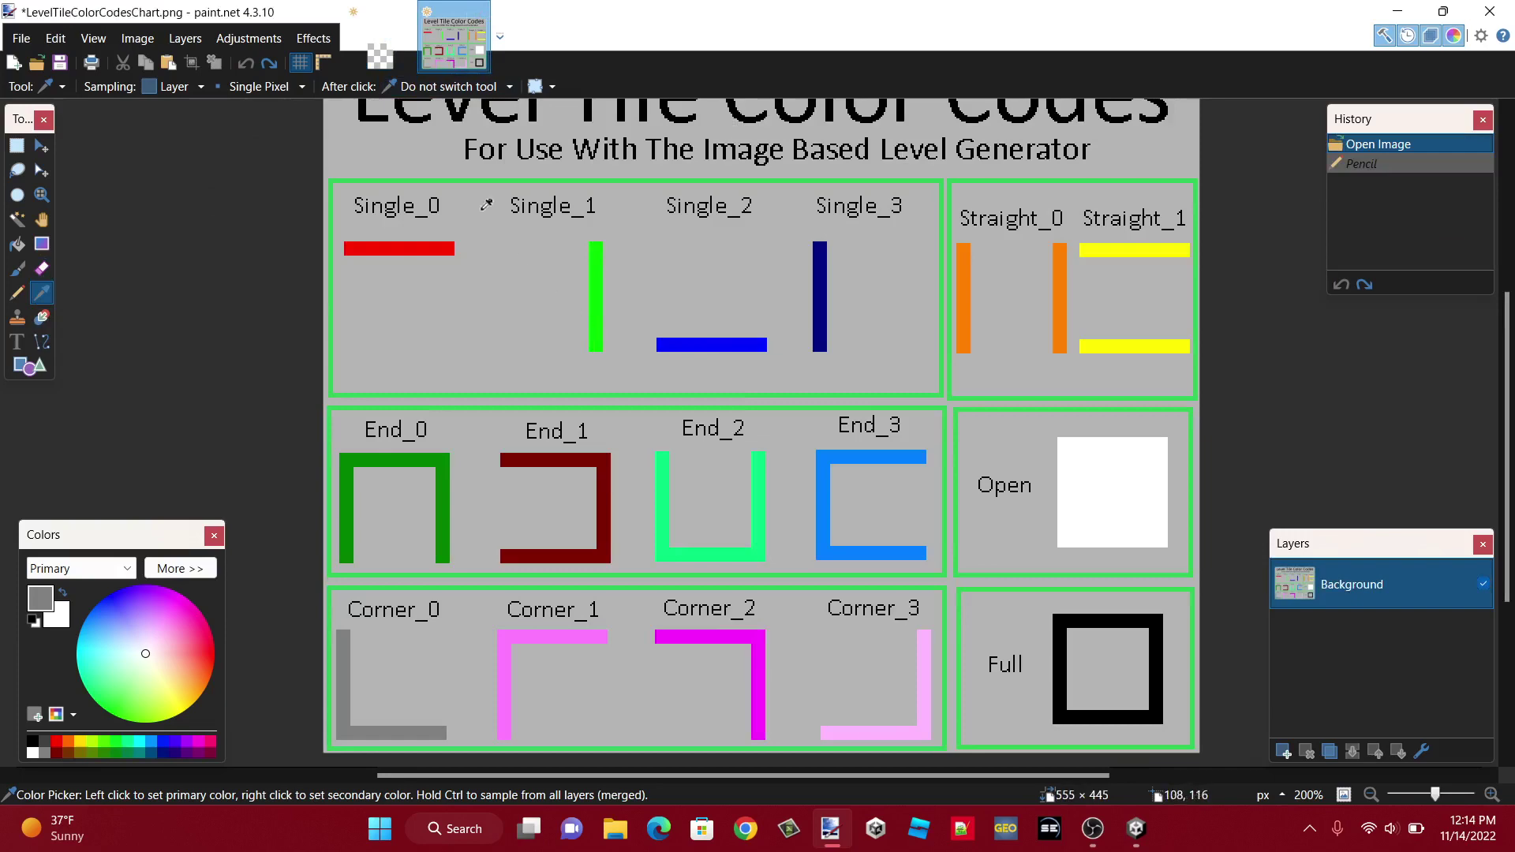
pyautogui.click(380, 47)
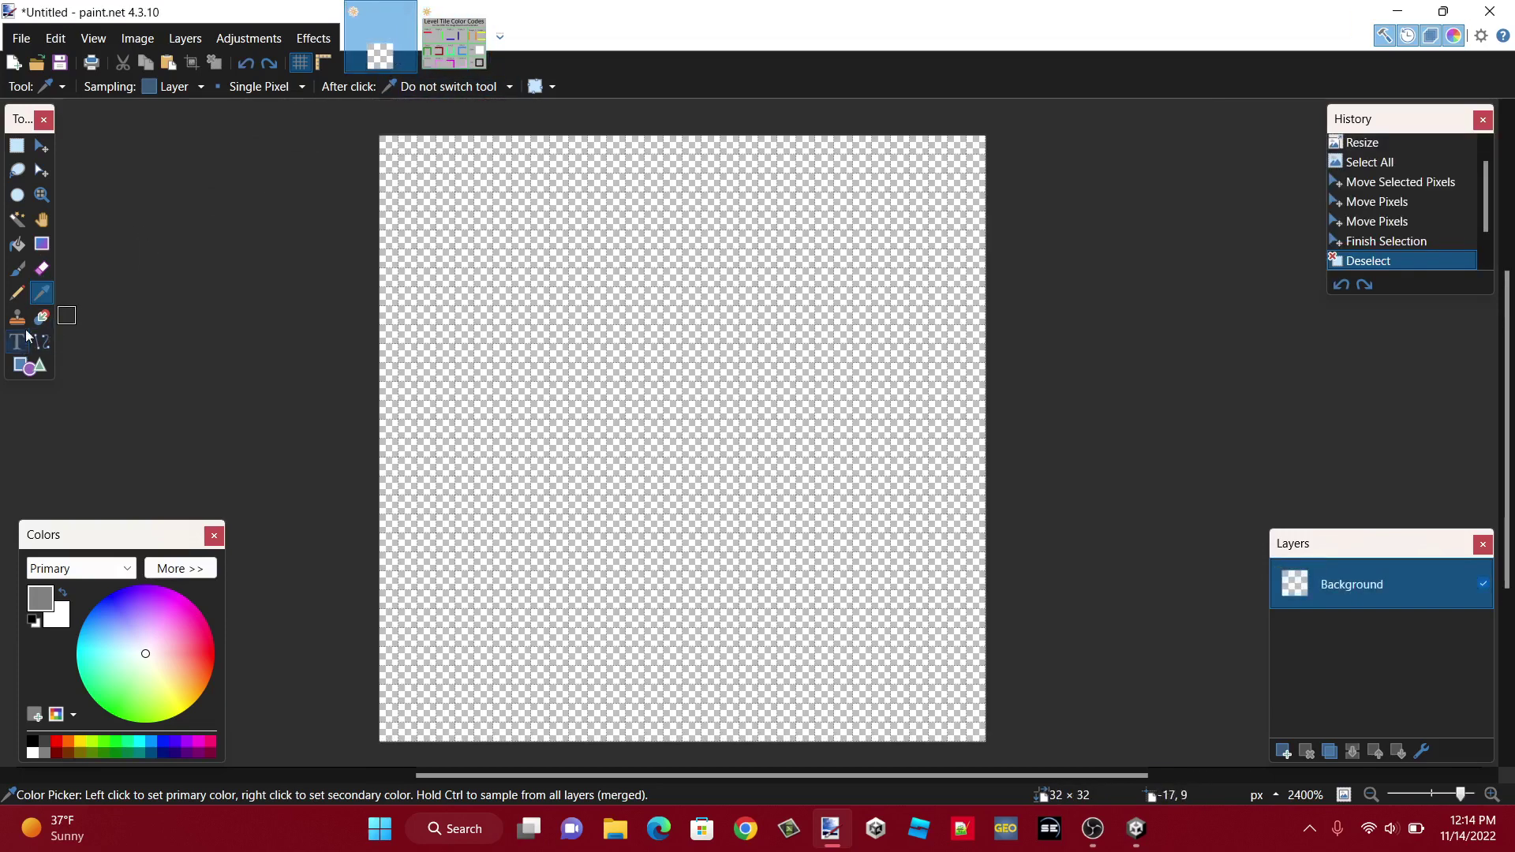
pyautogui.click(18, 299)
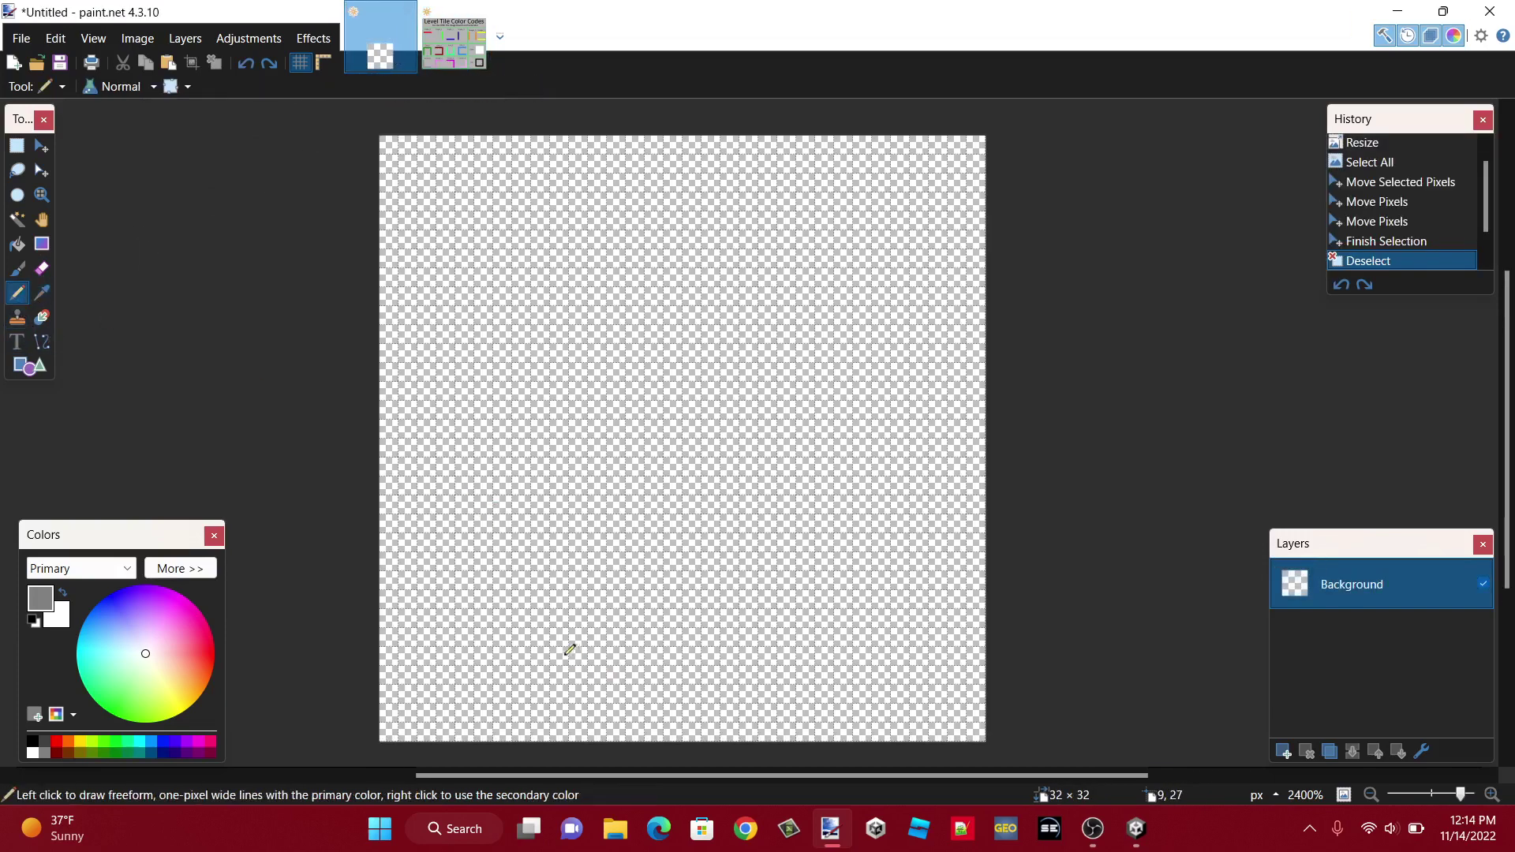
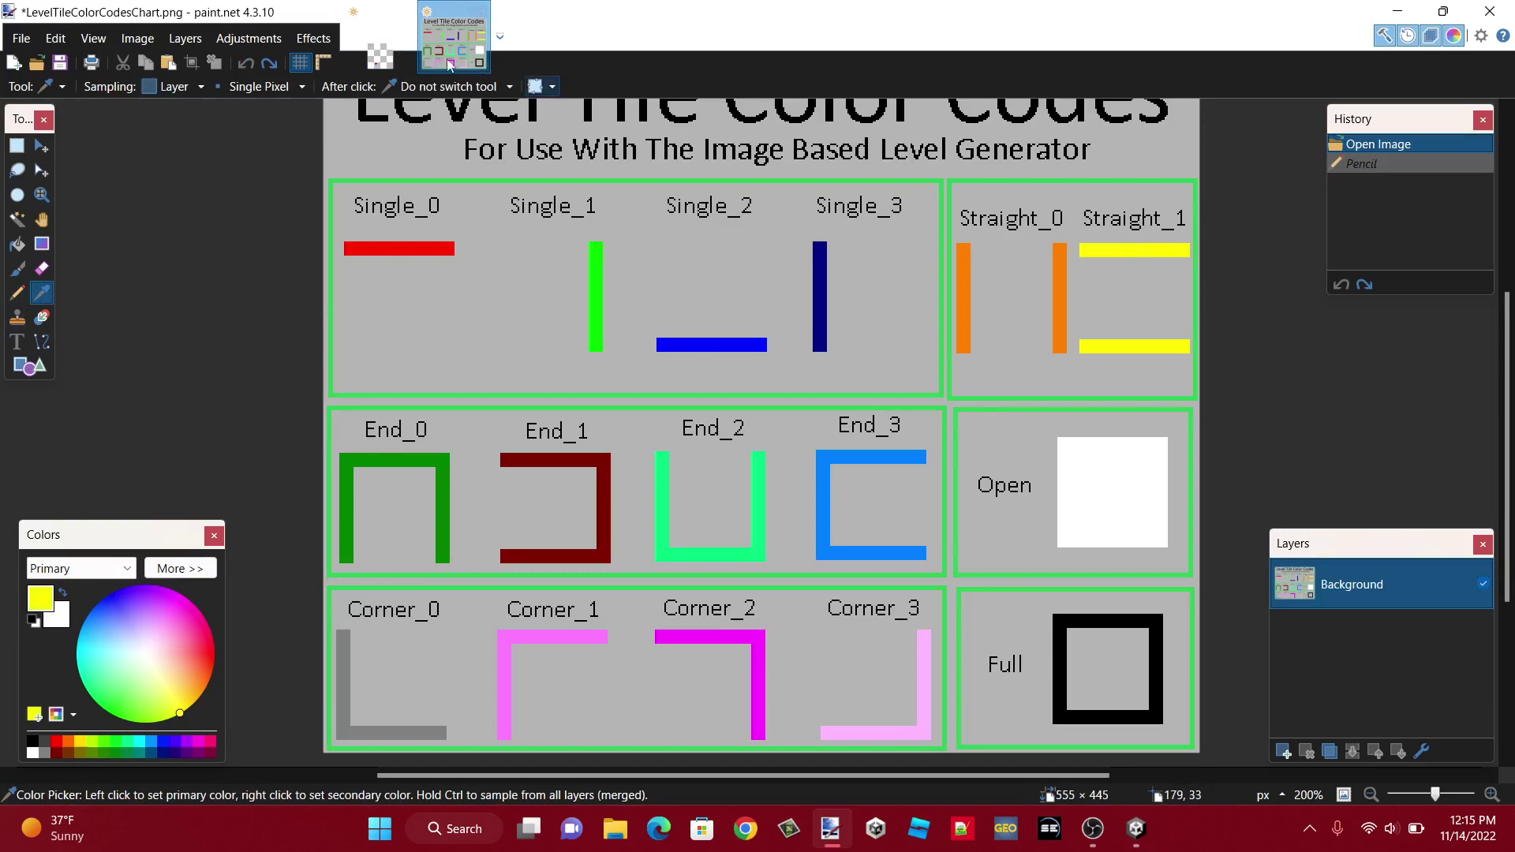
# - Draw a five-pixel yellow Straight_1 row on each side of the red pixels on the level canvas
pyautogui.click(381, 35)
pyautogui.click(17, 293)
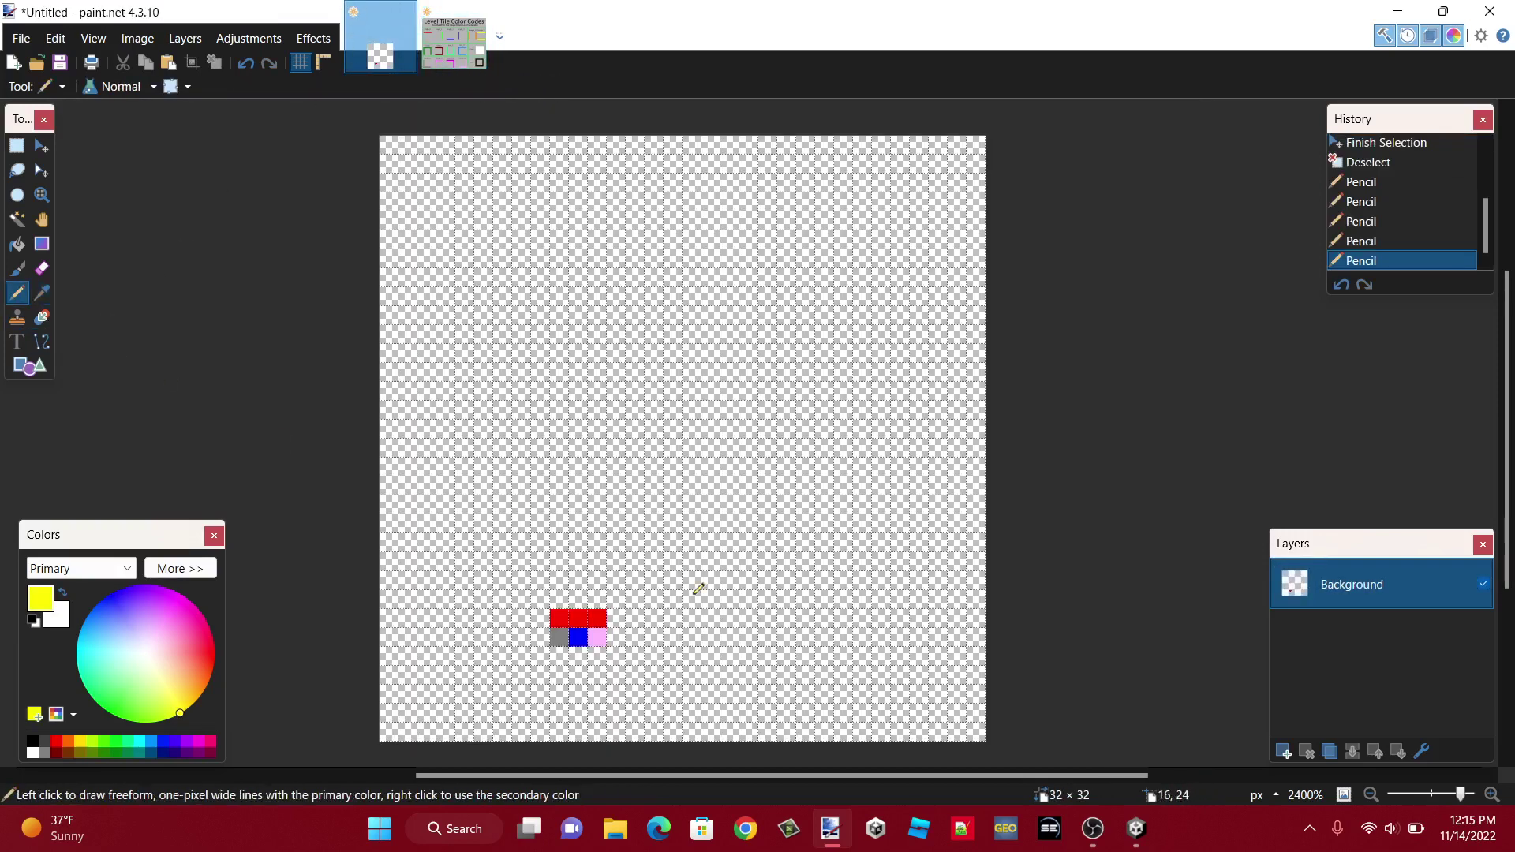
pyautogui.moveTo(618, 618); pyautogui.dragTo(709, 618)
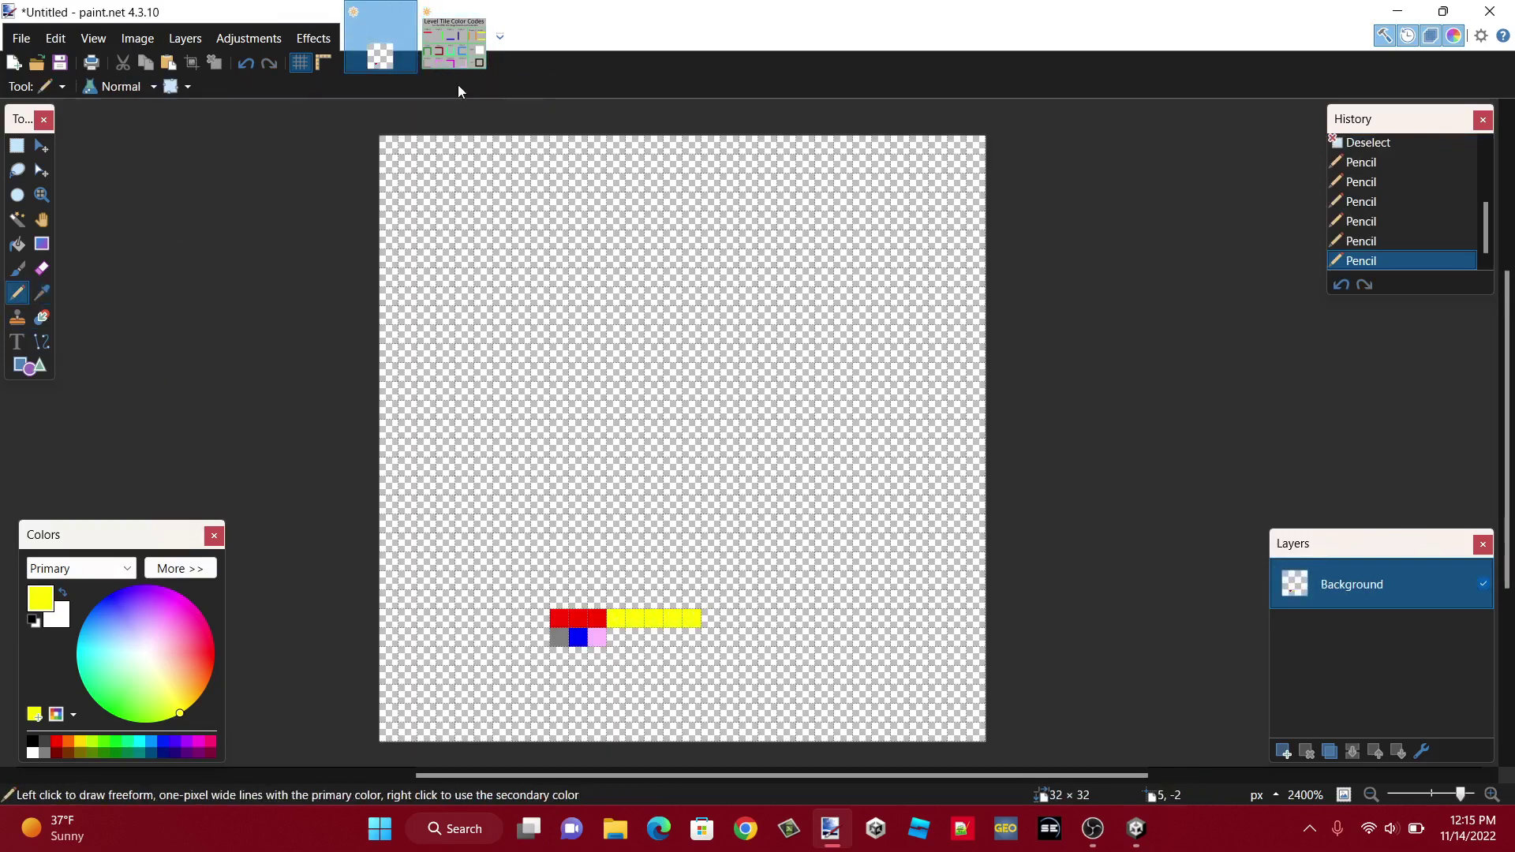
pyautogui.click(452, 47)
pyautogui.click(380, 40)
pyautogui.moveTo(540, 618); pyautogui.dragTo(459, 618)
# - Sample the light pink Corner_3 color from the chart and place one pixel at the right end of the yellow row
pyautogui.click(454, 47)
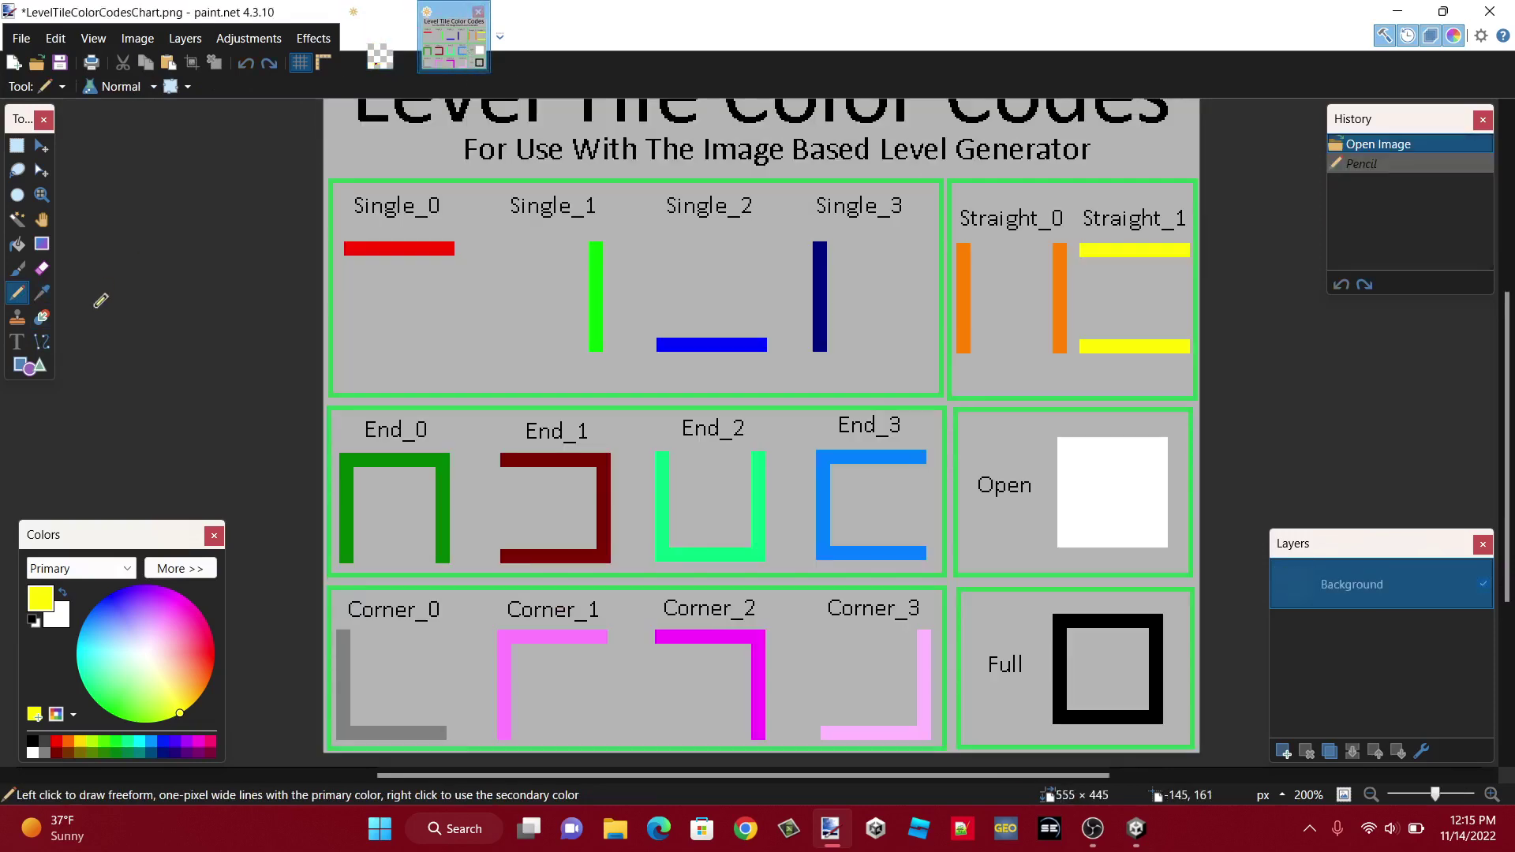
pyautogui.click(42, 293)
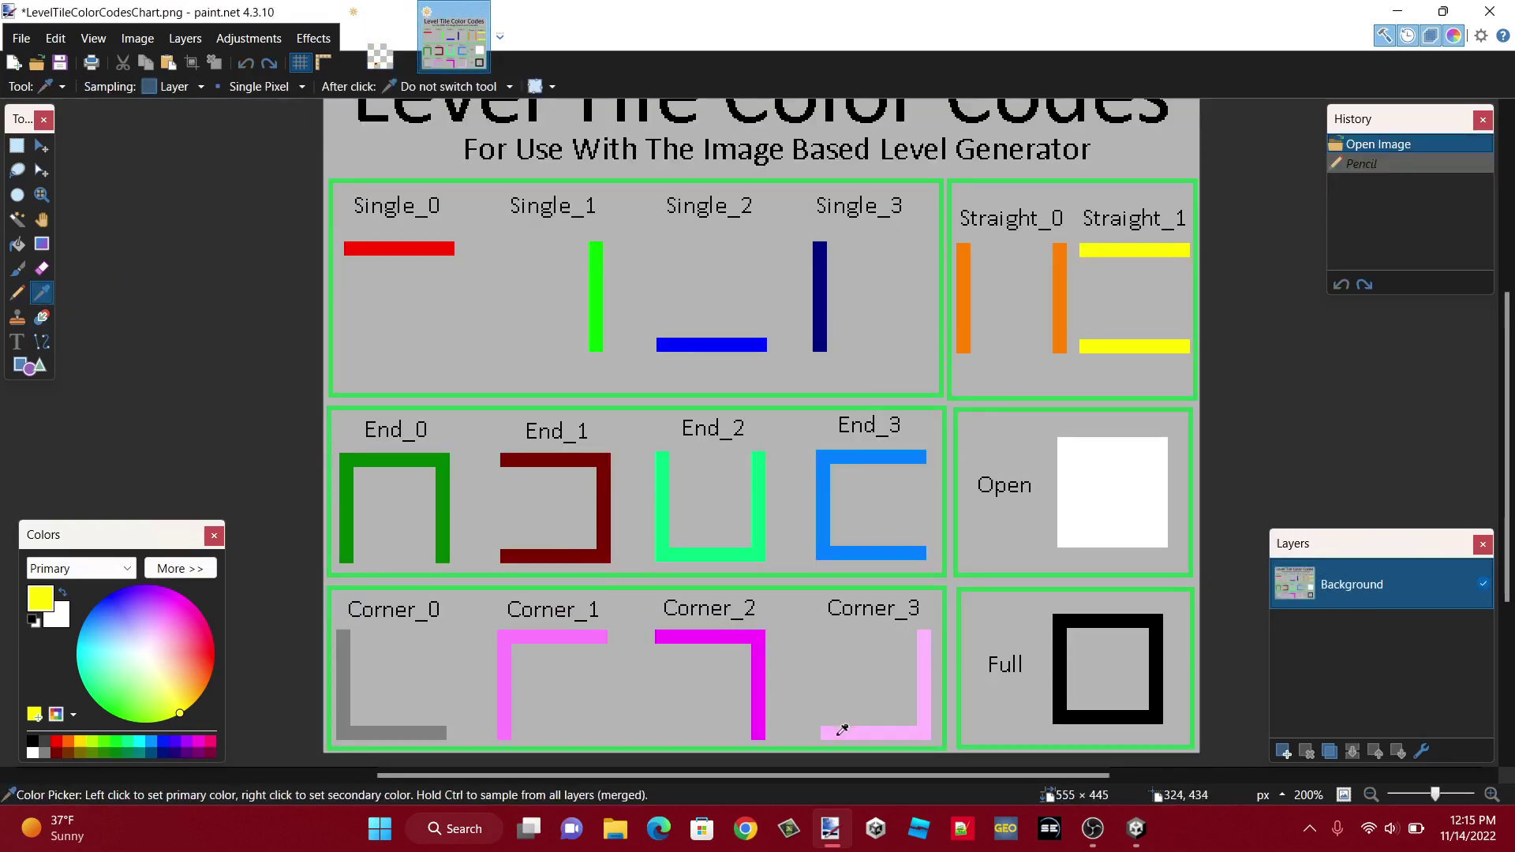
pyautogui.click(842, 730)
pyautogui.click(385, 56)
pyautogui.press('p')
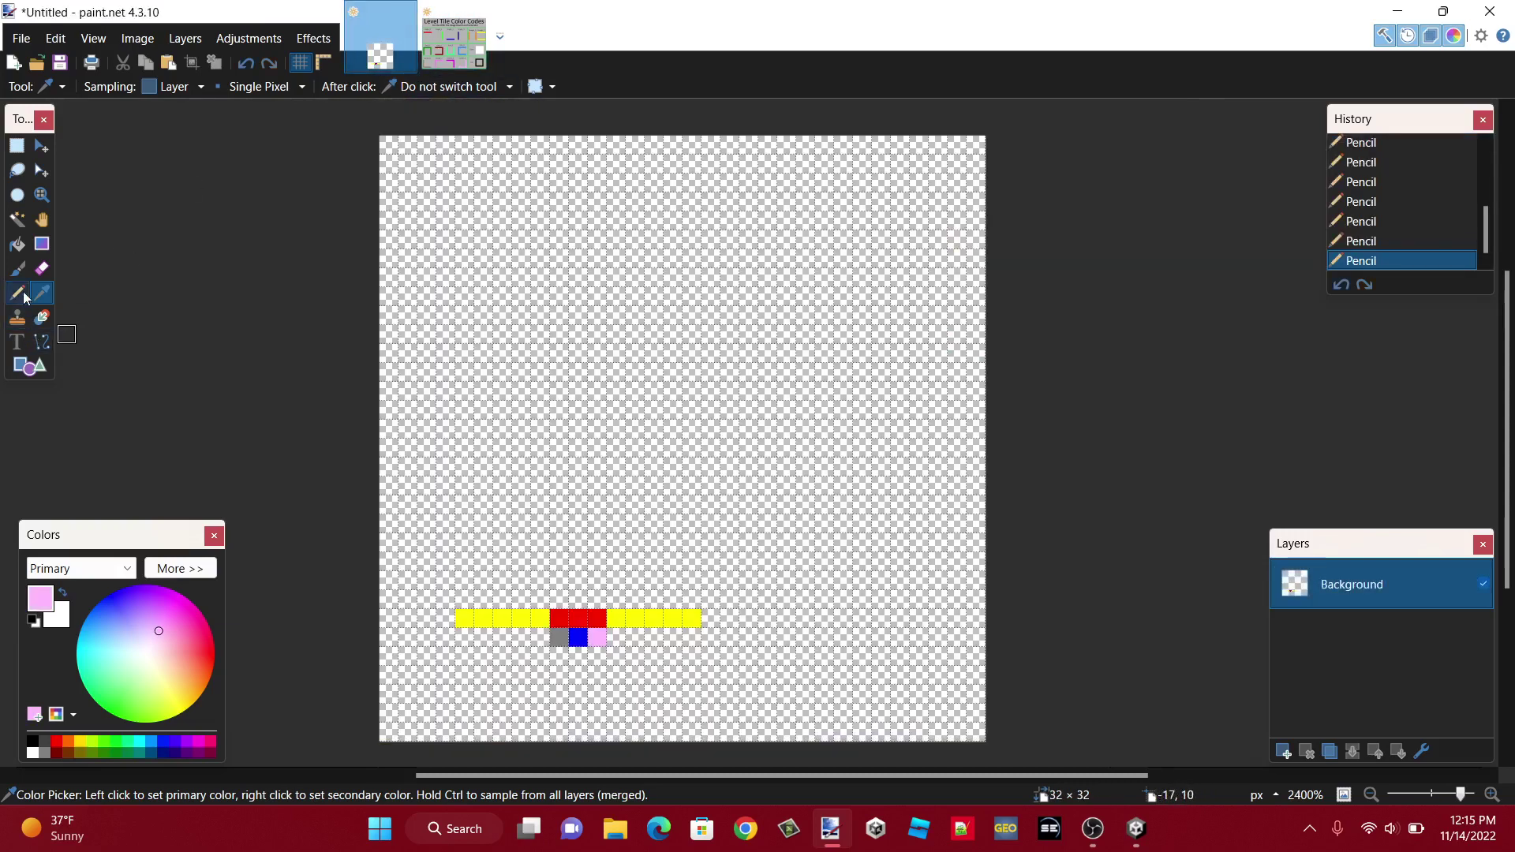
pyautogui.click(710, 618)
# - Sample the gray Corner_0 color from the chart and place one pixel at the left end of the yellow row
pyautogui.click(437, 49)
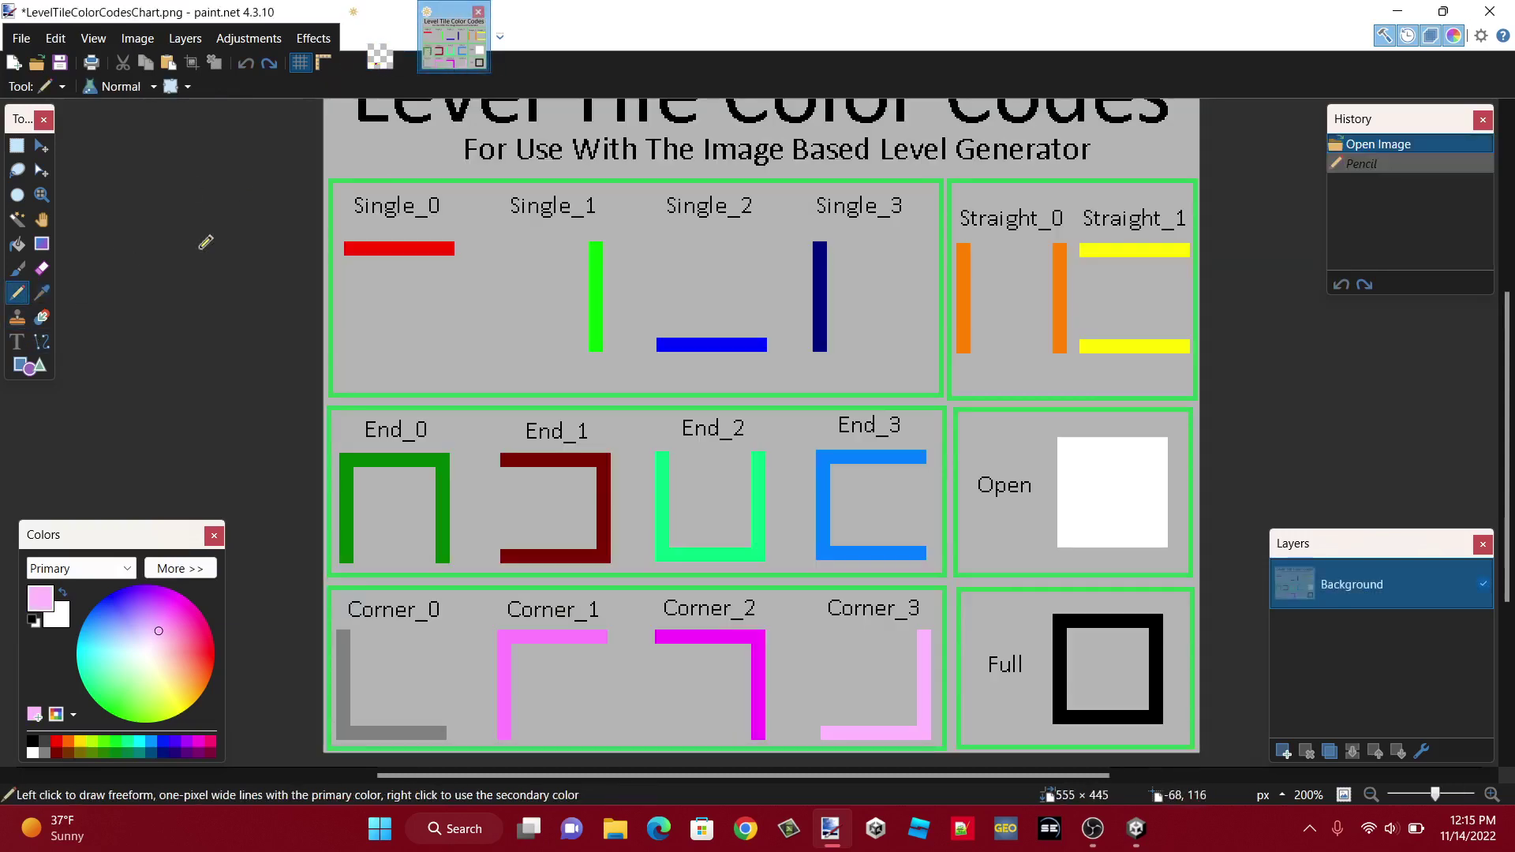
pyautogui.click(42, 293)
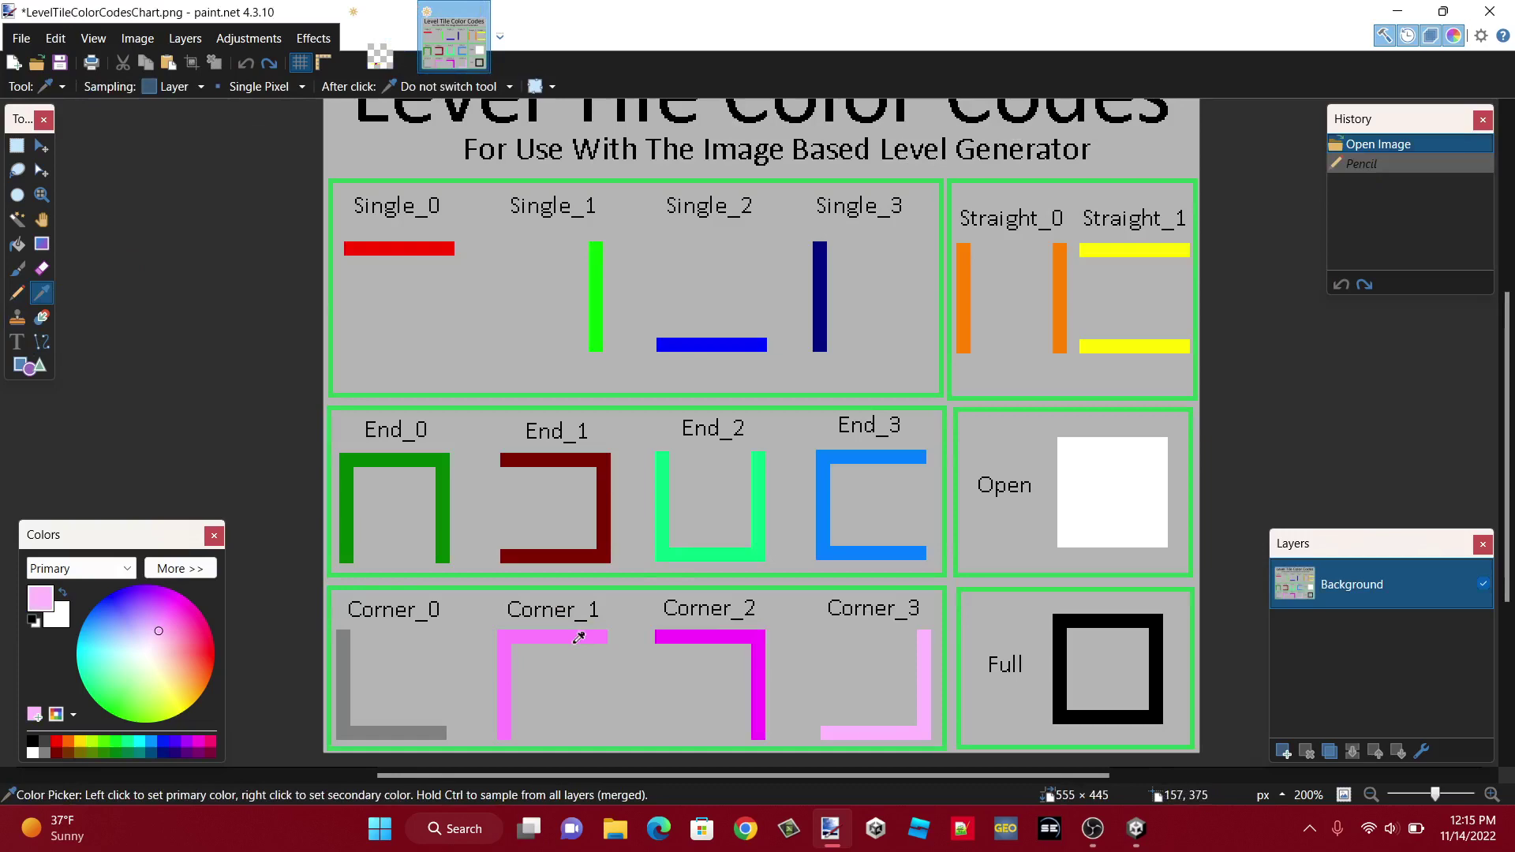
pyautogui.click(348, 700)
pyautogui.click(380, 55)
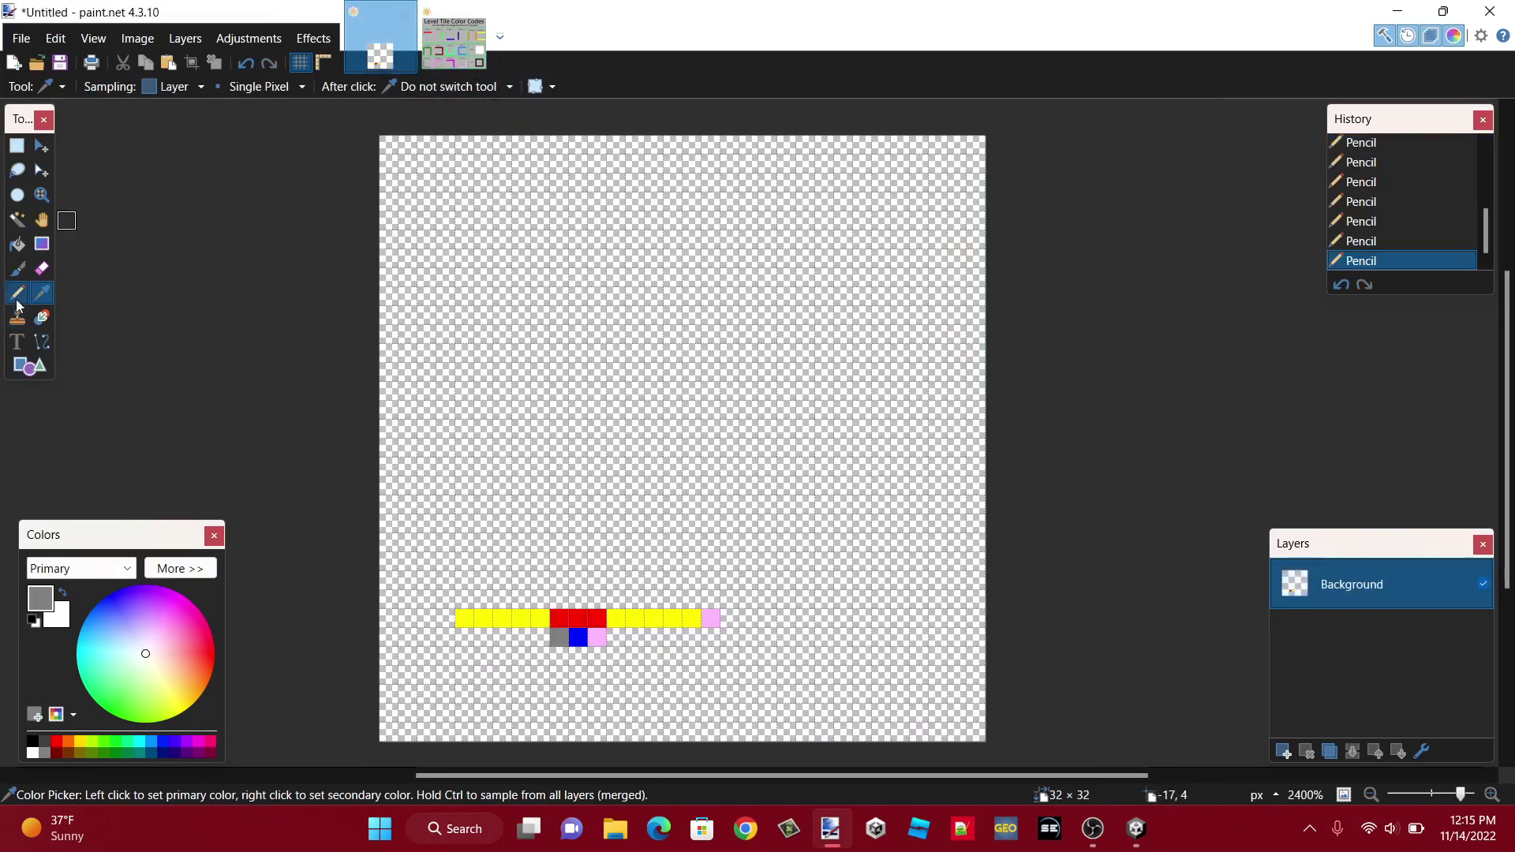
pyautogui.click(17, 293)
pyautogui.click(446, 618)
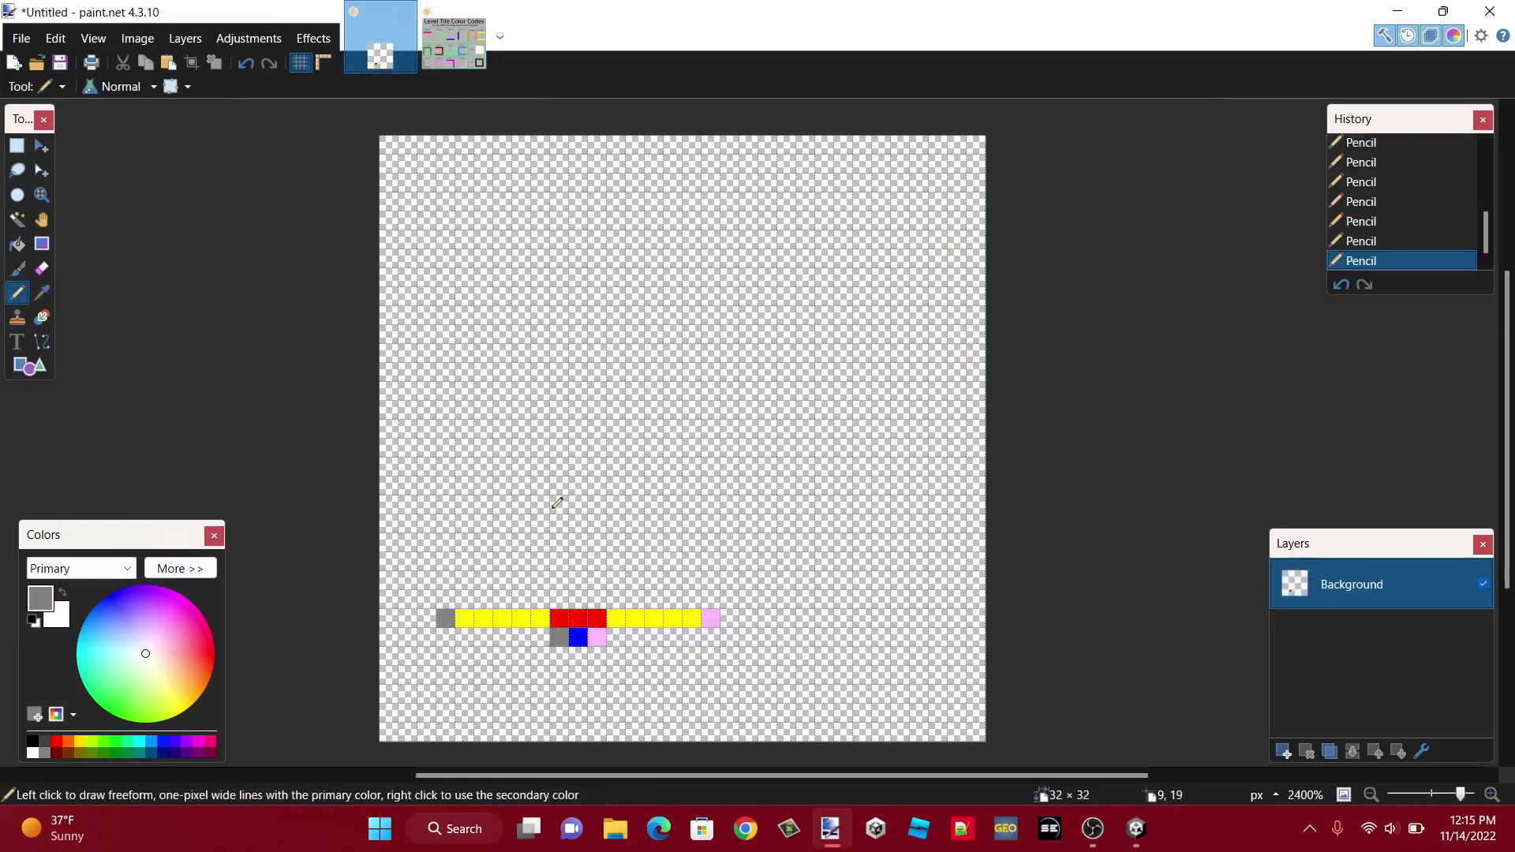
# - Draw orange Straight_0 columns upward from the row's end corners, eight pixels tall on the left and six on the right
pyautogui.click(442, 47)
pyautogui.click(41, 293)
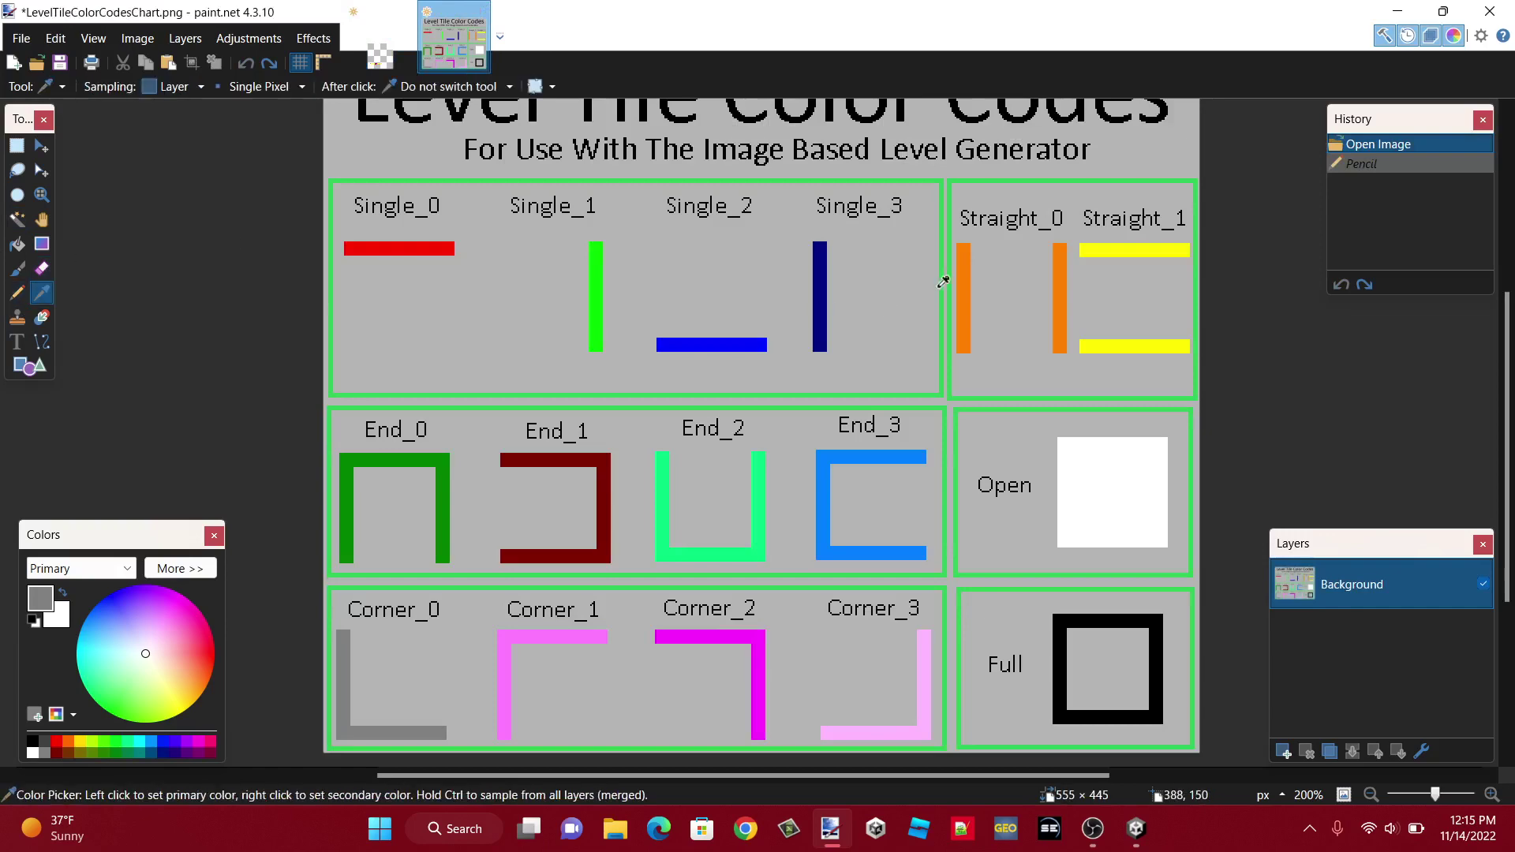
pyautogui.click(964, 278)
pyautogui.click(381, 56)
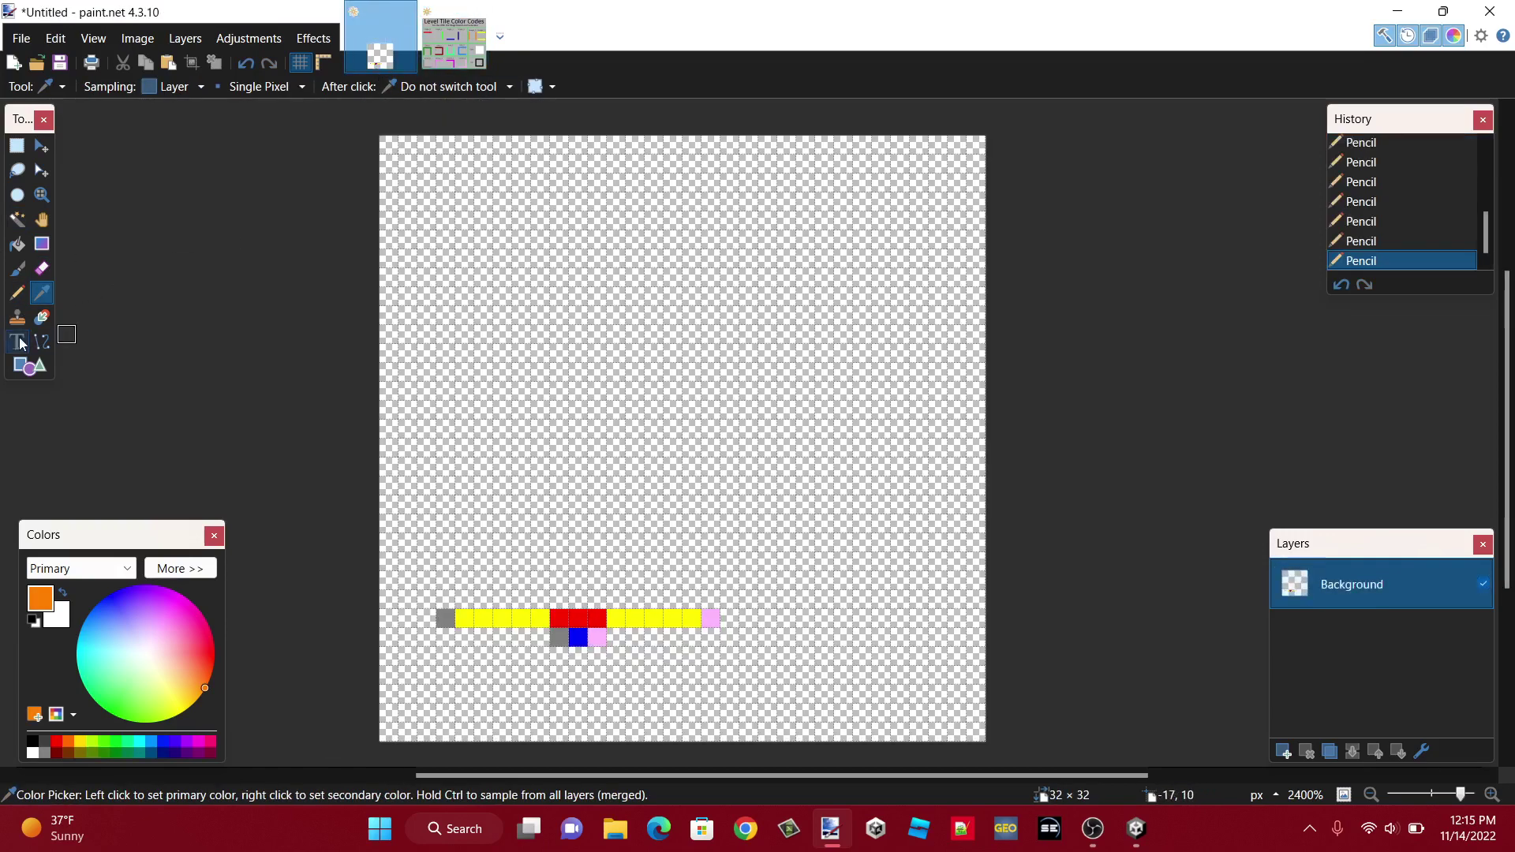
pyautogui.click(17, 293)
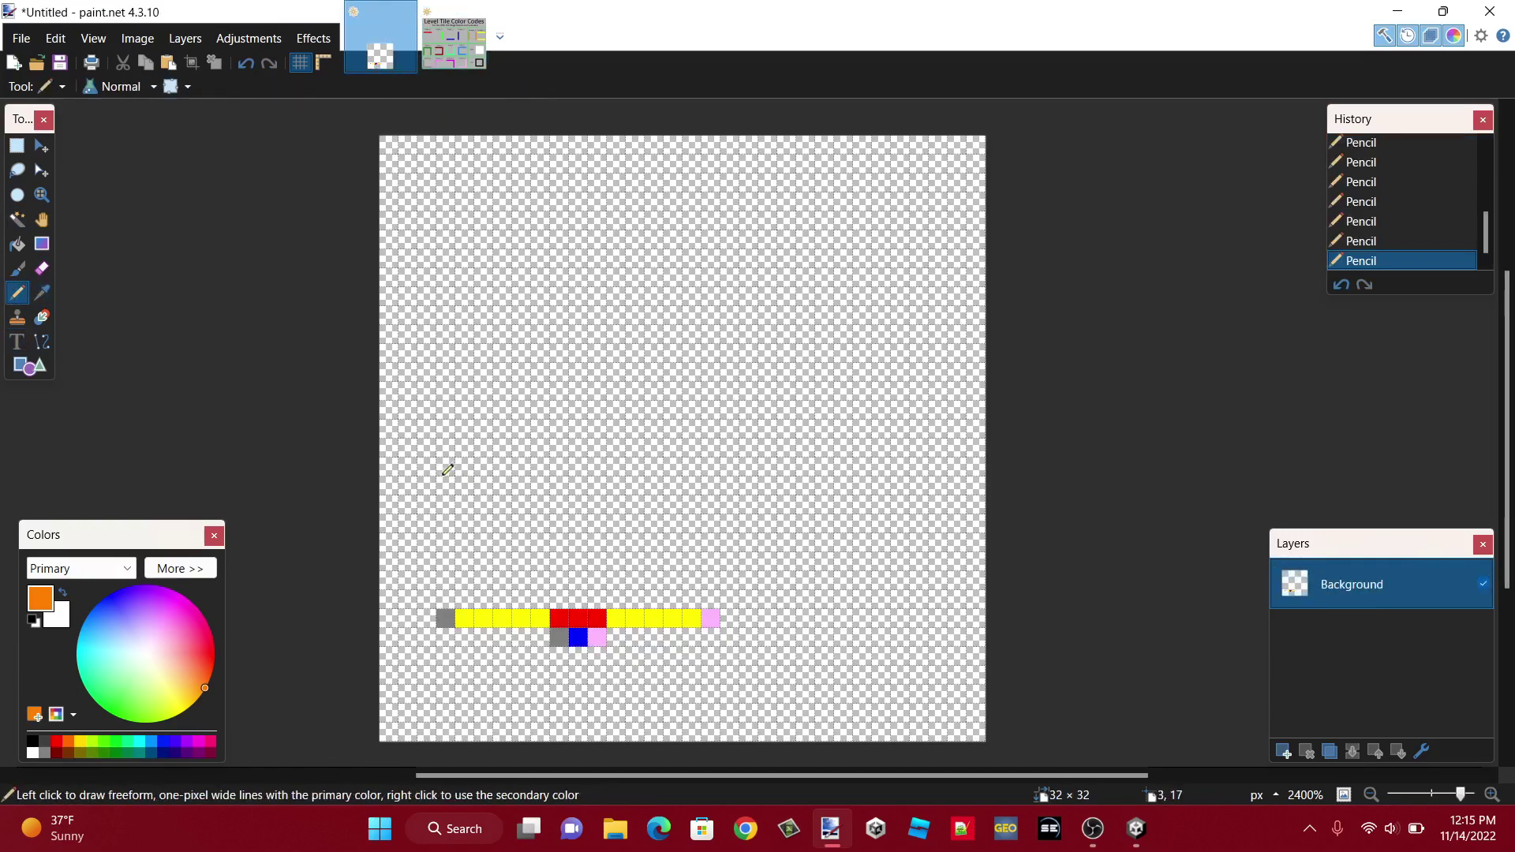
pyautogui.moveTo(448, 470); pyautogui.dragTo(447, 601)
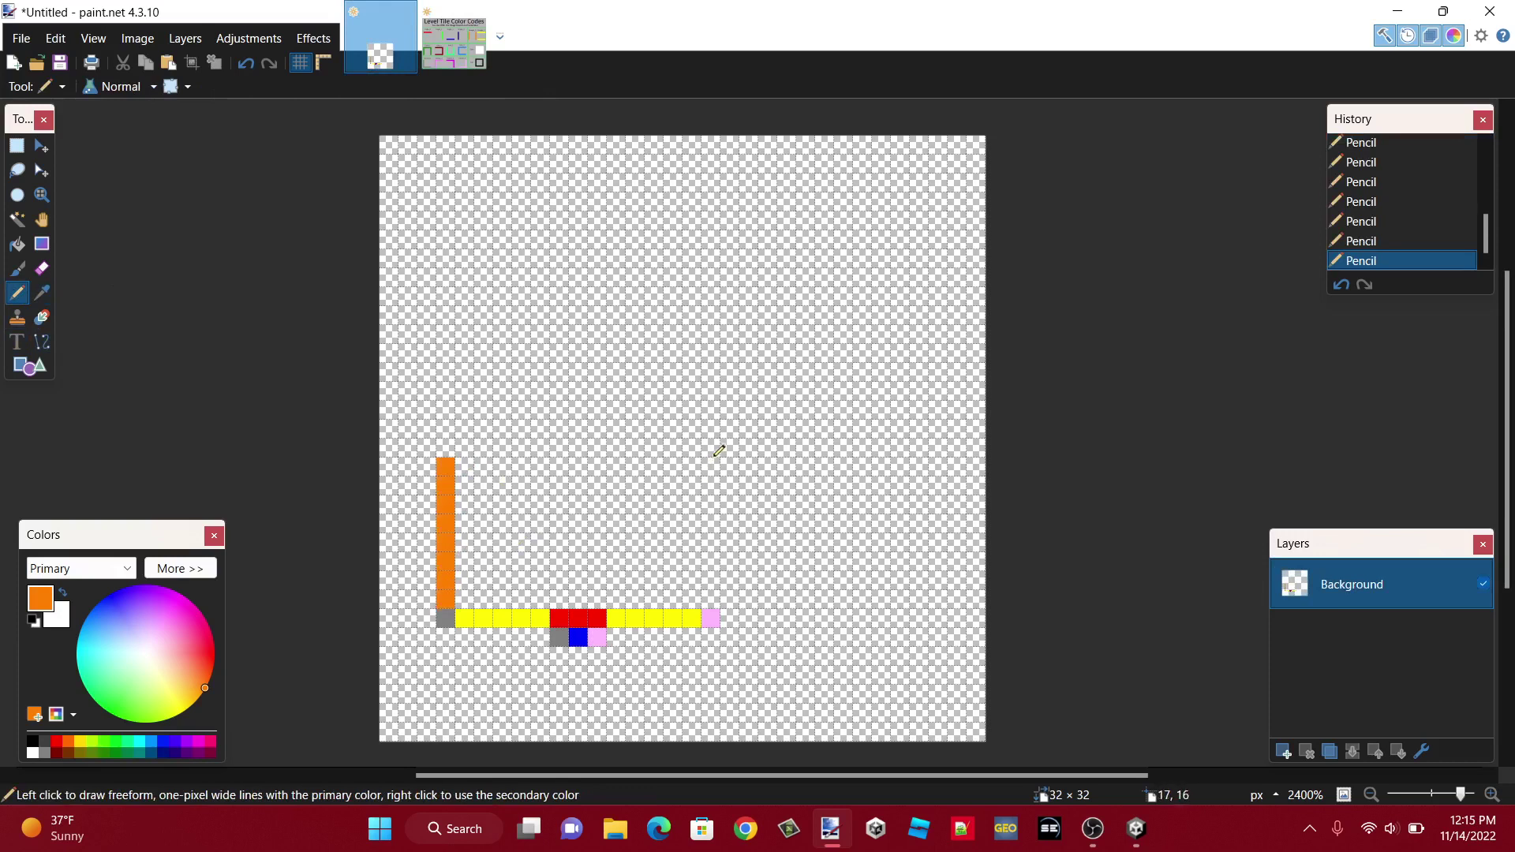
pyautogui.moveTo(713, 462)
pyautogui.mouseDown()
pyautogui.moveTo(710, 588)
pyautogui.moveTo(691, 600)
pyautogui.mouseUp()
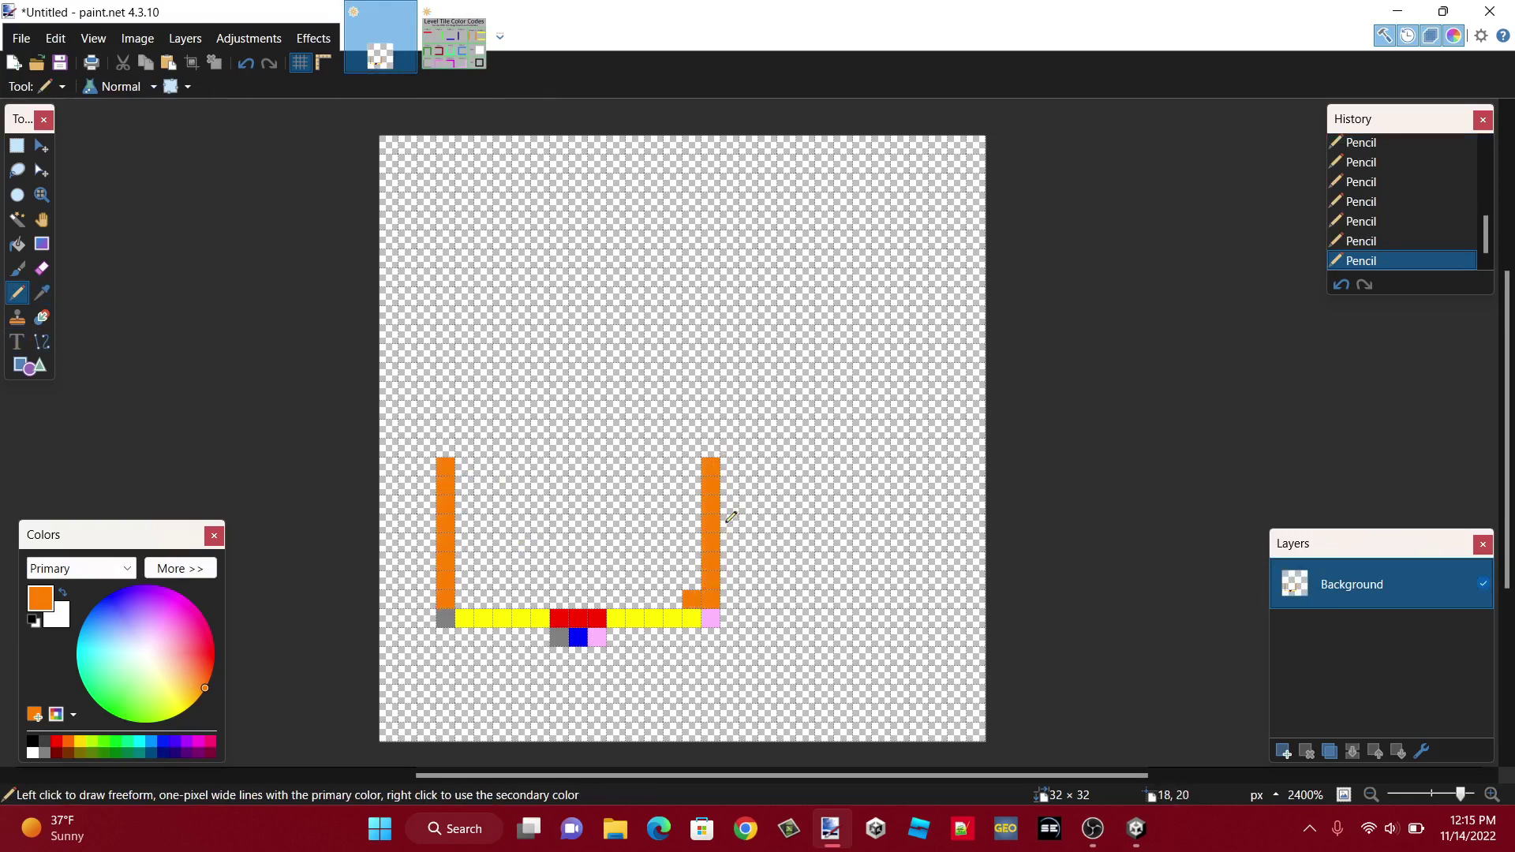
pyautogui.hotkey('ctrl', 'z')
pyautogui.moveTo(712, 498); pyautogui.dragTo(712, 604)
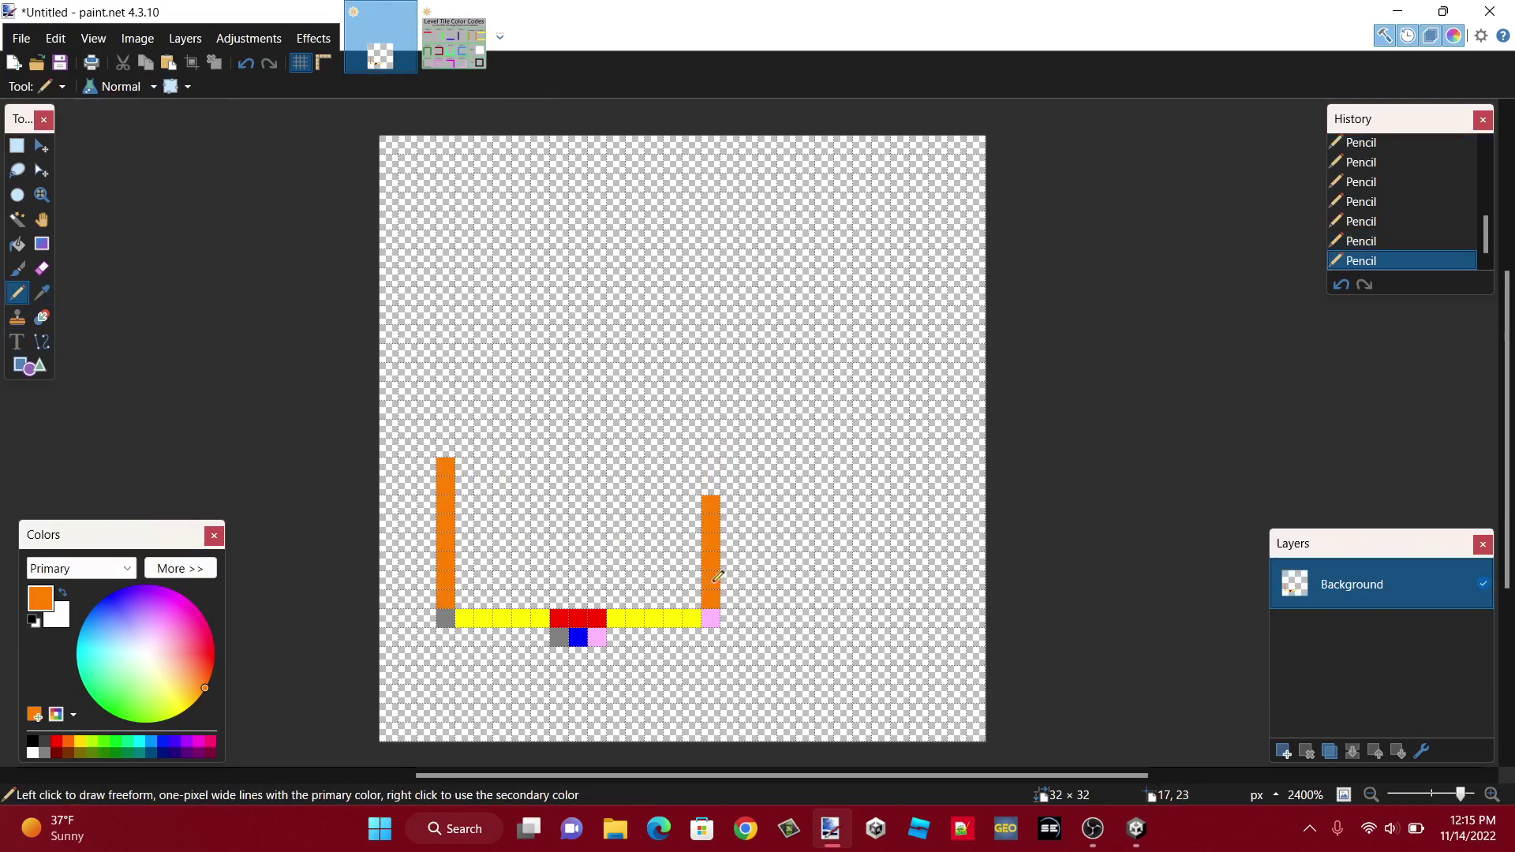
# - Sample the magenta Corner_2 color from the chart and place one pixel on top of the right orange column
pyautogui.click(446, 69)
pyautogui.press('k')
pyautogui.click(700, 632)
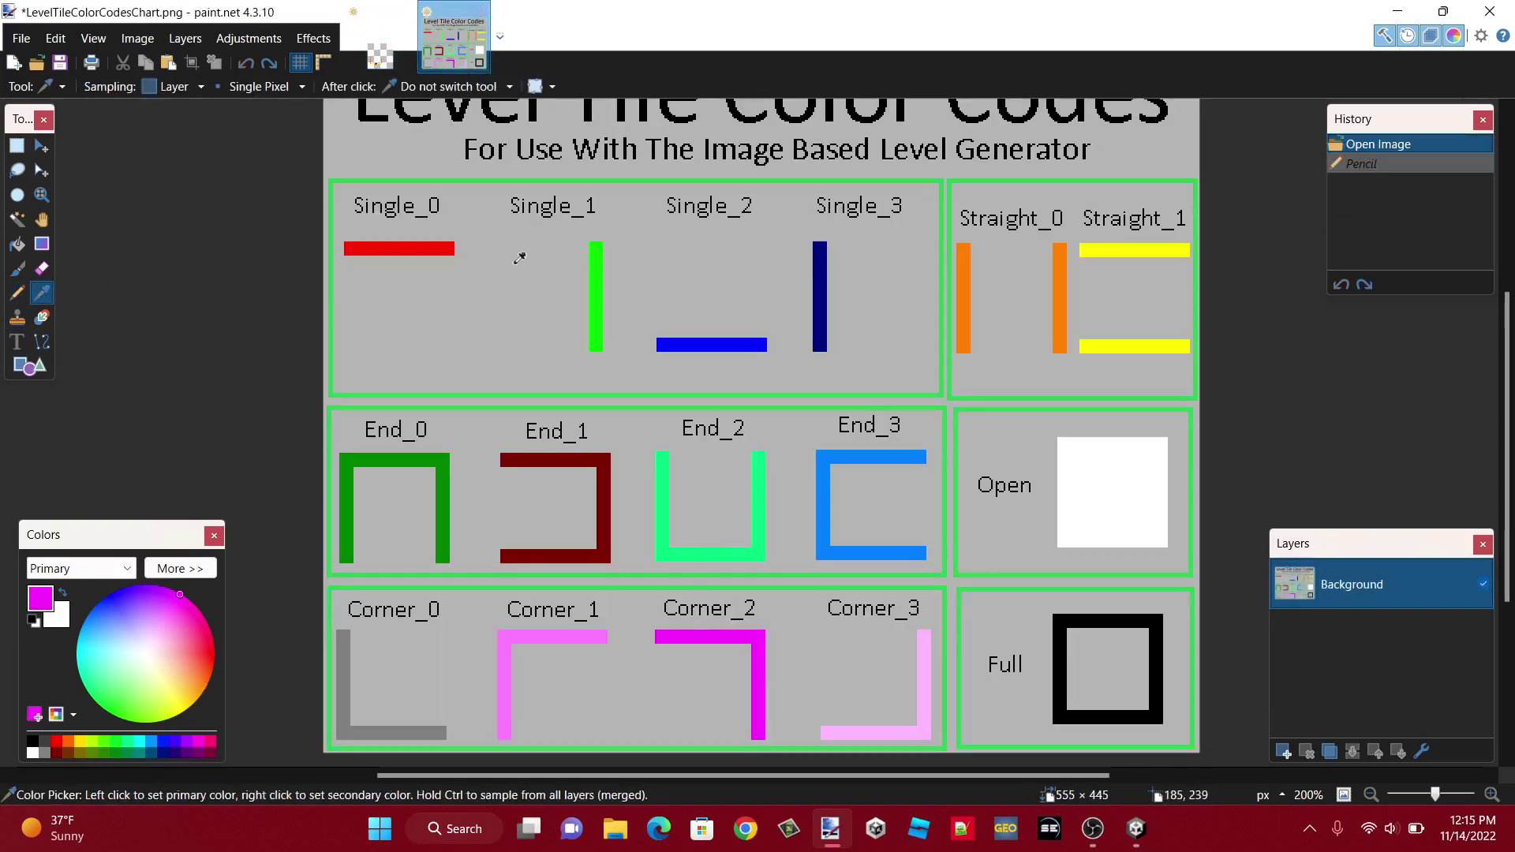
pyautogui.click(380, 47)
pyautogui.click(16, 293)
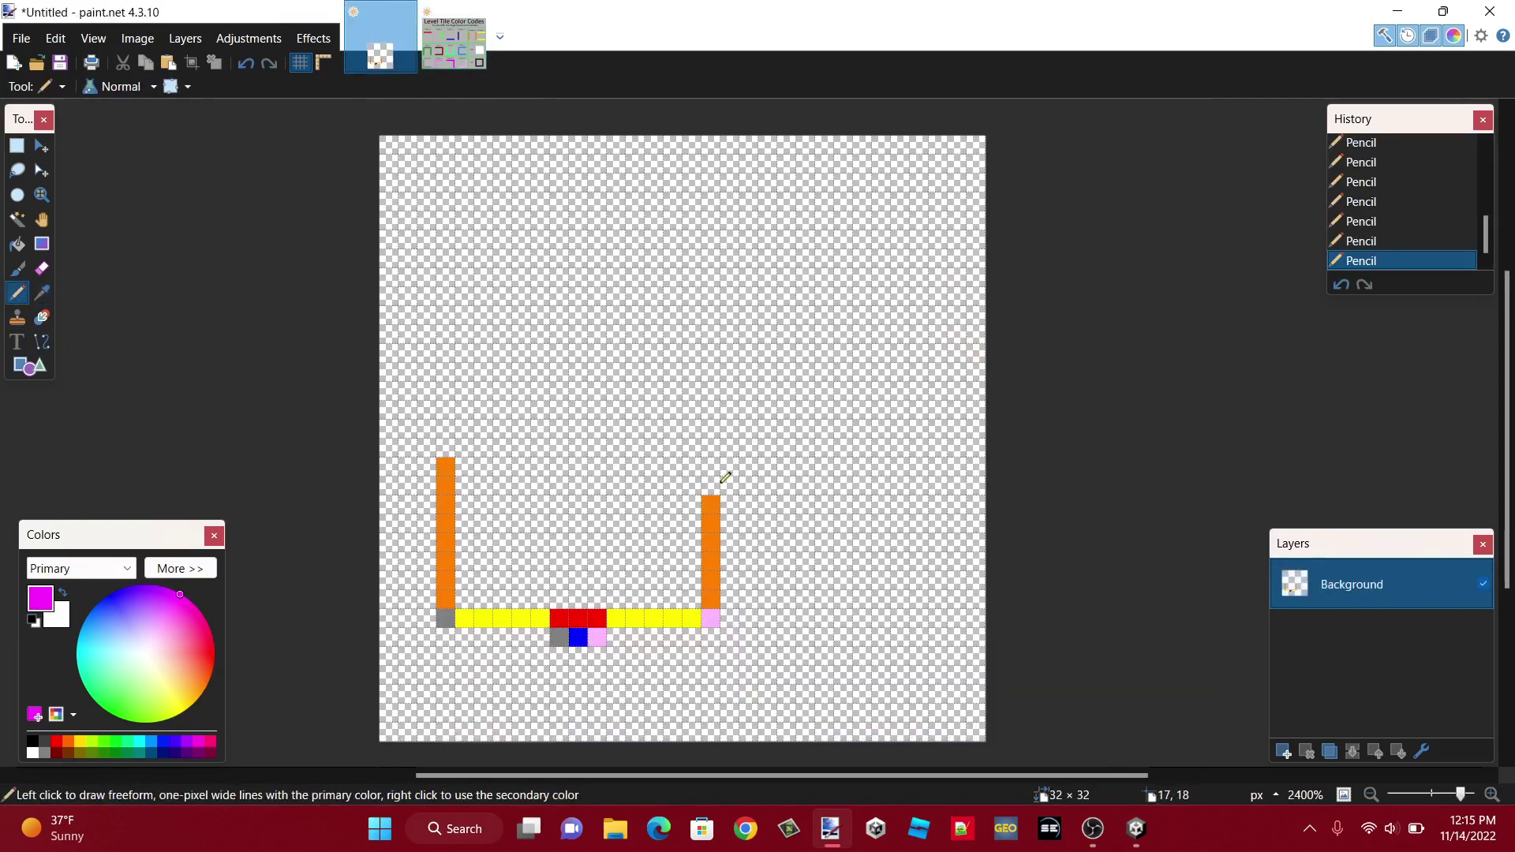
pyautogui.click(712, 485)
# - Sample the yellow Straight_1 color from the chart and draw an eight-pixel row directly left of the magenta corner
pyautogui.click(454, 49)
pyautogui.click(47, 288)
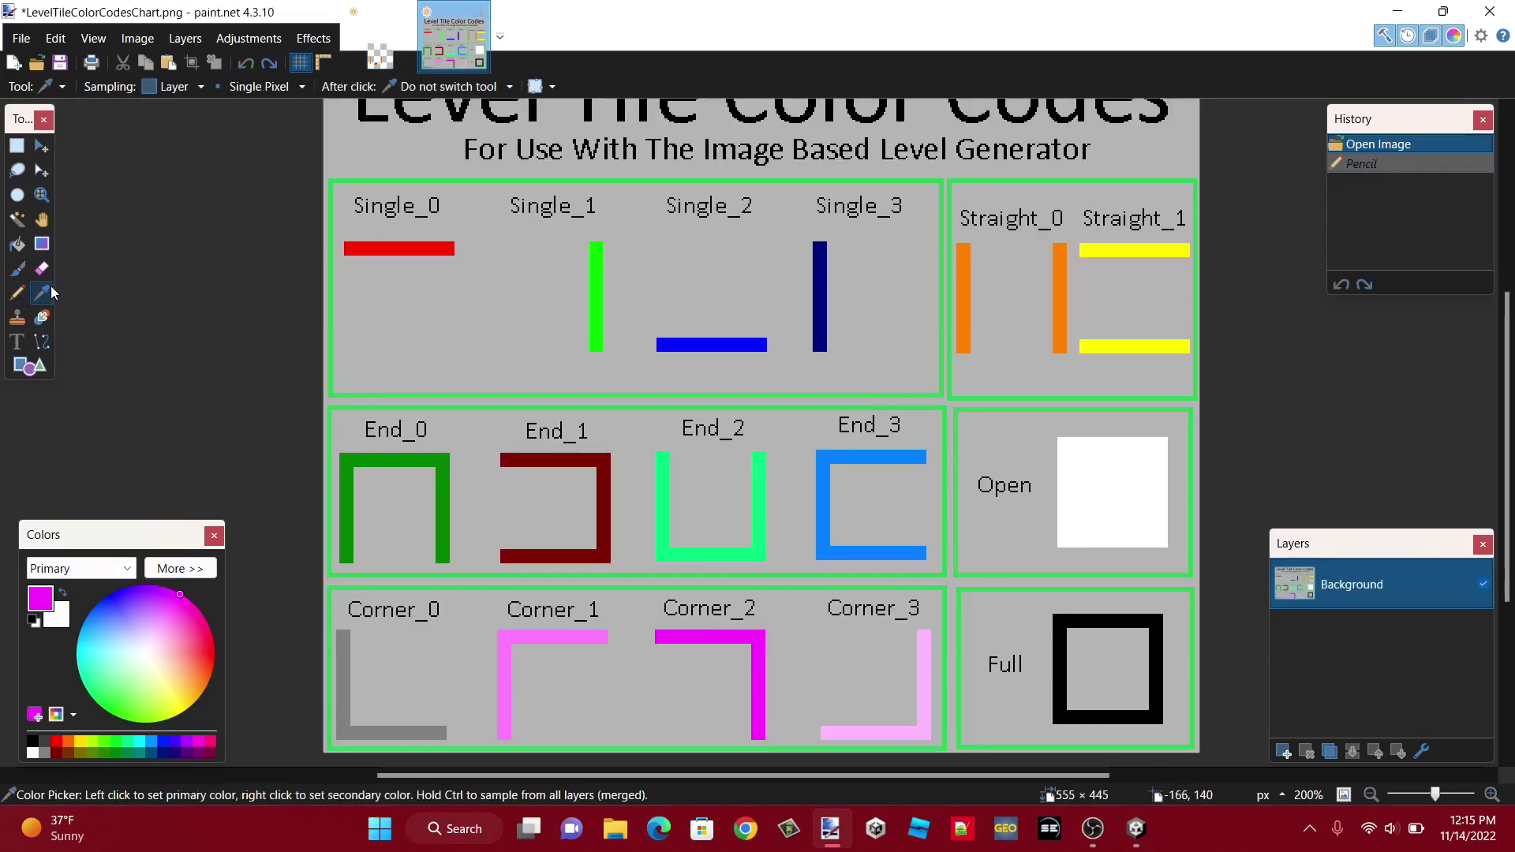
pyautogui.click(1099, 249)
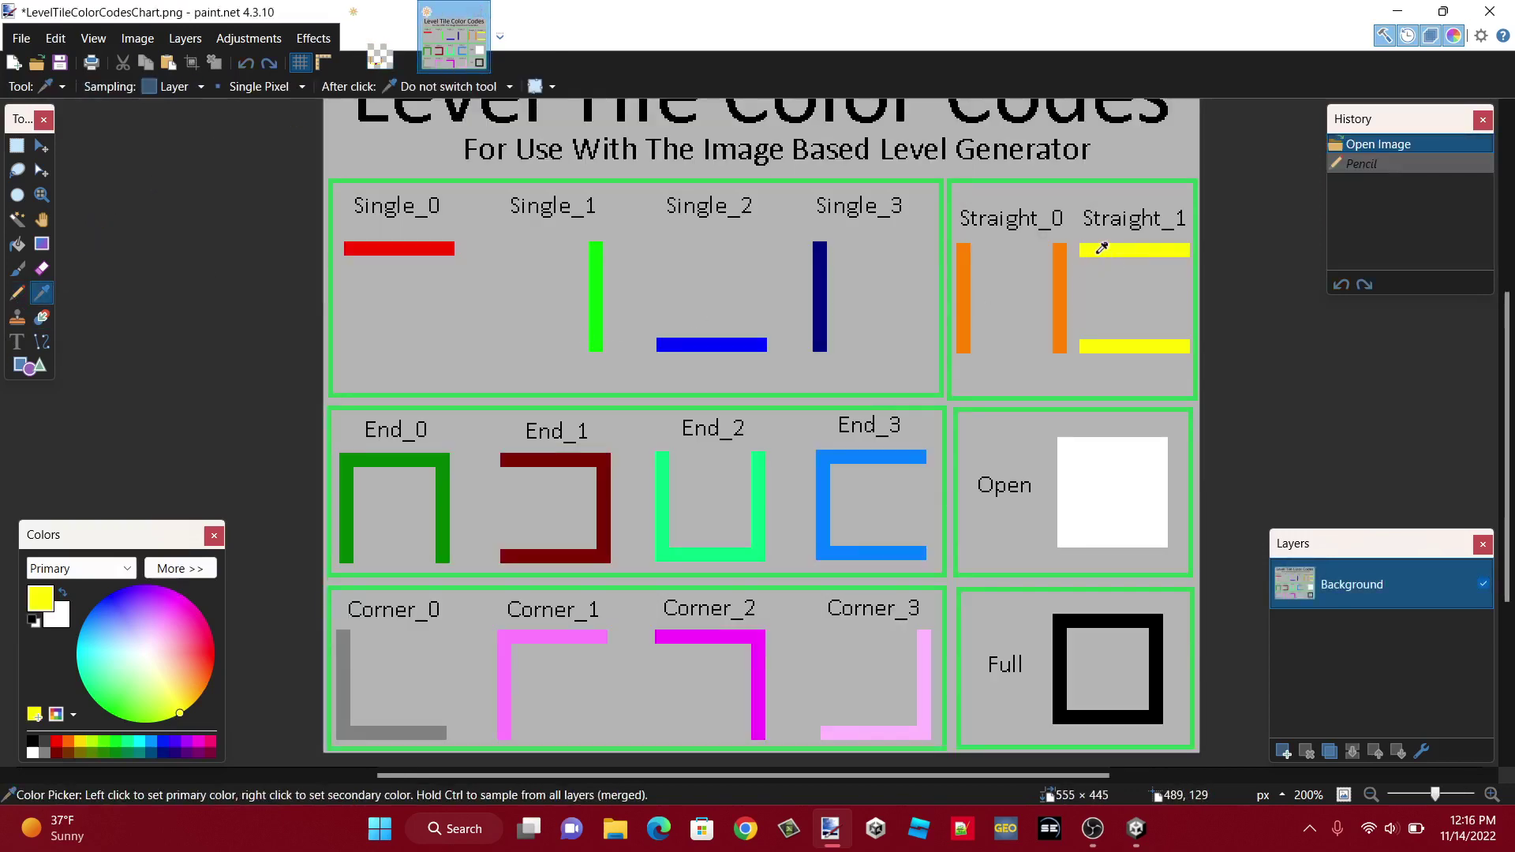
pyautogui.click(407, 69)
pyautogui.click(17, 293)
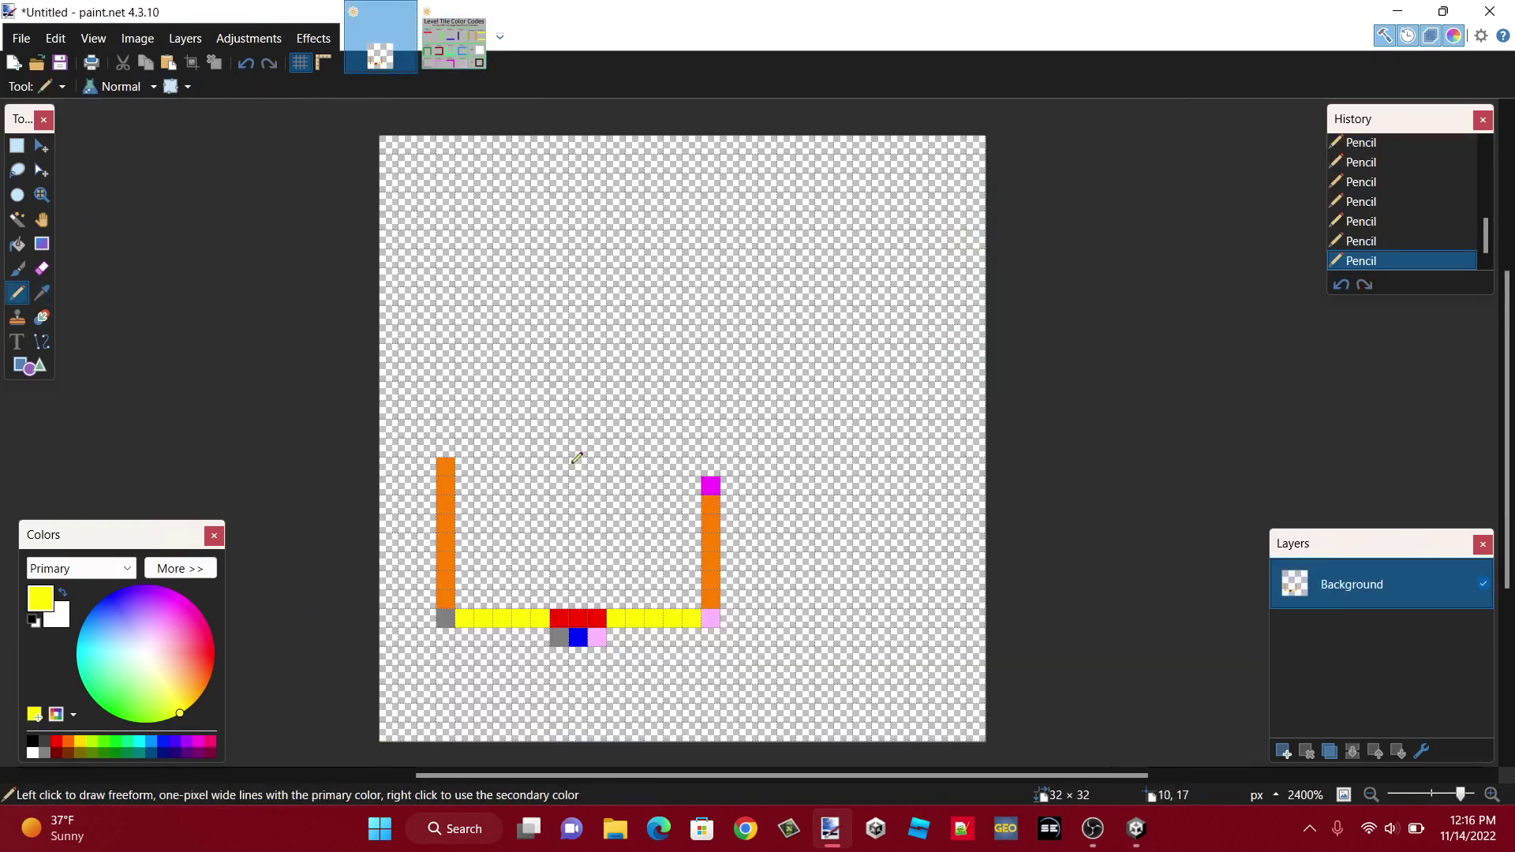
pyautogui.moveTo(556, 483); pyautogui.dragTo(694, 479)
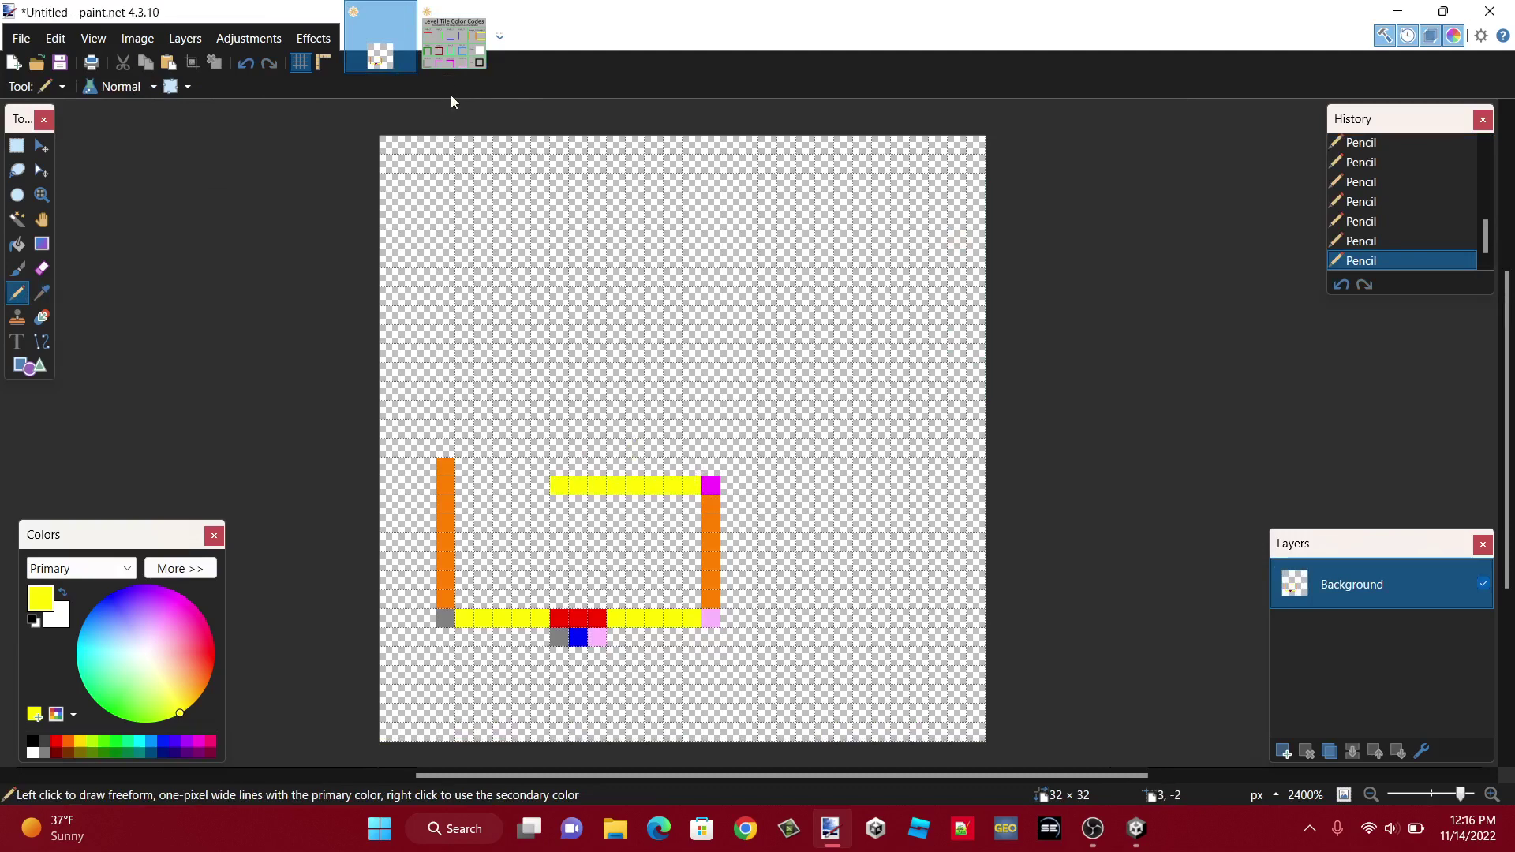
# - Sample the gray Corner_0 color from the chart and place one pixel at the left end of the upper yellow row
pyautogui.click(454, 43)
pyautogui.click(42, 293)
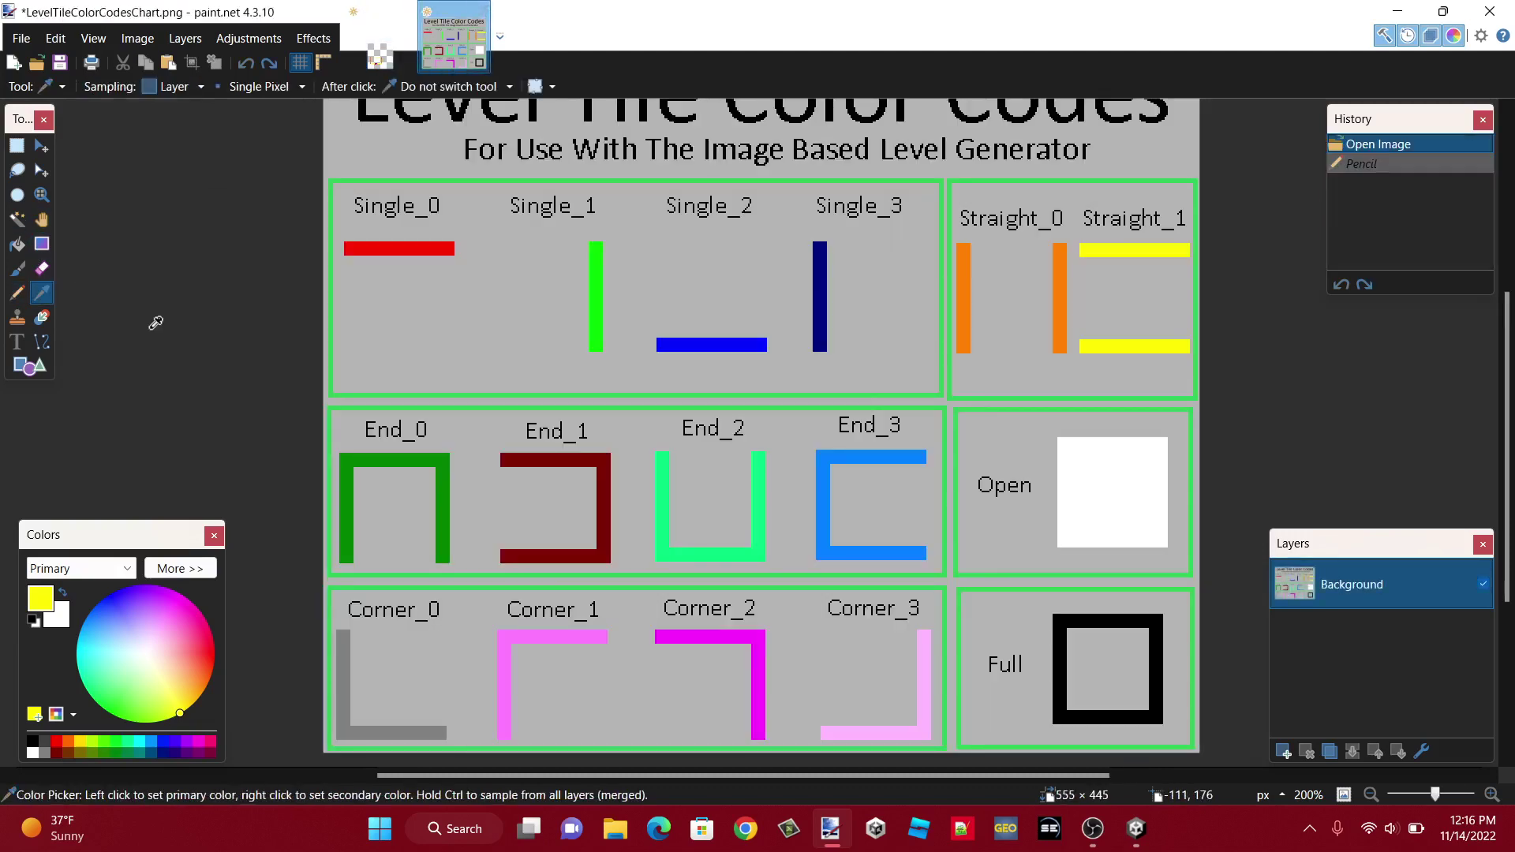
pyautogui.click(344, 667)
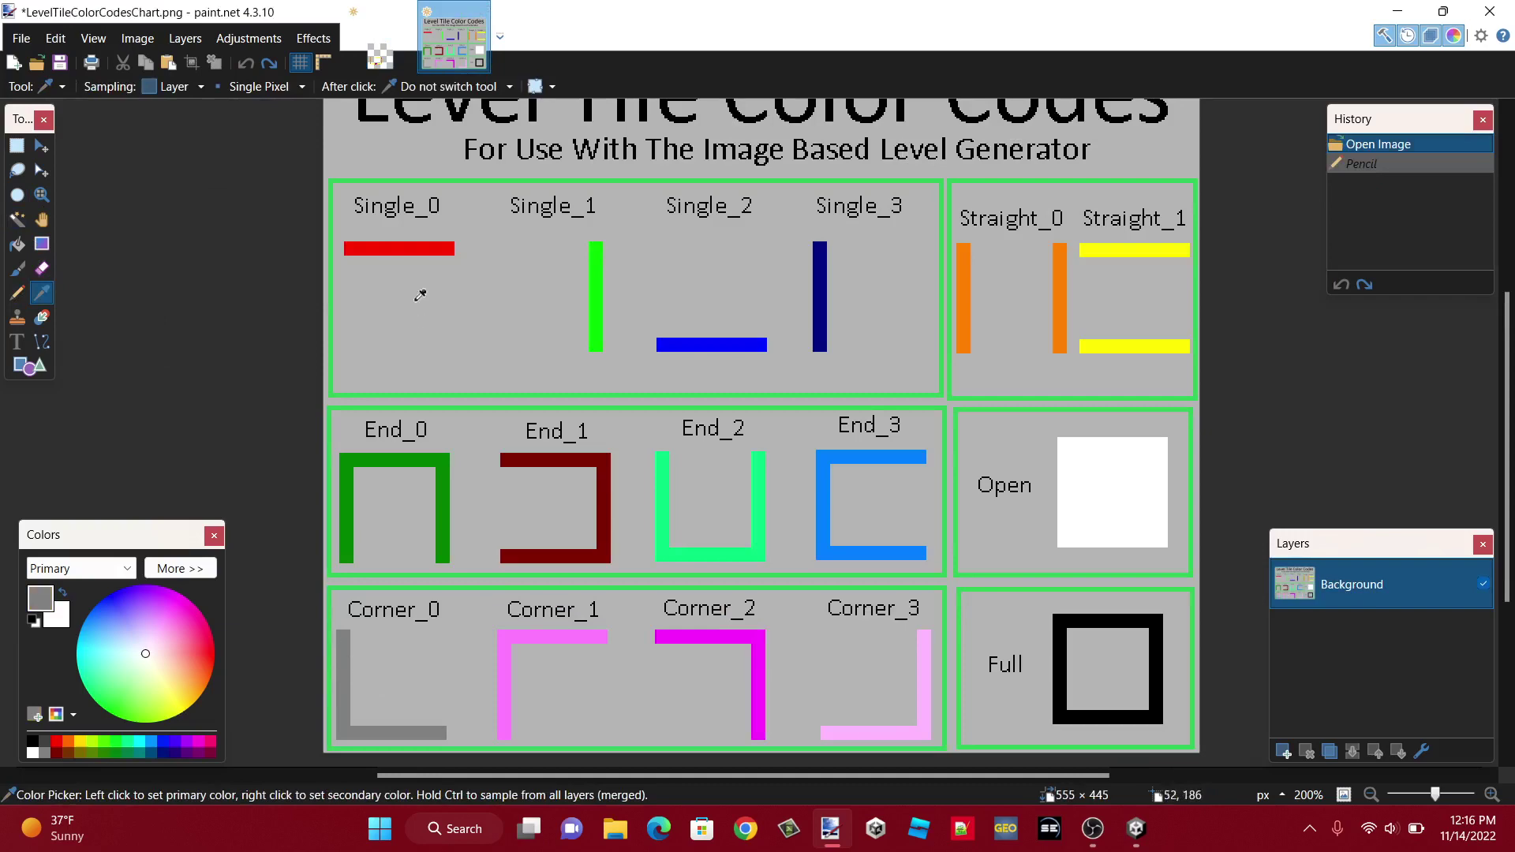
pyautogui.click(380, 36)
pyautogui.click(16, 293)
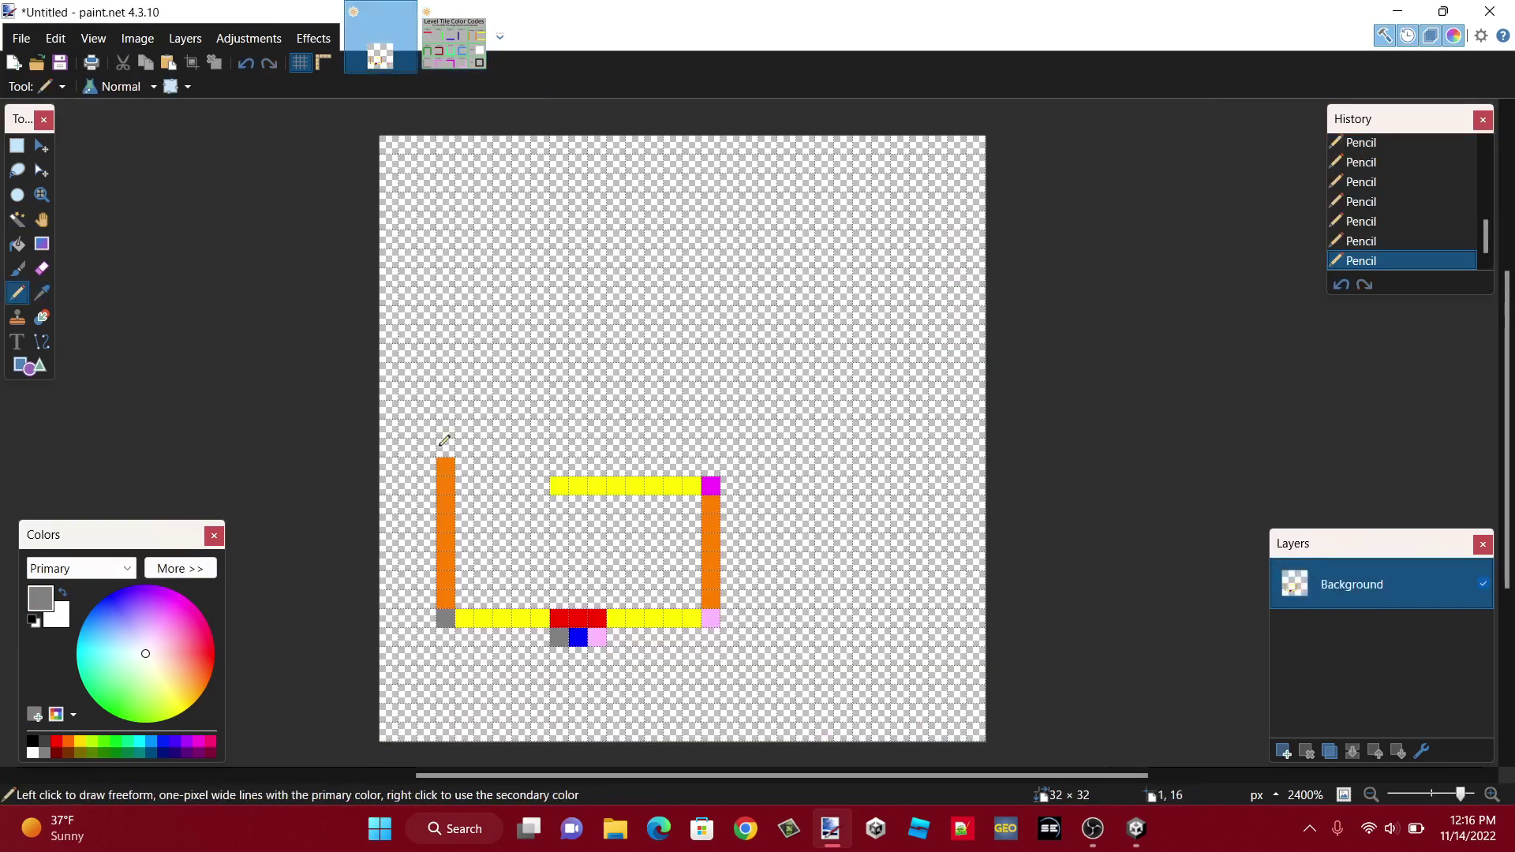
pyautogui.click(536, 477)
# - Sample the orange Straight_0 color from the chart and draw a four-pixel column directly above the new gray corner
pyautogui.click(454, 36)
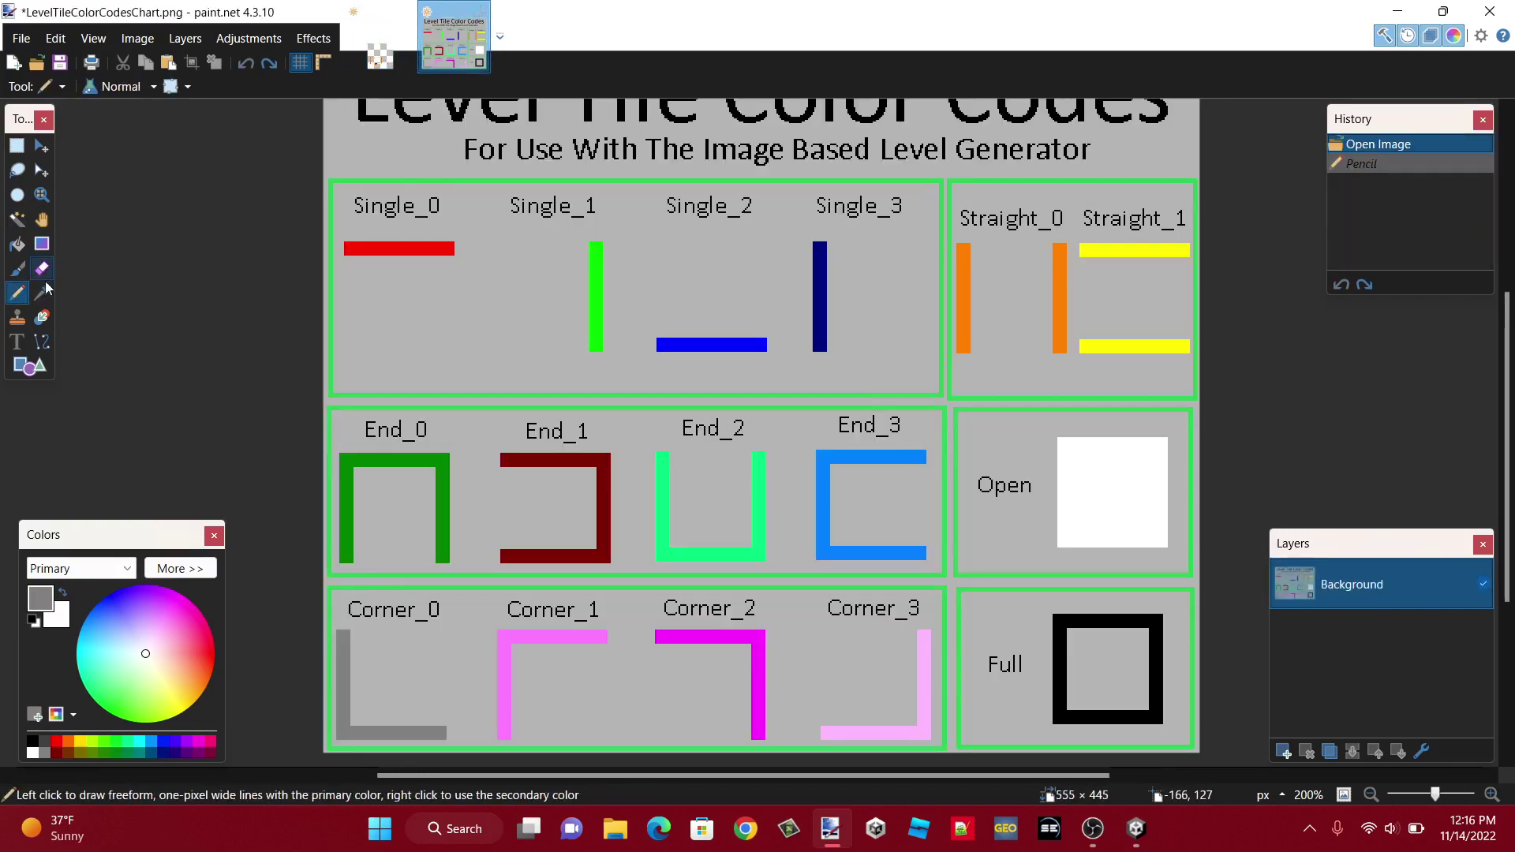
pyautogui.press('k')
pyautogui.click(964, 271)
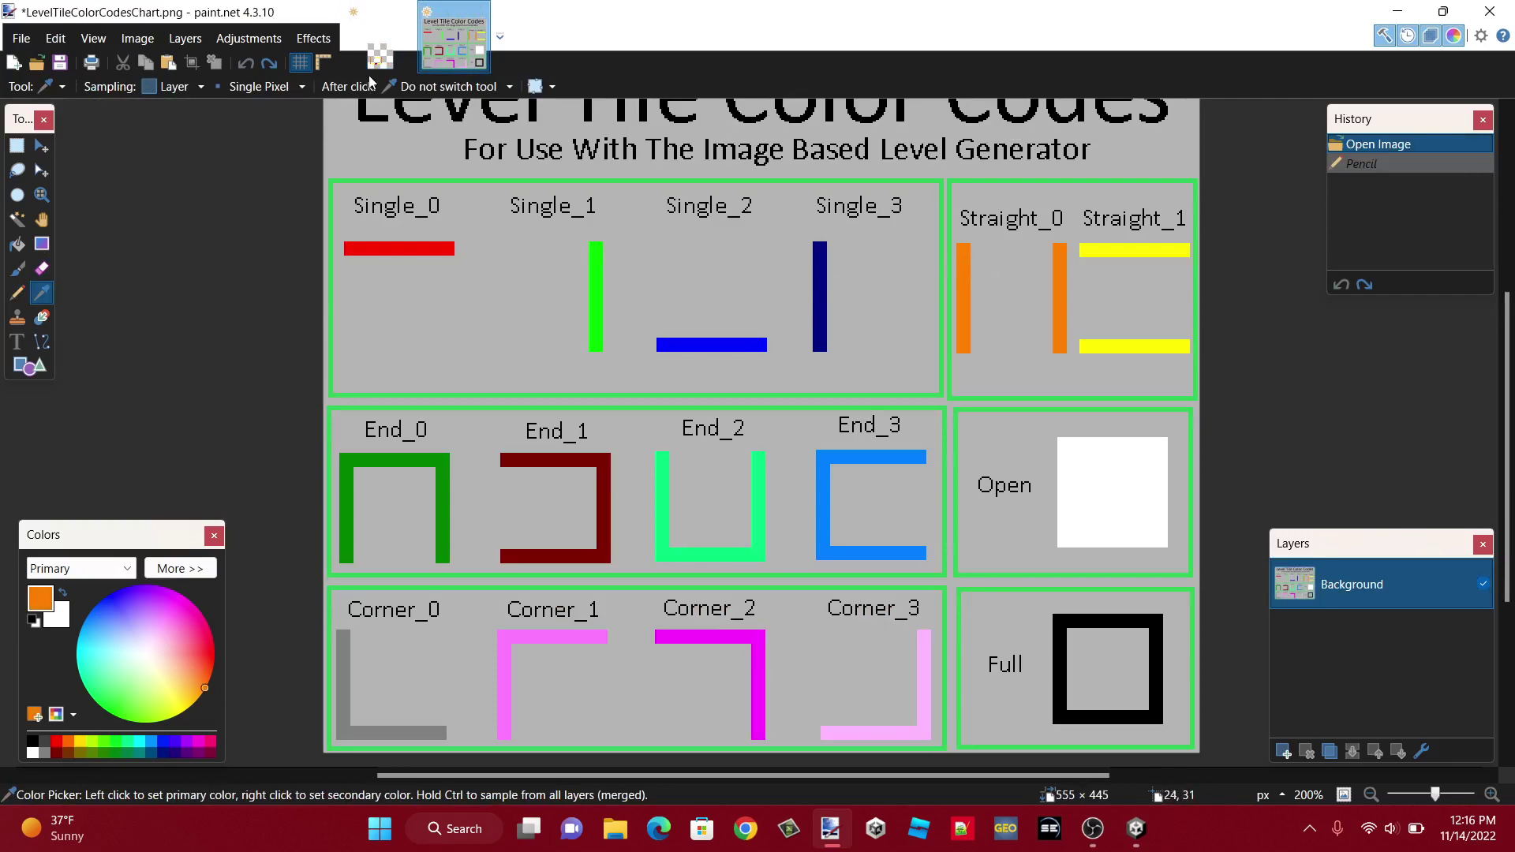
pyautogui.click(380, 36)
pyautogui.click(16, 293)
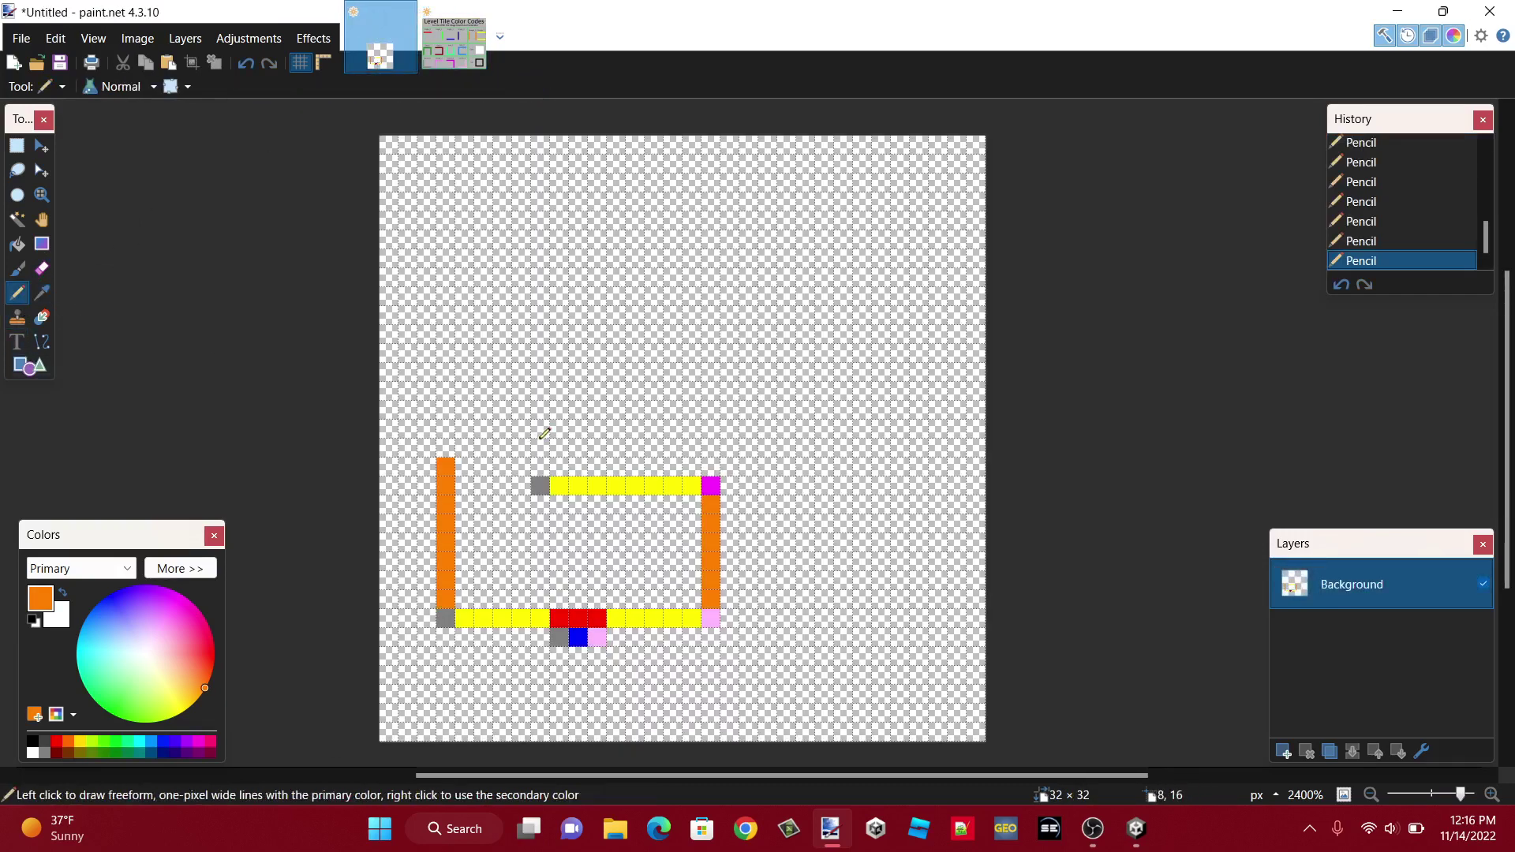
pyautogui.moveTo(543, 414); pyautogui.dragTo(543, 468)
# - Sample the magenta Corner_2 color from the chart and place one pixel on top of the four-pixel orange column
pyautogui.click(454, 35)
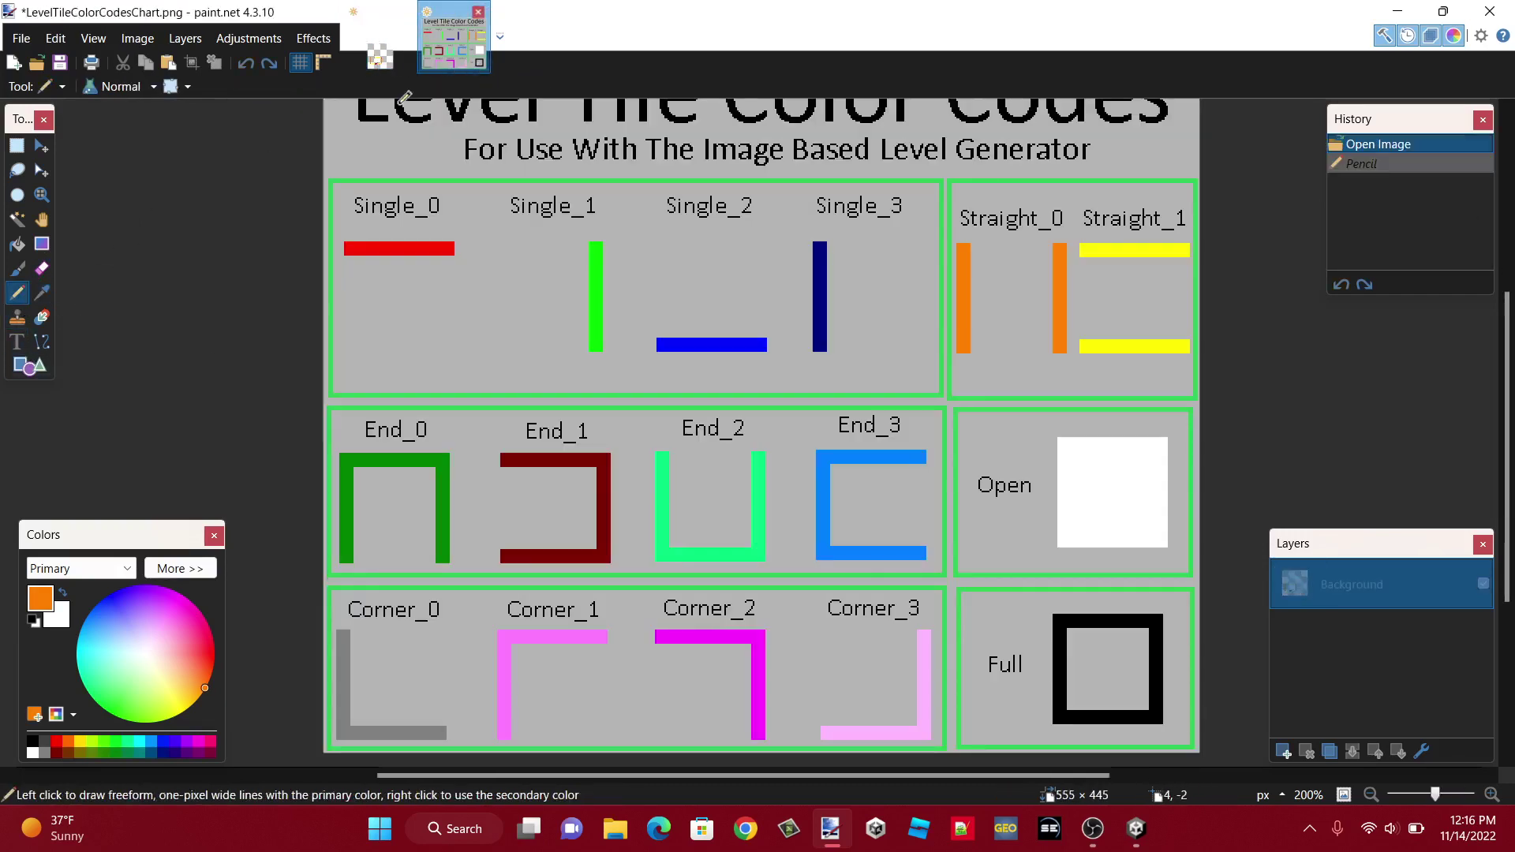
pyautogui.press('k')
pyautogui.click(690, 636)
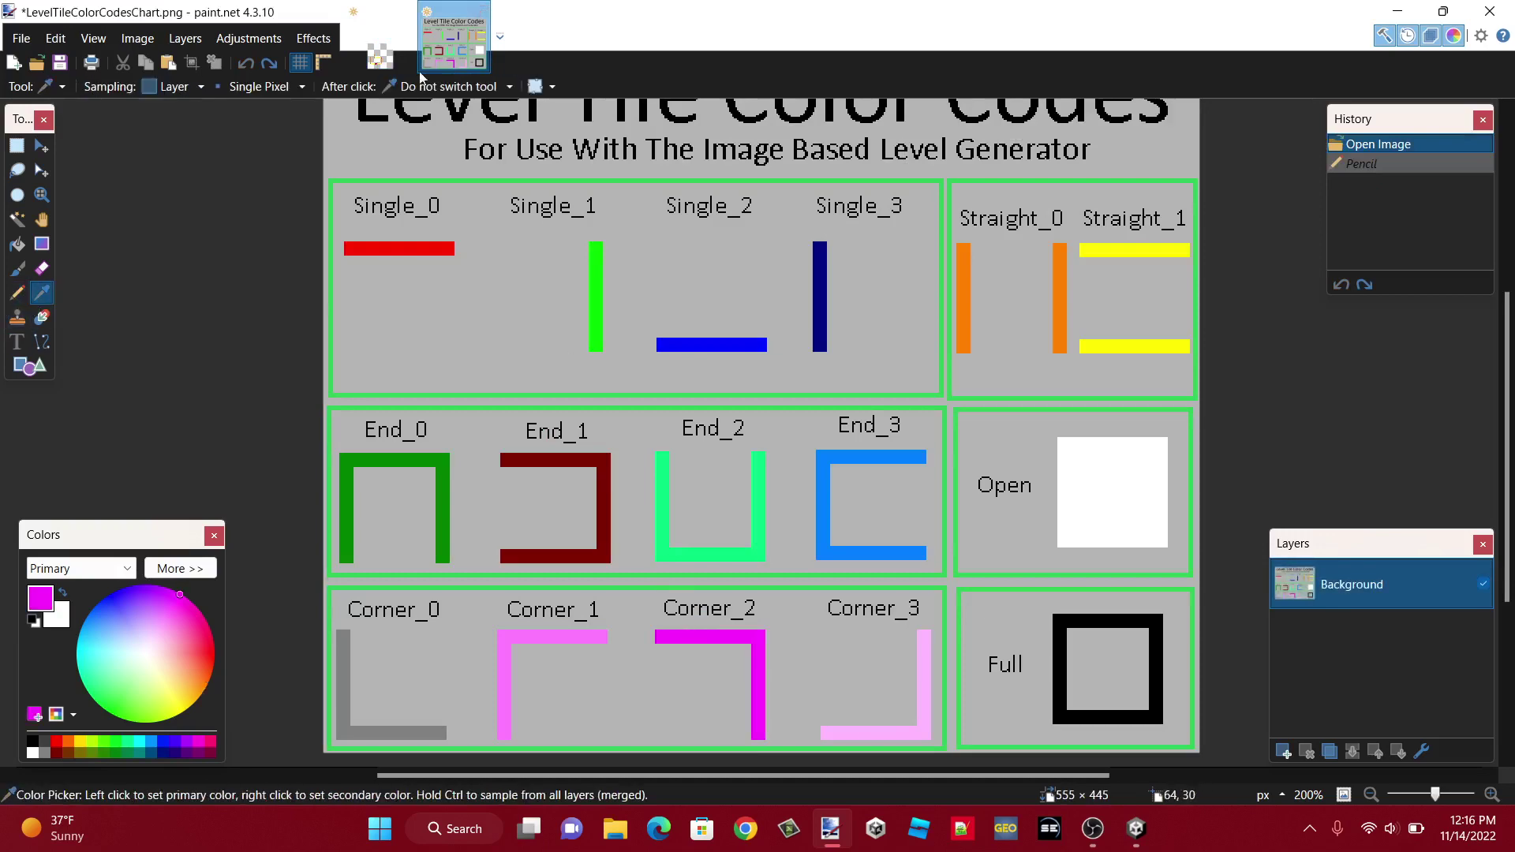
pyautogui.click(381, 40)
pyautogui.click(16, 293)
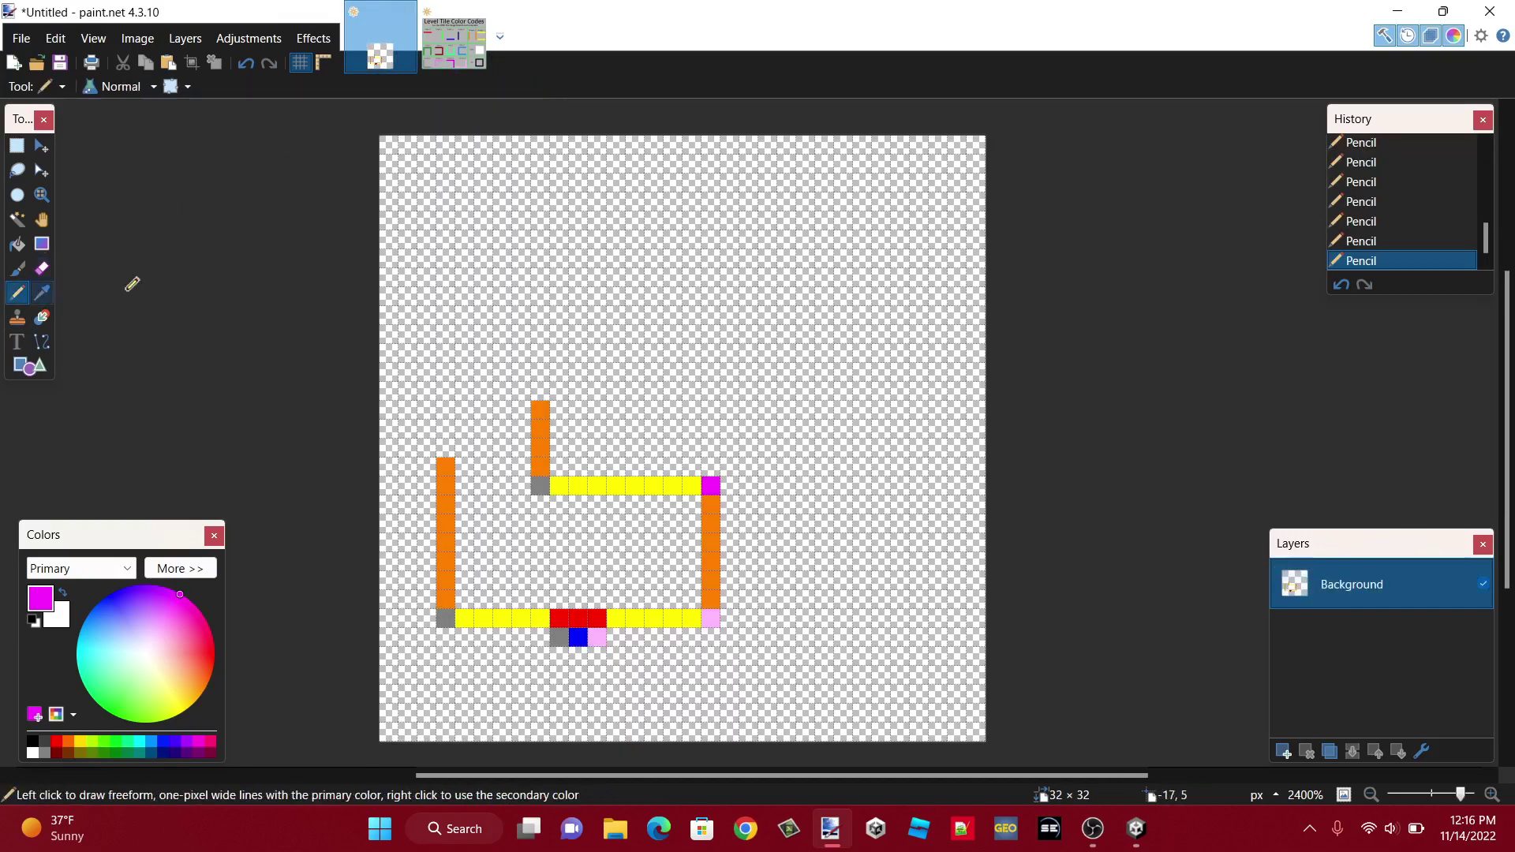
pyautogui.click(541, 391)
# - Sample the yellow Straight_1 color from the chart and draw a four-pixel row directly left of the topmost magenta corner
pyautogui.click(460, 70)
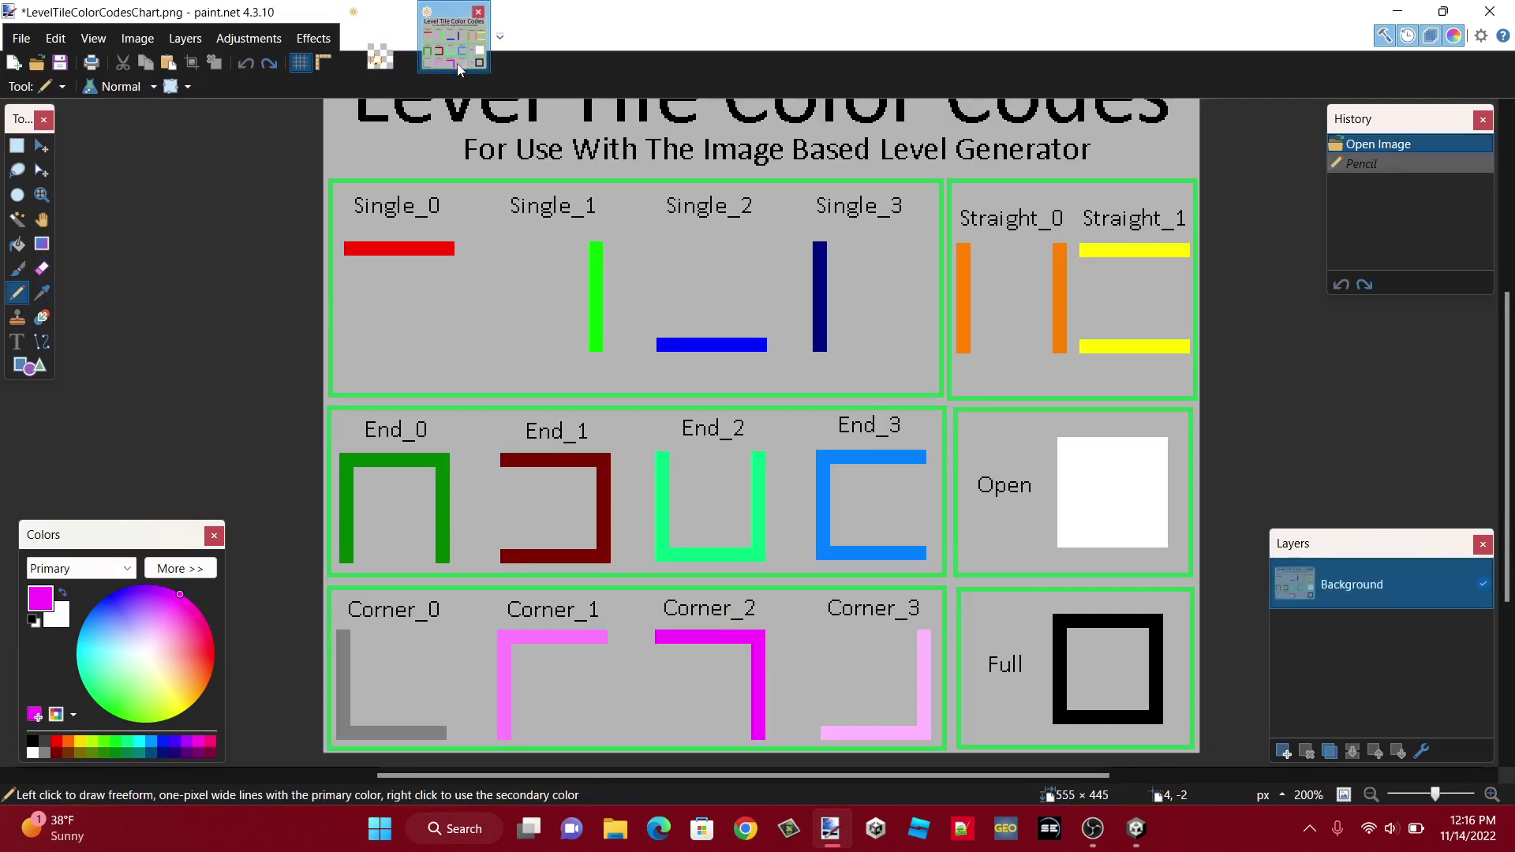
pyautogui.click(42, 293)
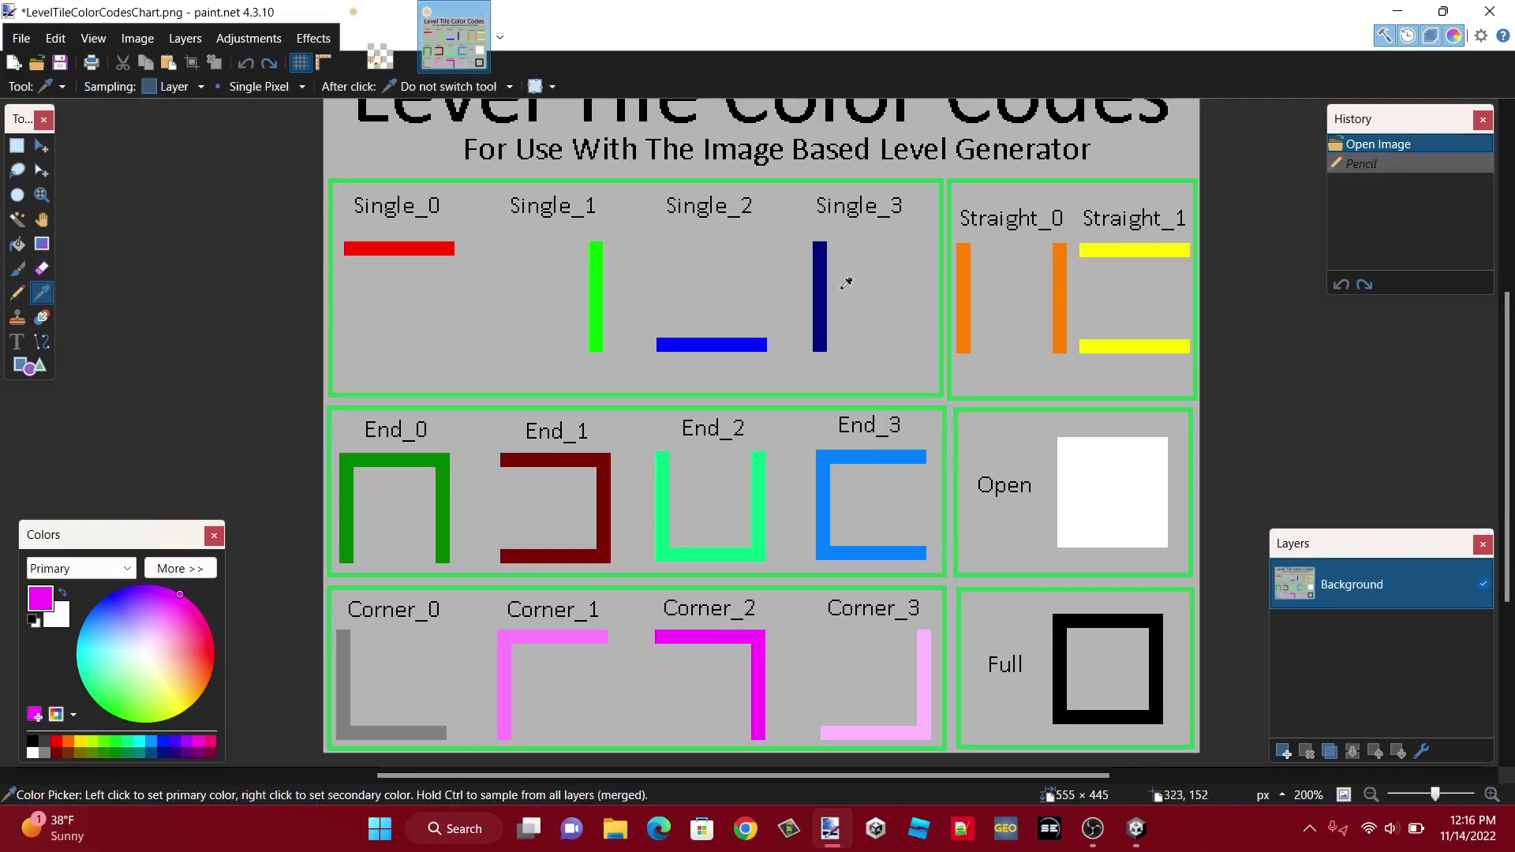
pyautogui.click(1141, 245)
pyautogui.click(376, 34)
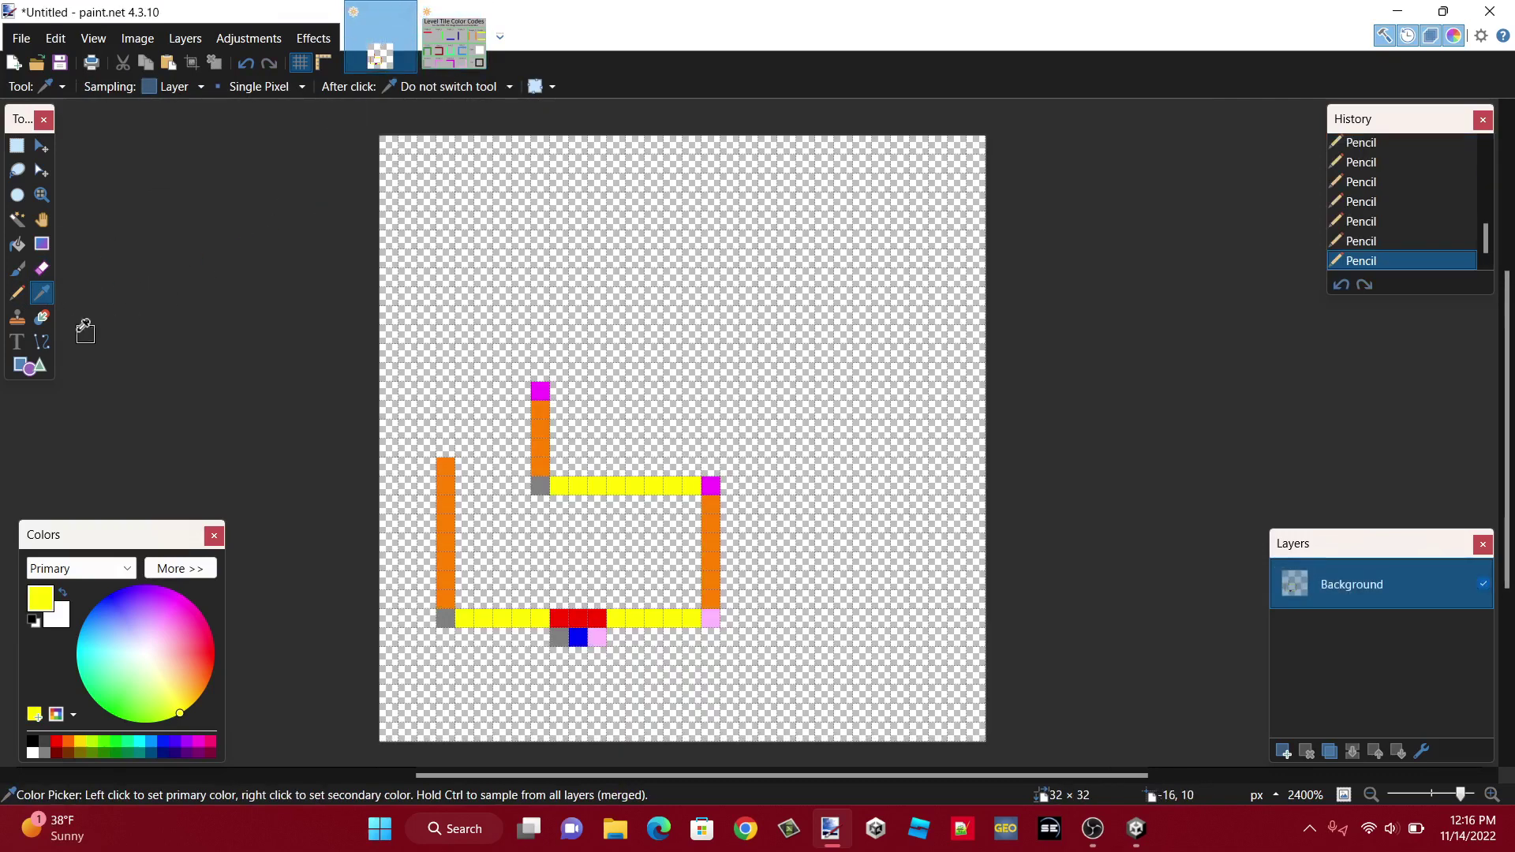
pyautogui.click(14, 293)
pyautogui.moveTo(464, 391); pyautogui.dragTo(525, 391)
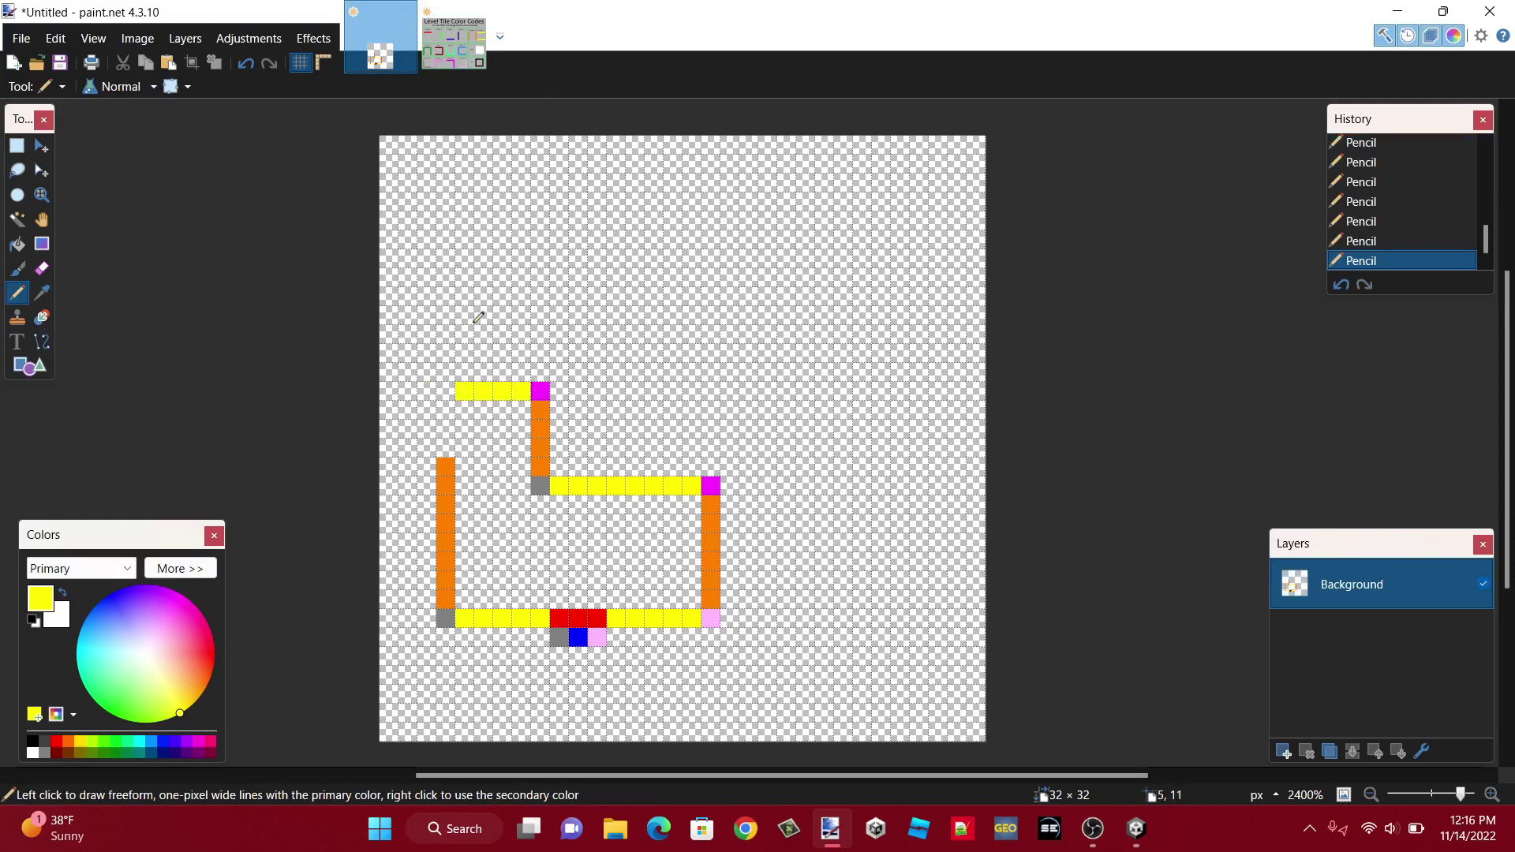
# - Sample the pink Corner_1 color from the chart and place one pixel at the left end of the four-pixel yellow row
pyautogui.click(454, 39)
pyautogui.click(42, 293)
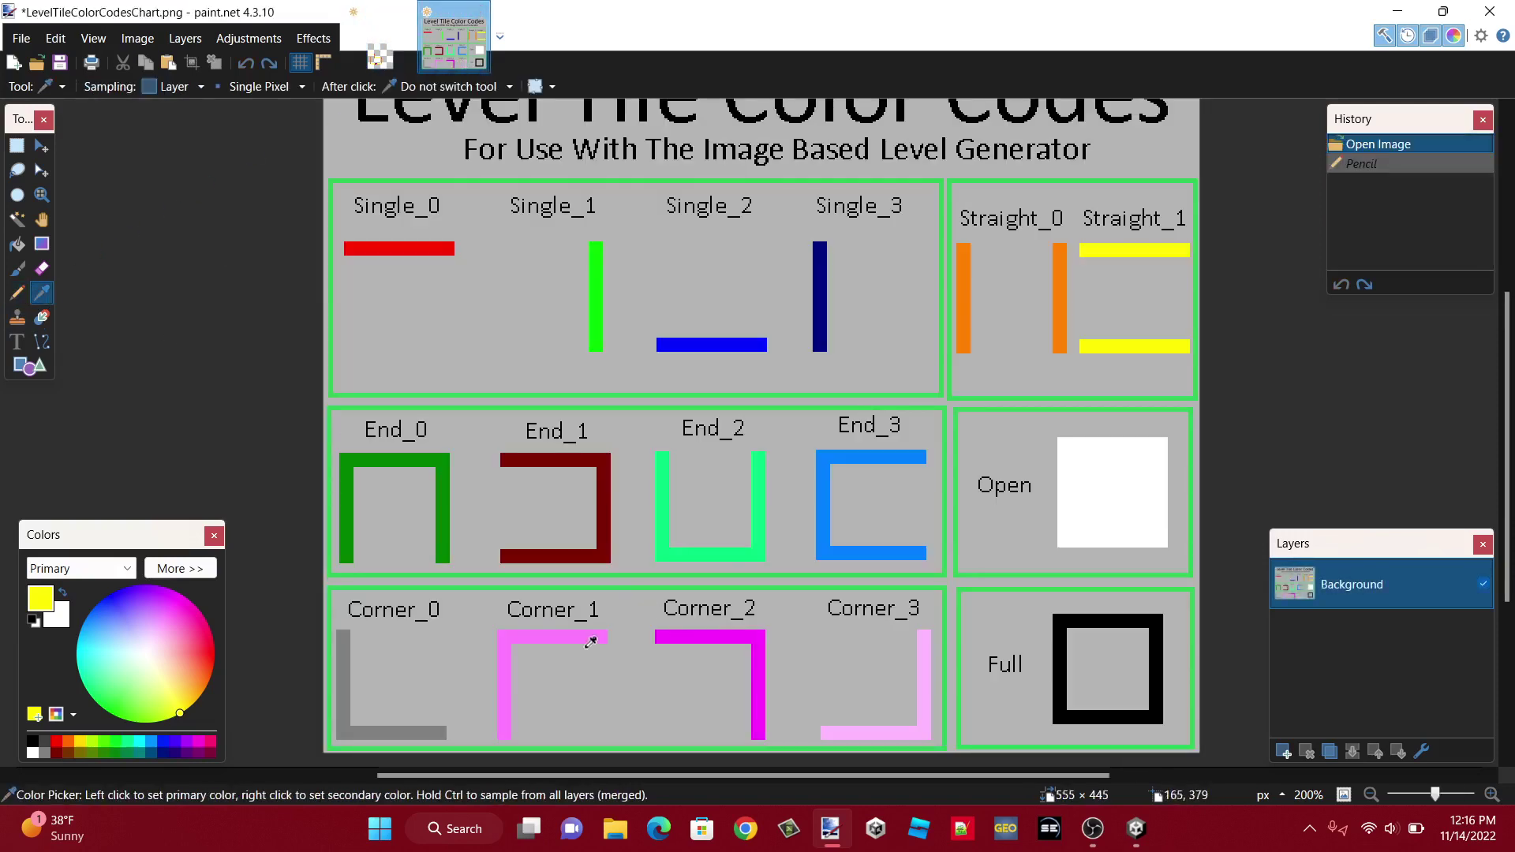
pyautogui.click(590, 642)
pyautogui.click(379, 39)
pyautogui.click(15, 293)
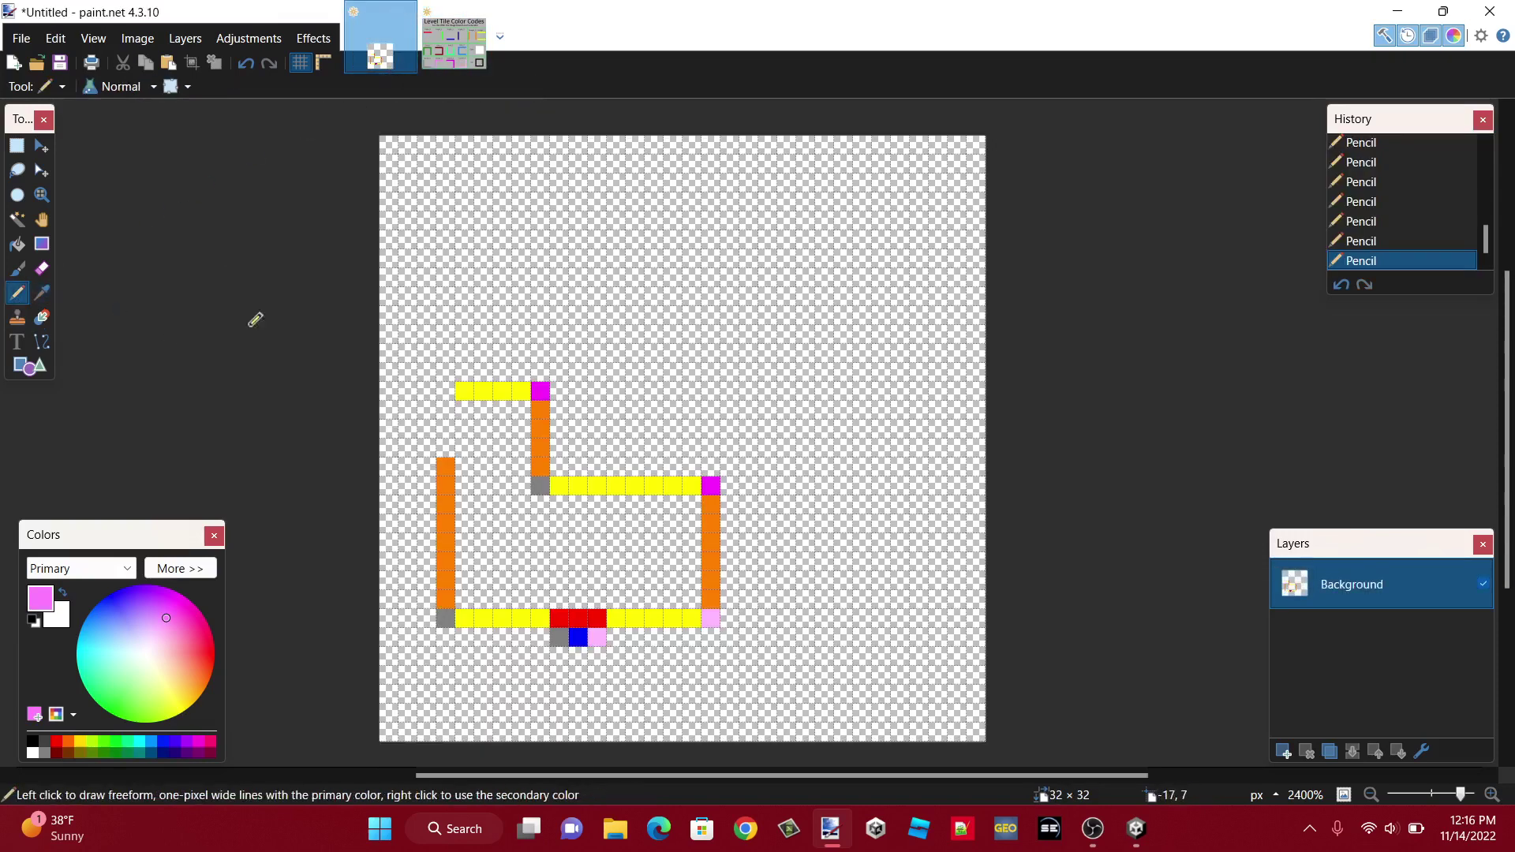
pyautogui.click(446, 391)
# - Sample orange from the map's left column and fill the three-pixel gap between that column and the pink corner
pyautogui.click(42, 293)
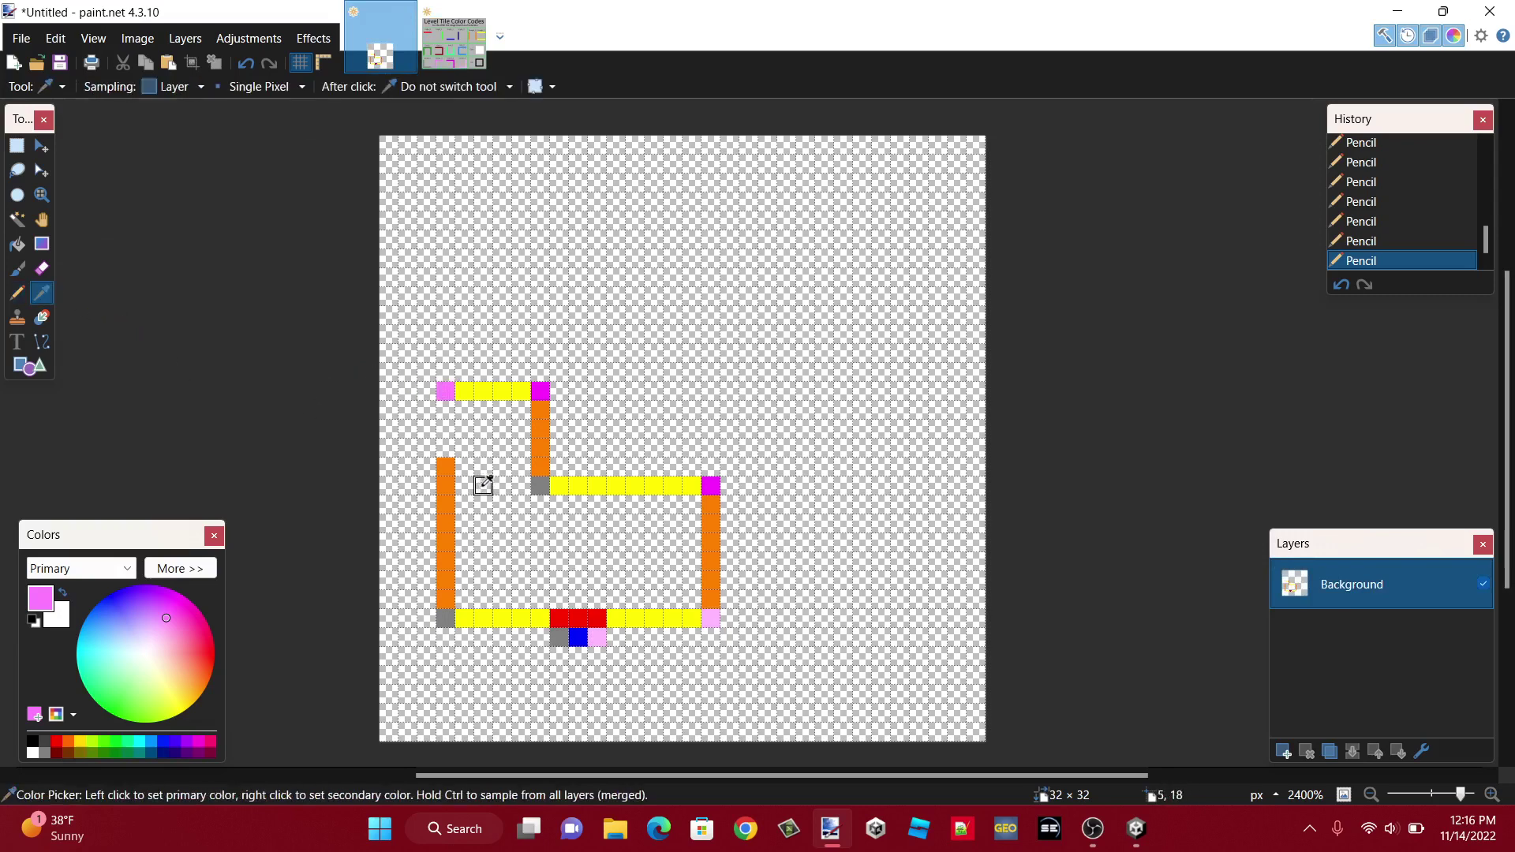
pyautogui.click(447, 491)
pyautogui.click(17, 293)
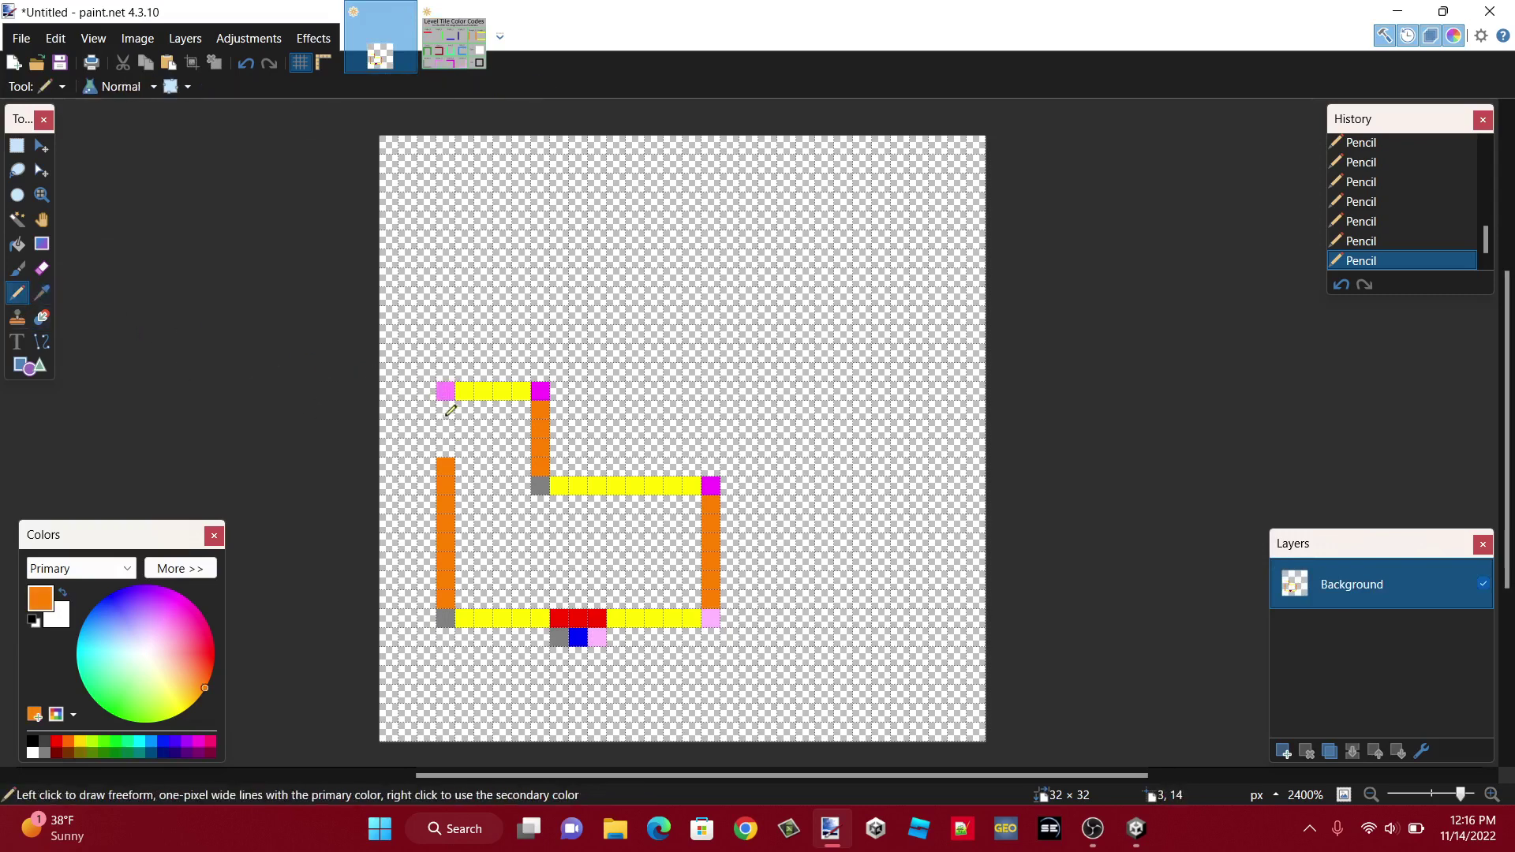
pyautogui.moveTo(450, 410); pyautogui.dragTo(447, 451)
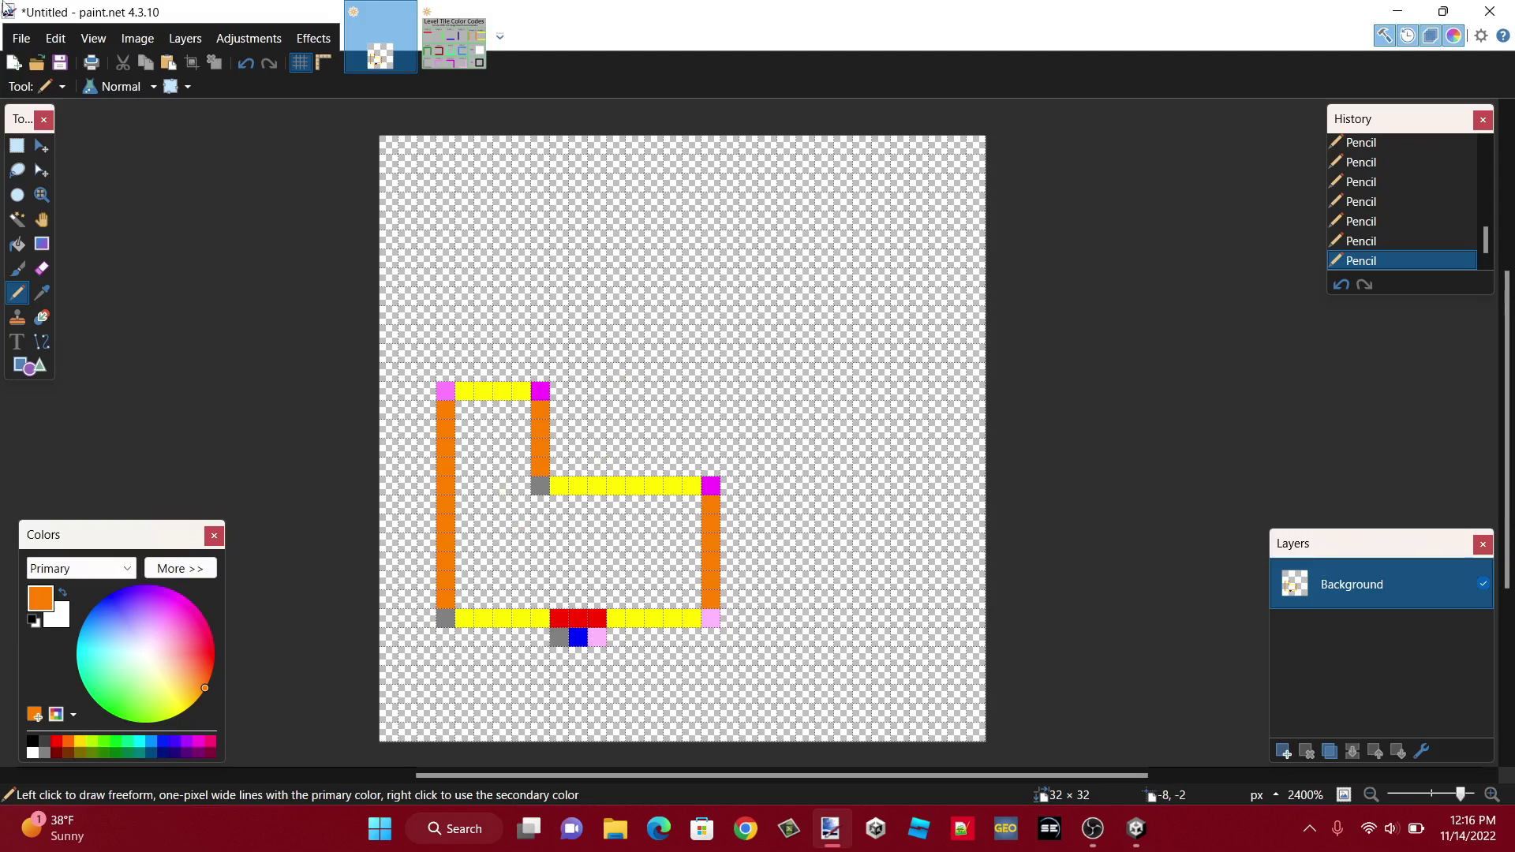
# - Start saving the map as a new file and browse to Desktop > Unity > Unity Projects > Baldis Image Based Level Generator
pyautogui.click(21, 38)
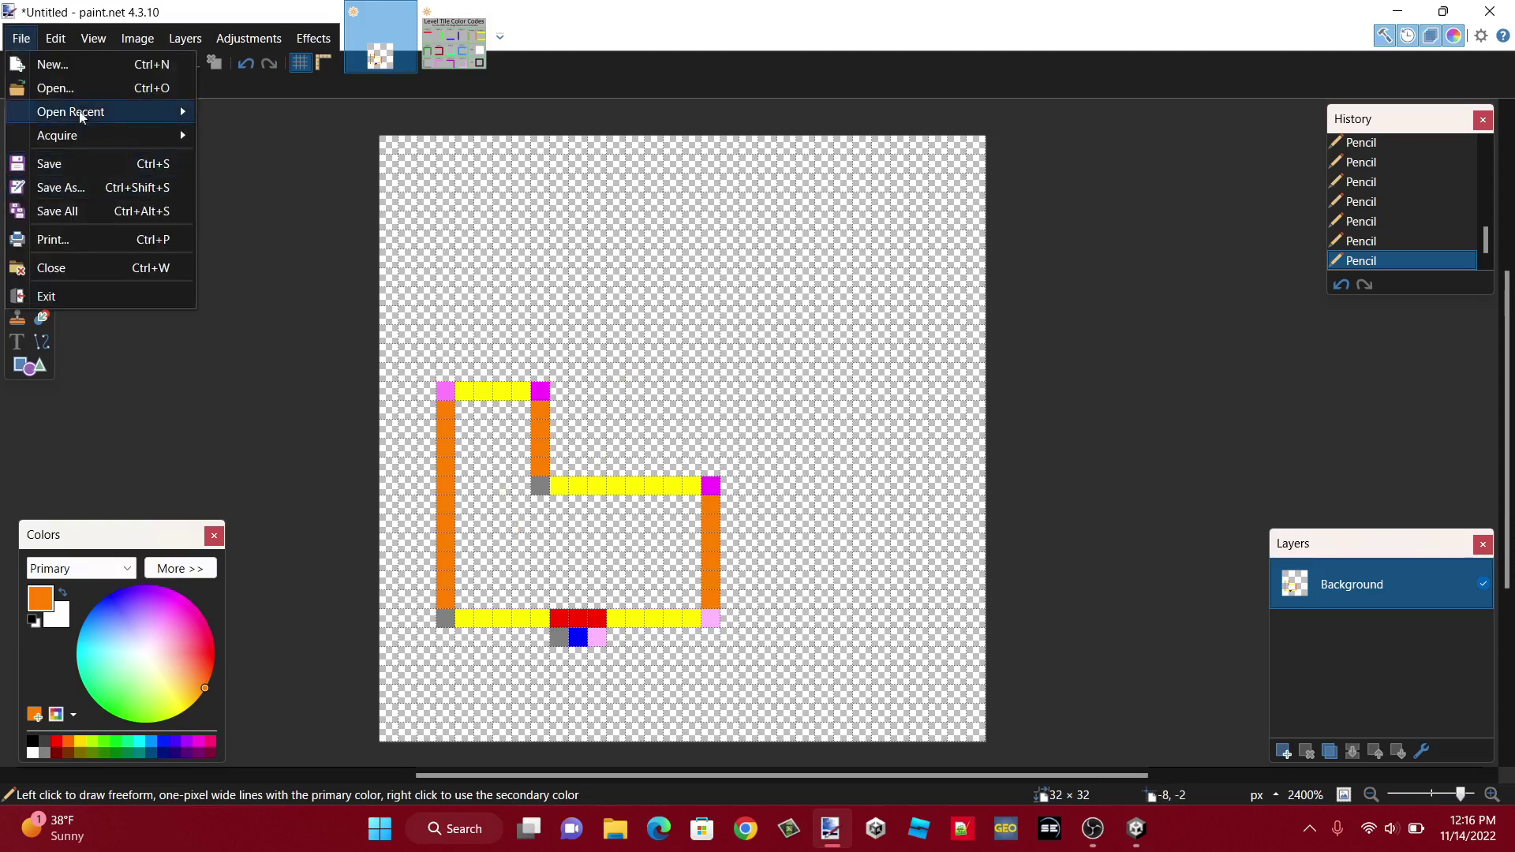
pyautogui.click(73, 188)
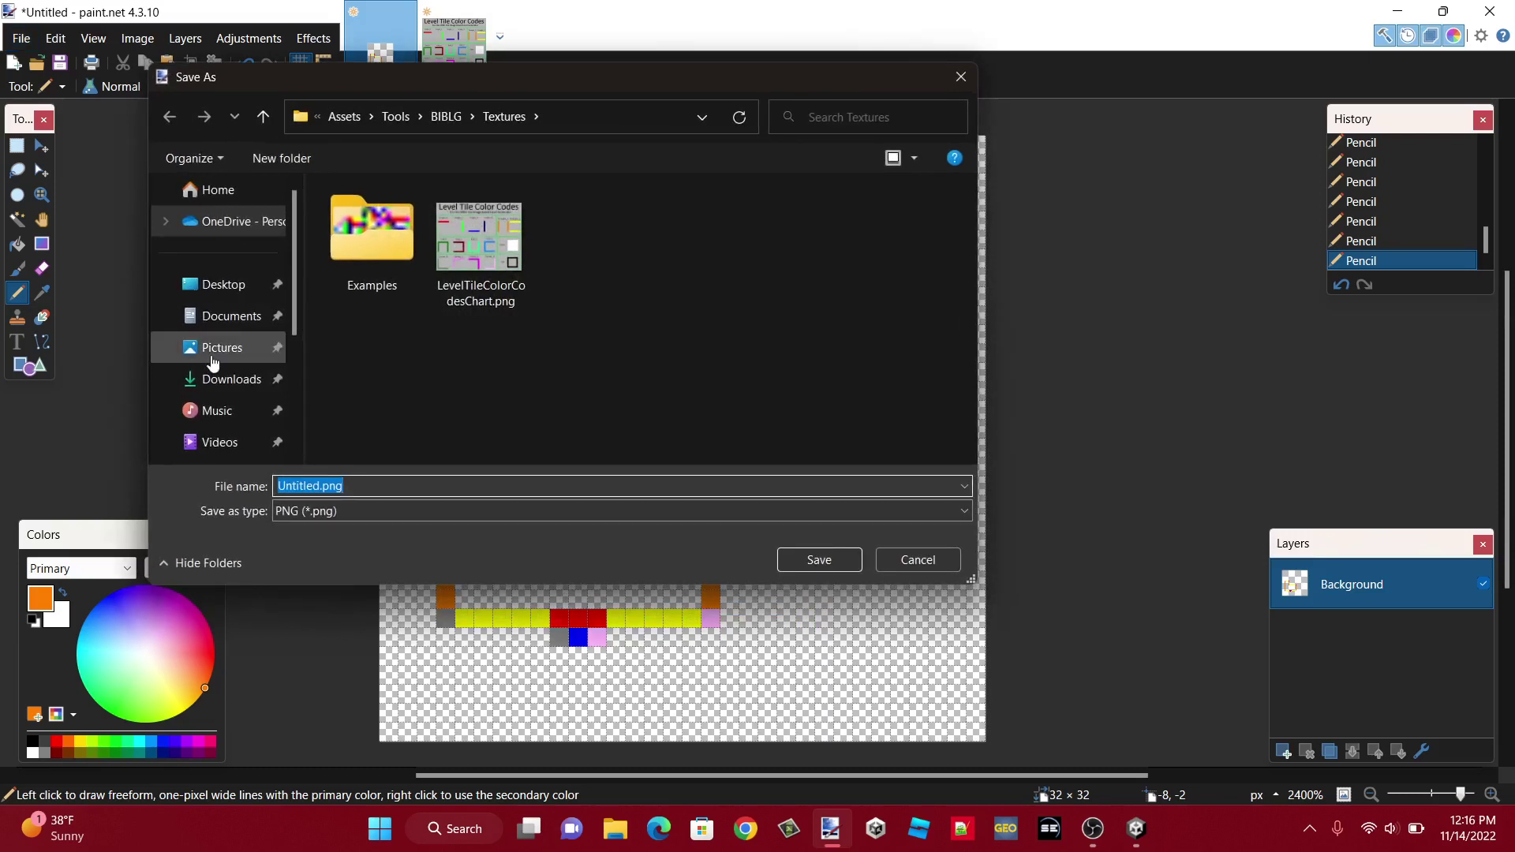
pyautogui.scroll(-3, 220, 348)
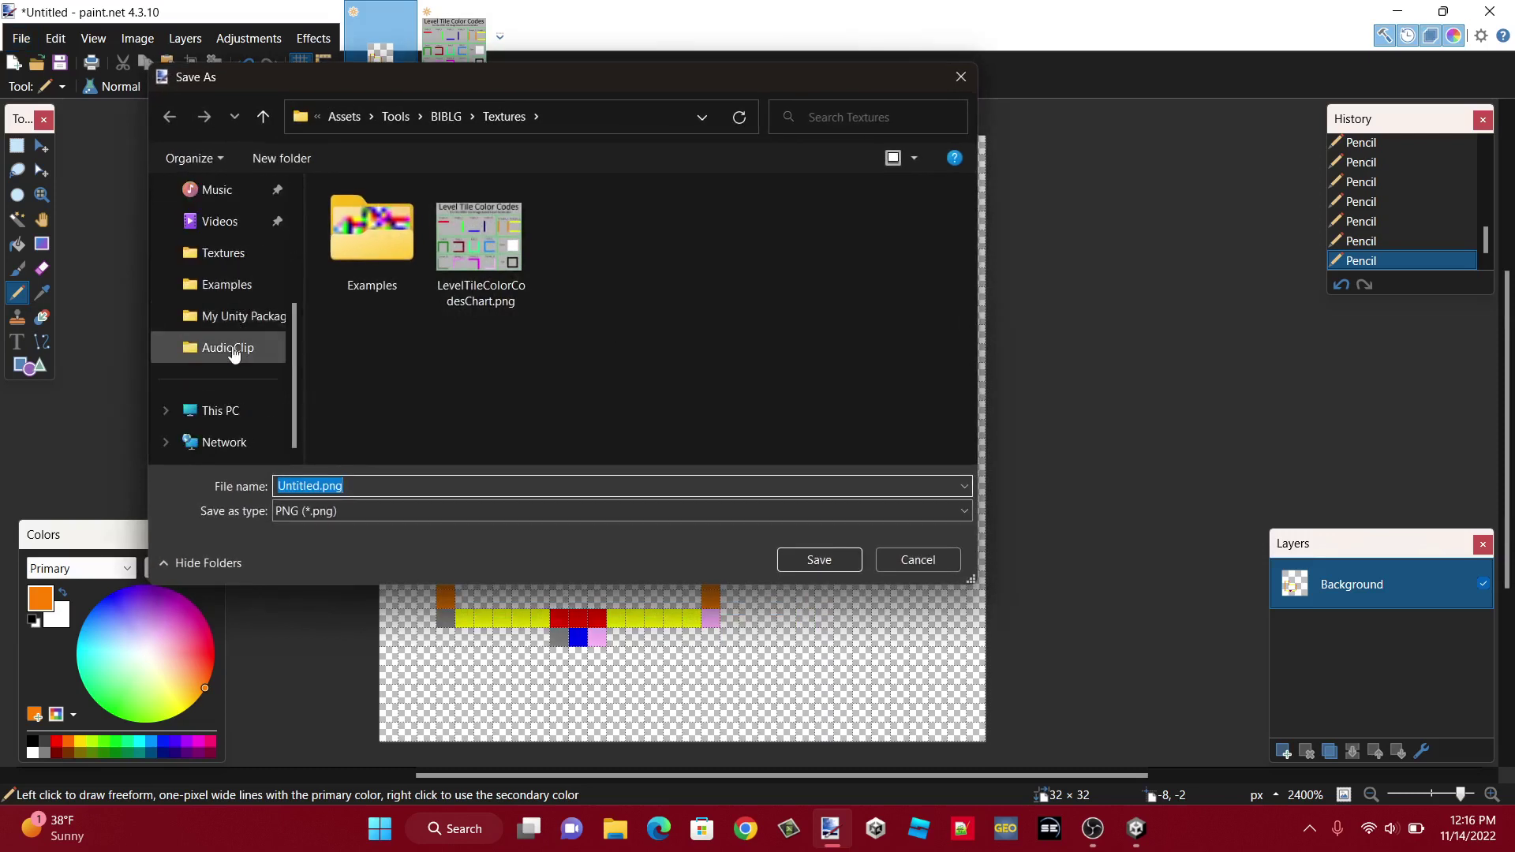
pyautogui.scroll(3, 229, 343)
pyautogui.click(223, 284)
pyautogui.scroll(-10, 456, 324)
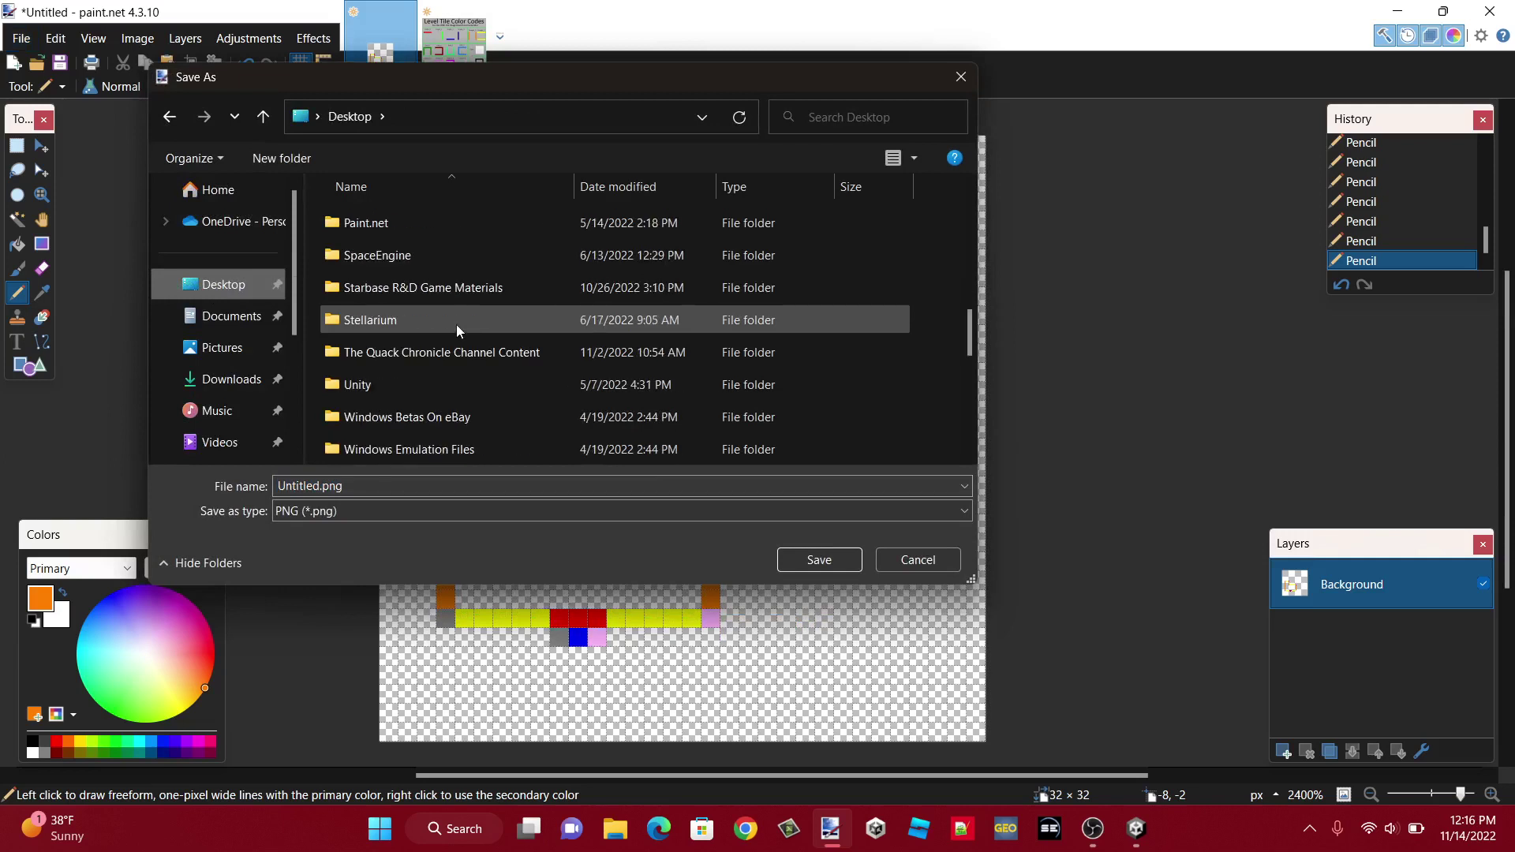
pyautogui.doubleClick(400, 380)
pyautogui.doubleClick(399, 324)
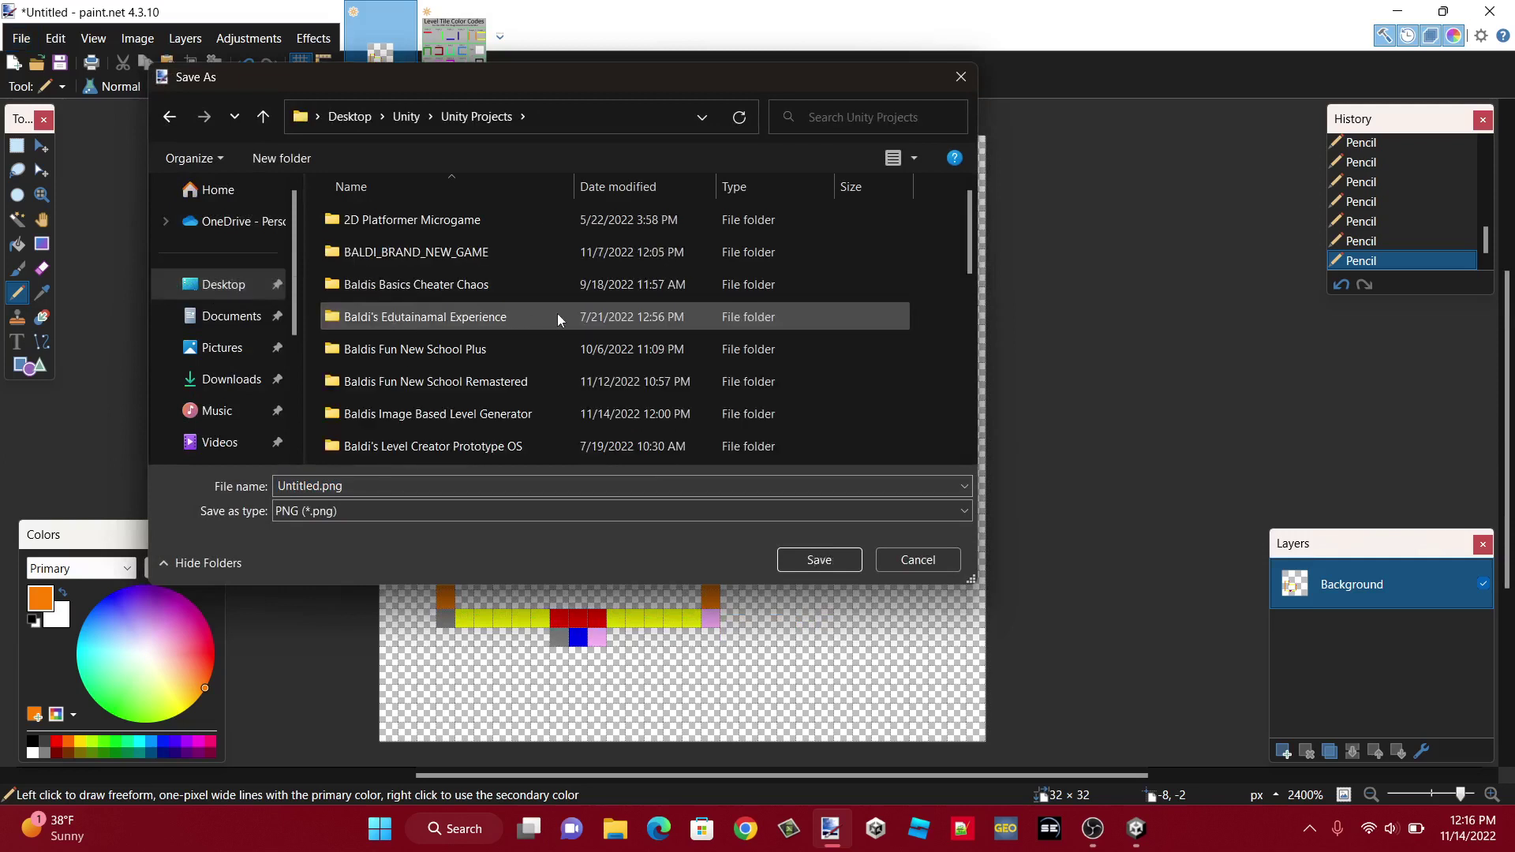
pyautogui.scroll(-1, 558, 314)
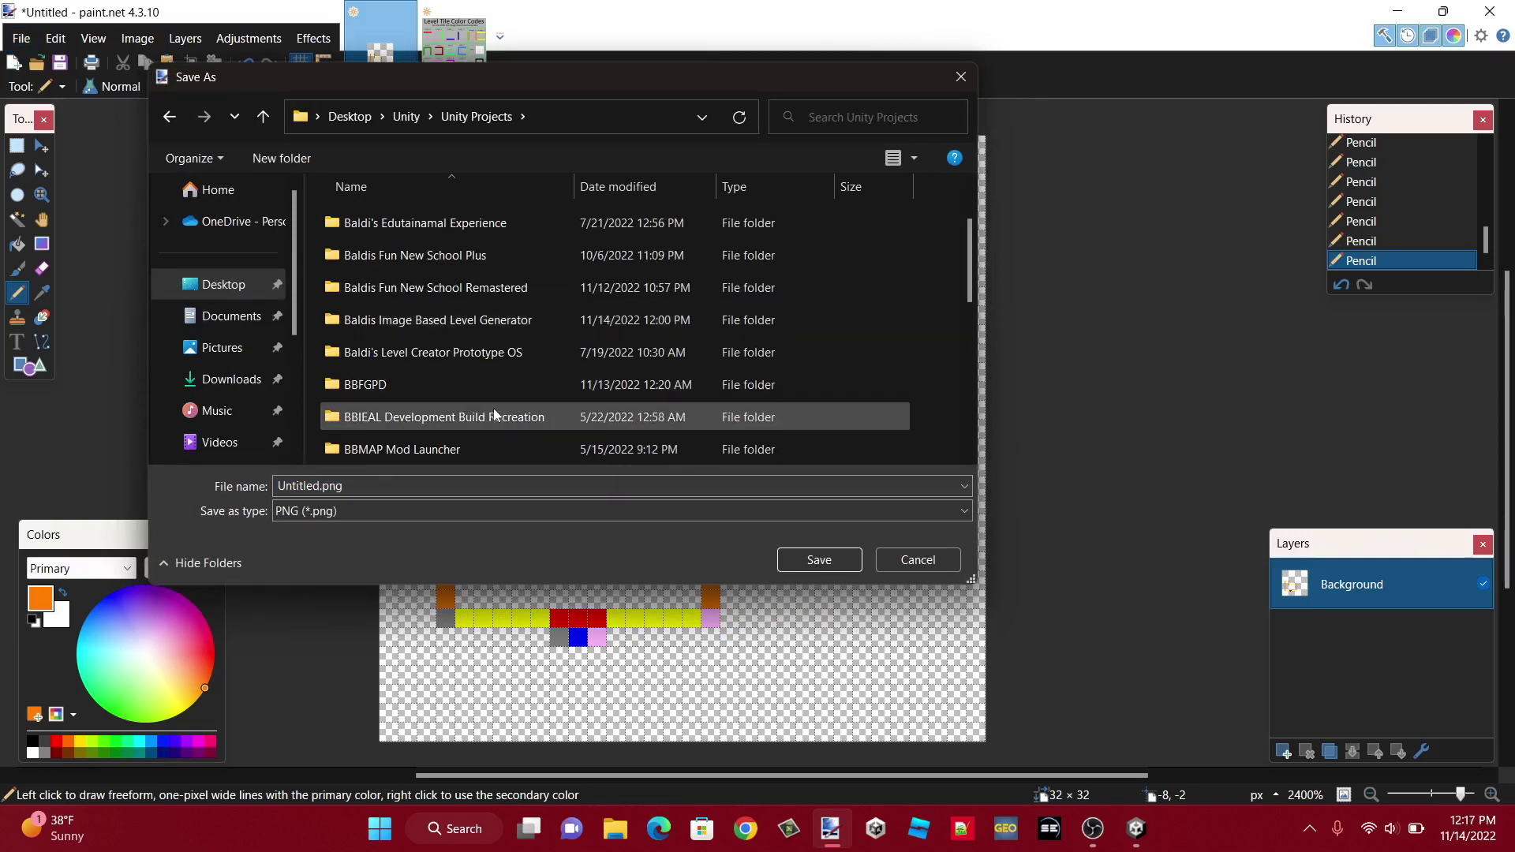
pyautogui.doubleClick(467, 319)
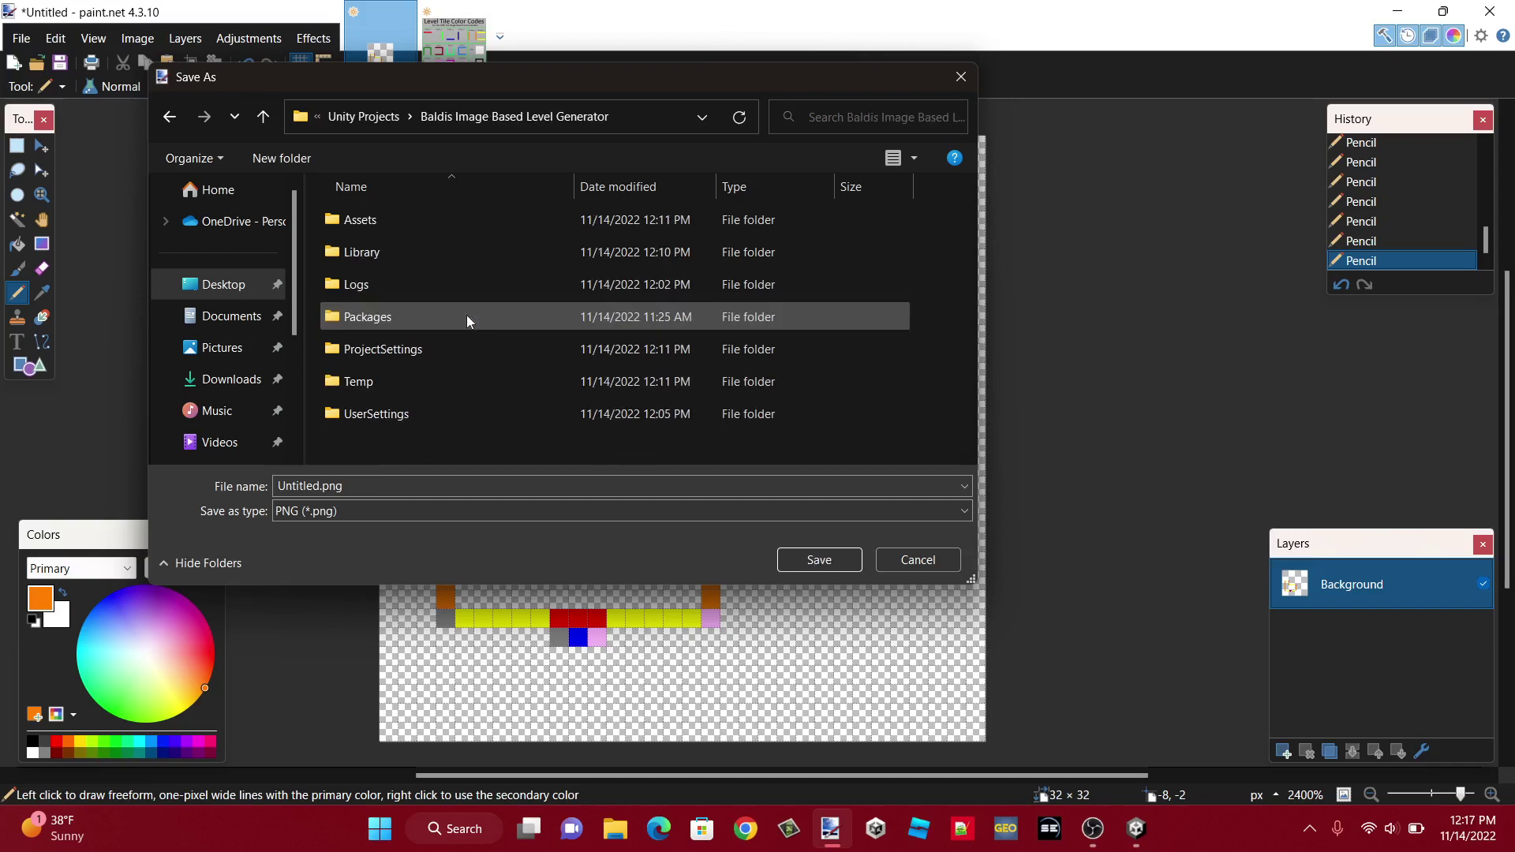
# - Choose the project's Assets > Tools > BIBLG > Textures folder as the save location and select the file name without its extension
pyautogui.doubleClick(425, 224)
pyautogui.click(429, 255)
pyautogui.doubleClick(430, 256)
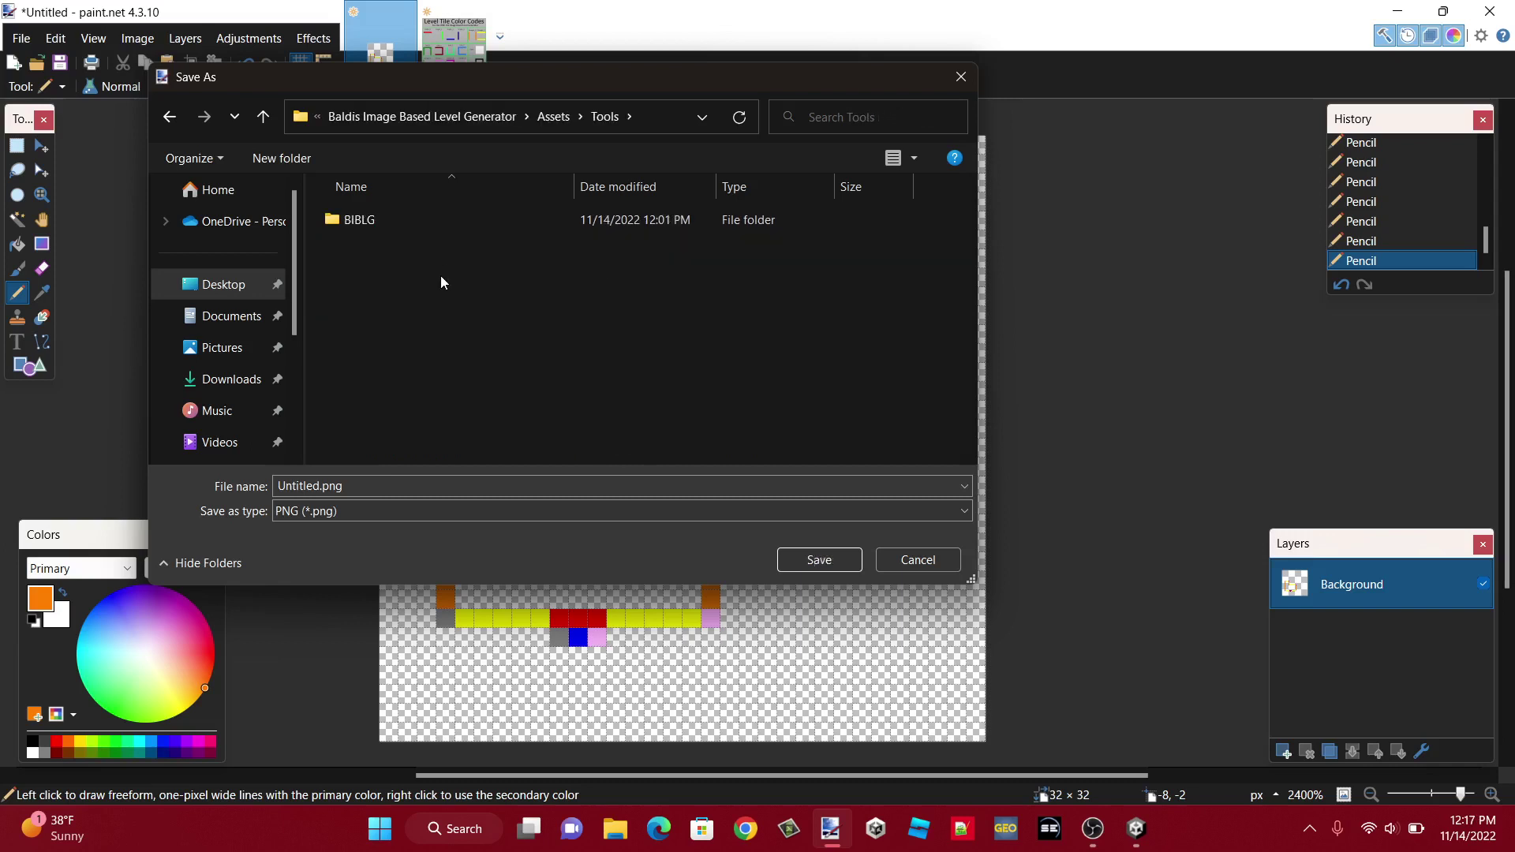
pyautogui.doubleClick(429, 227)
pyautogui.doubleClick(406, 348)
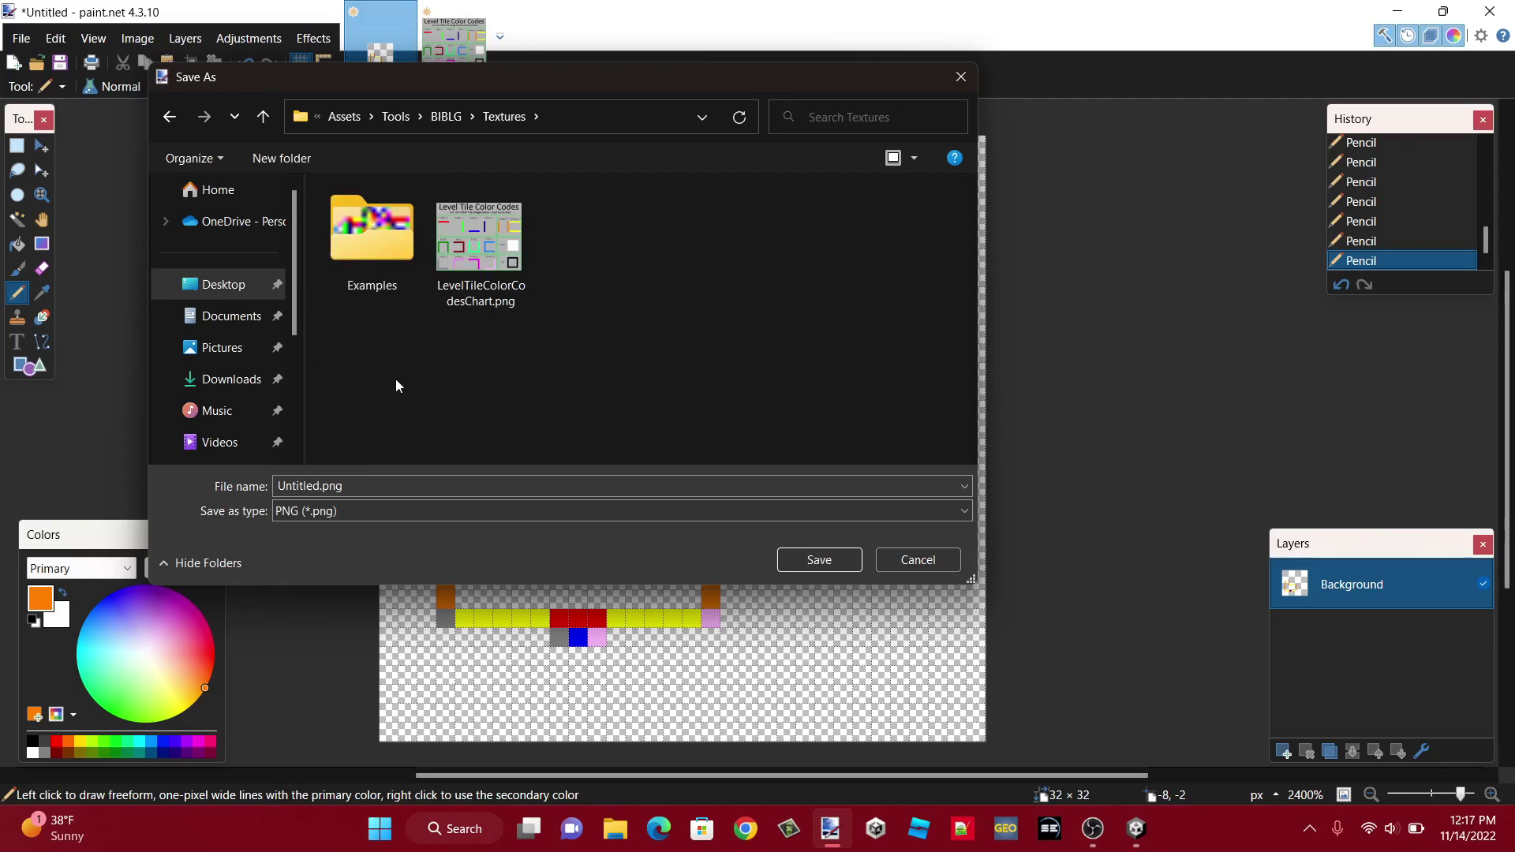
pyautogui.moveTo(527, 72)
pyautogui.mouseDown()
pyautogui.moveTo(505, 158)
pyautogui.moveTo(525, 154)
pyautogui.moveTo(533, 71)
pyautogui.mouseUp()
pyautogui.click(322, 484)
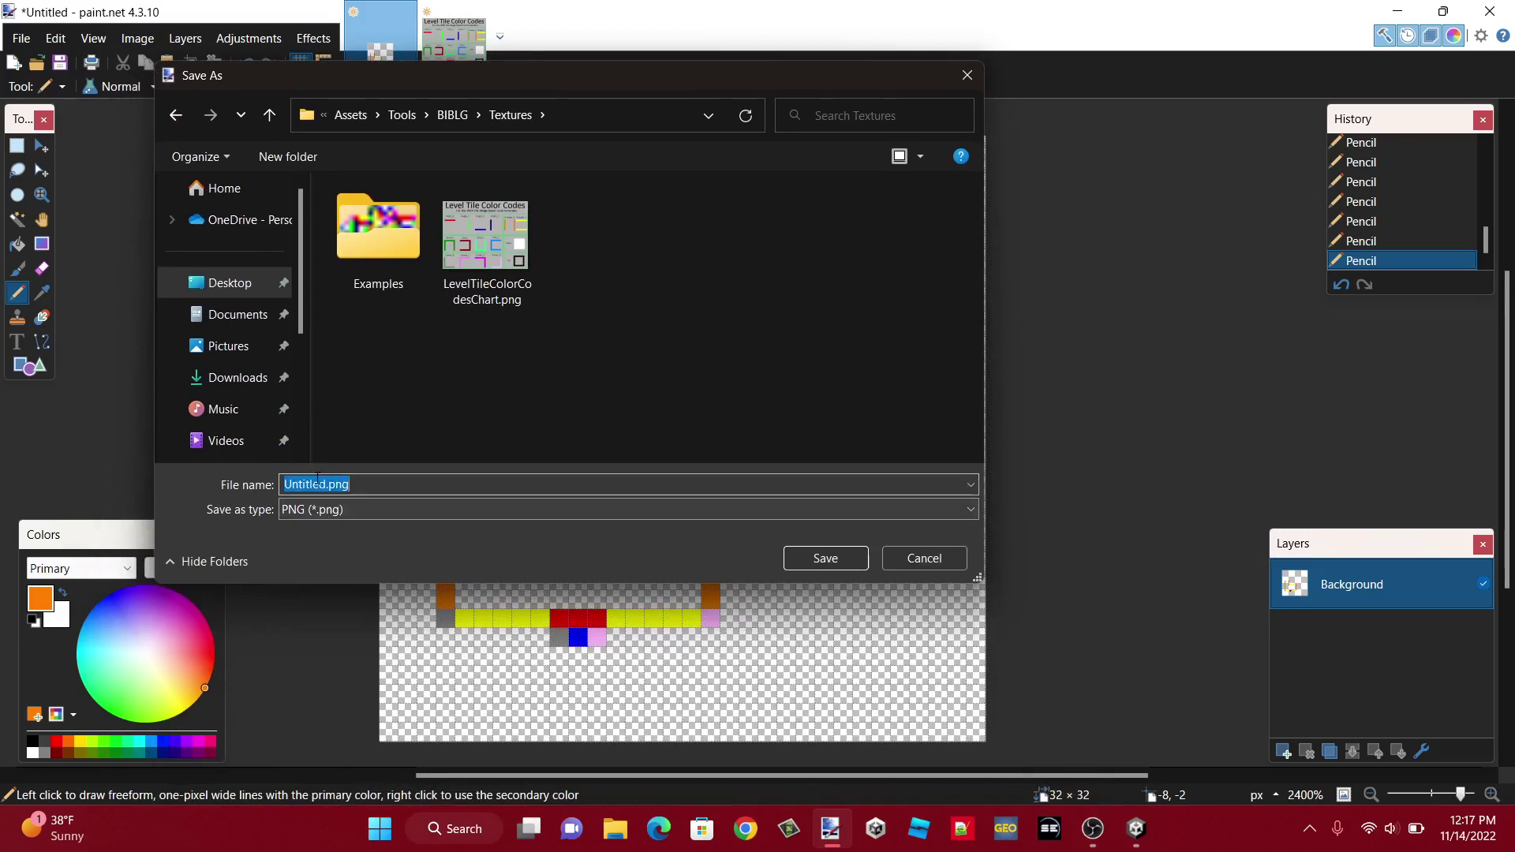
pyautogui.click(320, 483)
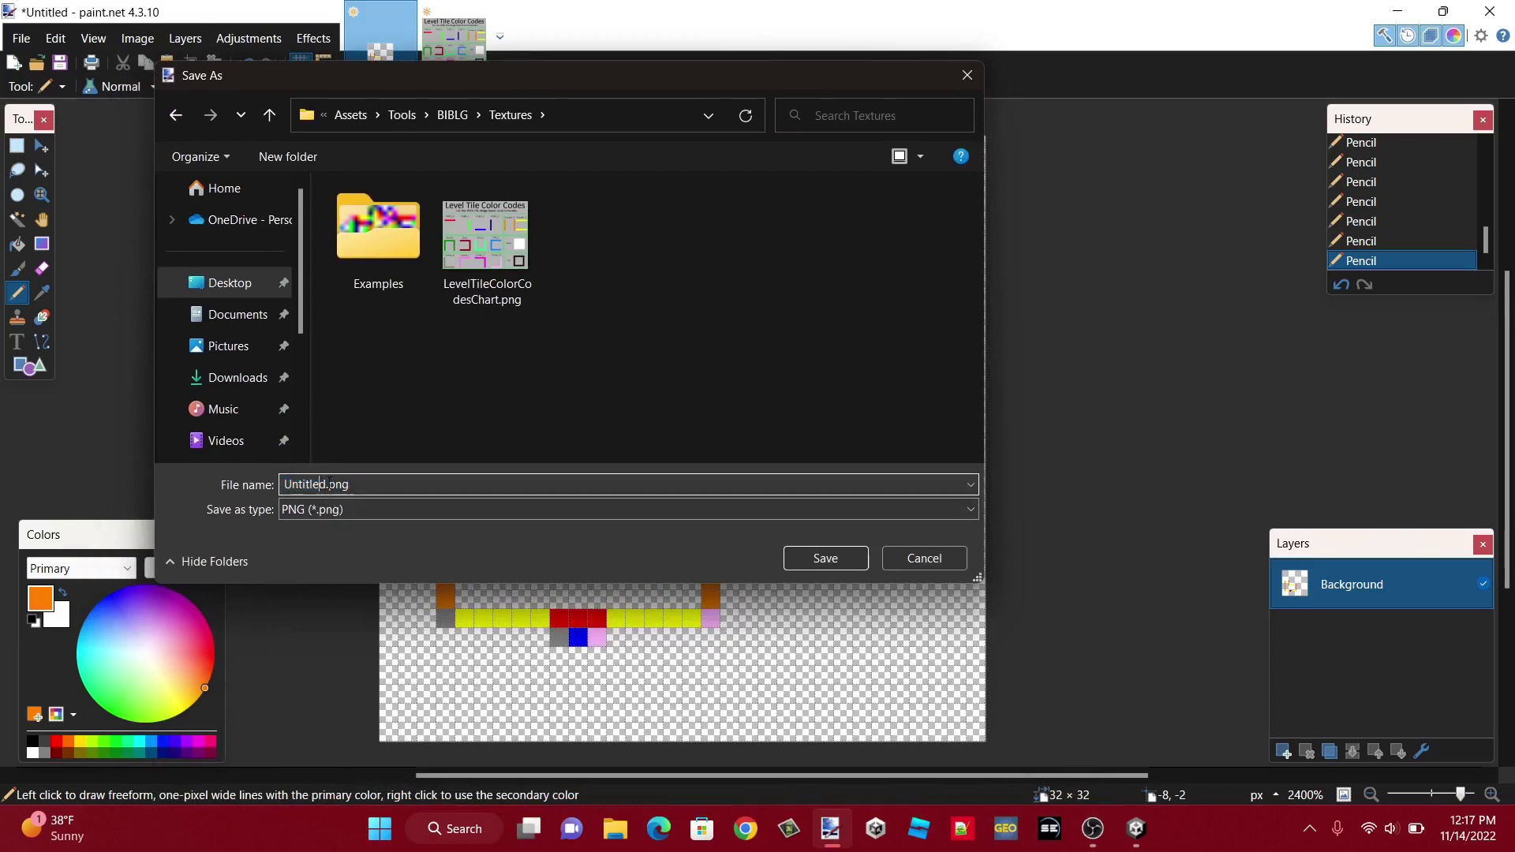
pyautogui.doubleClick(320, 484)
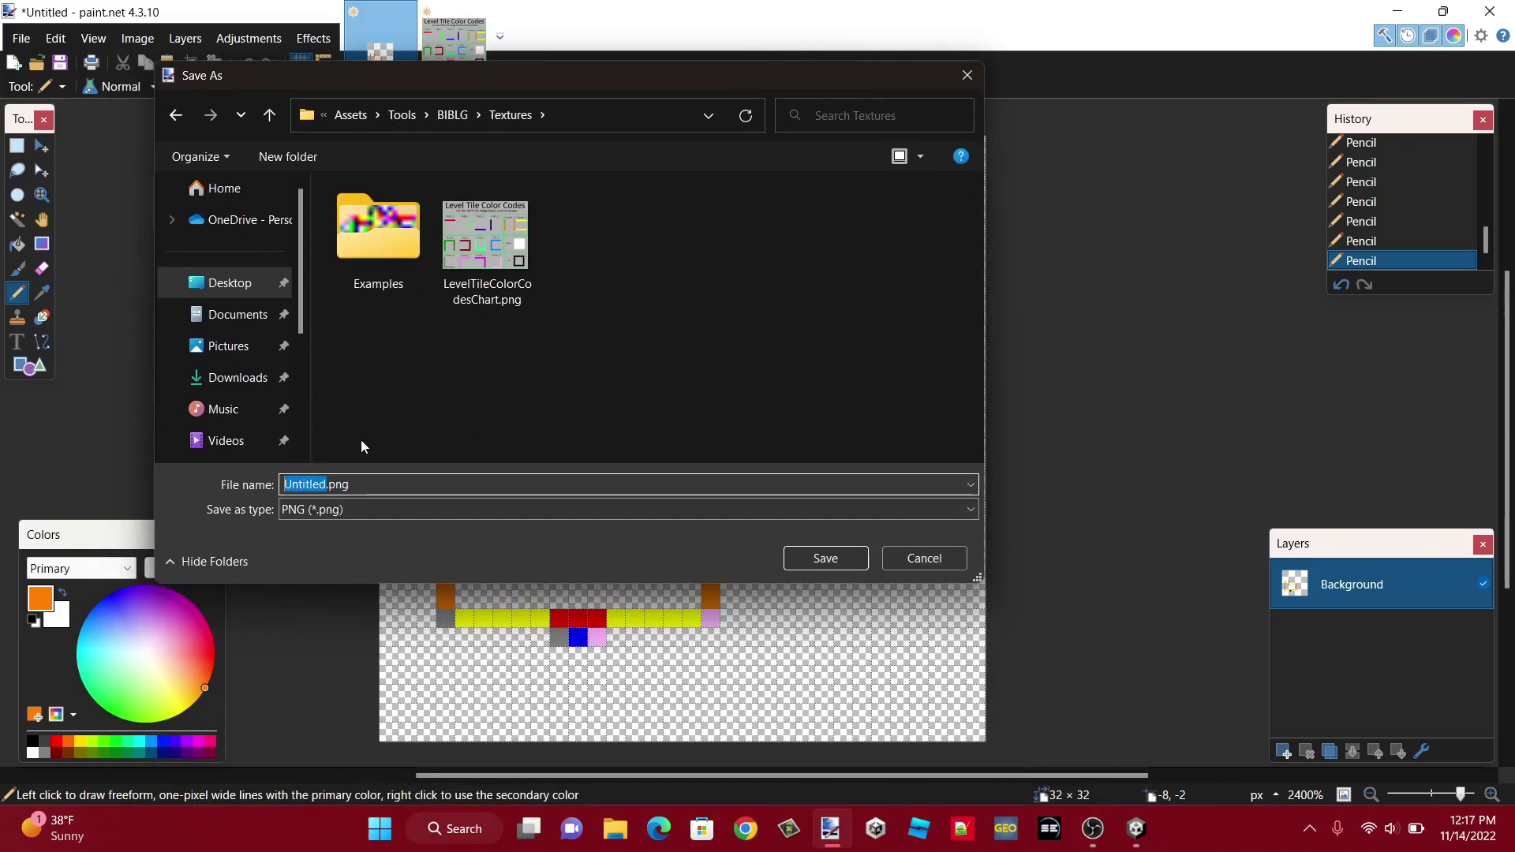
pyautogui.write('MyExample')
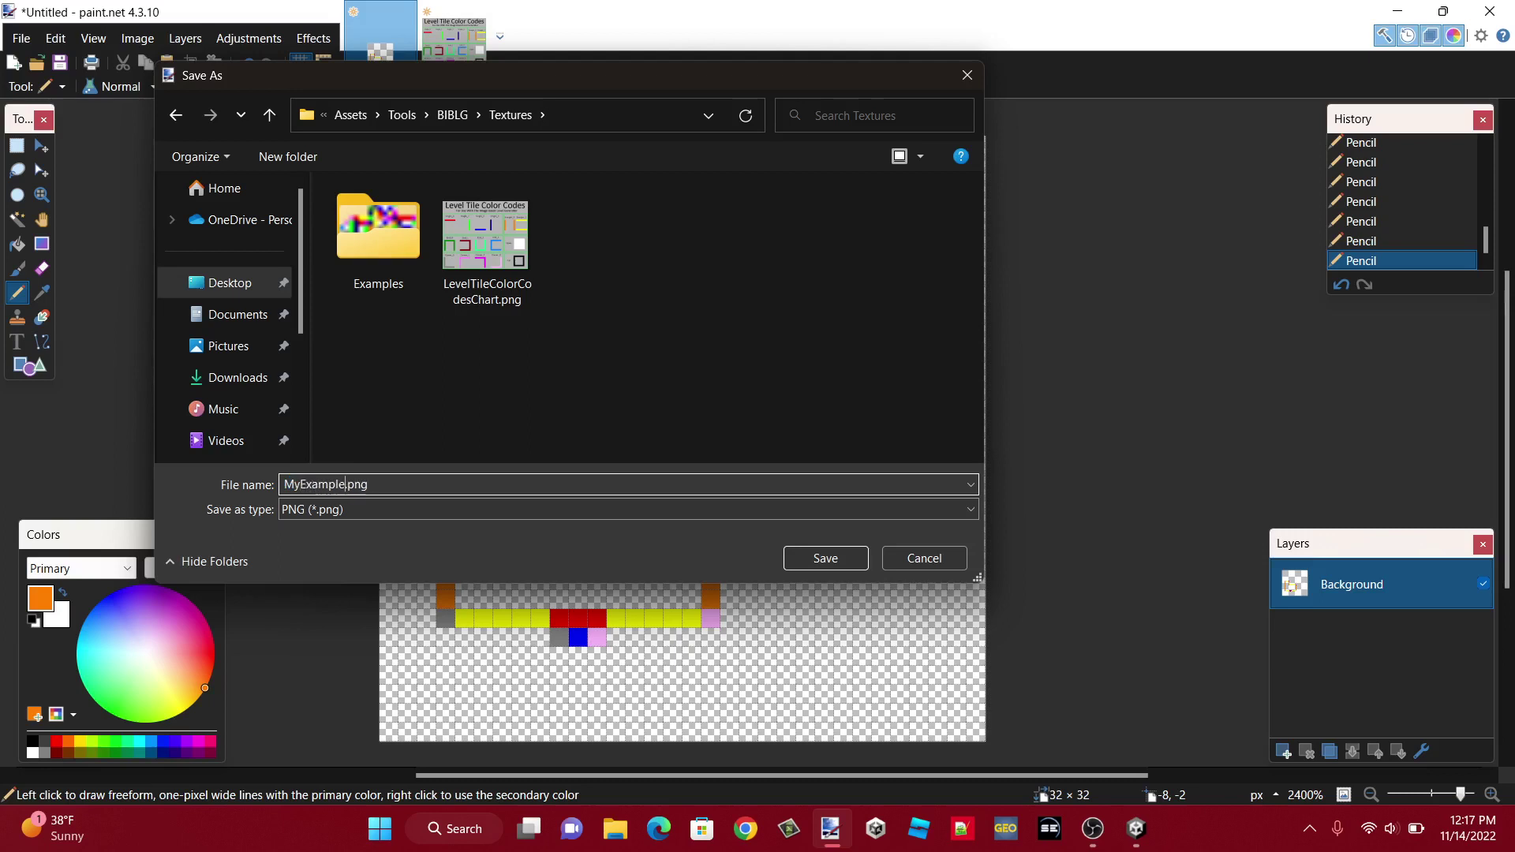
pyautogui.write('Le')
pyautogui.press('BackSpace')
pyautogui.press('BackSpace')
pyautogui.press('BackSpace')
pyautogui.press('BackSpace')
pyautogui.press('BackSpace')
pyautogui.press('BackSpace')
pyautogui.press('BackSpace')
pyautogui.press('BackSpace')
pyautogui.press('BackSpace')
pyautogui.press('BackSpace')
pyautogui.press('BackSpace')
# - Save the map as MyLevel.png with the default PNG settings, and switch to the Unity editor
pyautogui.write('MyLevel')
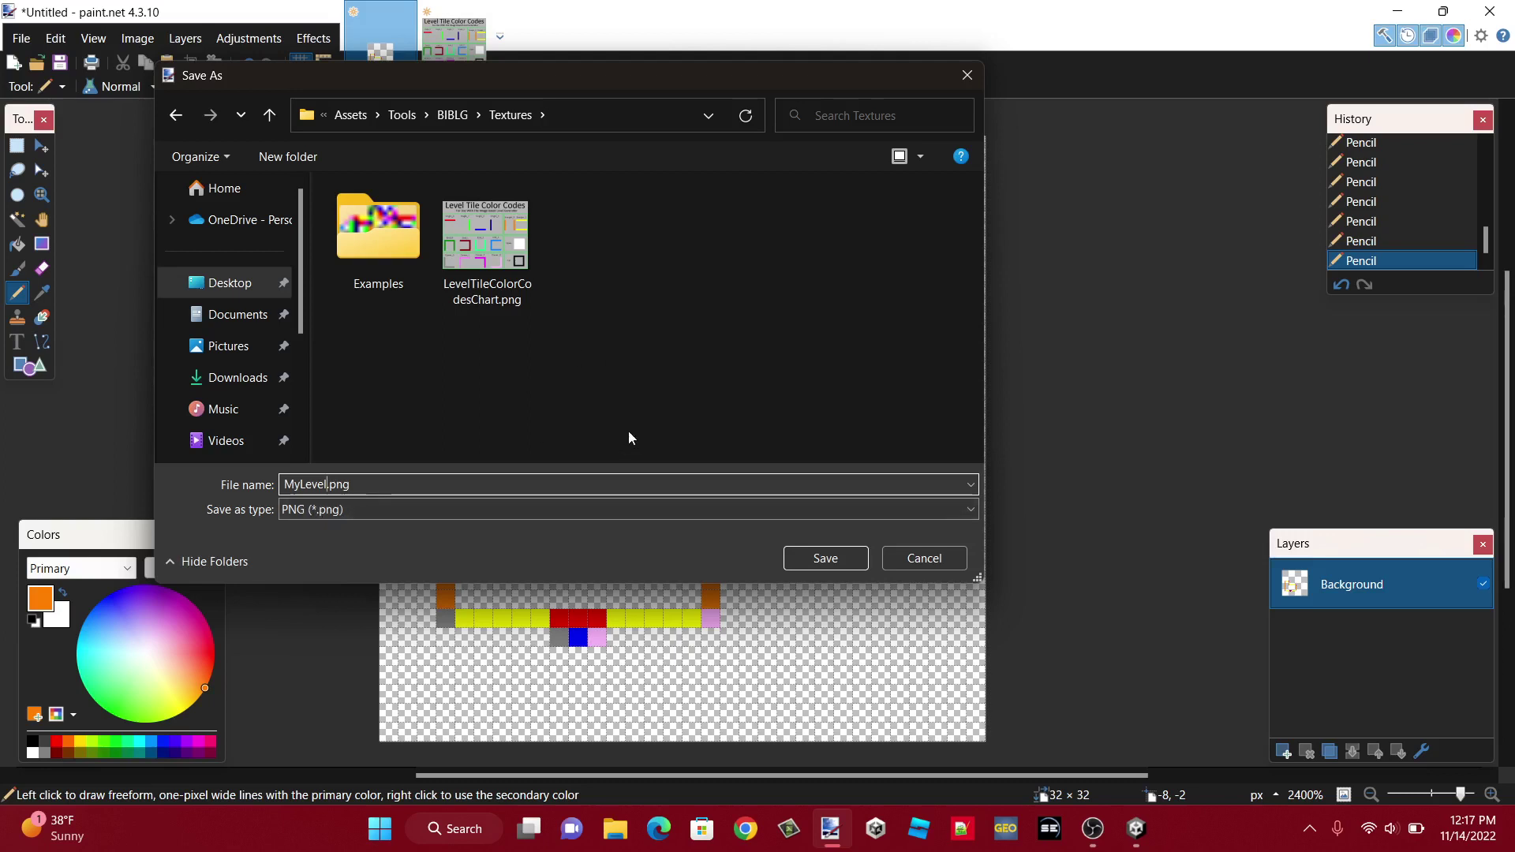
pyautogui.click(844, 562)
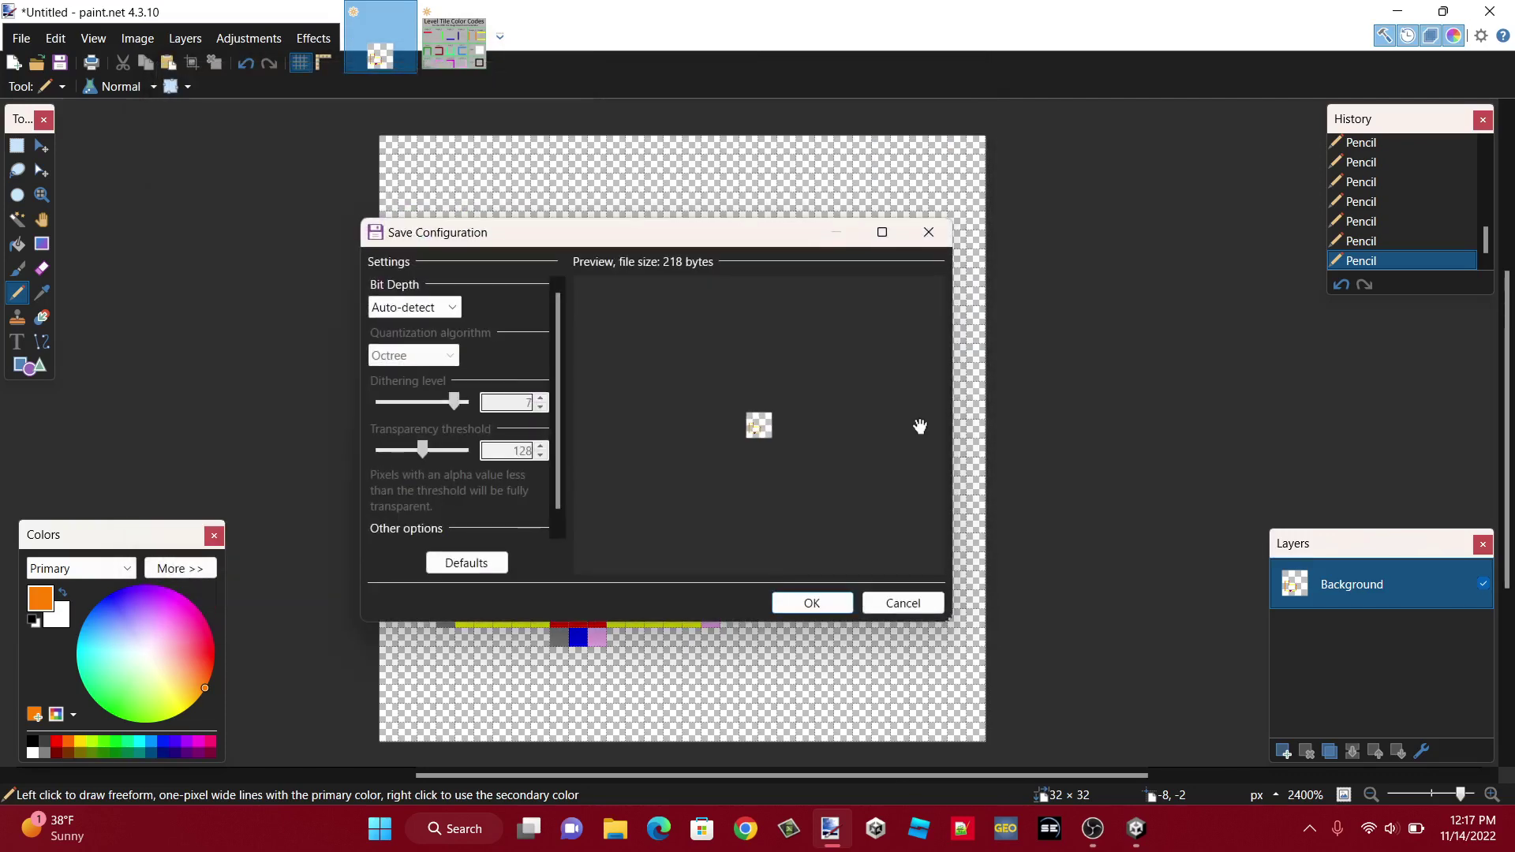
pyautogui.click(812, 603)
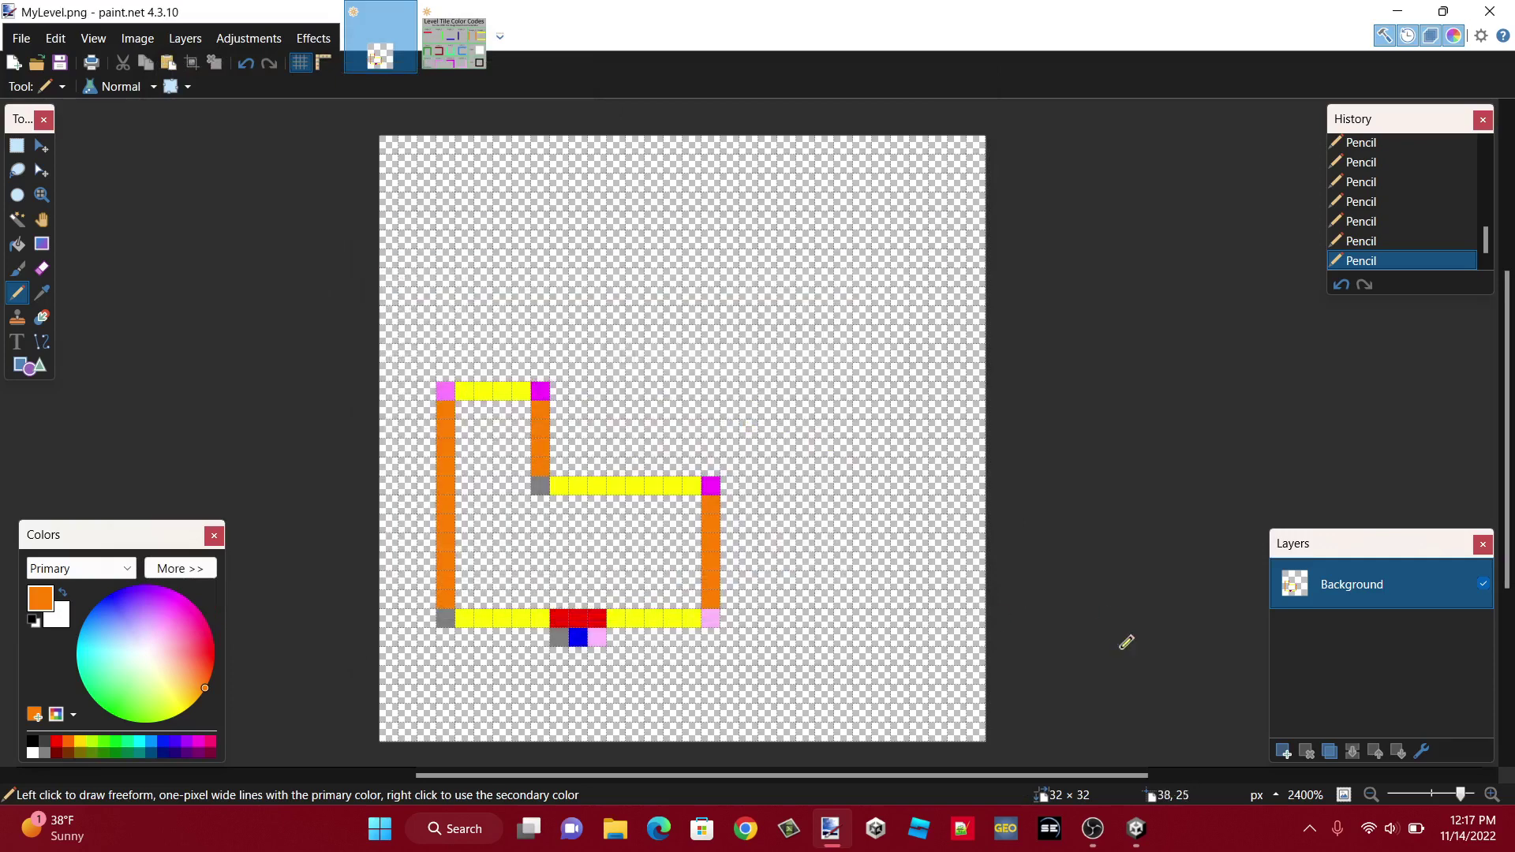
pyautogui.click(1135, 828)
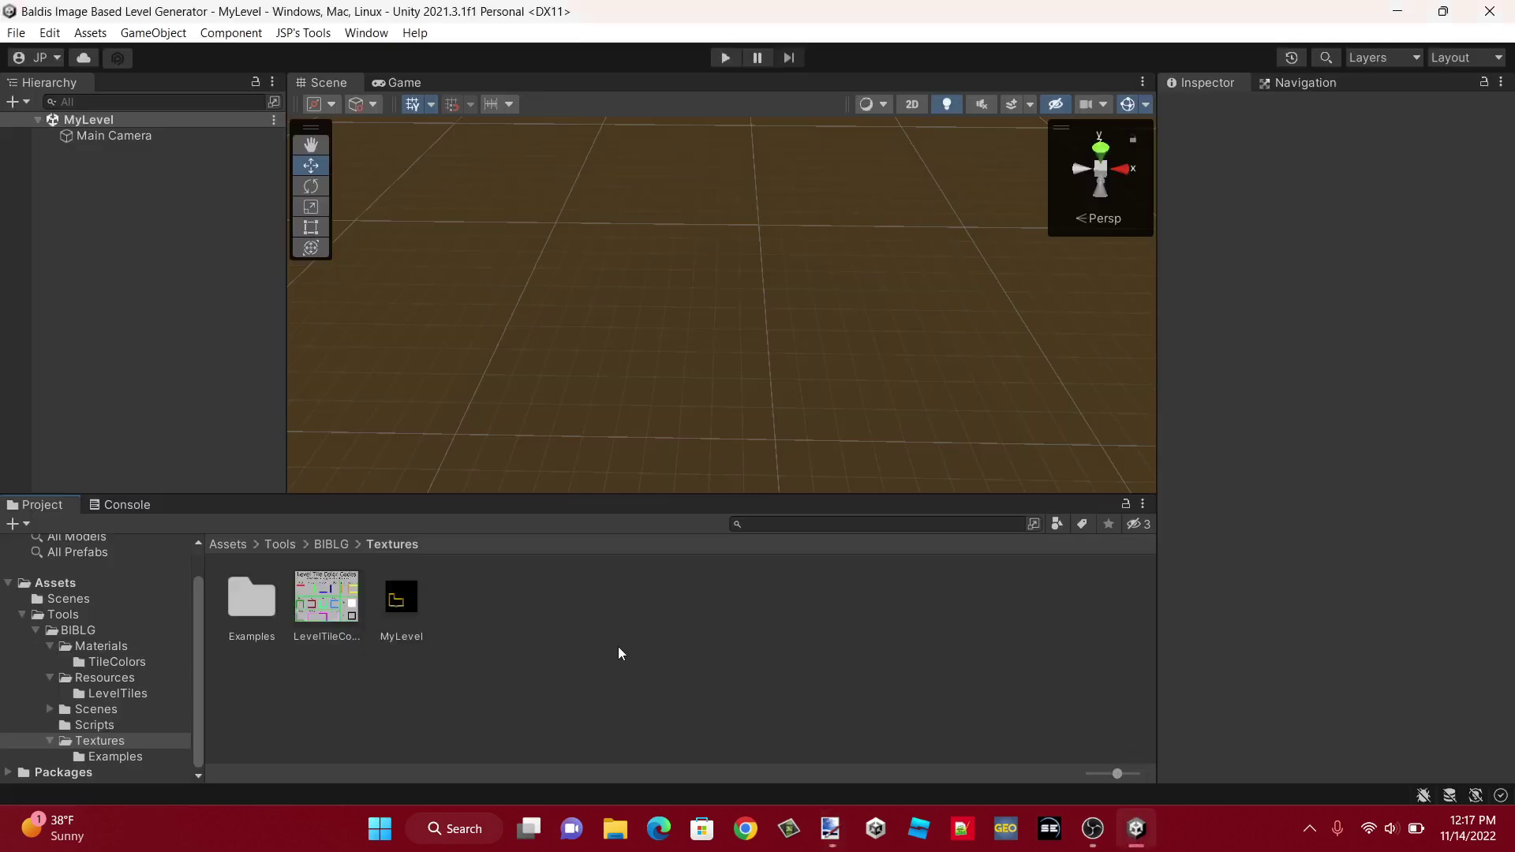
# - In the MyLevel texture's import settings, turn off Generate Mip Maps and turn on Alpha Is Transparency and Read/Write
pyautogui.click(402, 600)
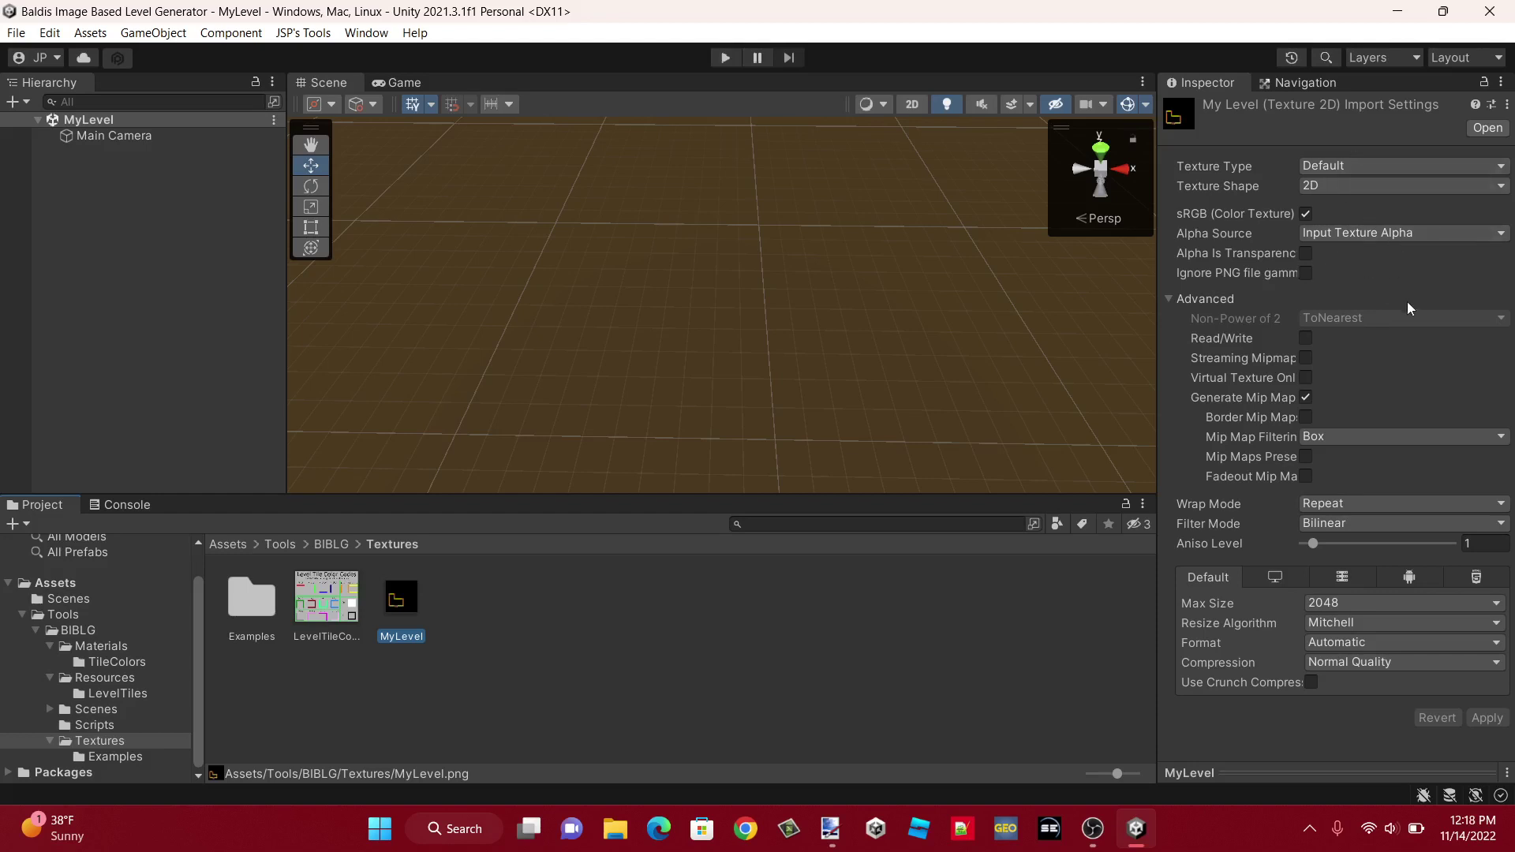
pyautogui.click(1306, 397)
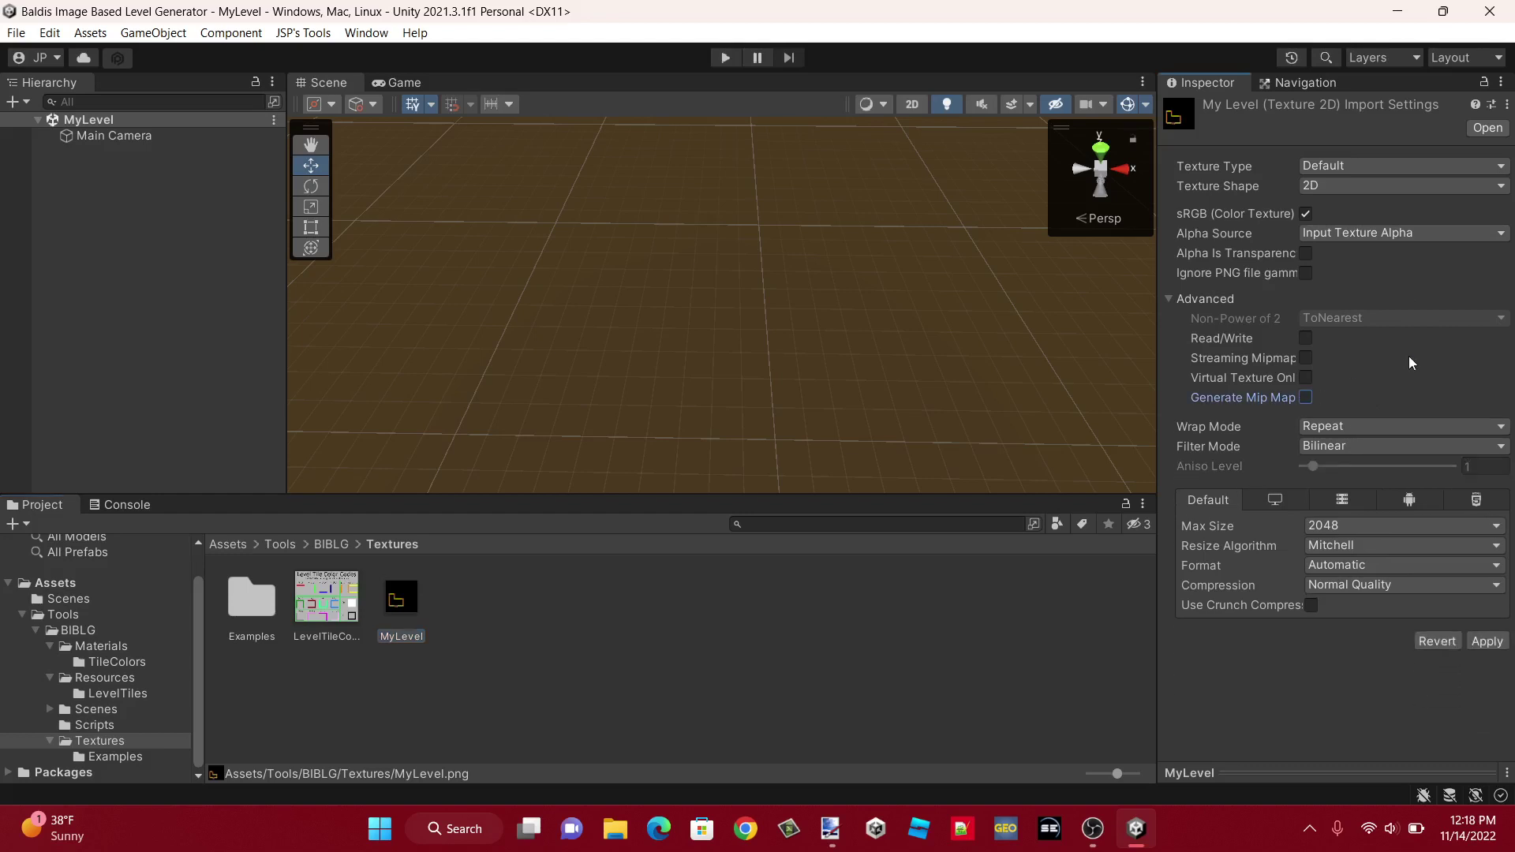
pyautogui.click(1307, 397)
pyautogui.click(1306, 397)
pyautogui.click(1302, 253)
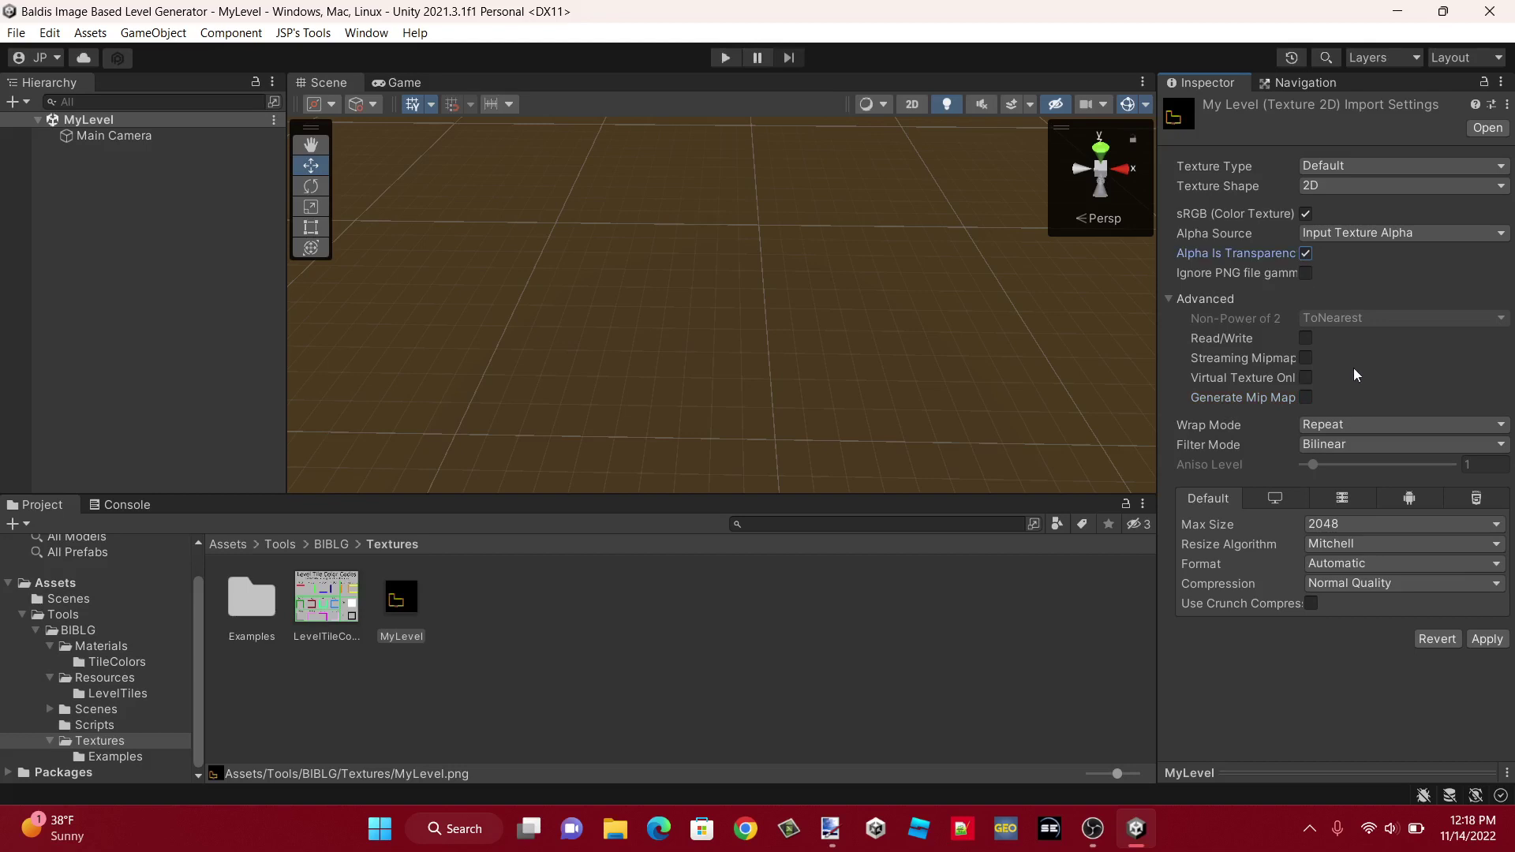
pyautogui.click(1307, 337)
# - Set the MyLevel texture's Filter Mode to Point (no filter)
pyautogui.click(1366, 445)
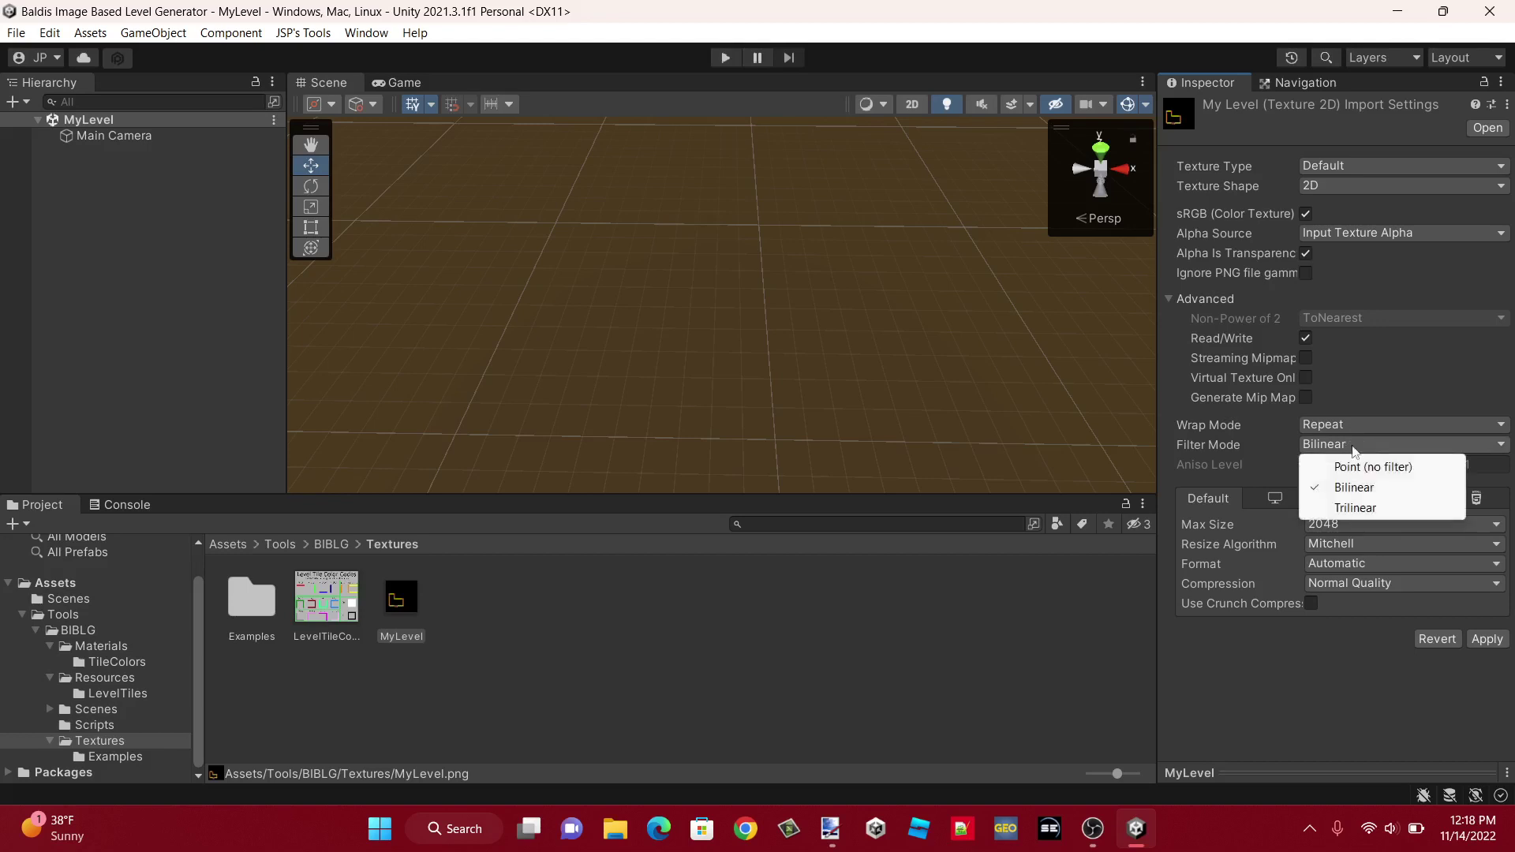
pyautogui.click(1361, 467)
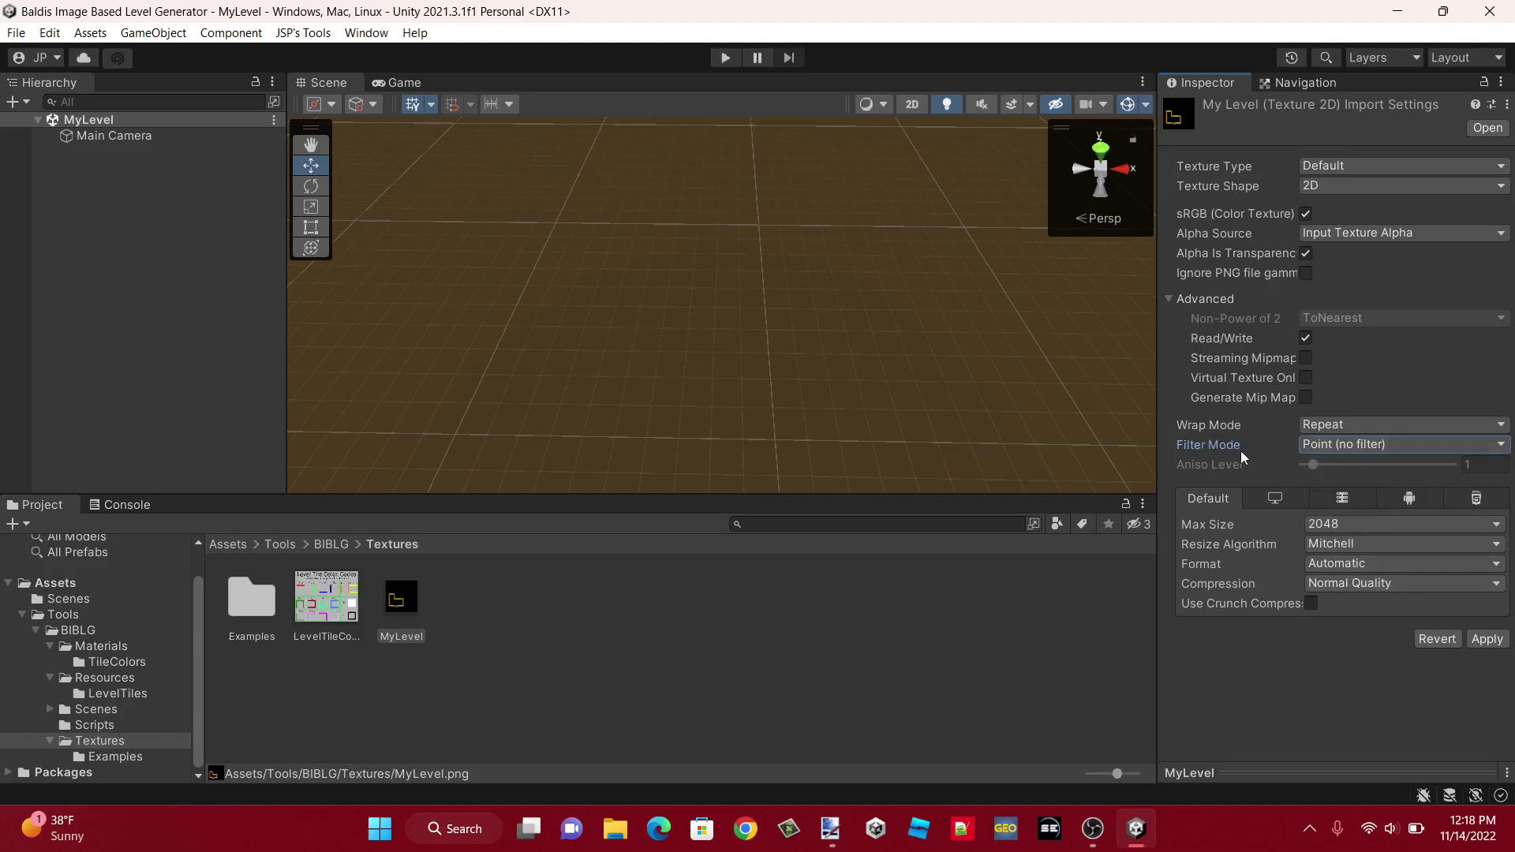
pyautogui.click(1370, 442)
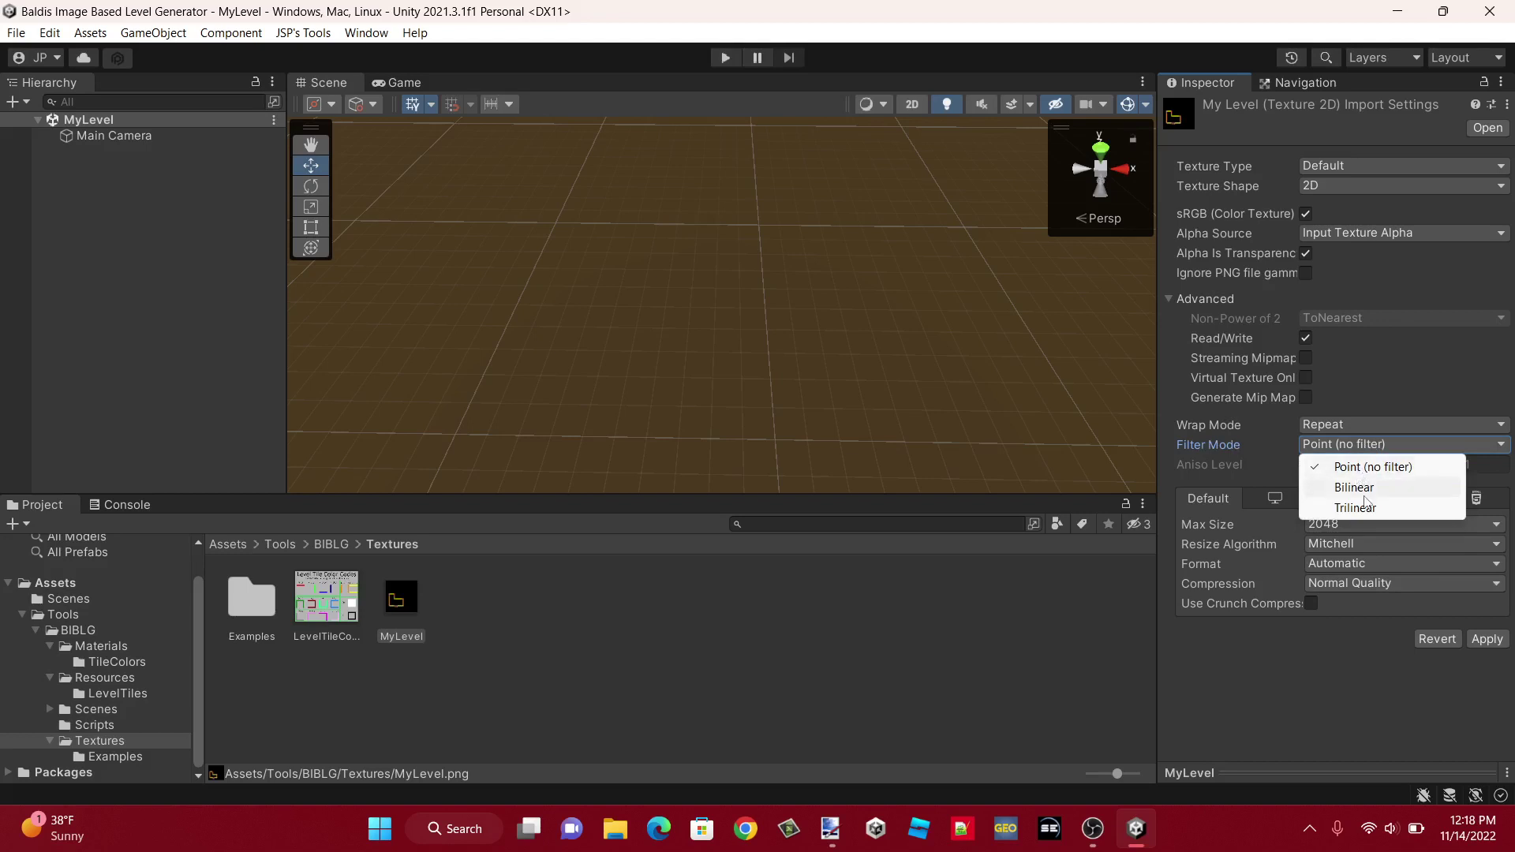
pyautogui.click(1367, 488)
pyautogui.click(1373, 447)
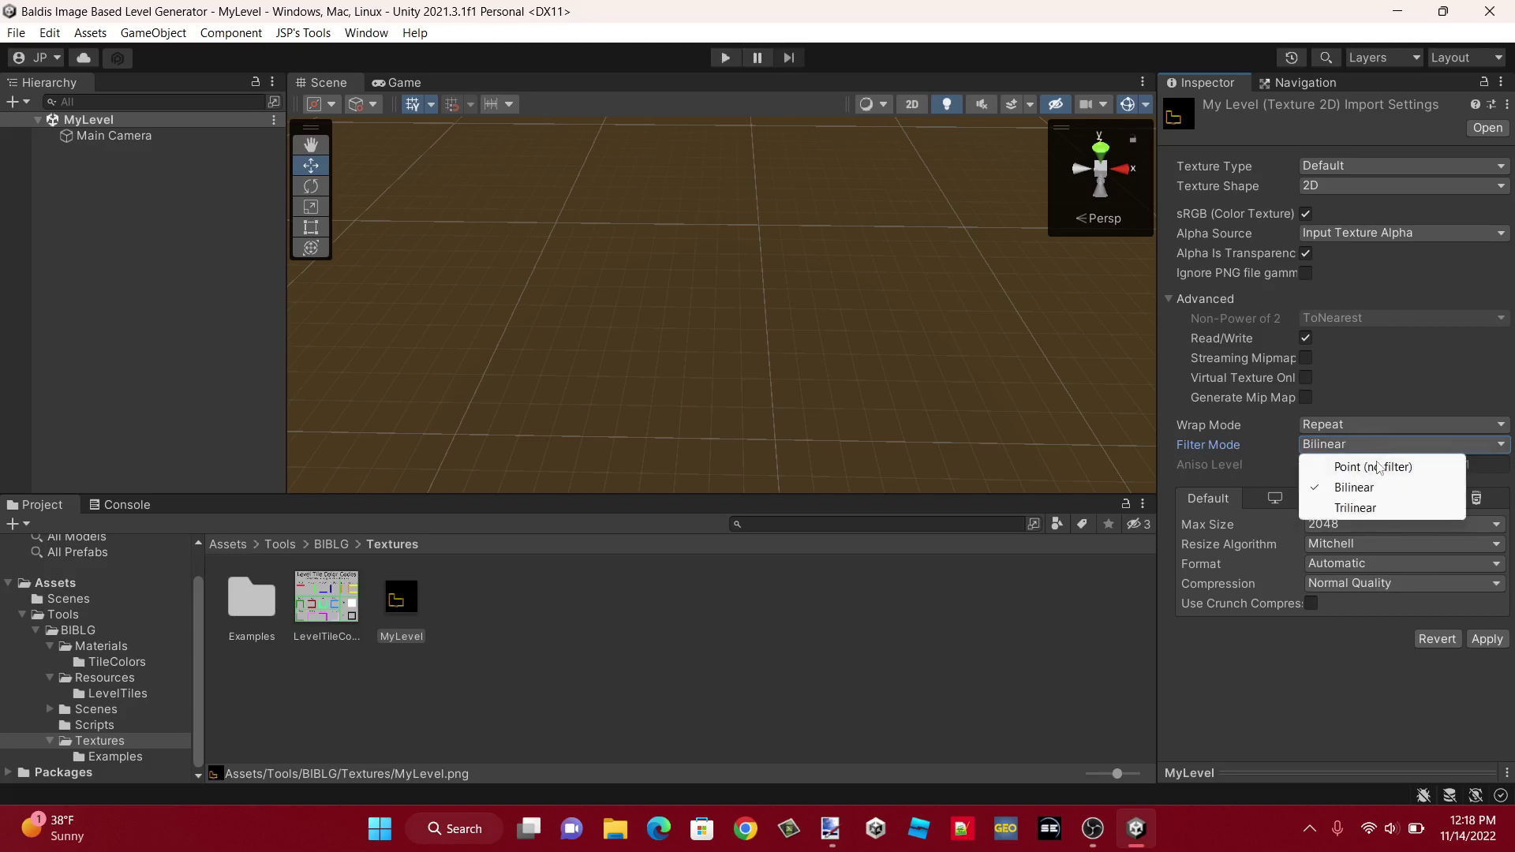
pyautogui.click(1376, 466)
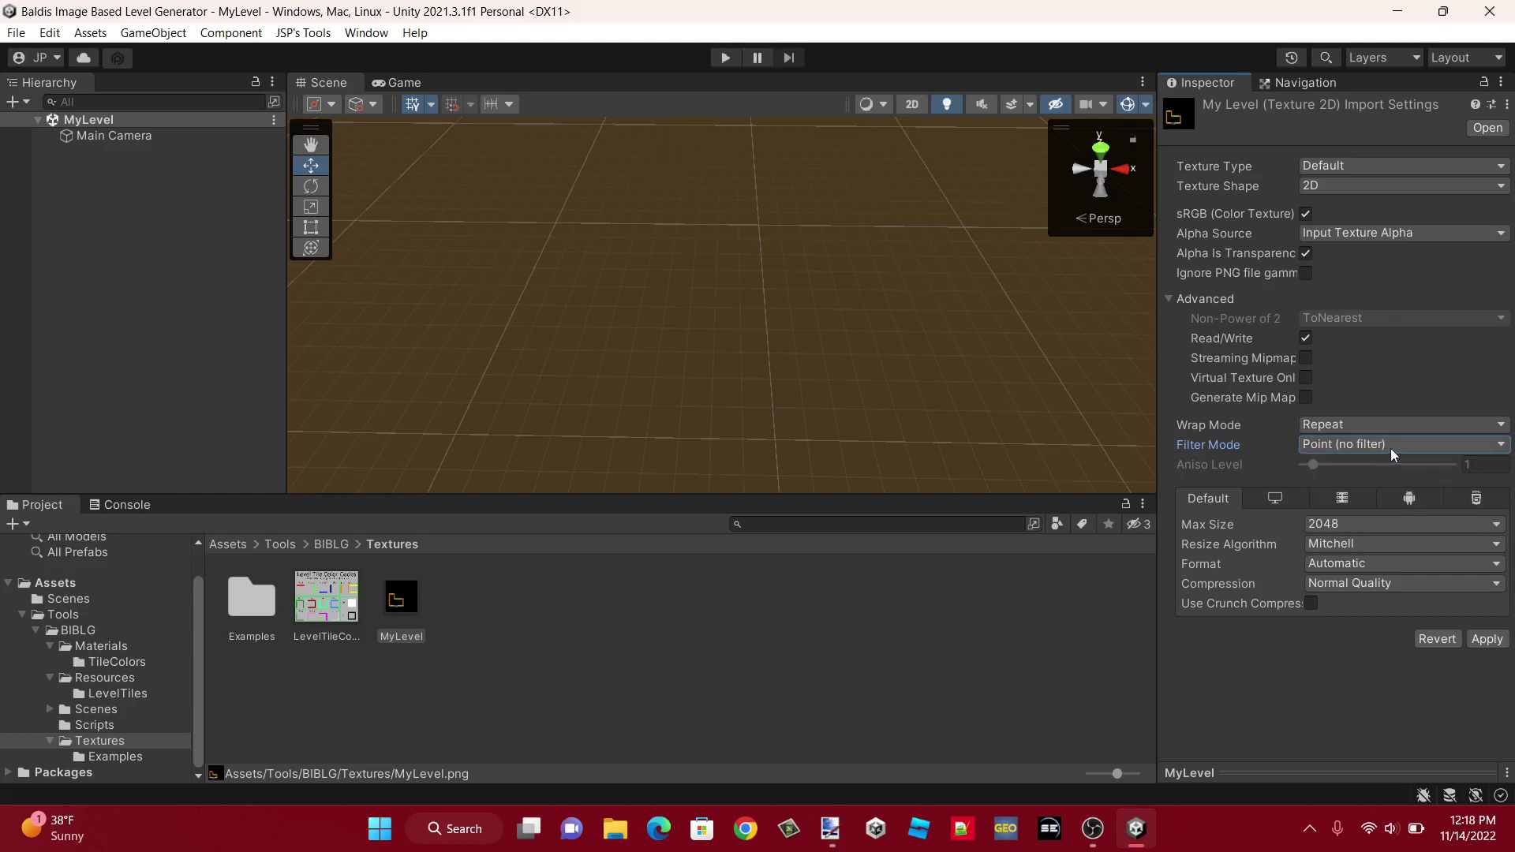
# - Set the MyLevel texture's Compression to None, apply the import settings and deselect the texture
pyautogui.click(1389, 583)
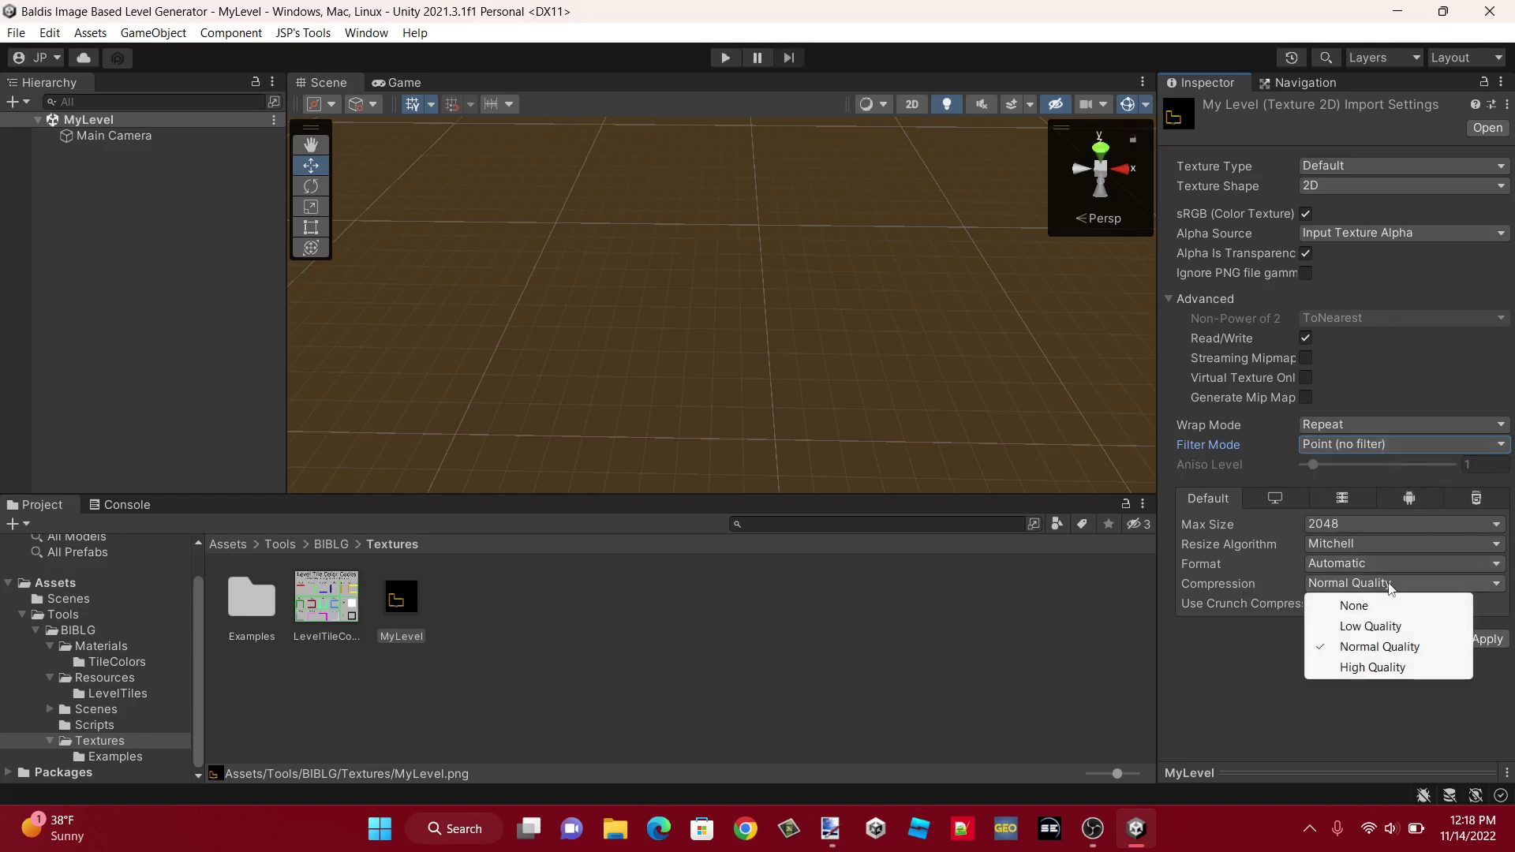
pyautogui.click(1234, 683)
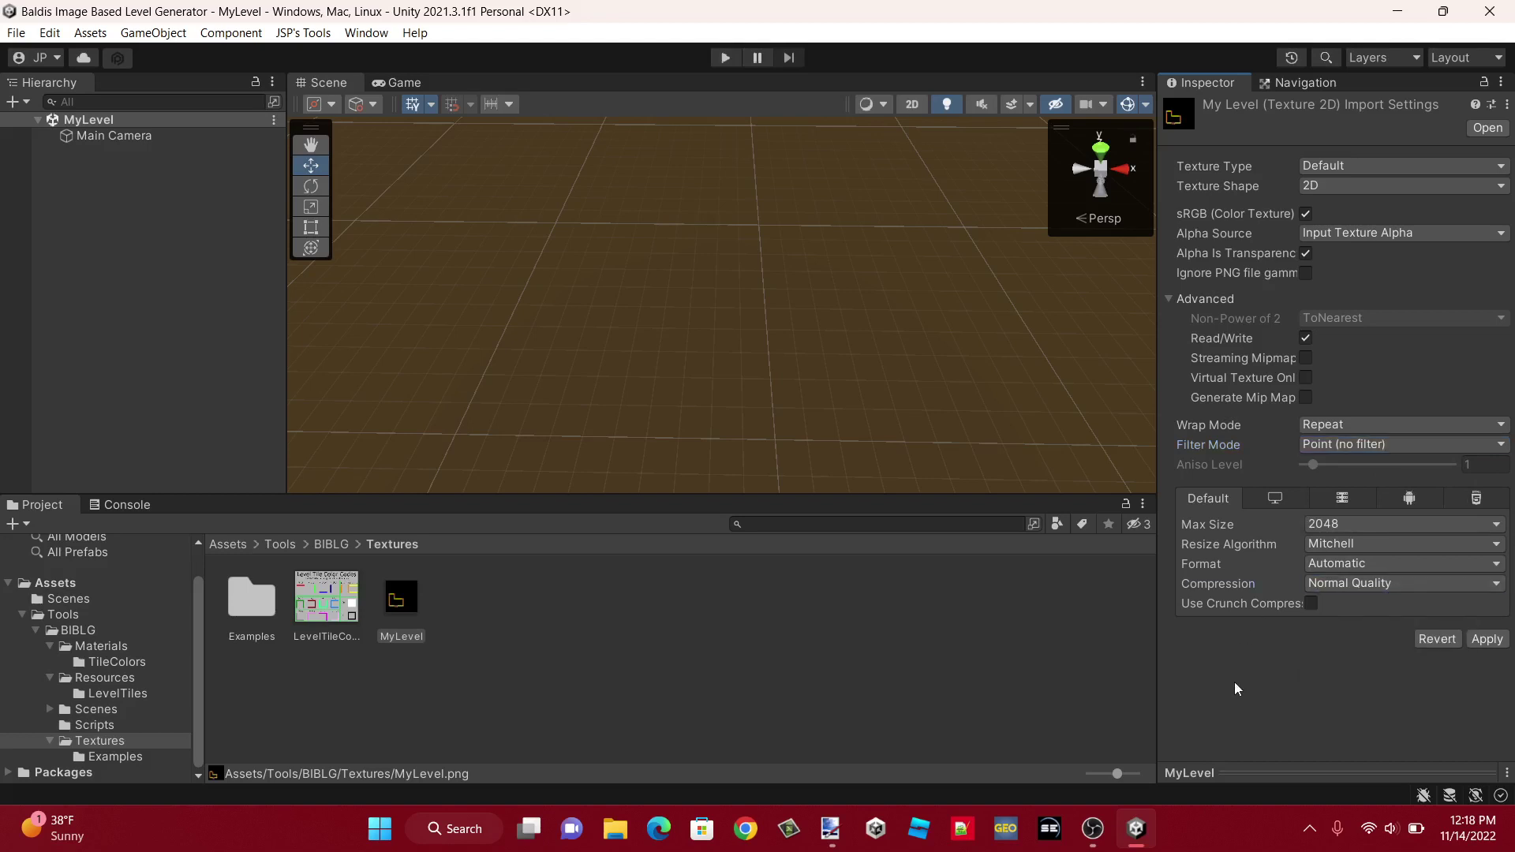
pyautogui.click(1370, 583)
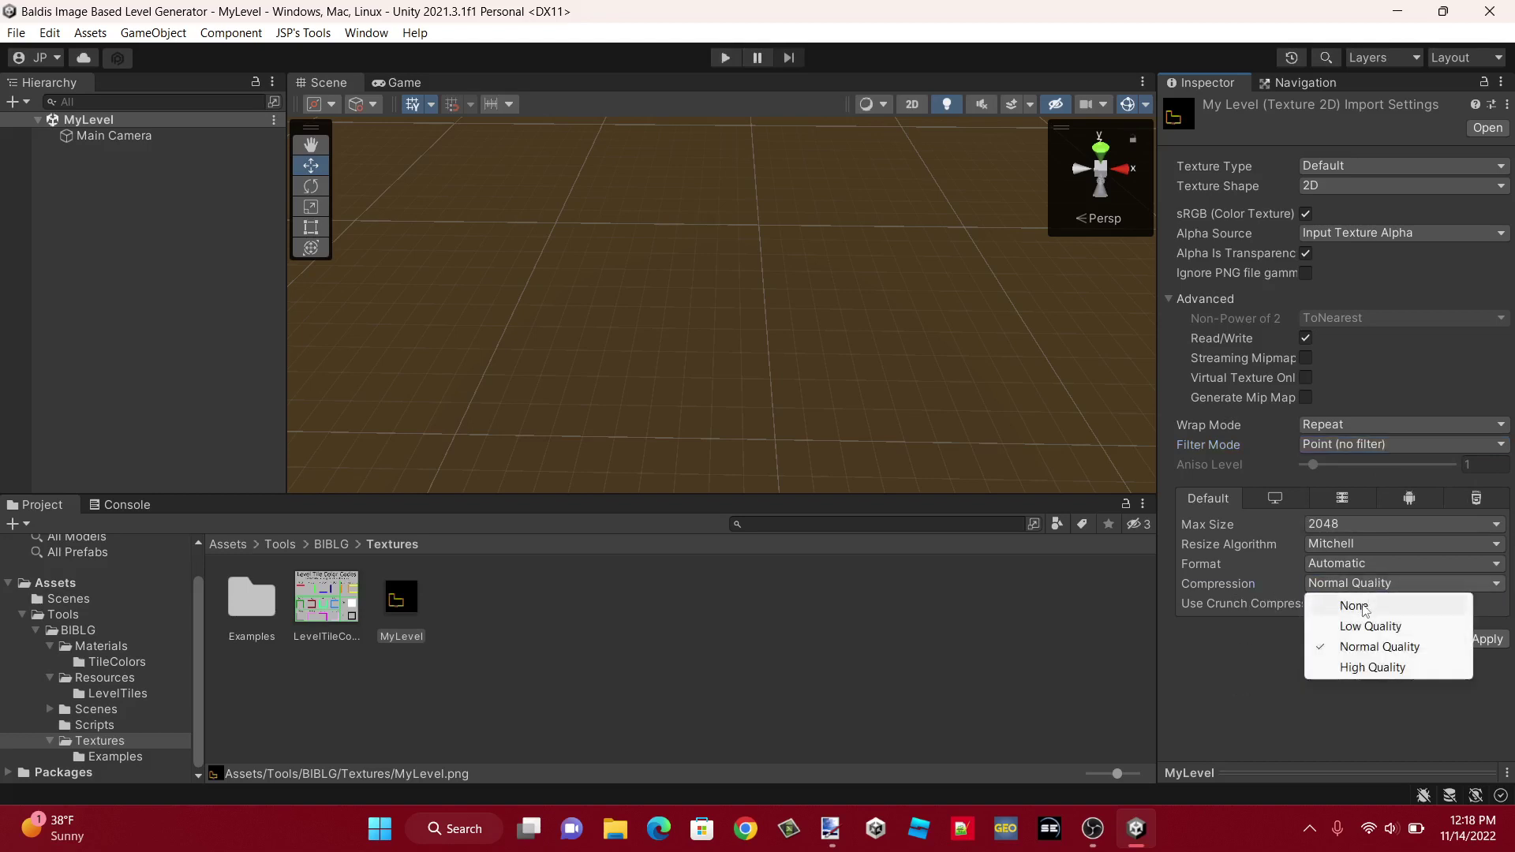
pyautogui.click(1362, 606)
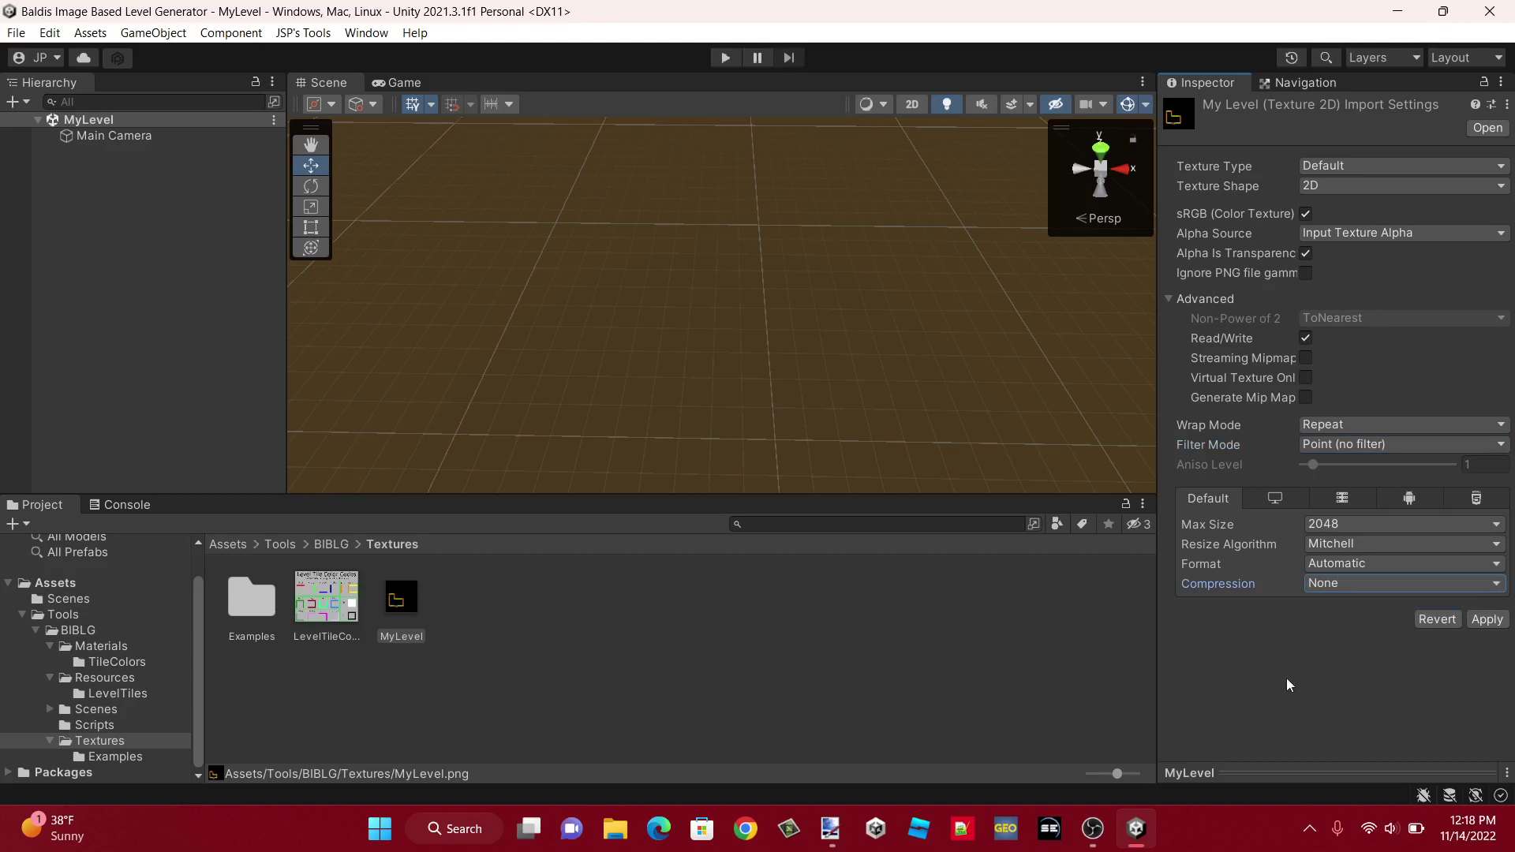
pyautogui.click(1304, 337)
pyautogui.click(1486, 620)
pyautogui.click(595, 646)
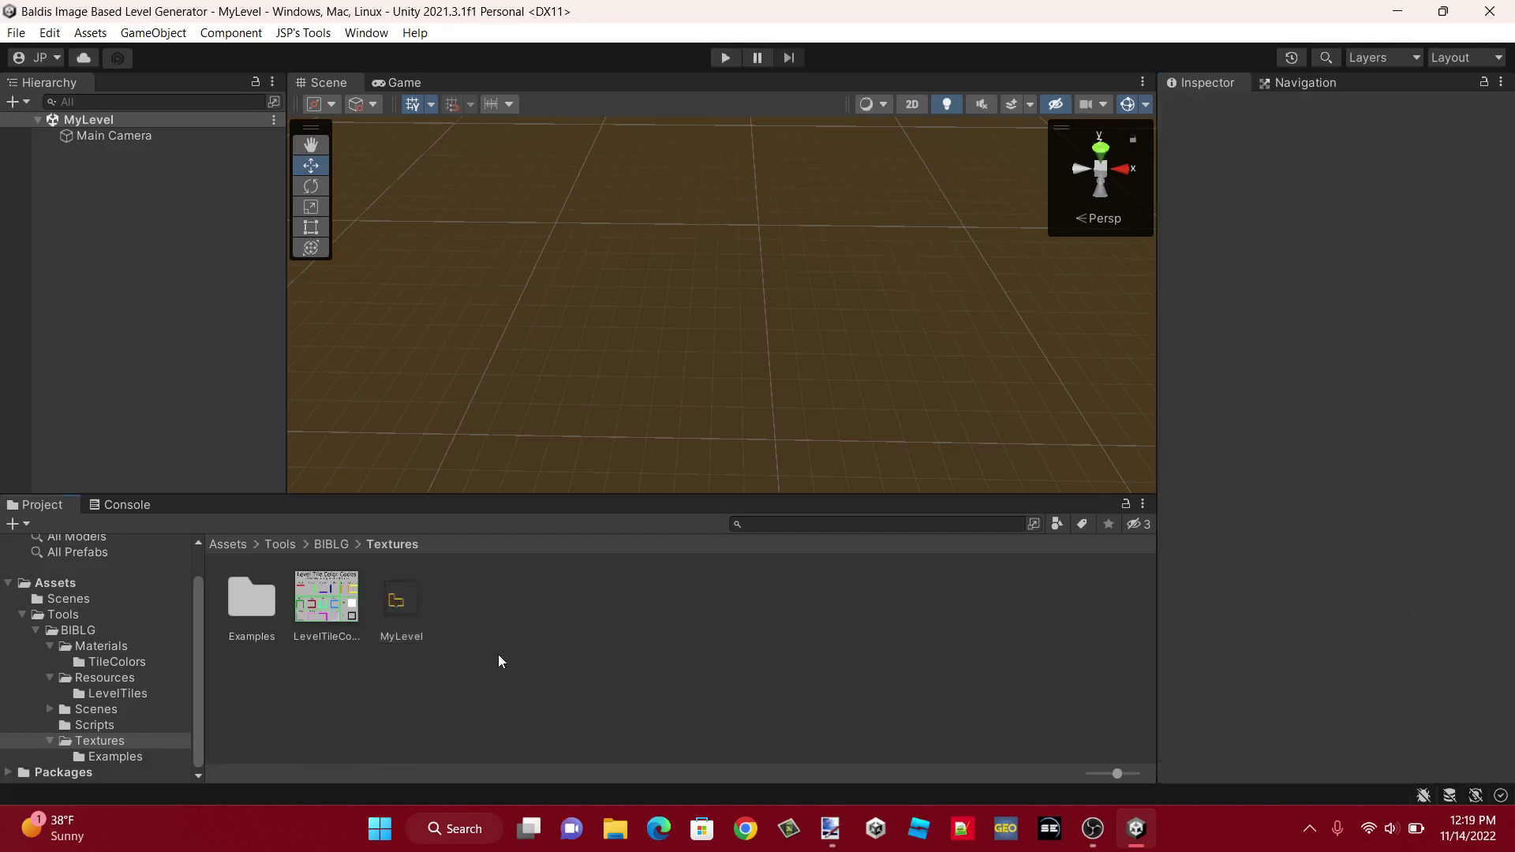
# - Examine the MyLevel texture's preview and its applied import settings
pyautogui.click(404, 627)
pyautogui.click(1300, 774)
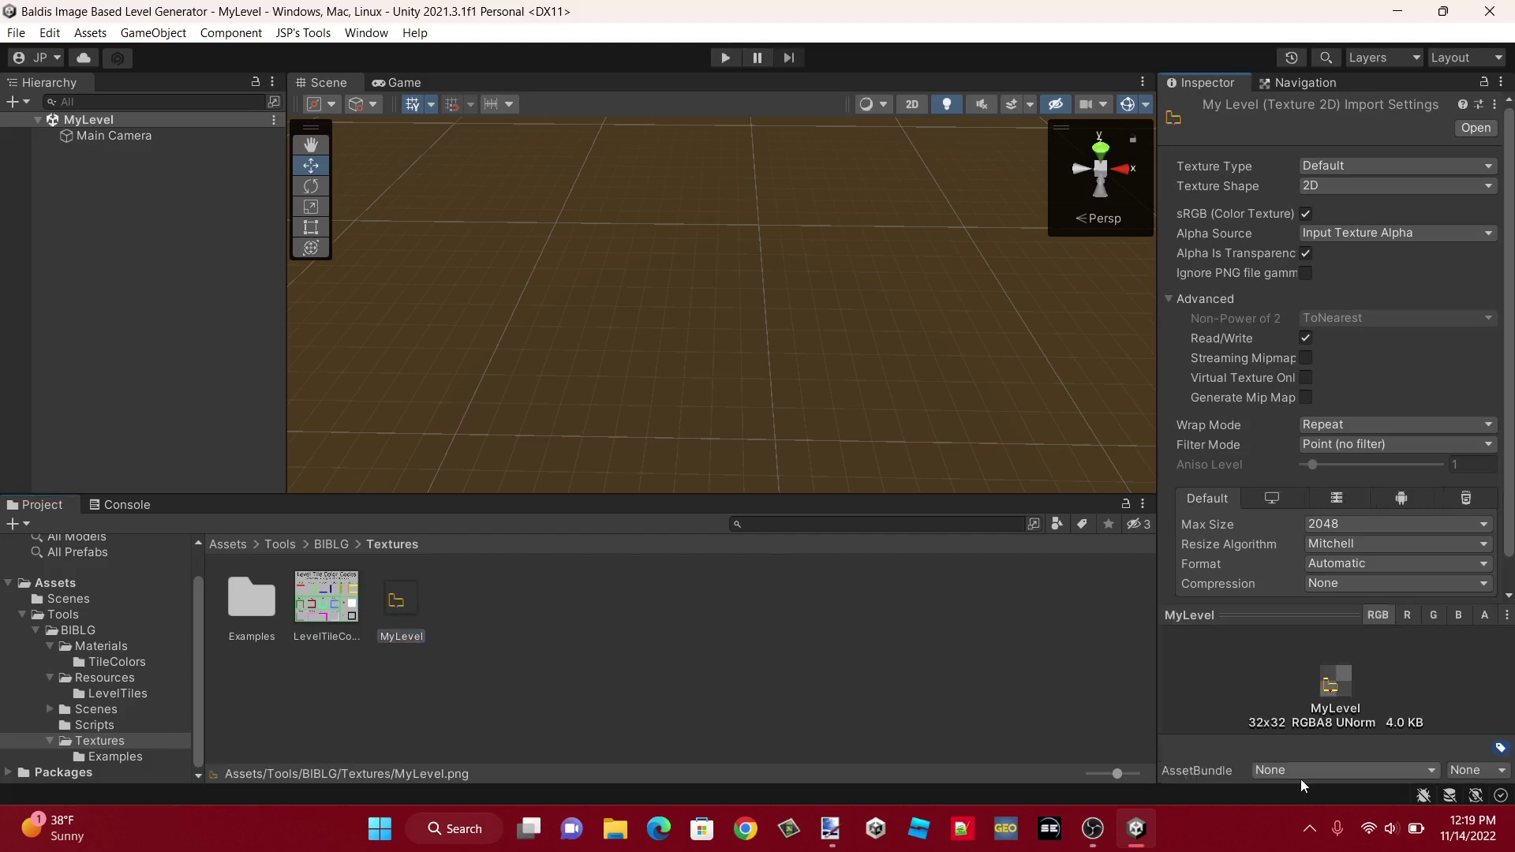
pyautogui.click(1244, 614)
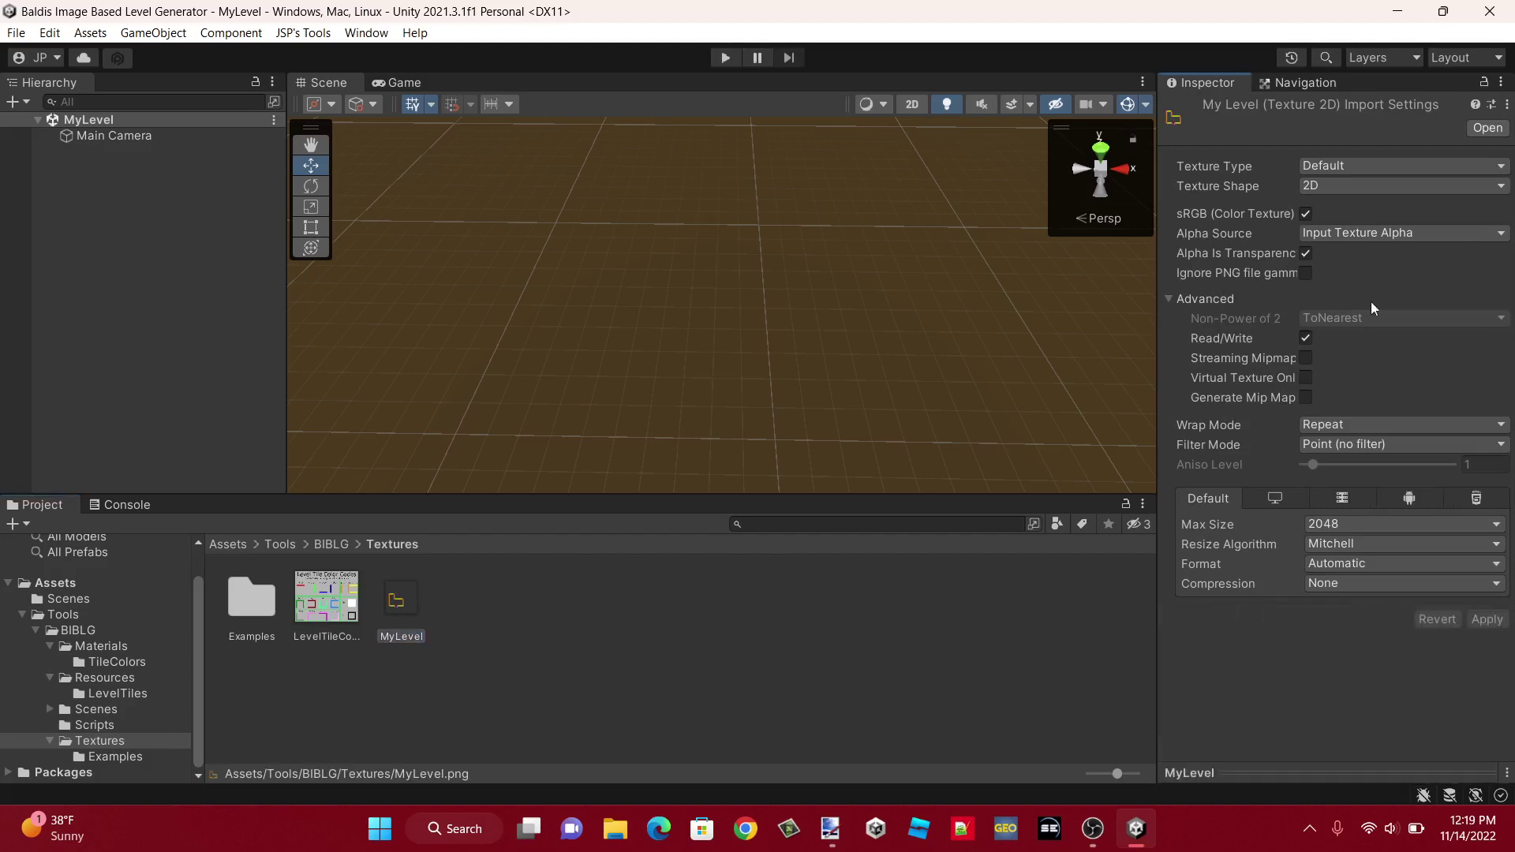
pyautogui.click(828, 669)
# - Open Baldi's Image Based Level Generator, load MyLevel as the level image file and review the tile prefab colors
pyautogui.click(303, 32)
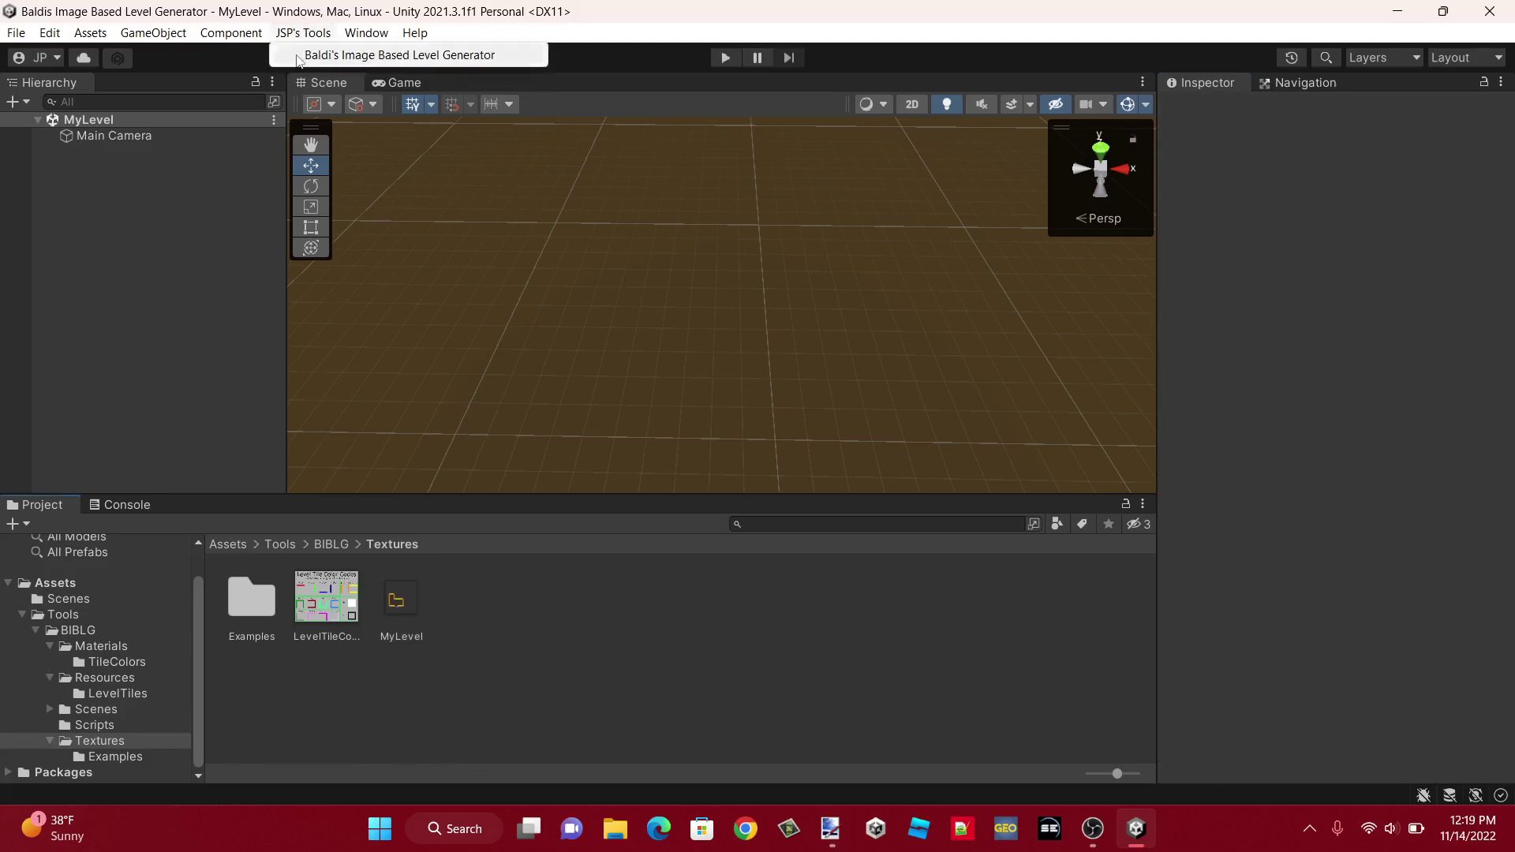
pyautogui.click(398, 55)
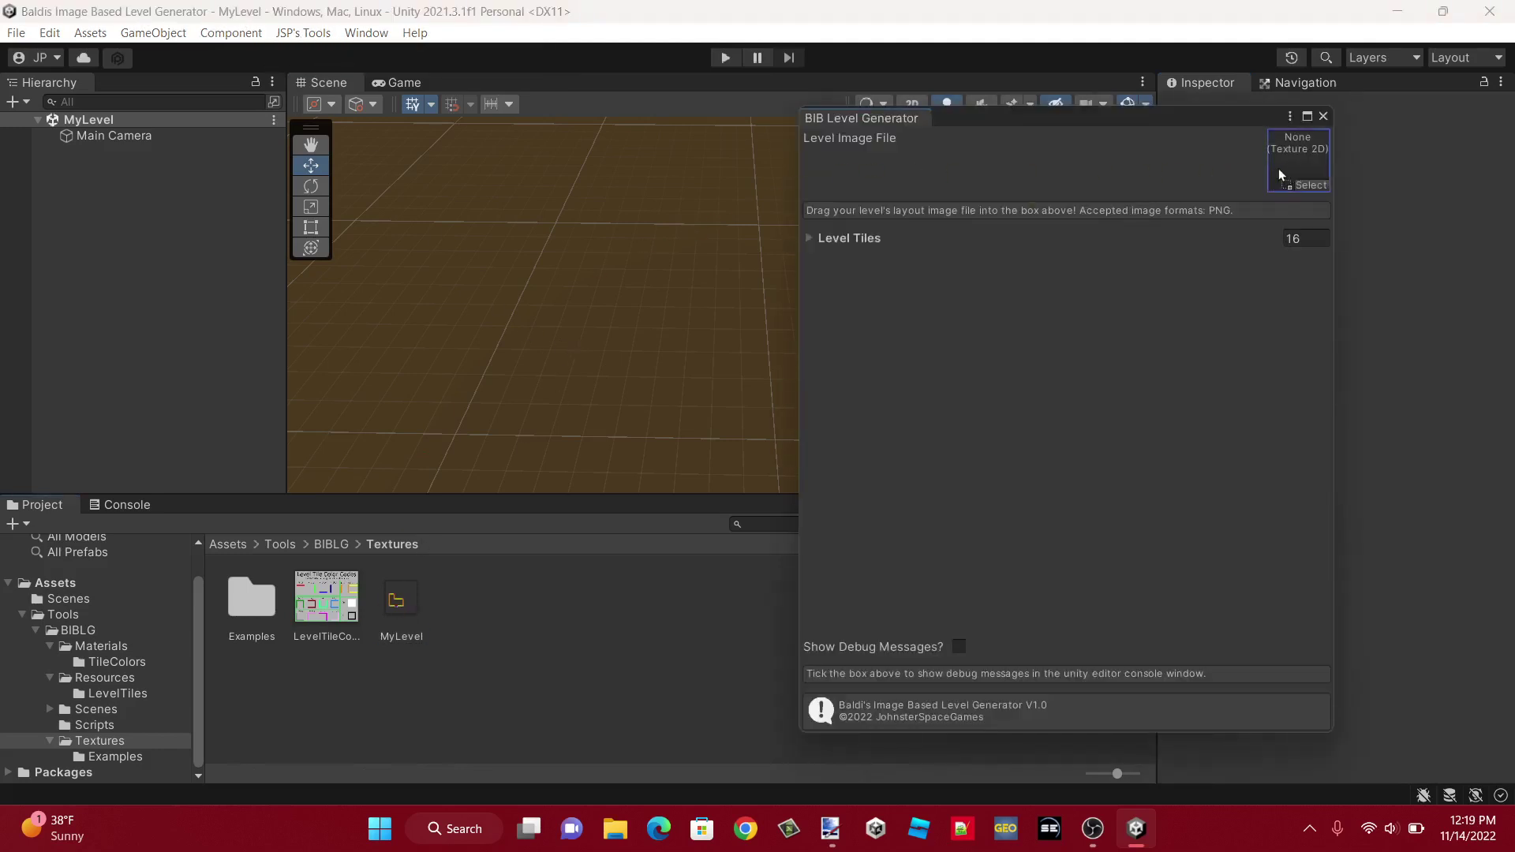
pyautogui.moveTo(1279, 168); pyautogui.dragTo(1282, 168)
pyautogui.scroll(-5, 1139, 458)
pyautogui.scroll(5, 1139, 458)
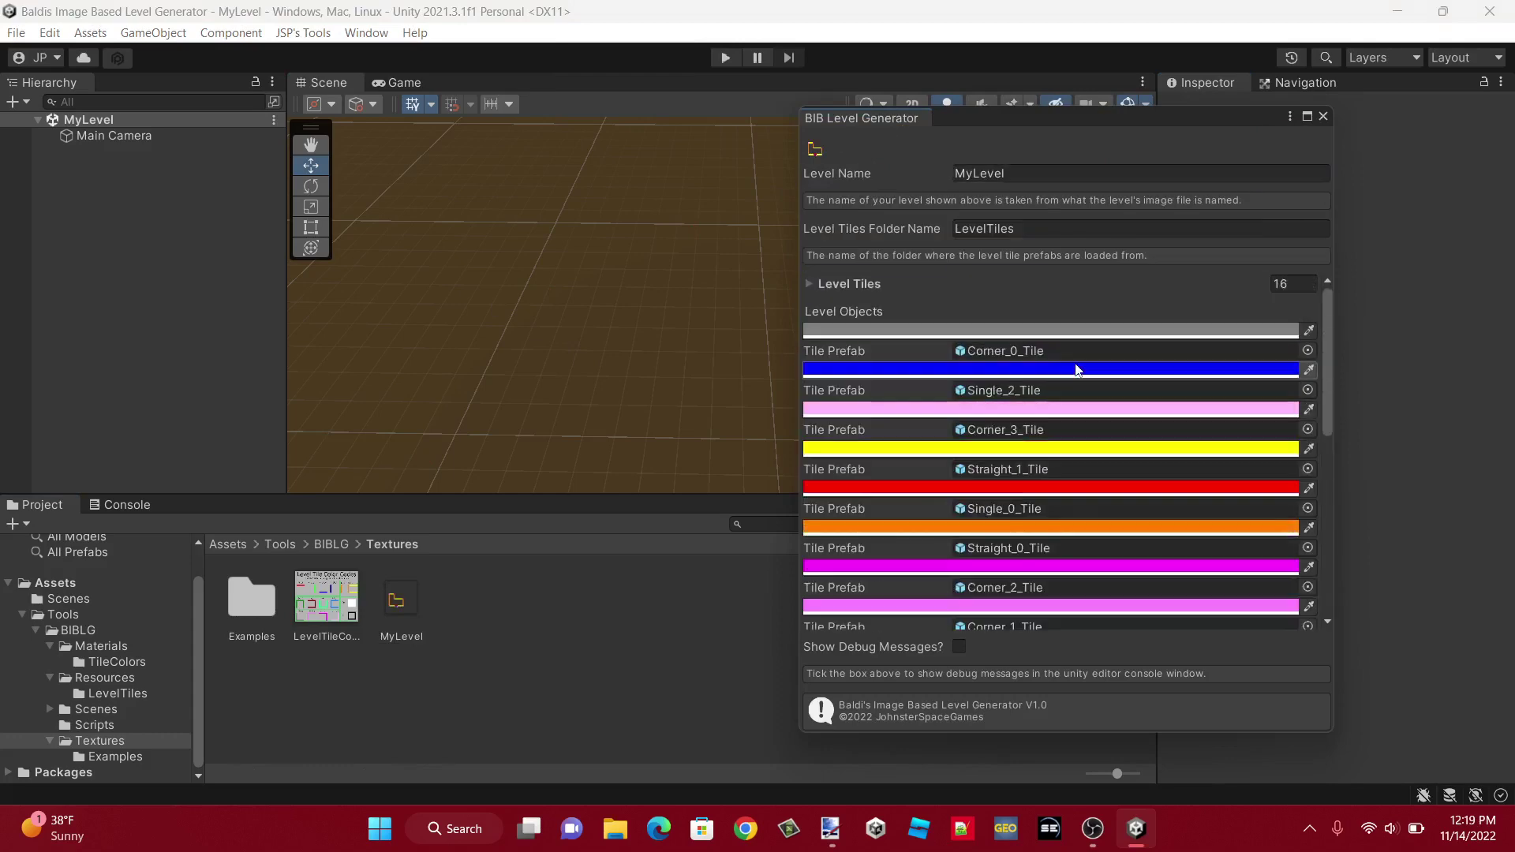
pyautogui.scroll(-3, 1014, 427)
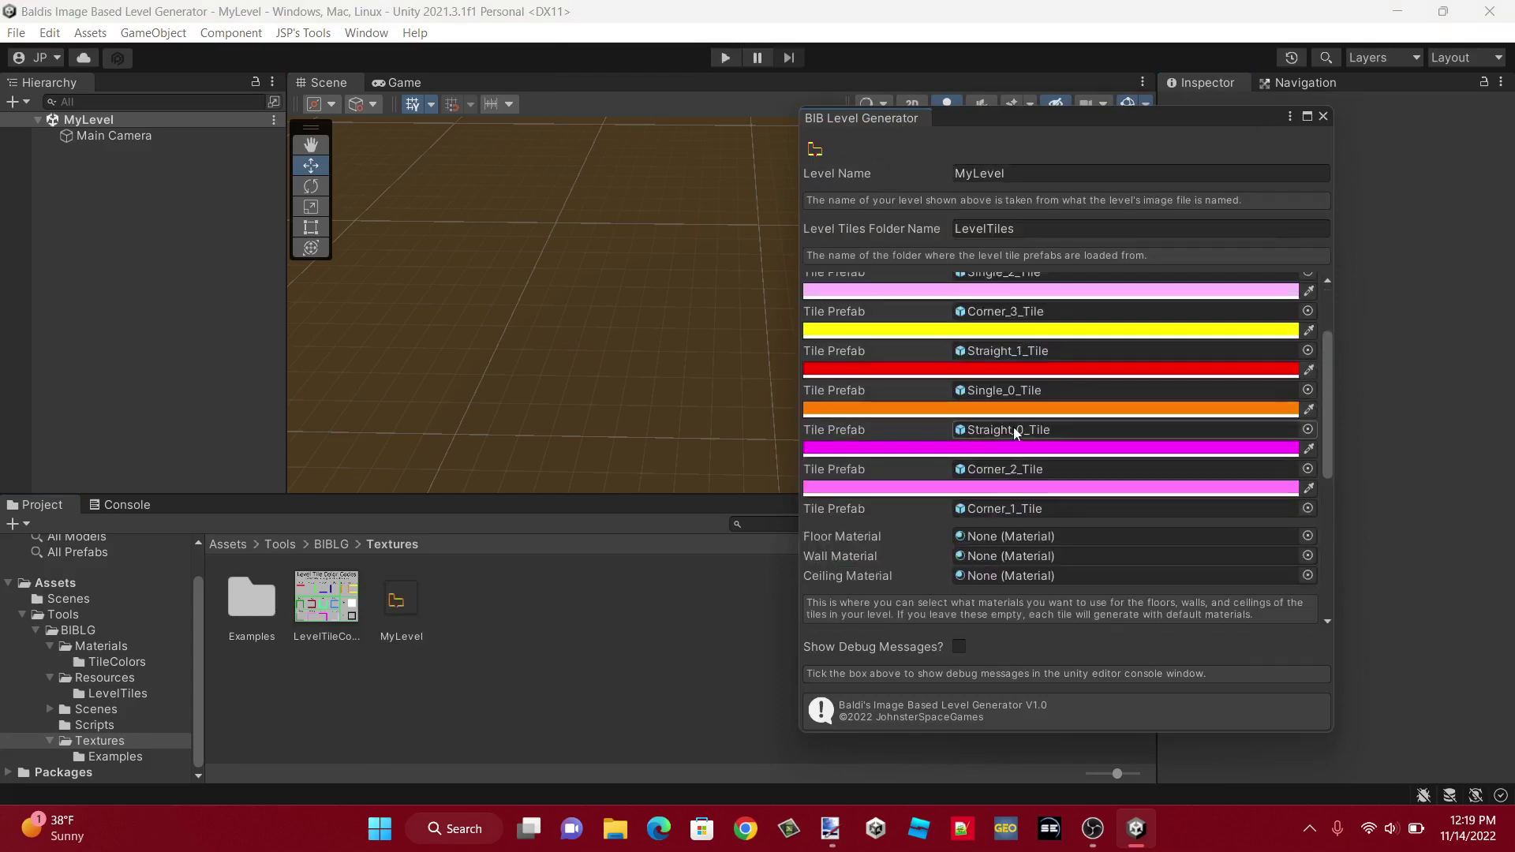
pyautogui.scroll(3, 1014, 427)
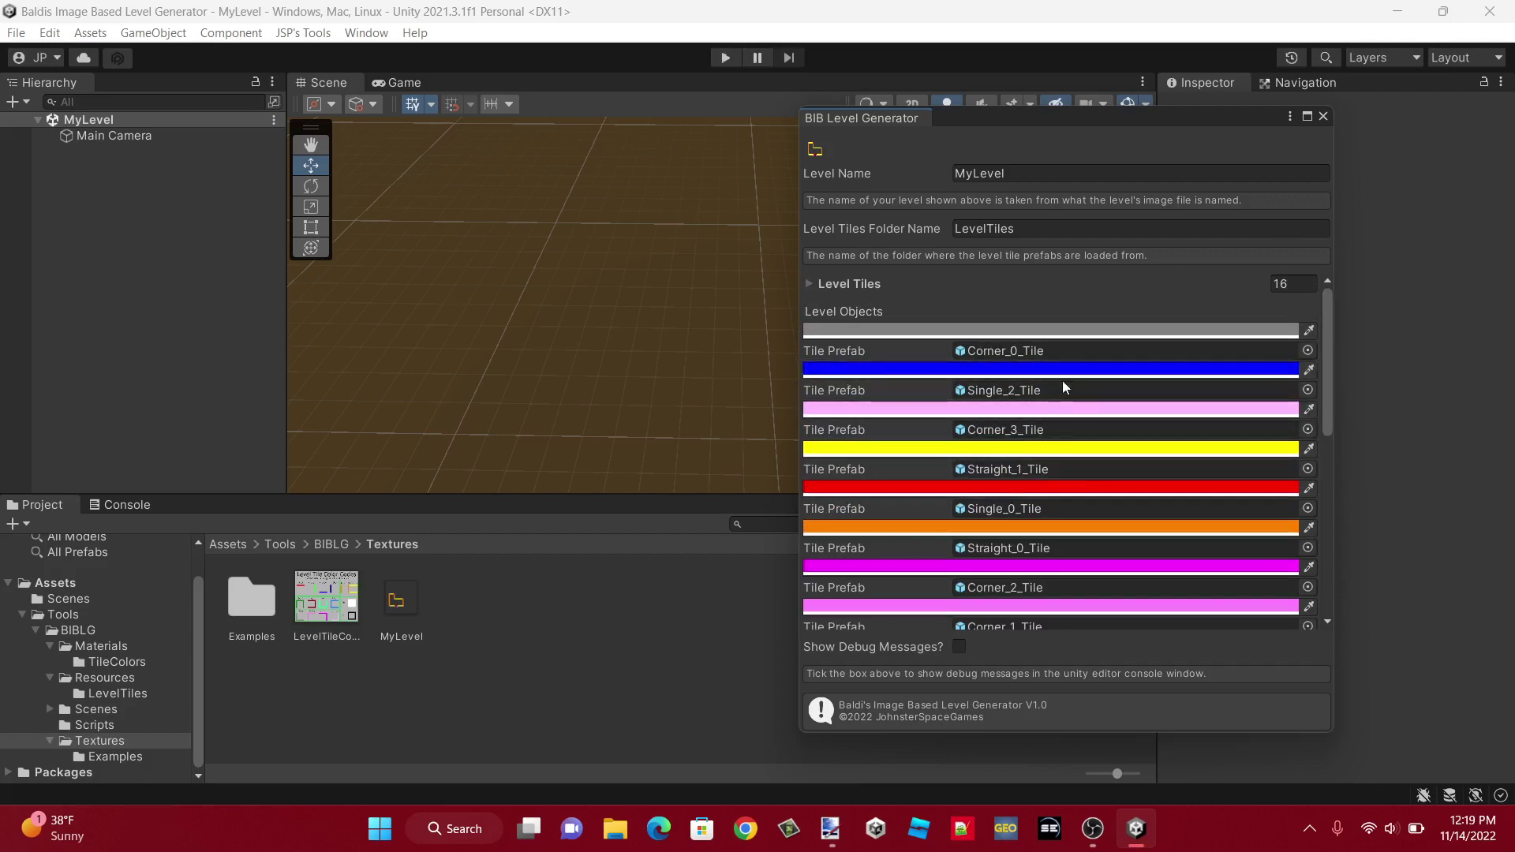
# - Assign ExampleFloor as the floor material, ExampleWall as the wall material and the example ceiling material as the ceiling material
pyautogui.scroll(-3, 1063, 380)
pyautogui.click(1308, 417)
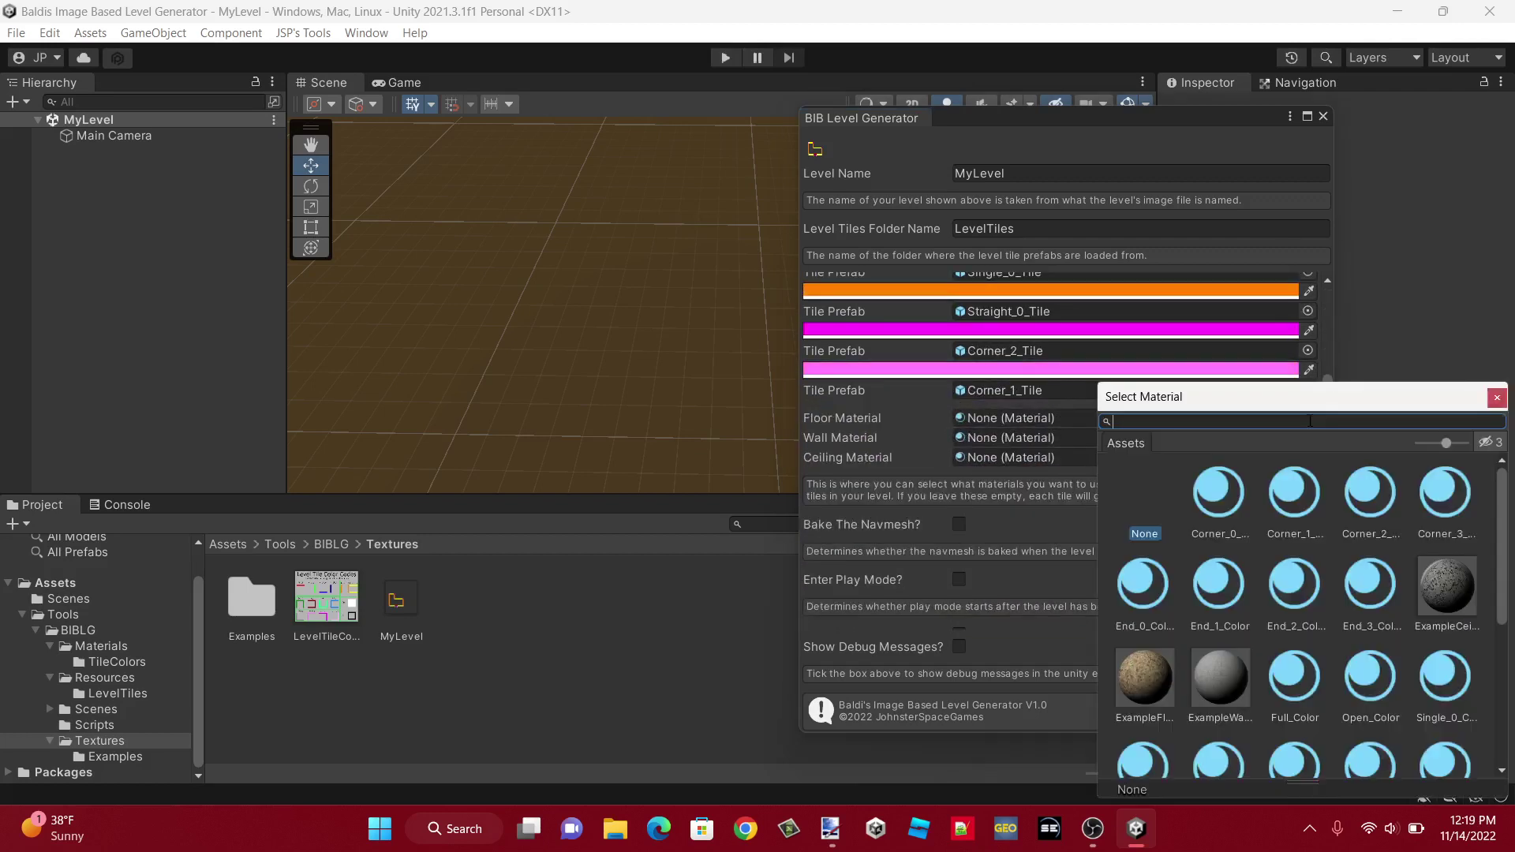
pyautogui.write('ex')
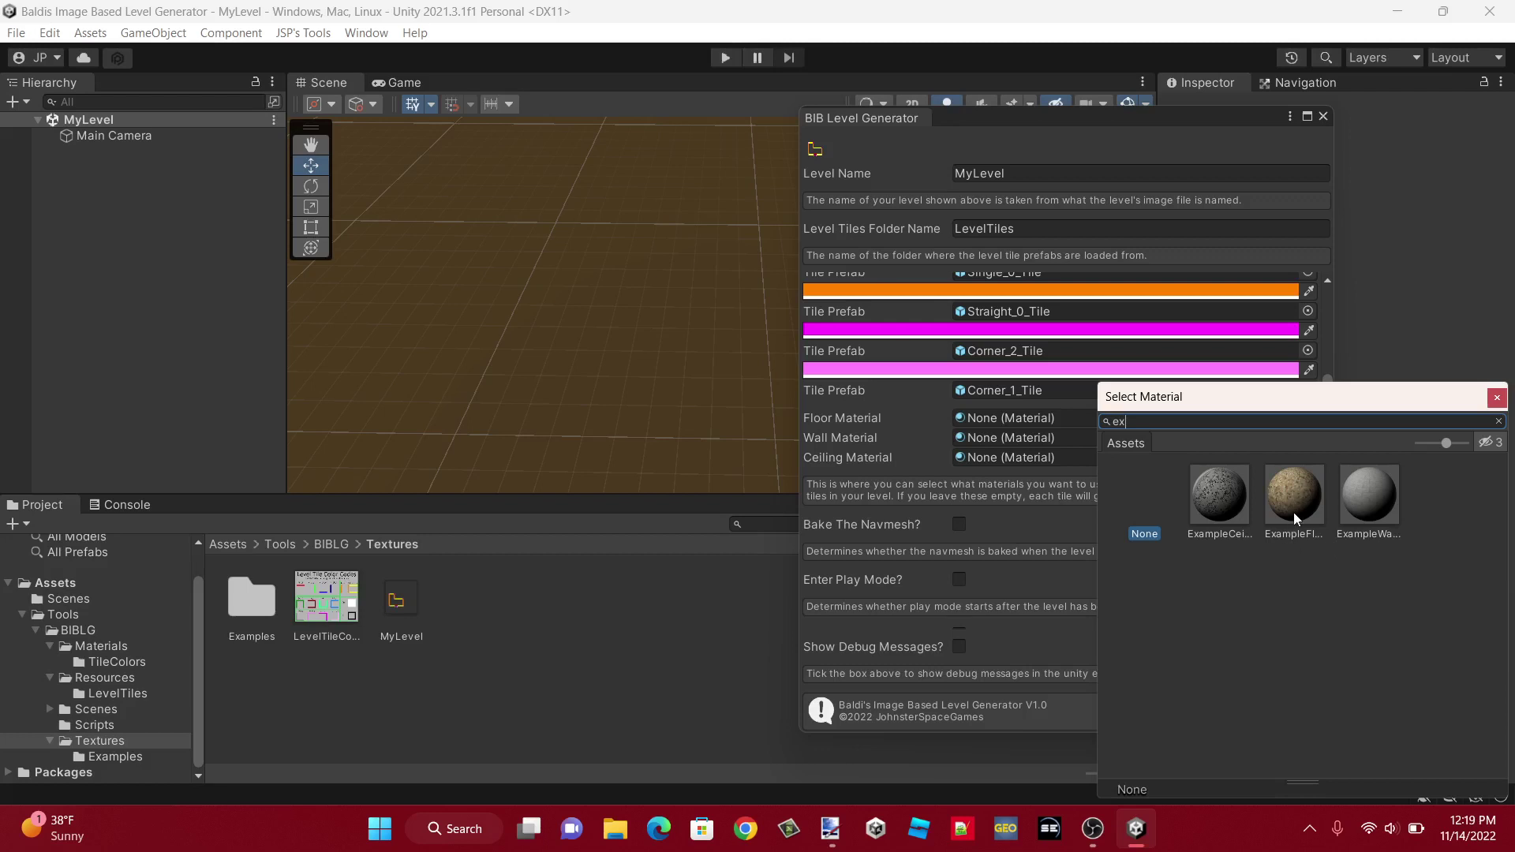
pyautogui.doubleClick(1295, 513)
pyautogui.click(1309, 438)
pyautogui.doubleClick(1369, 493)
pyautogui.click(1311, 457)
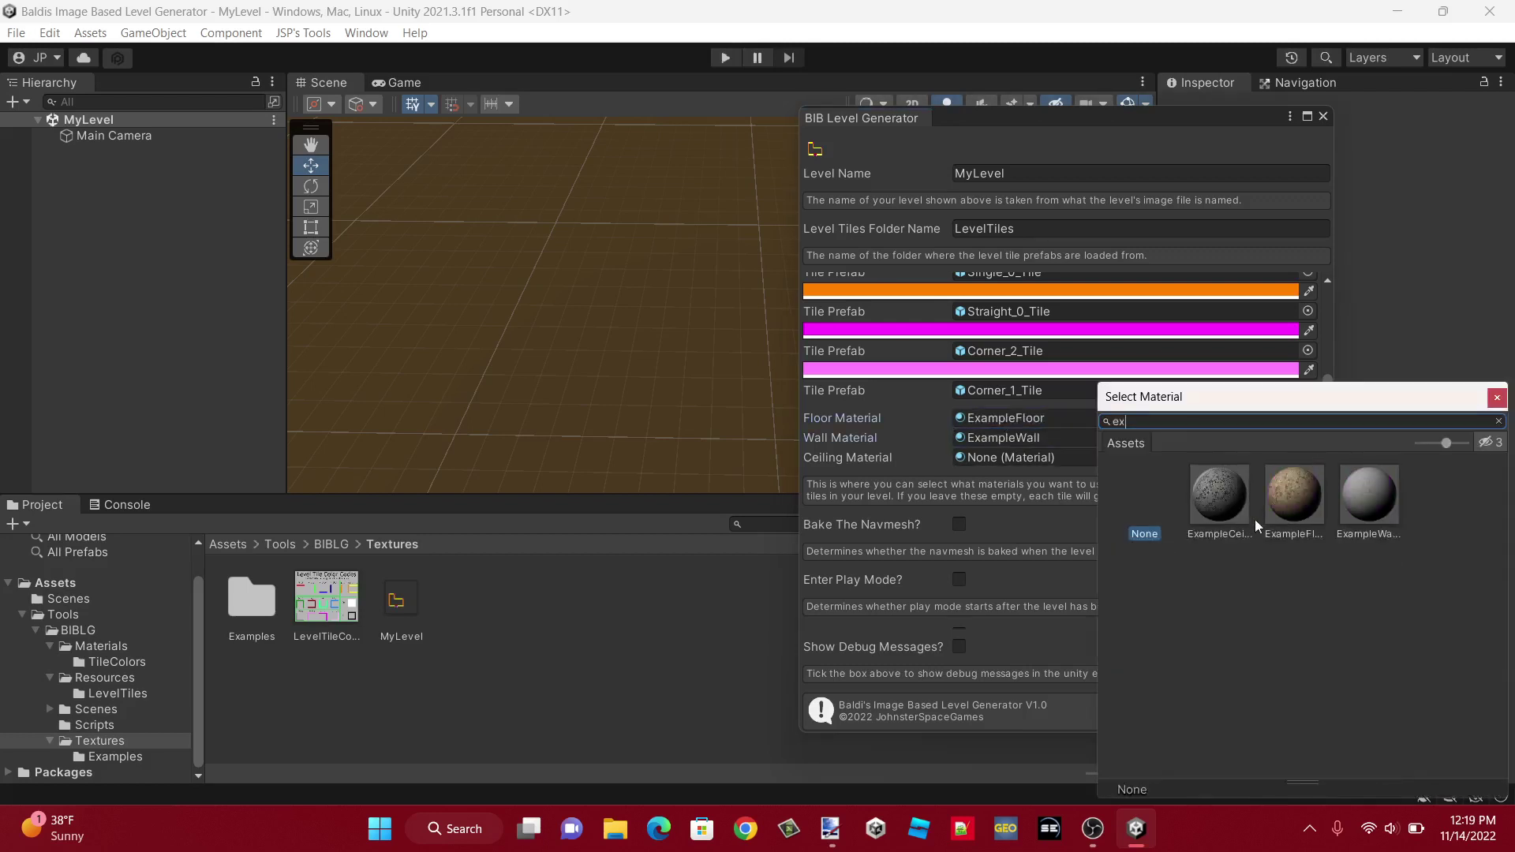
pyautogui.doubleClick(1225, 513)
# - Set the Tile Lighting Color to Random, with a minimum tile light strength of 25 and a maximum of 75
pyautogui.scroll(-5, 1225, 513)
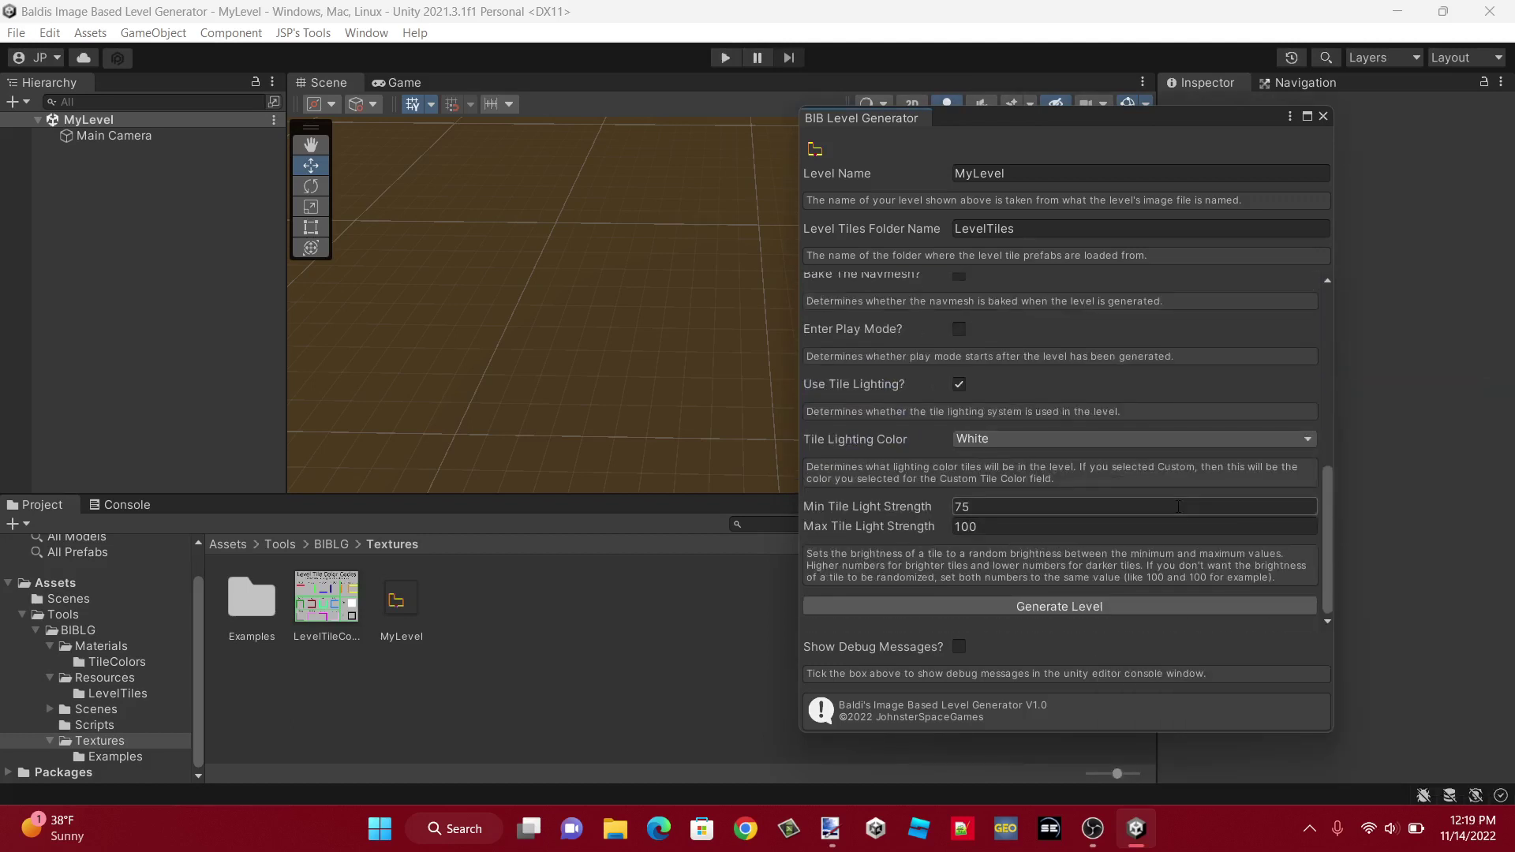
pyautogui.click(1024, 439)
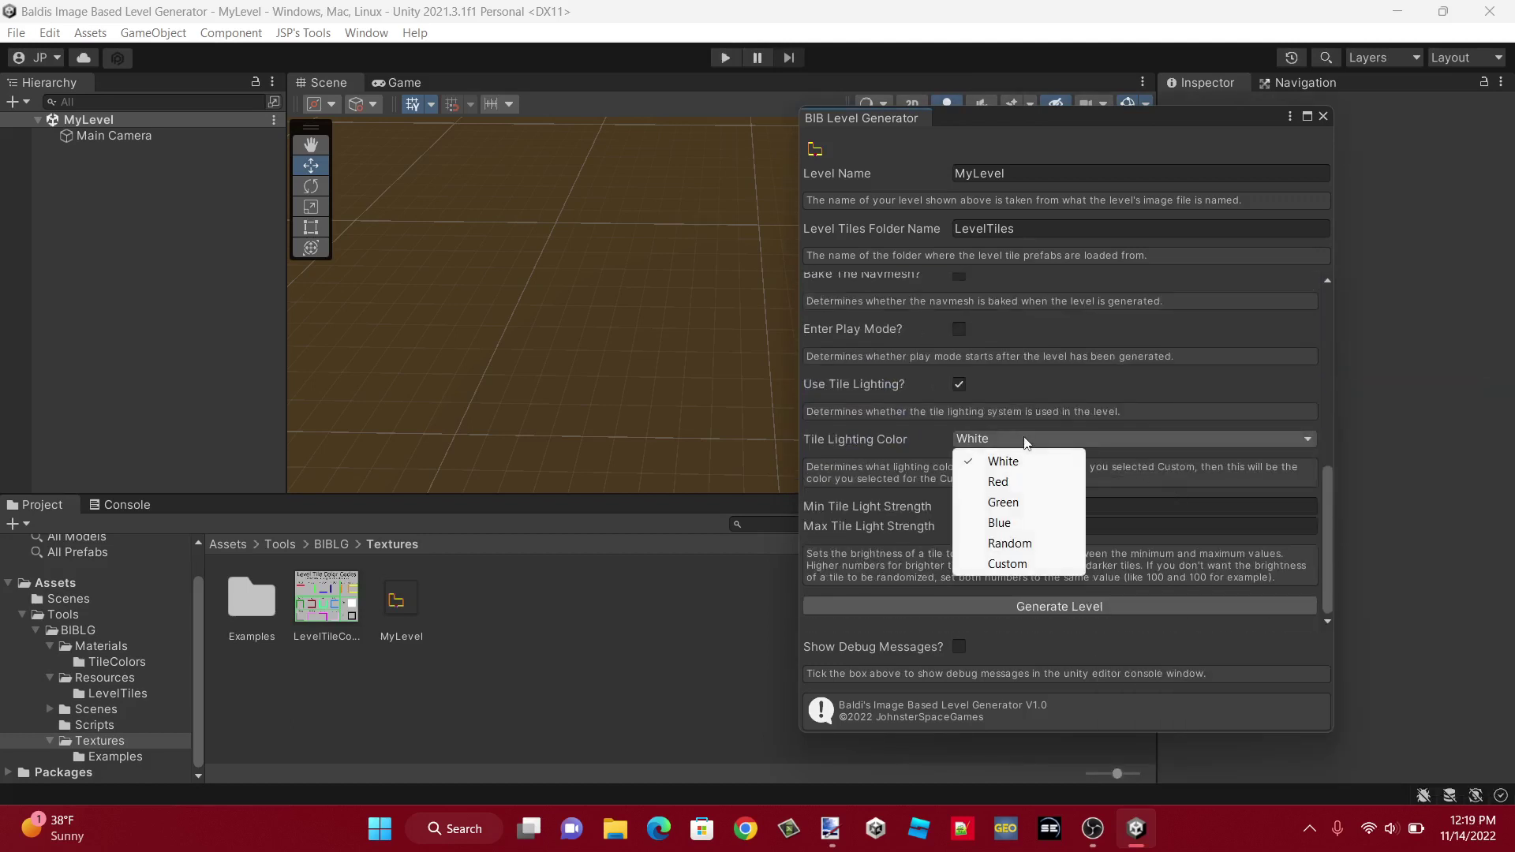
pyautogui.click(1040, 545)
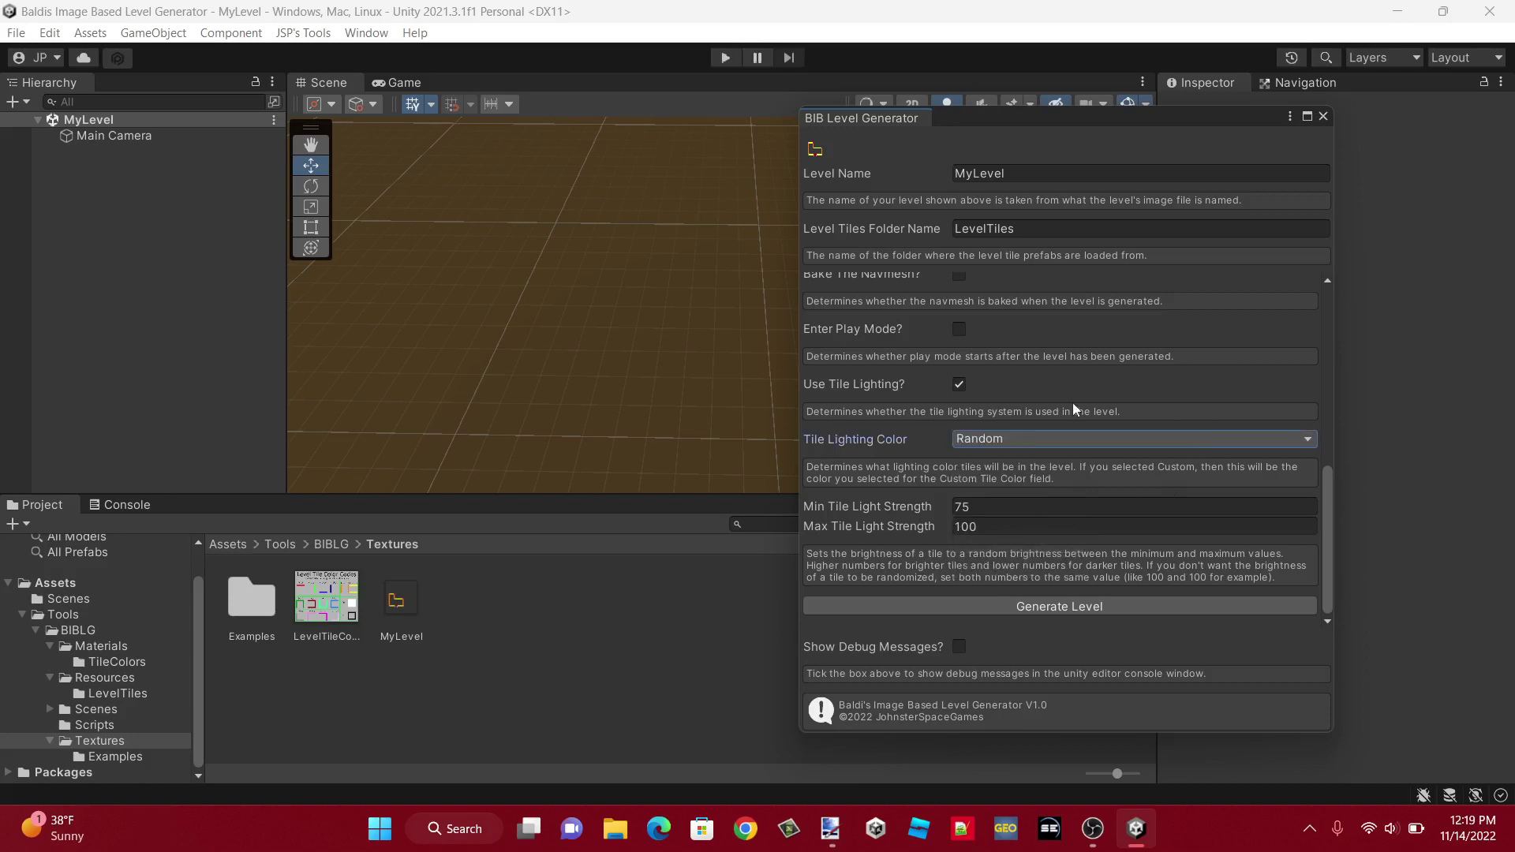
pyautogui.click(992, 514)
pyautogui.write('25')
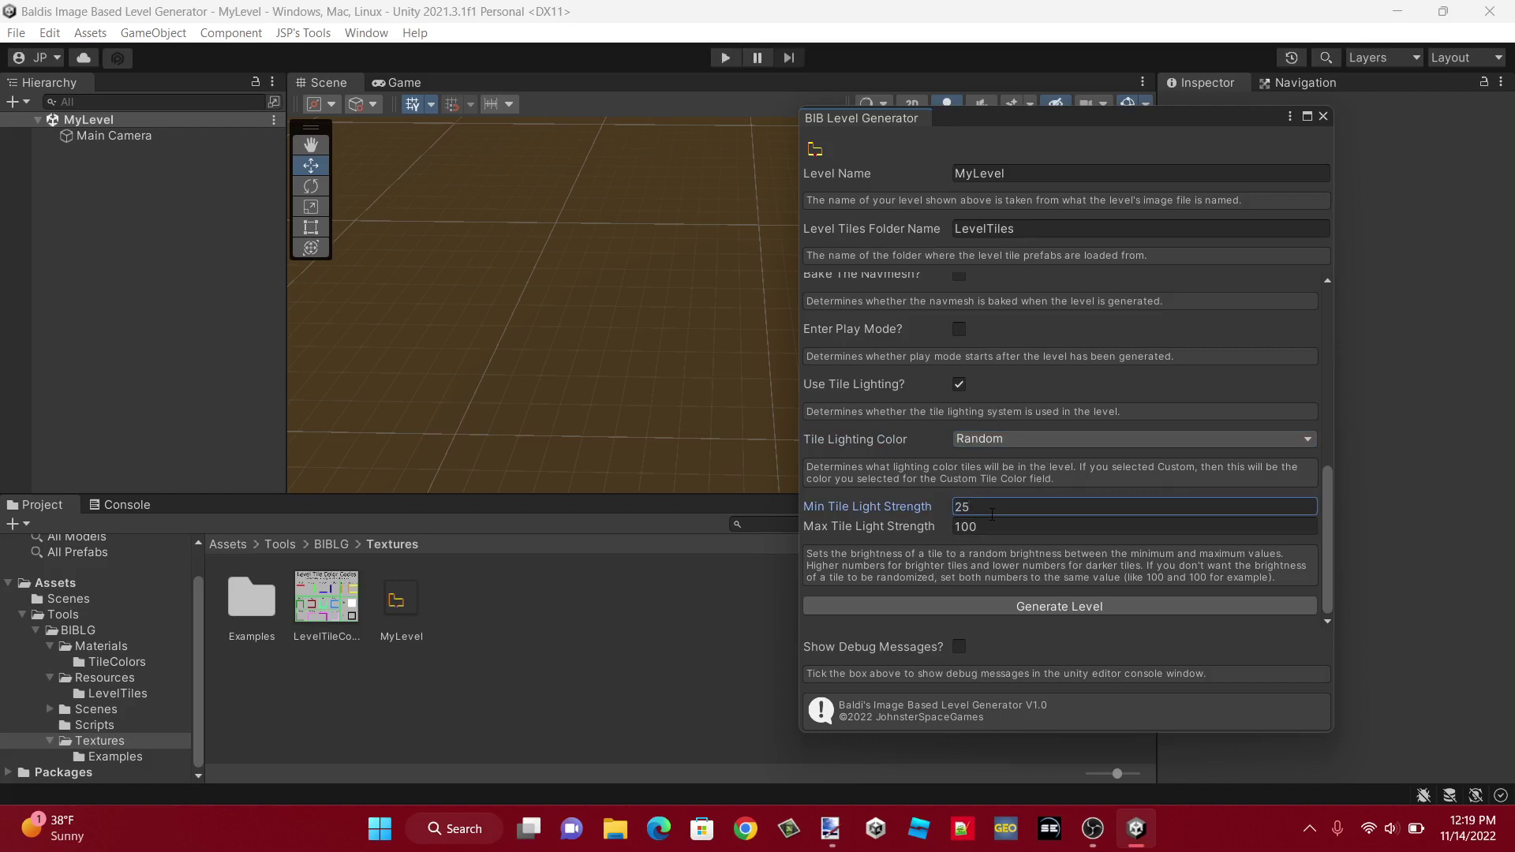
pyautogui.click(979, 525)
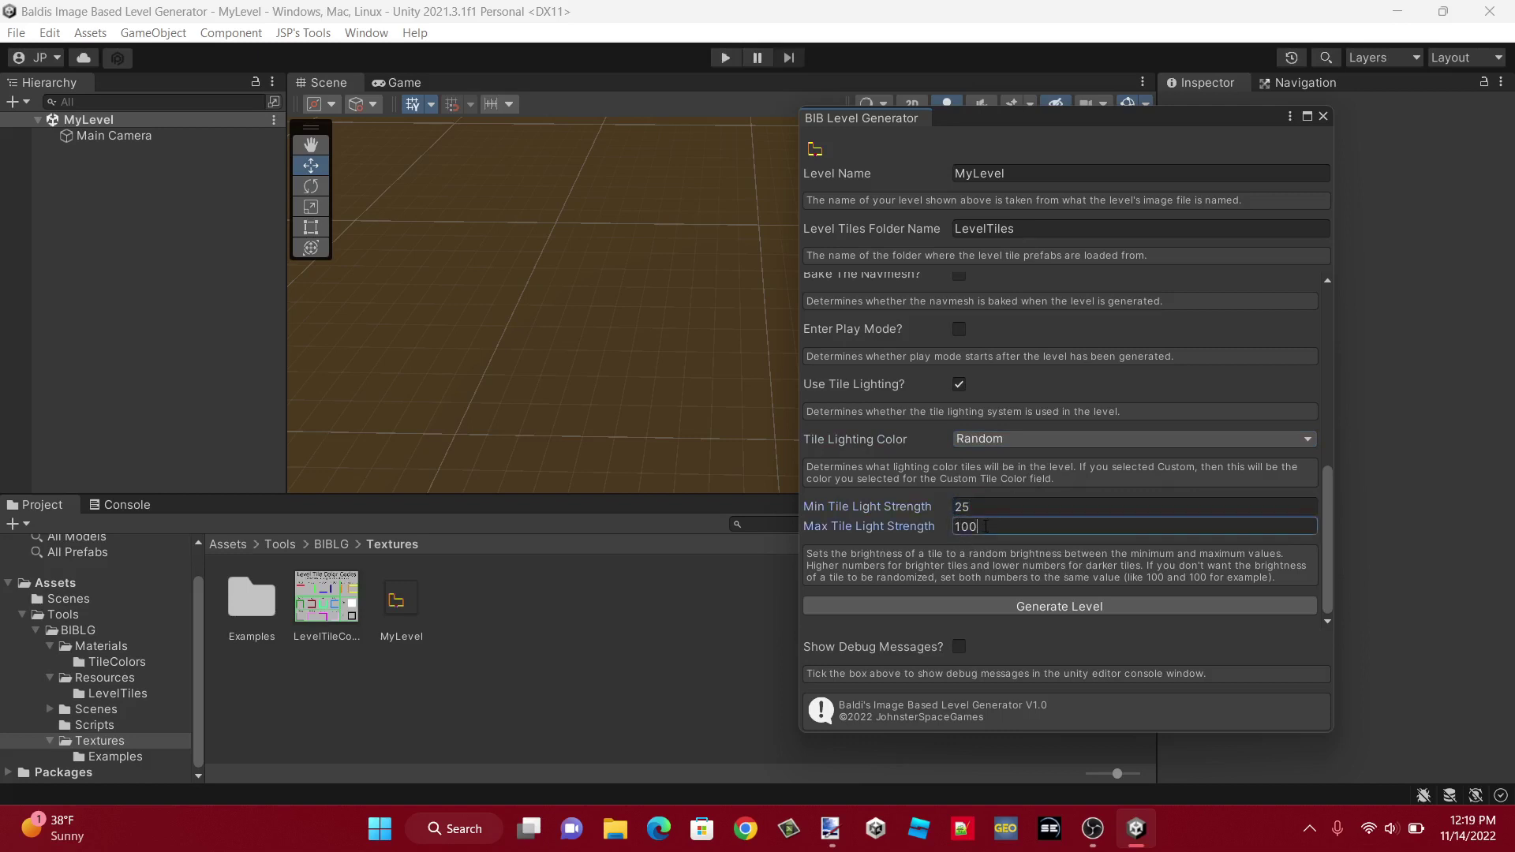
pyautogui.write('75')
pyautogui.click(994, 505)
pyautogui.write('25')
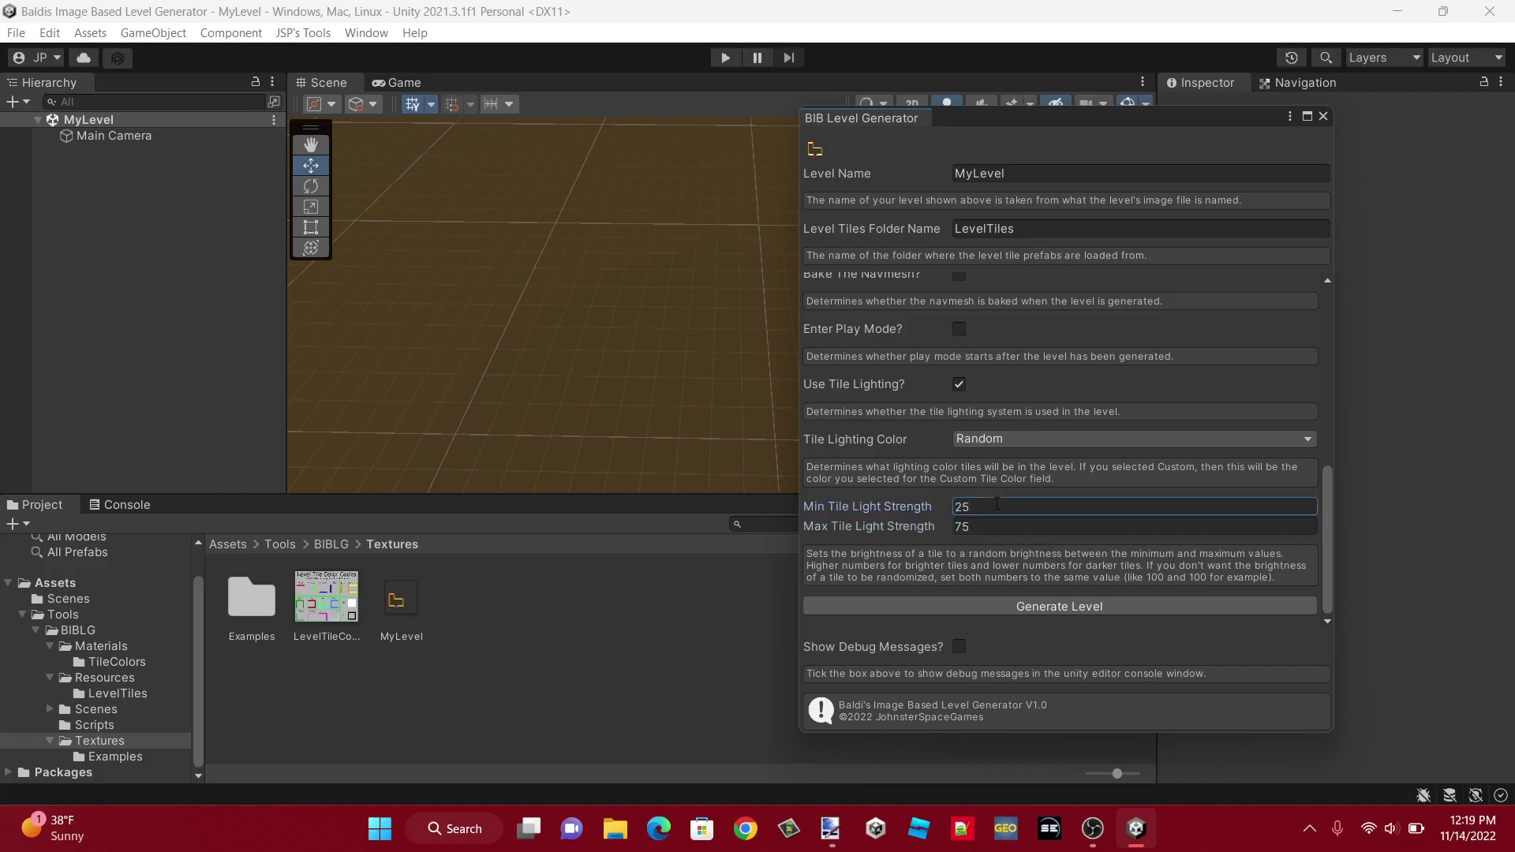
# - Generate the level and inspect it from several angles in the Scene view
pyautogui.click(1119, 603)
pyautogui.moveTo(1150, 409); pyautogui.dragTo(300, 406)
pyautogui.moveTo(172, 405); pyautogui.dragTo(931, 215)
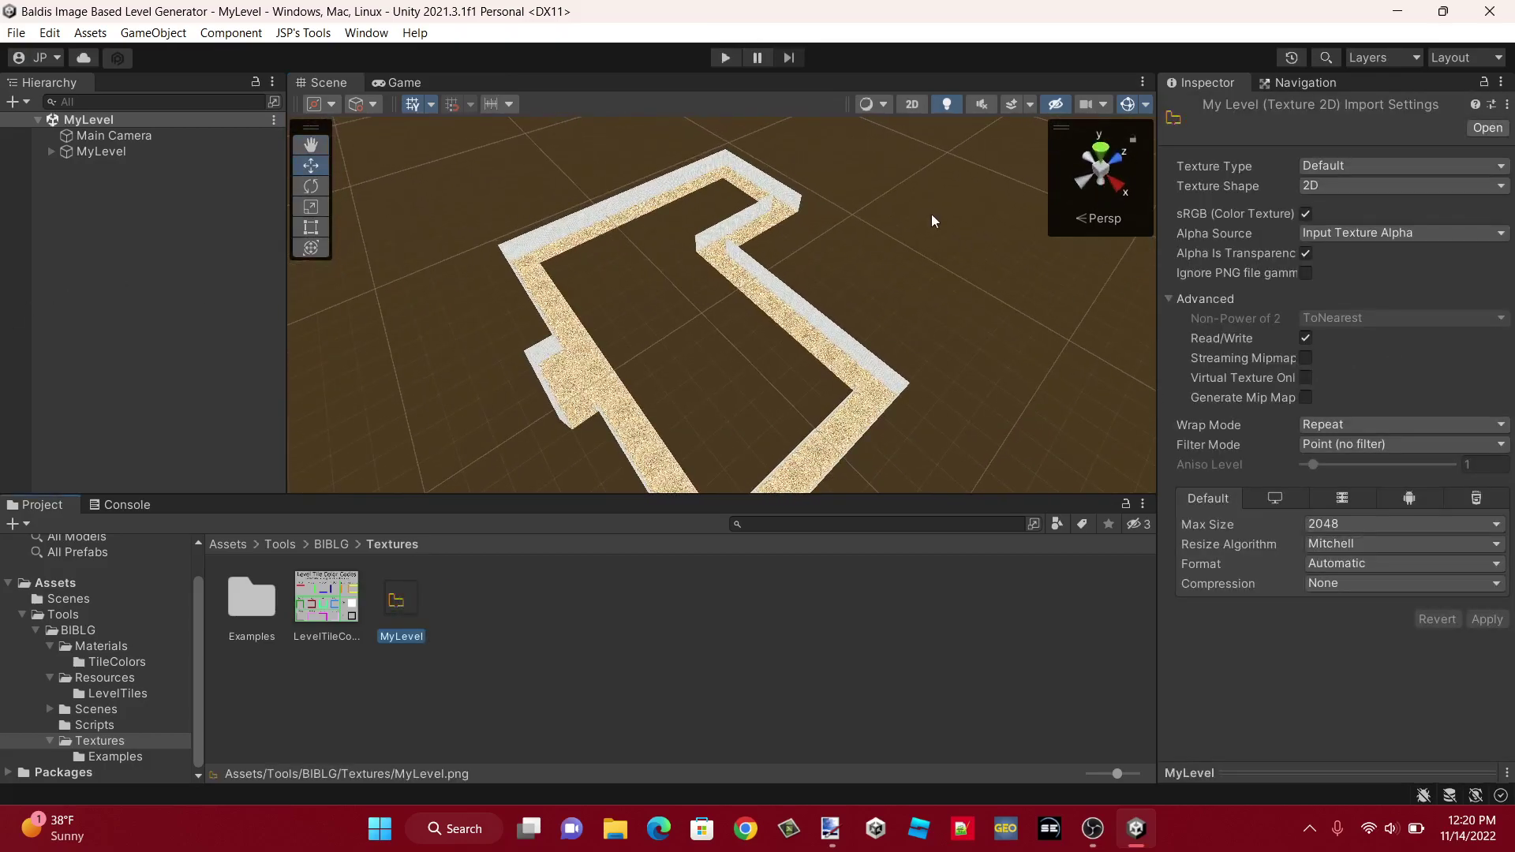
pyautogui.click(641, 560)
pyautogui.moveTo(671, 466); pyautogui.dragTo(1020, 371)
# - Run the level in play mode, examine the tile lighting in the Game and Scene views, and rerun it
pyautogui.click(397, 82)
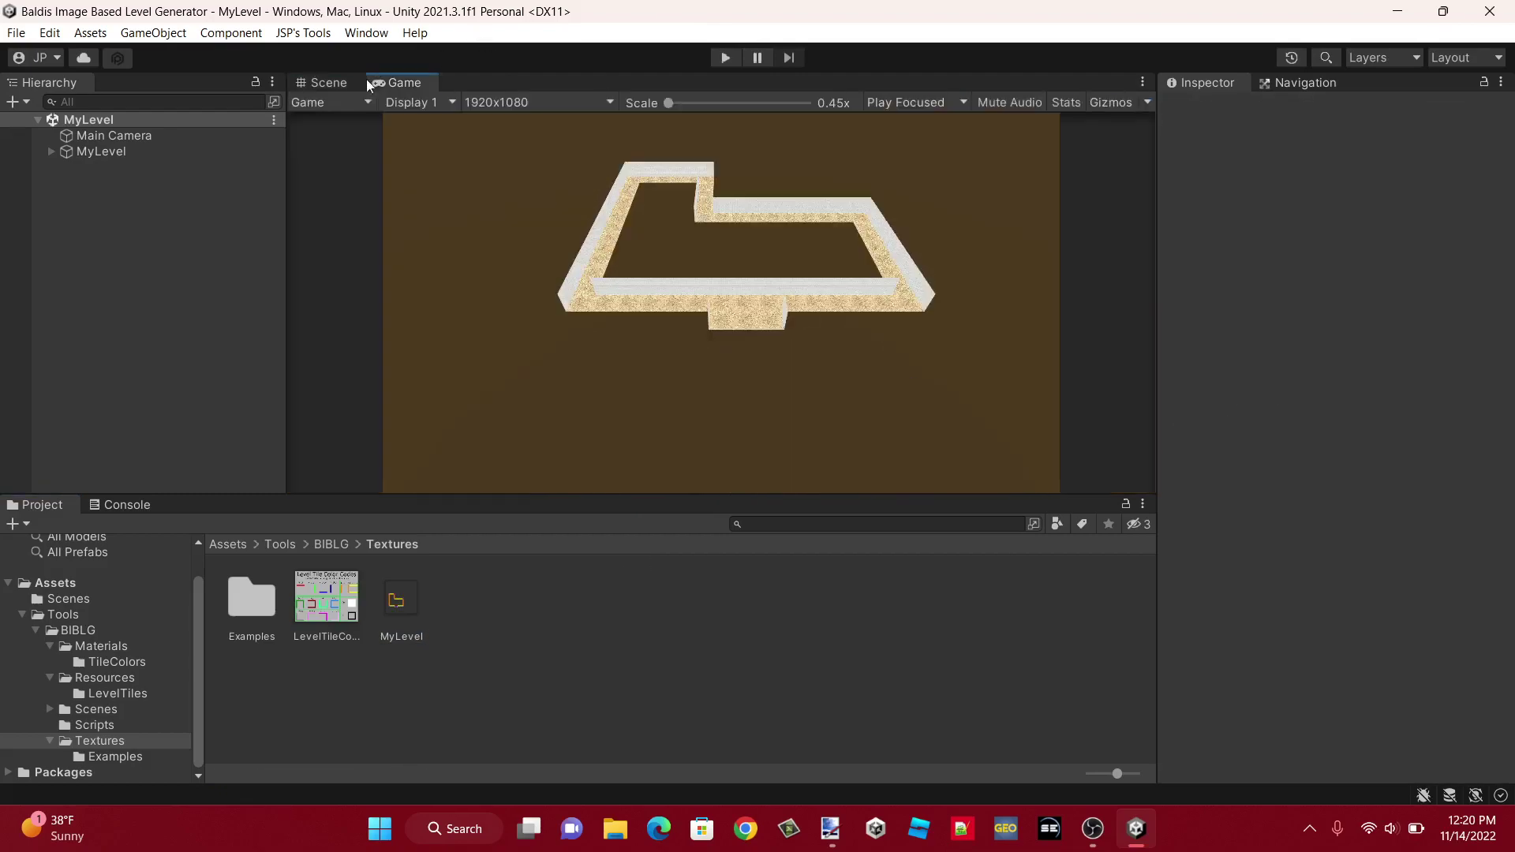
pyautogui.click(737, 58)
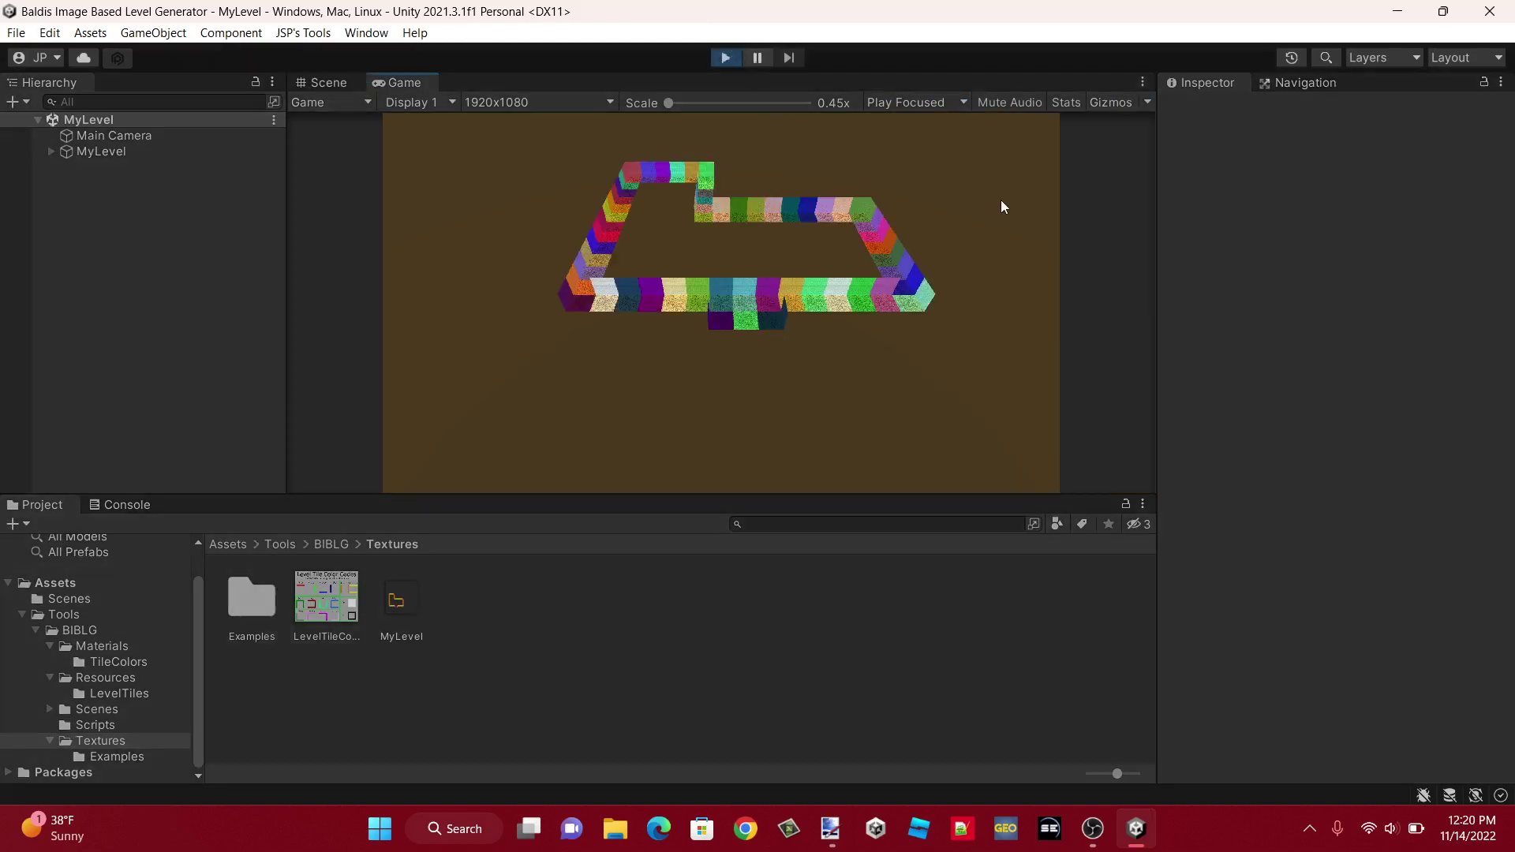
pyautogui.click(333, 84)
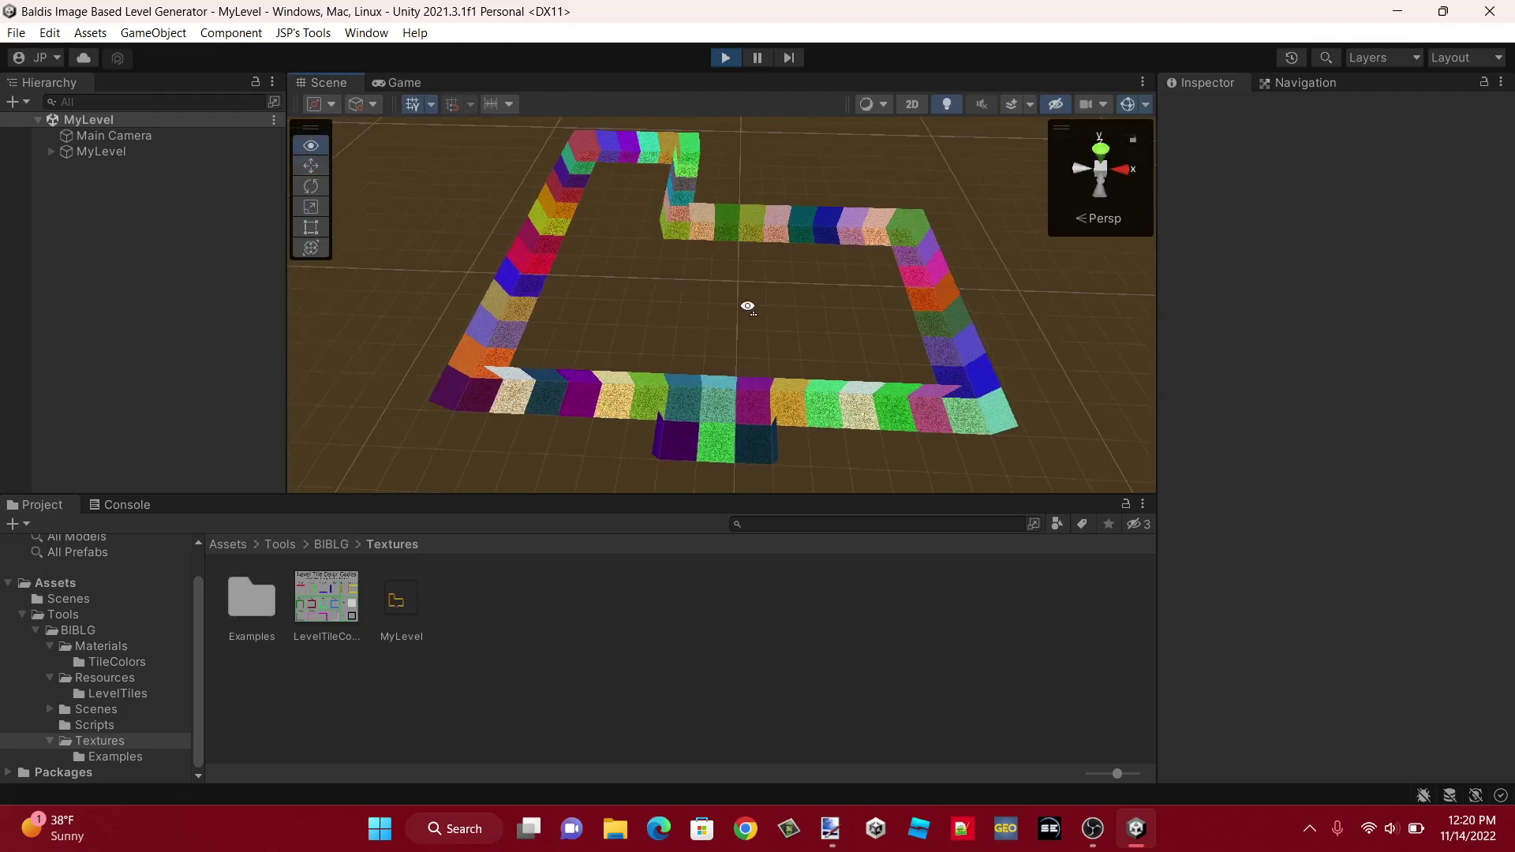
pyautogui.scroll(3, 748, 304)
pyautogui.moveTo(713, 276); pyautogui.dragTo(1324, 285)
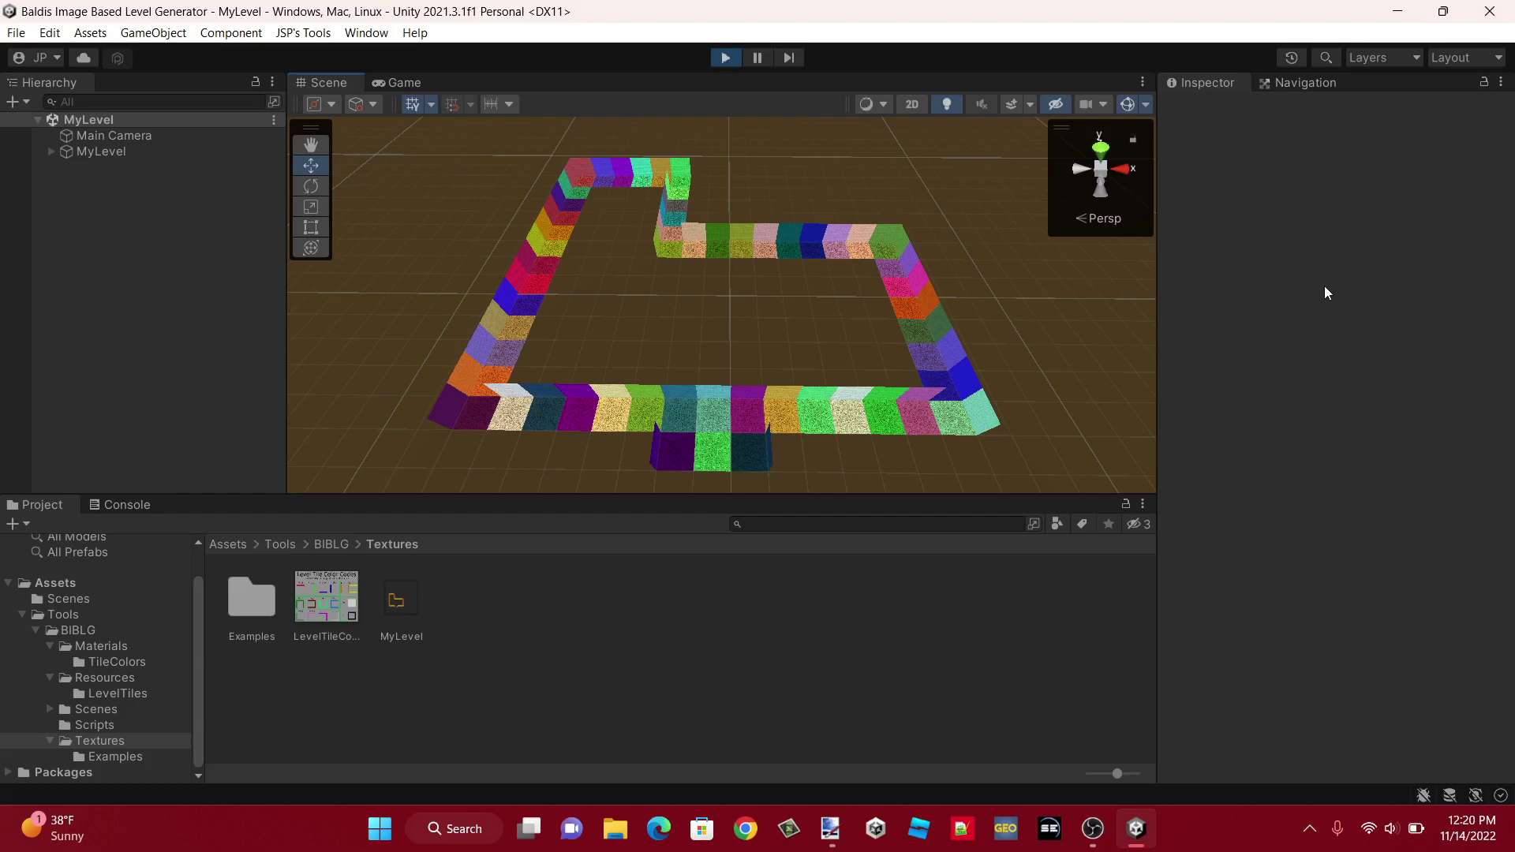
pyautogui.click(723, 60)
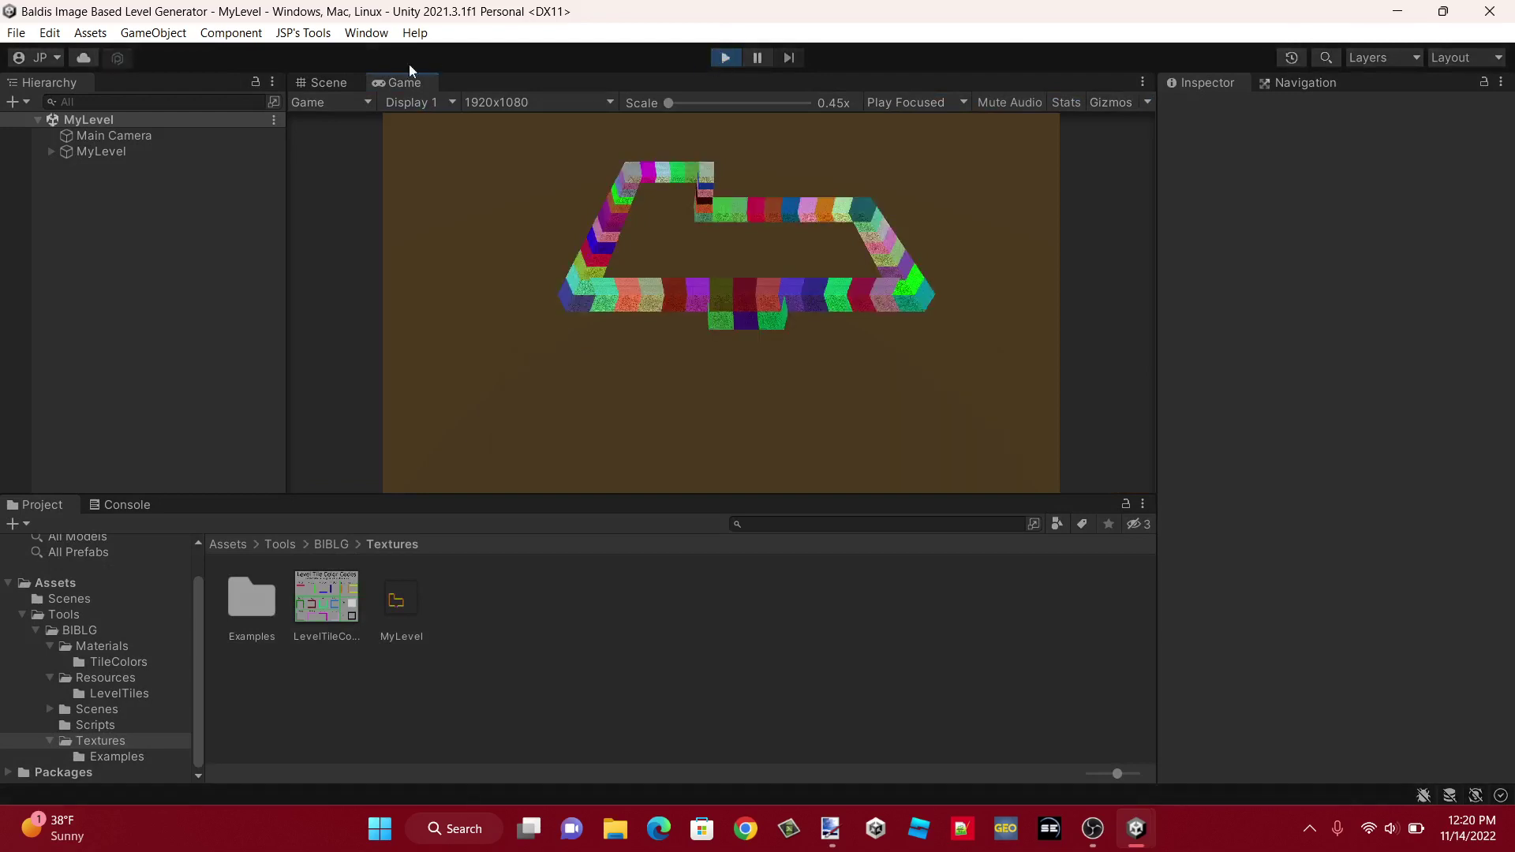
# - Rerun the level in play mode to compare its random tile colors, stop playback and return to the Scene view
pyautogui.click(323, 82)
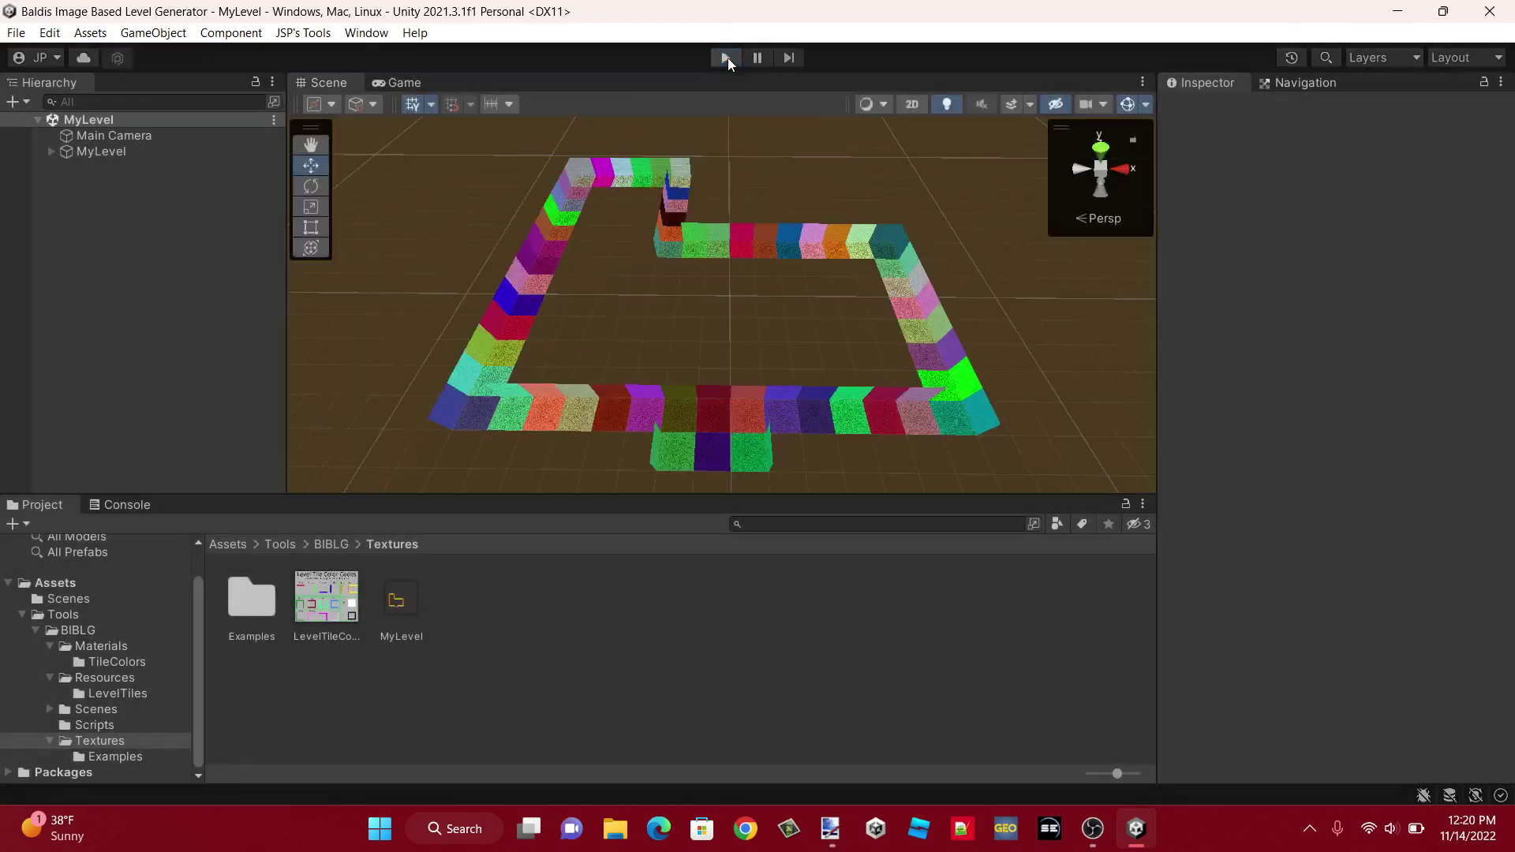
pyautogui.click(728, 58)
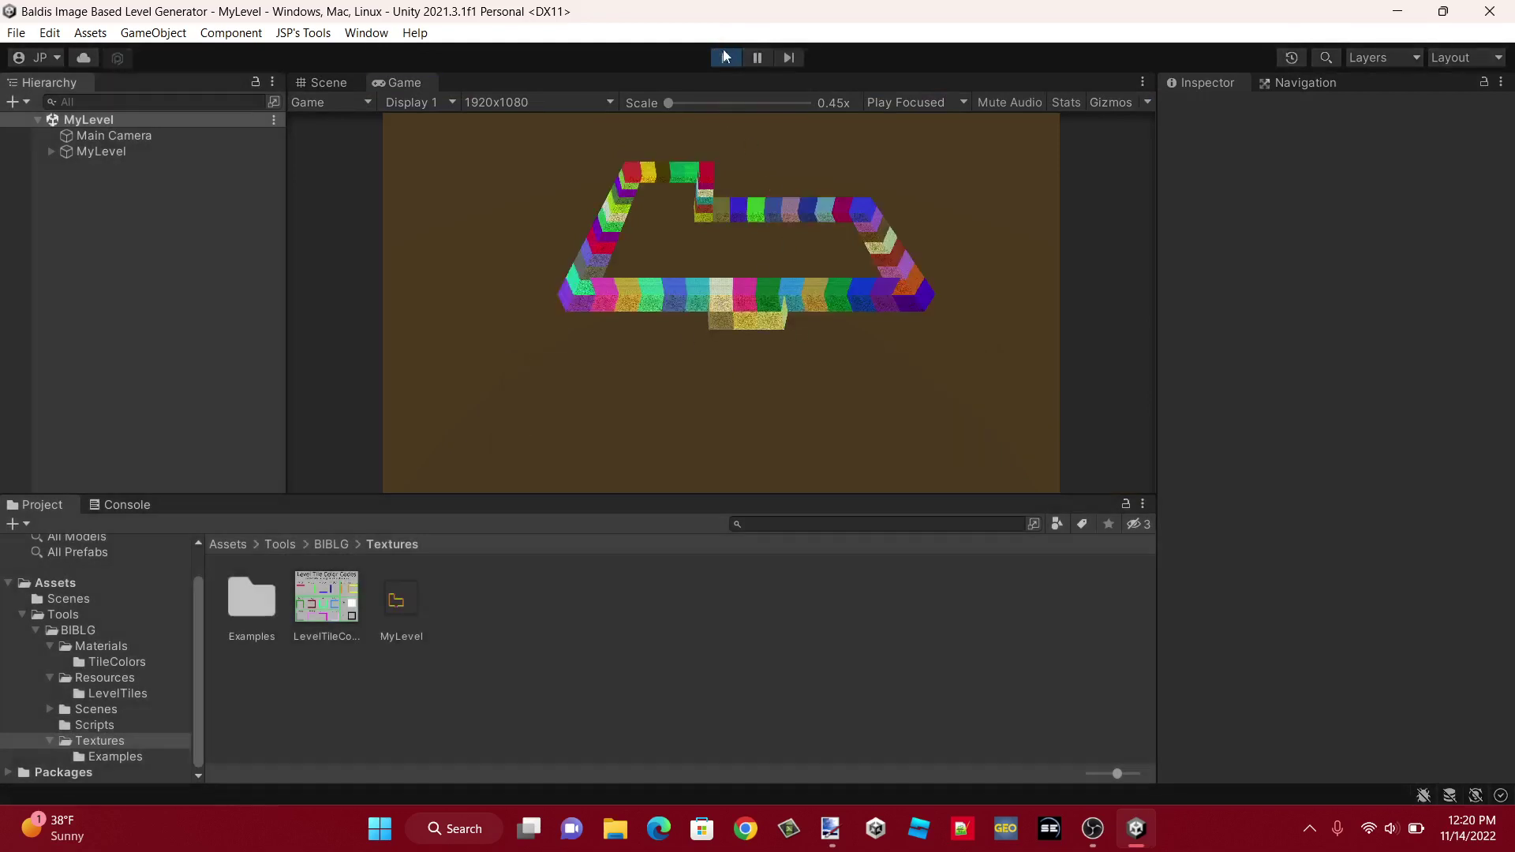
pyautogui.click(726, 57)
pyautogui.click(722, 57)
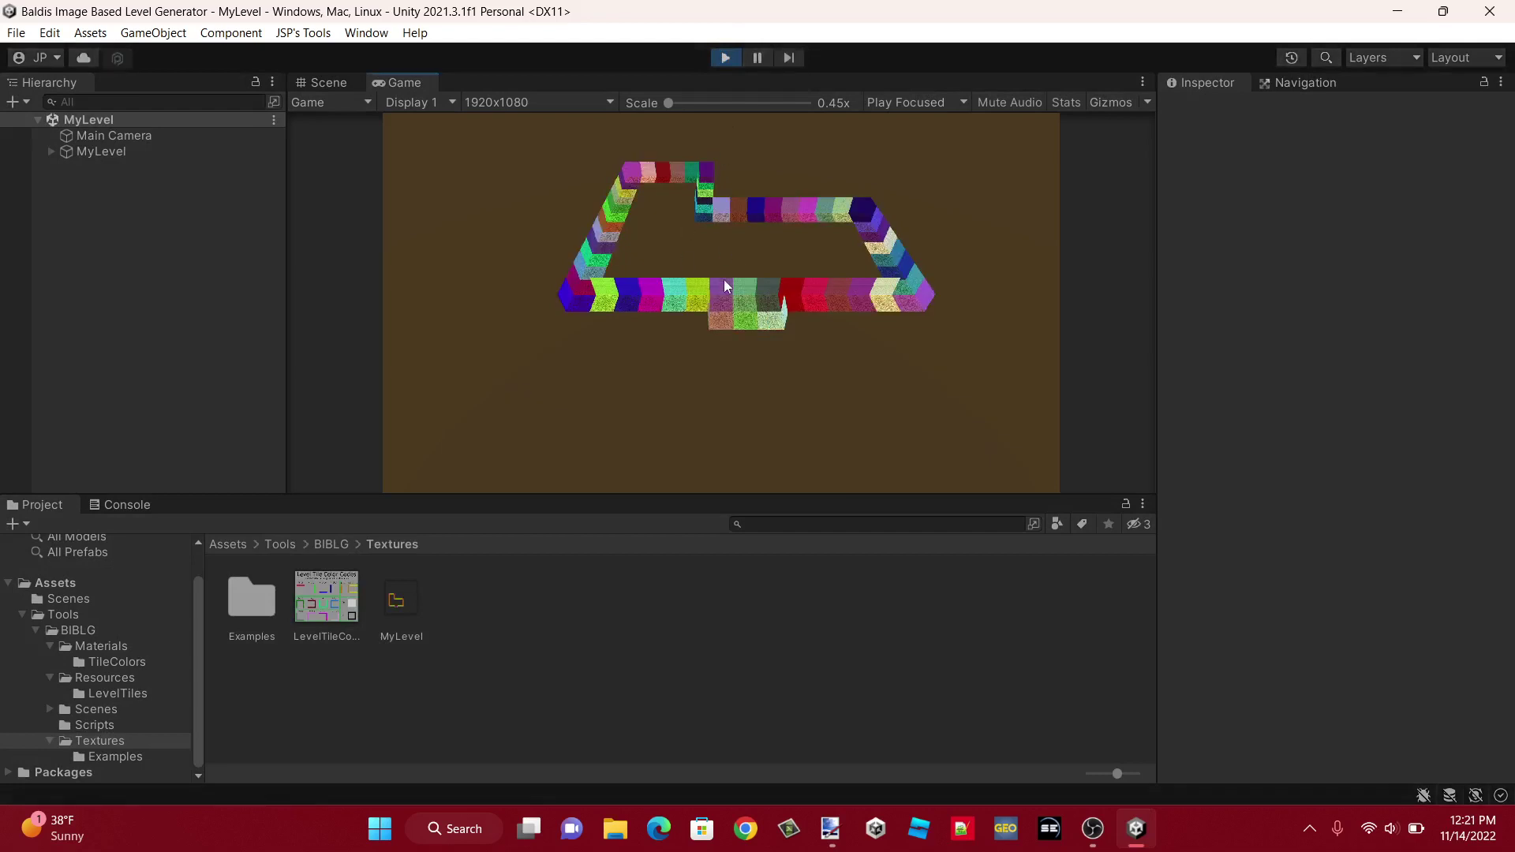
pyautogui.click(725, 57)
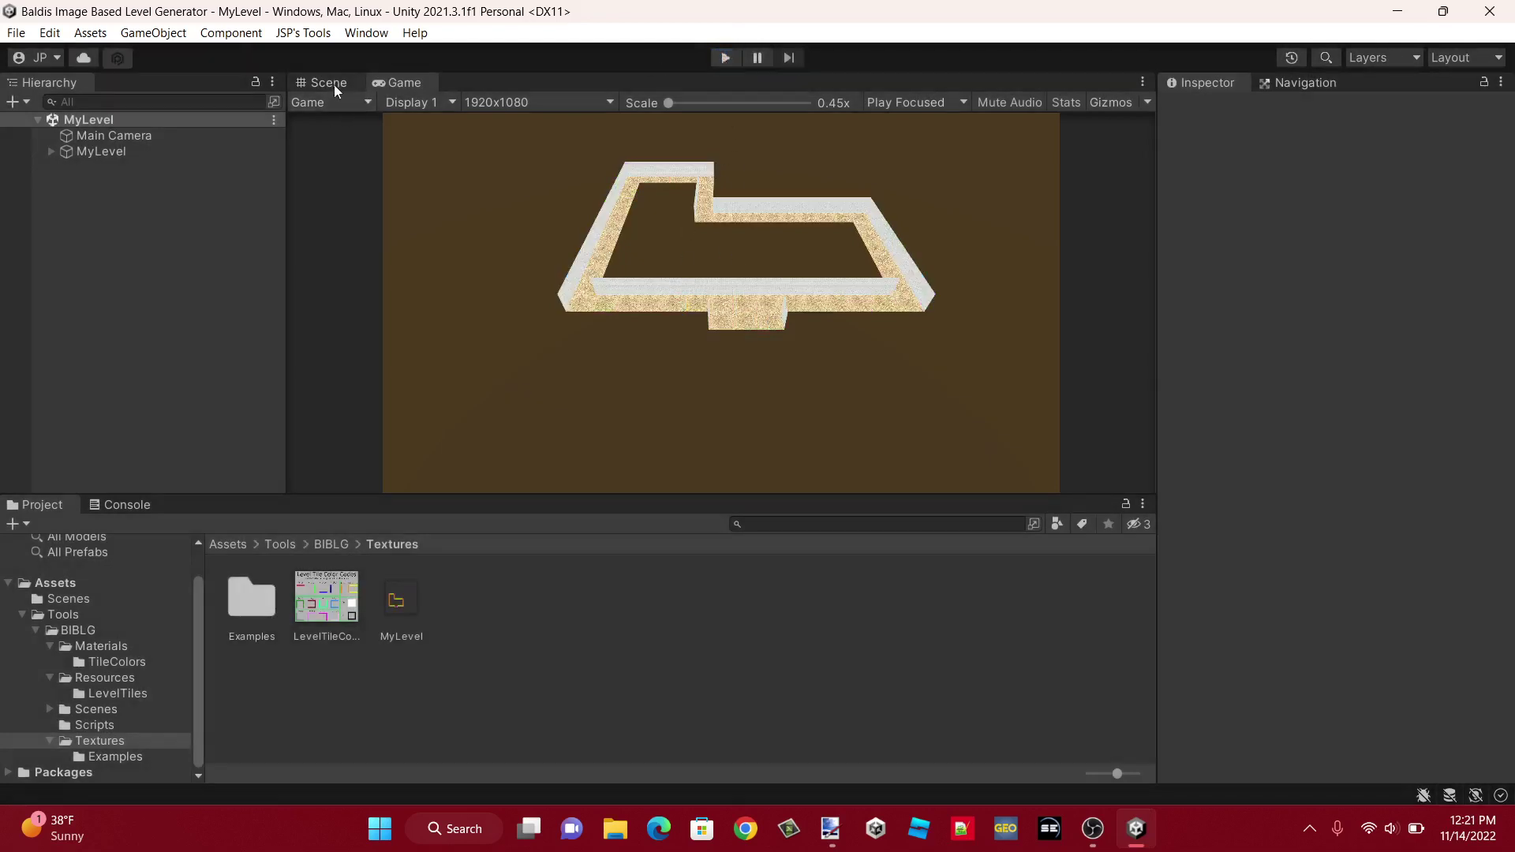
pyautogui.click(332, 83)
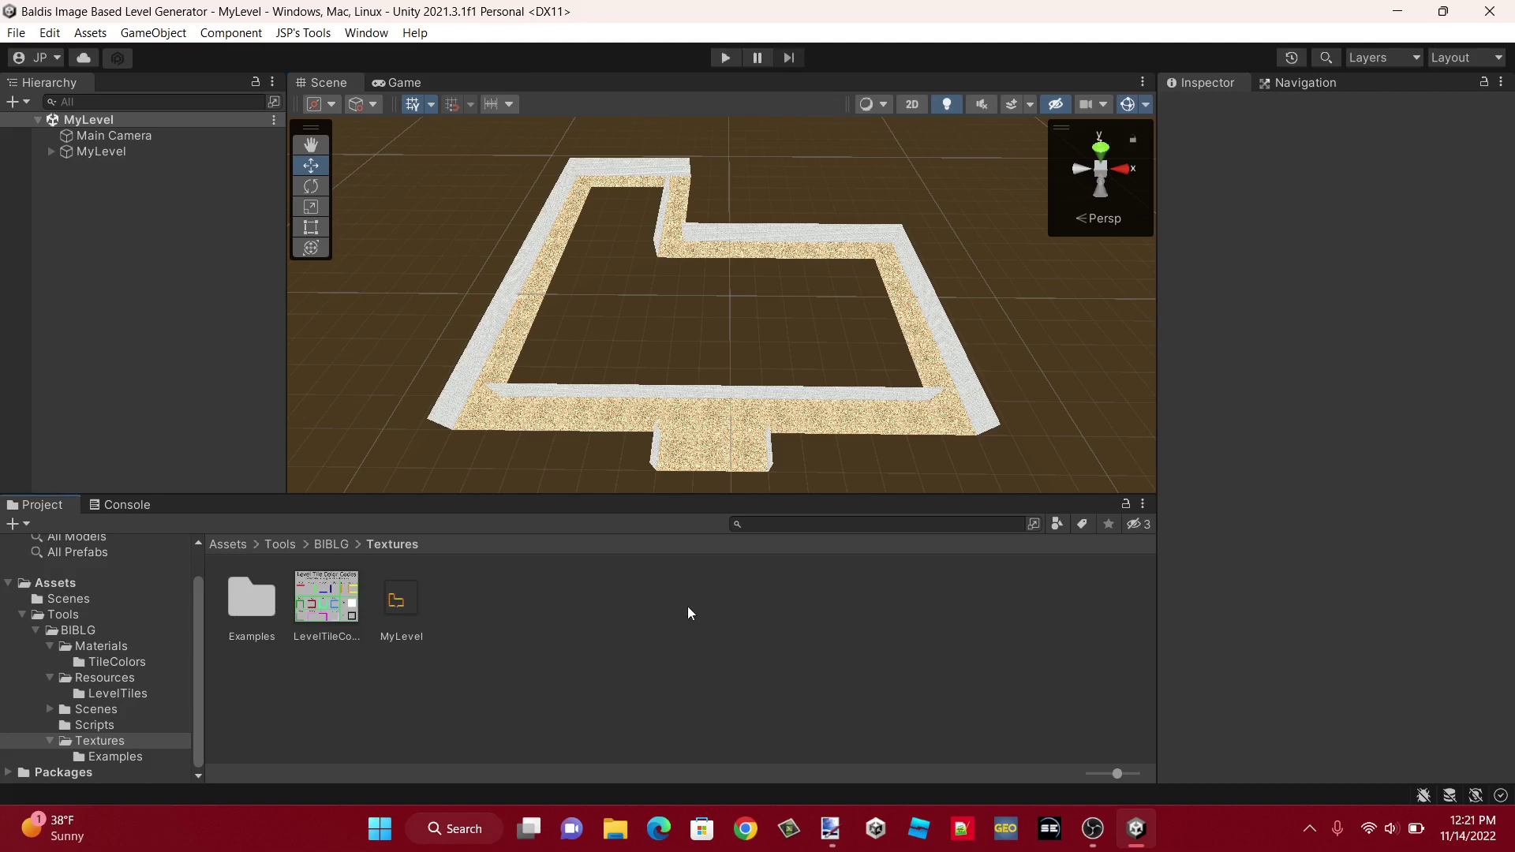
pyautogui.click(1264, 84)
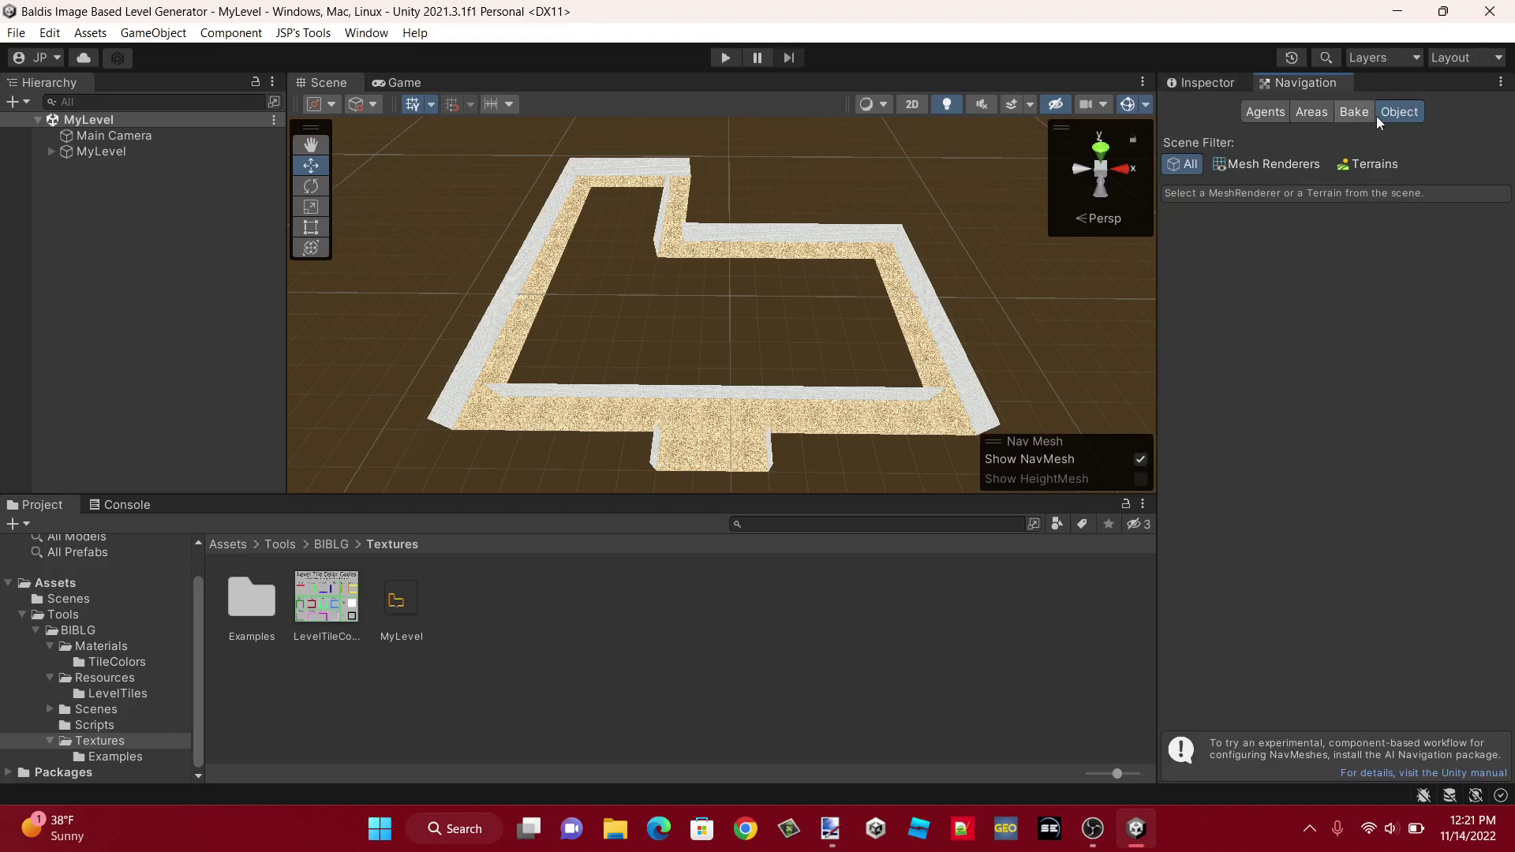
pyautogui.click(1206, 84)
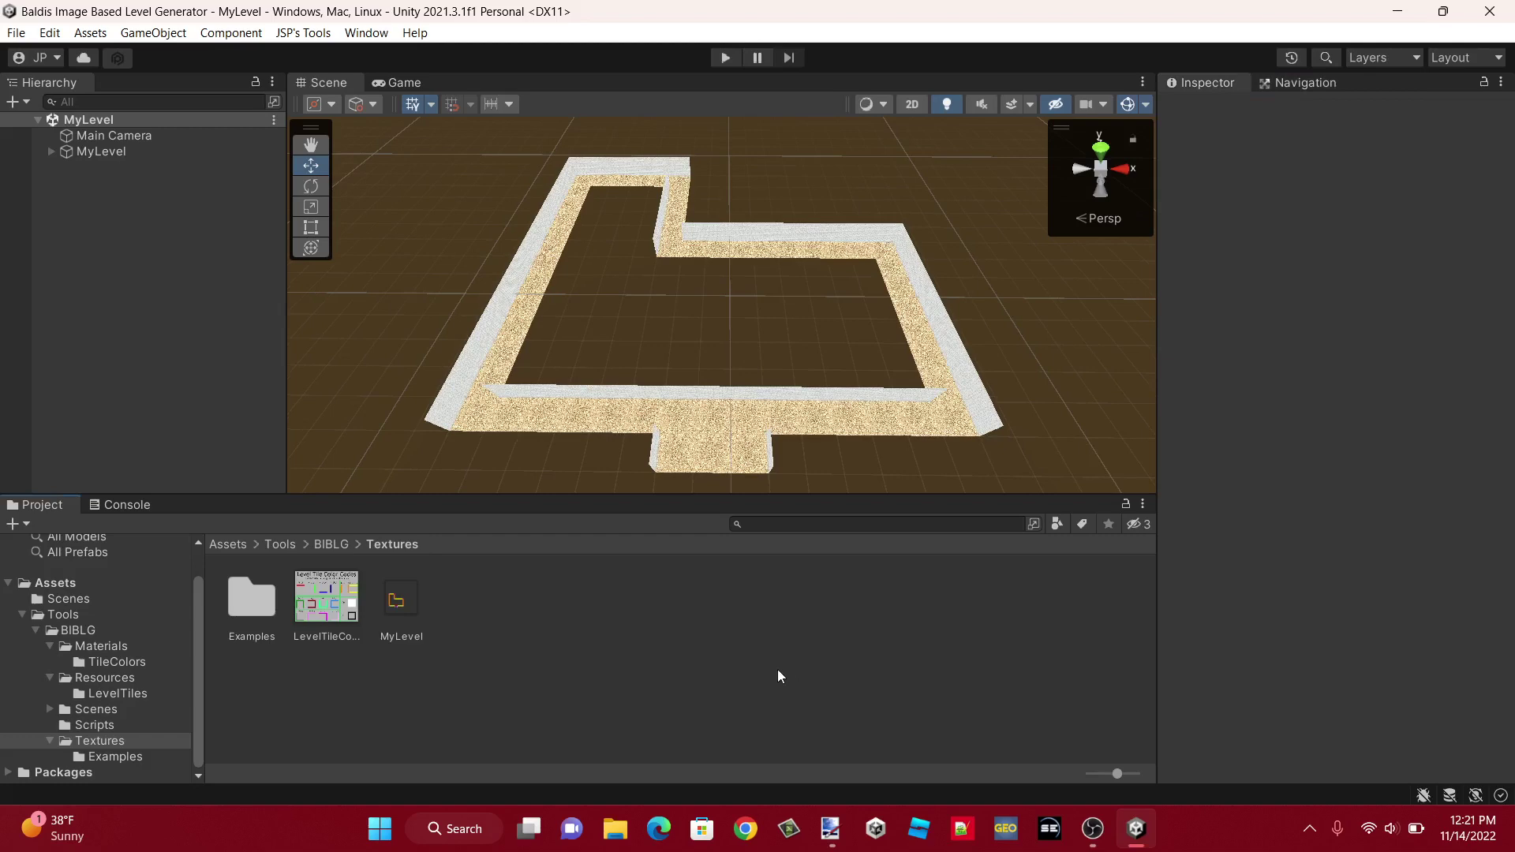
# - Open the Demo scene from the BIBLG Scenes folder and look over its textured level and color-coded level
pyautogui.click(138, 709)
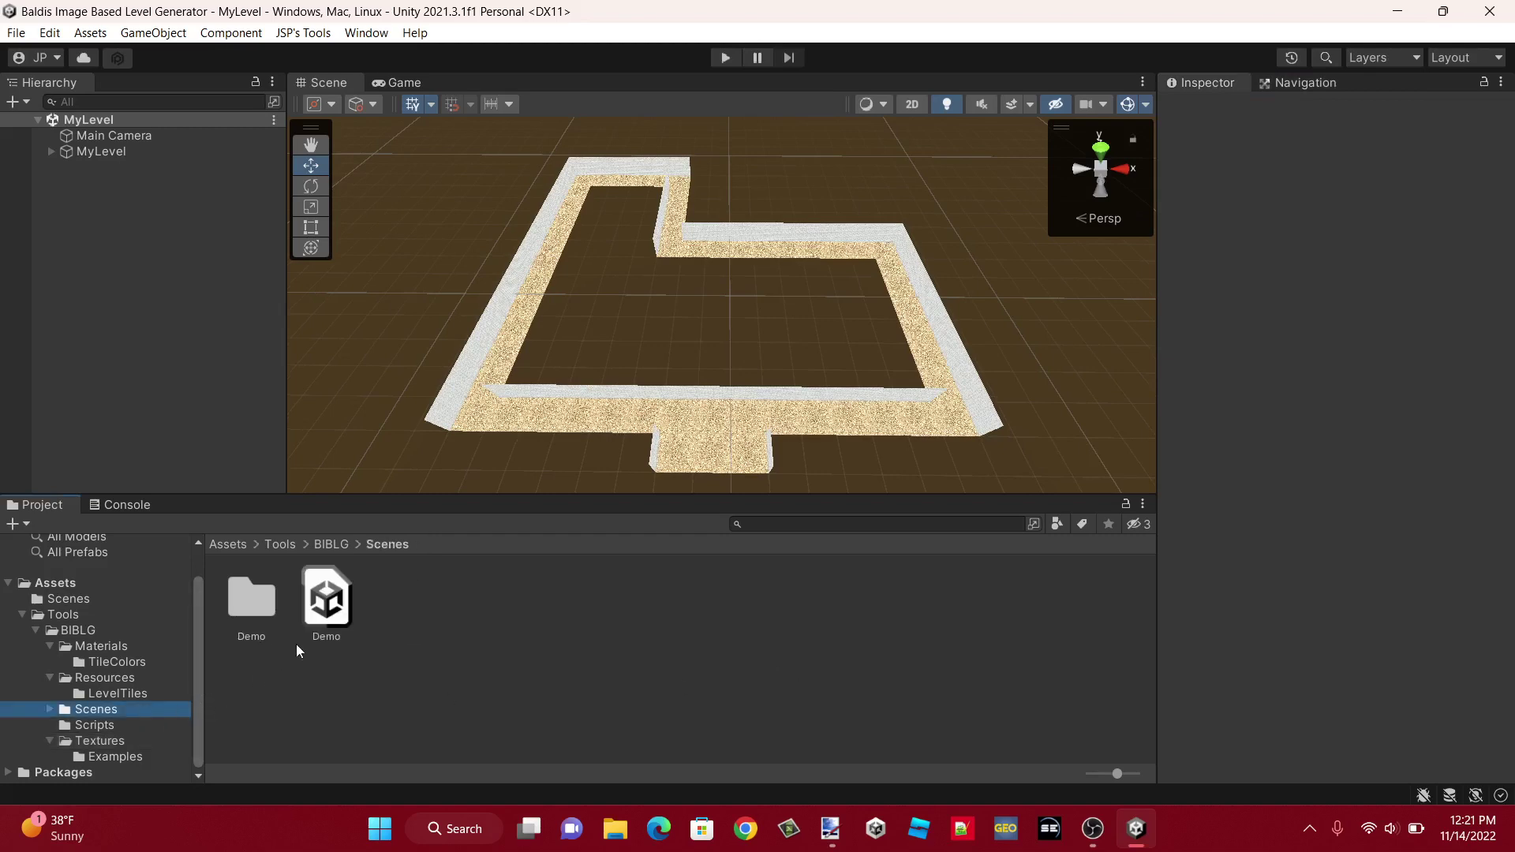
pyautogui.doubleClick(313, 626)
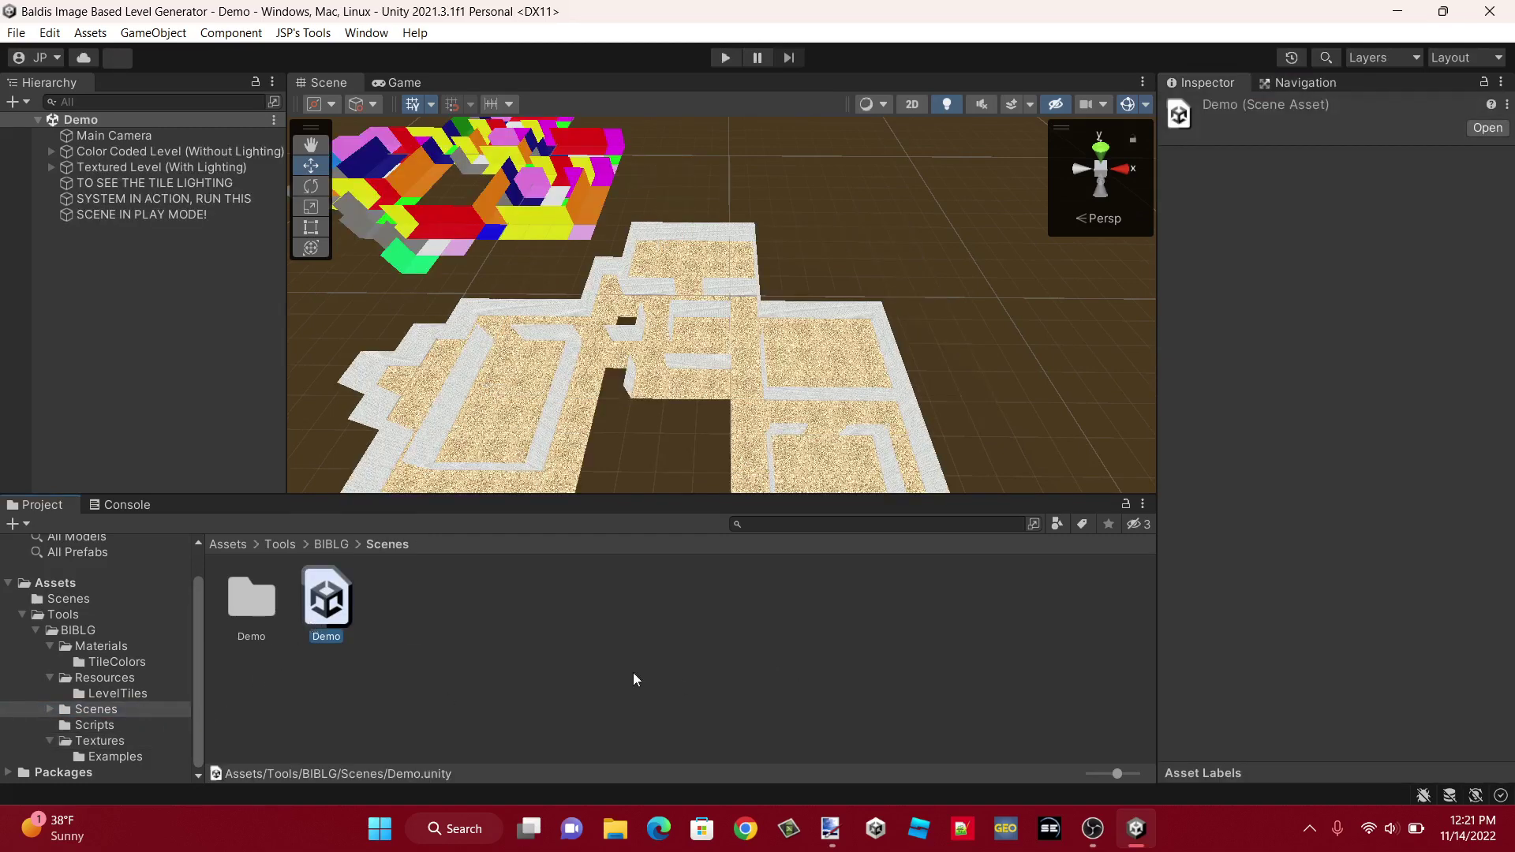
pyautogui.click(659, 676)
pyautogui.moveTo(379, 141); pyautogui.dragTo(357, 514)
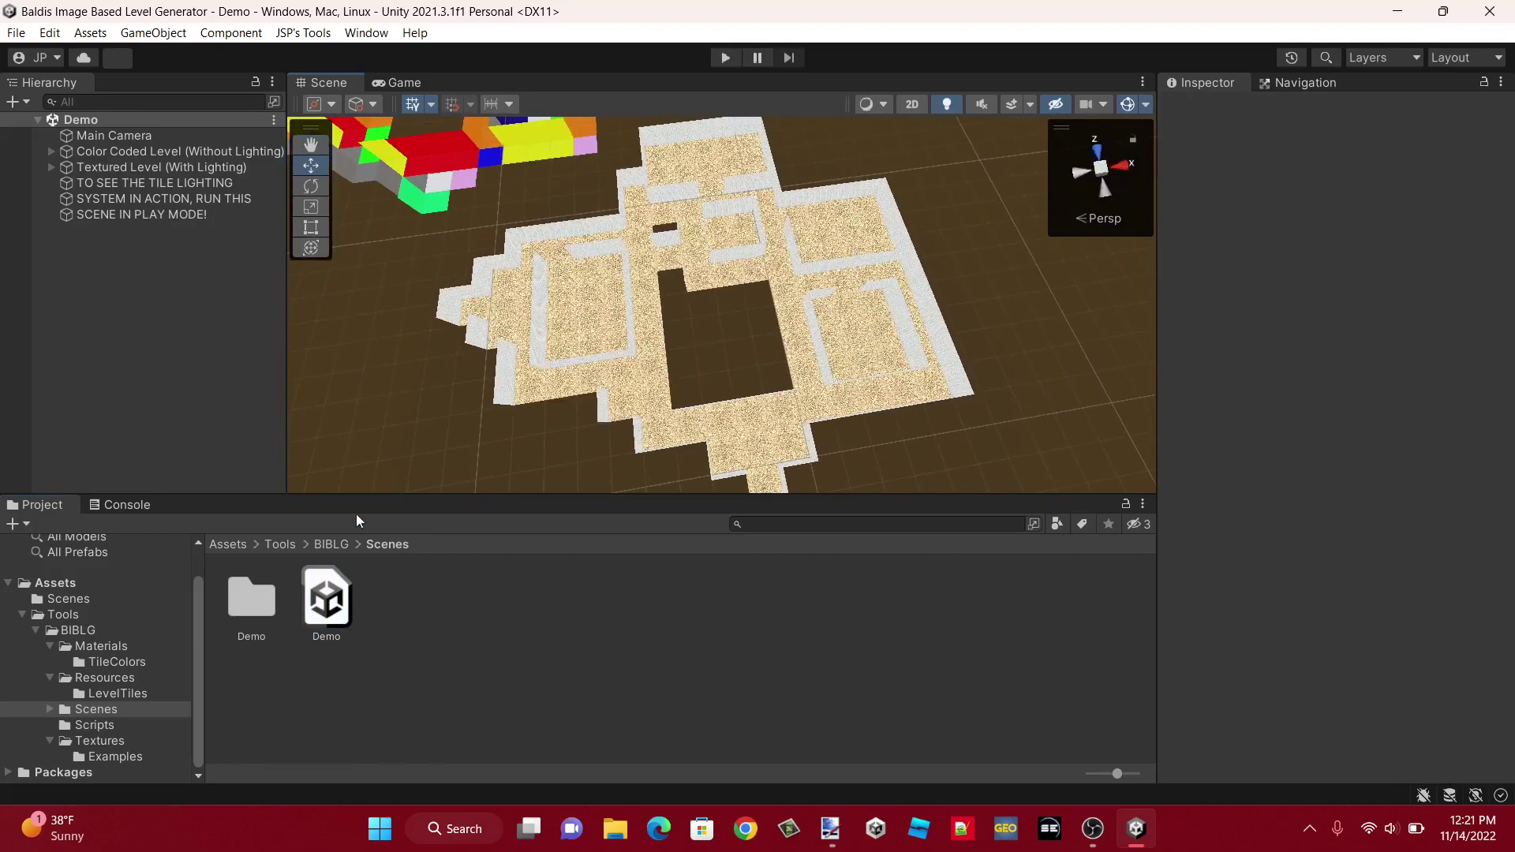
# - Reopen the MyLevel scene from the main Scenes folder and frame the Main Camera in the Scene view
pyautogui.click(101, 600)
pyautogui.doubleClick(251, 599)
pyautogui.moveTo(805, 458); pyautogui.dragTo(584, 237)
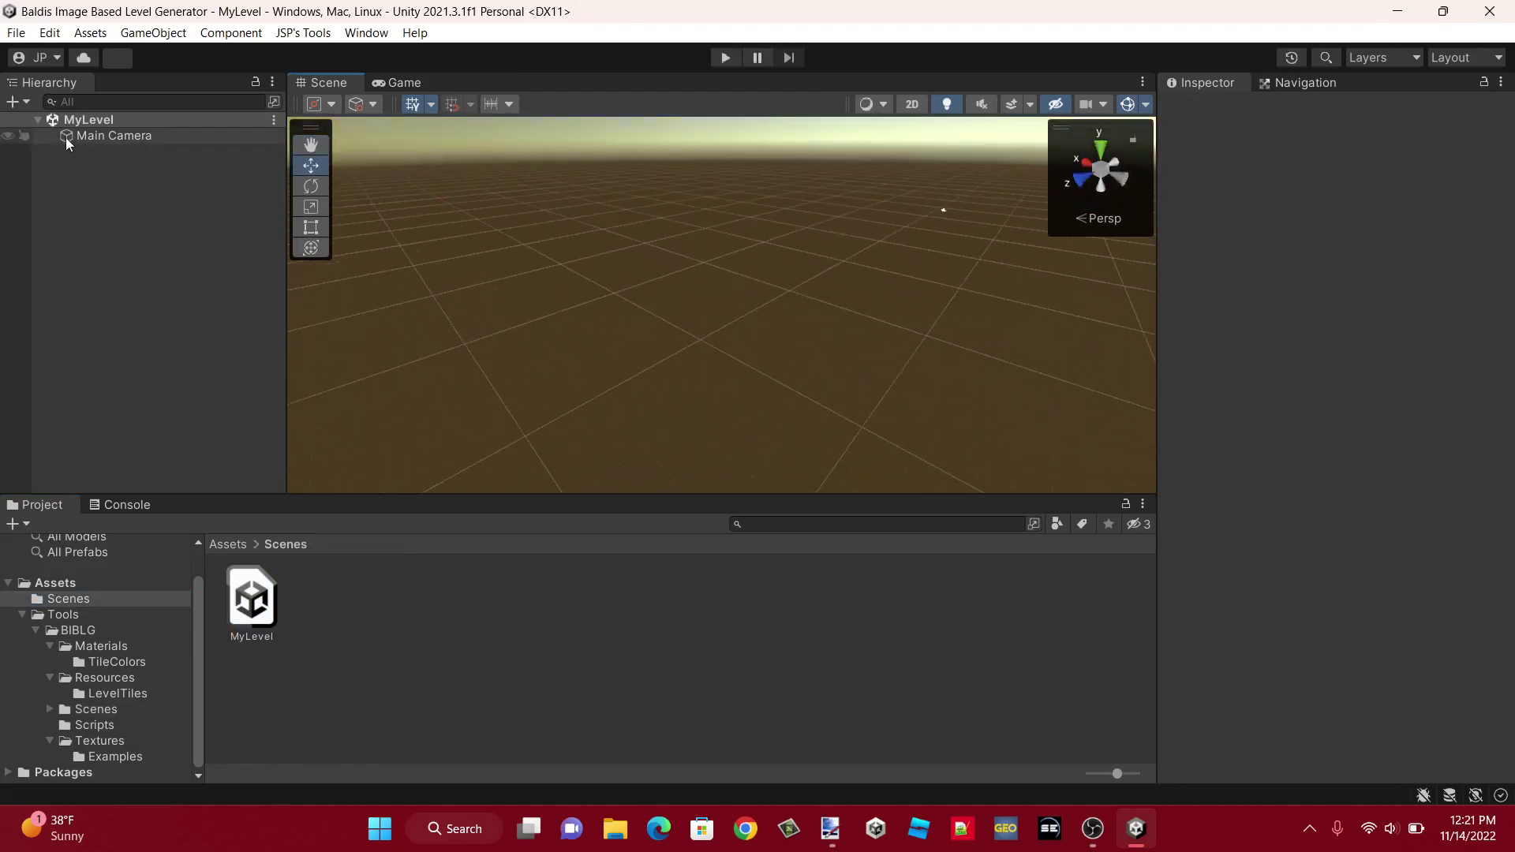
pyautogui.doubleClick(67, 138)
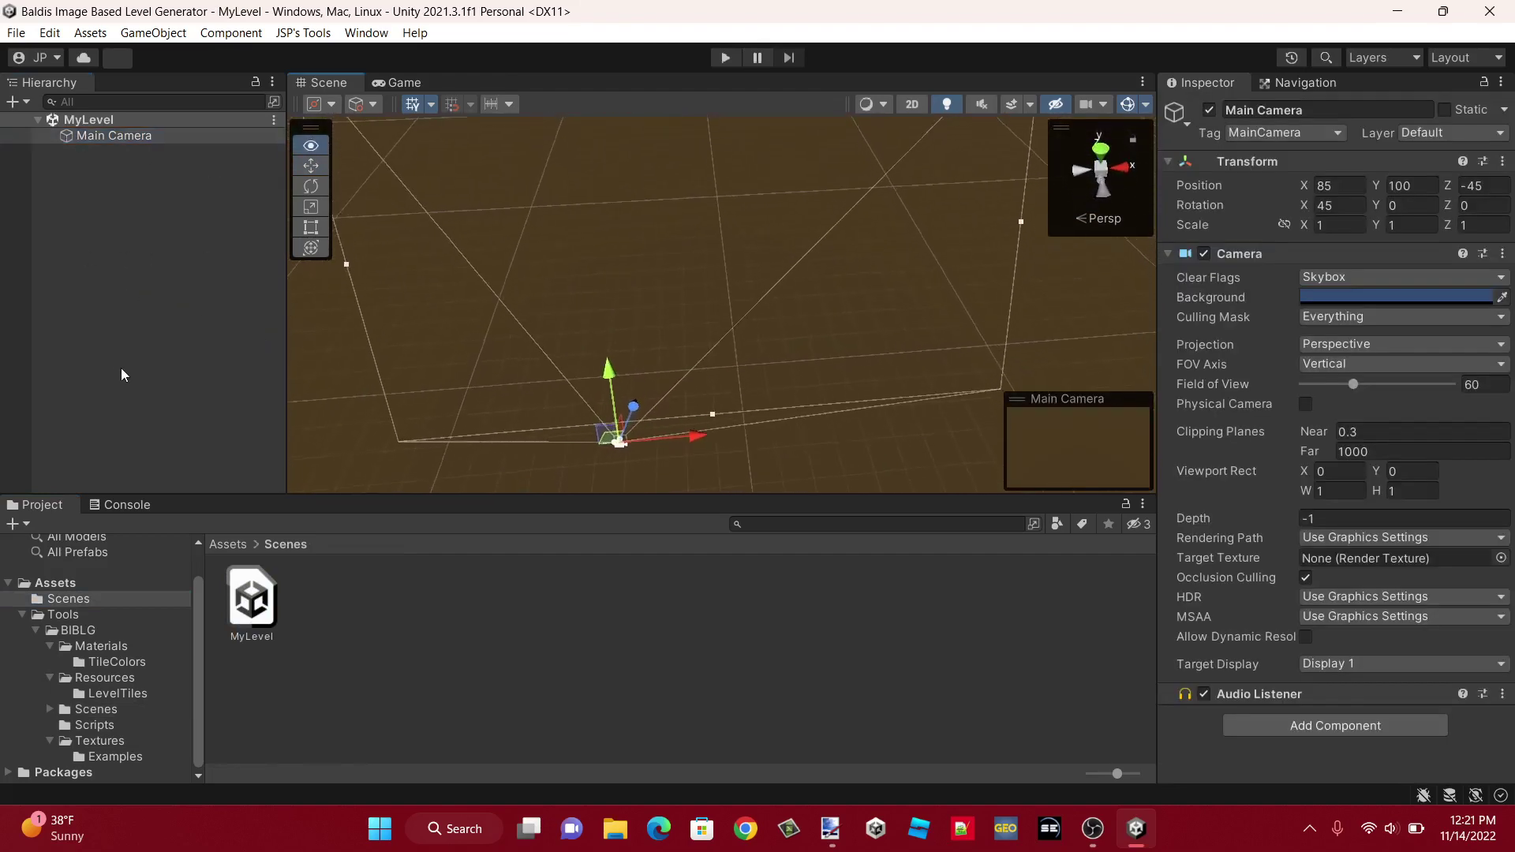
pyautogui.click(641, 619)
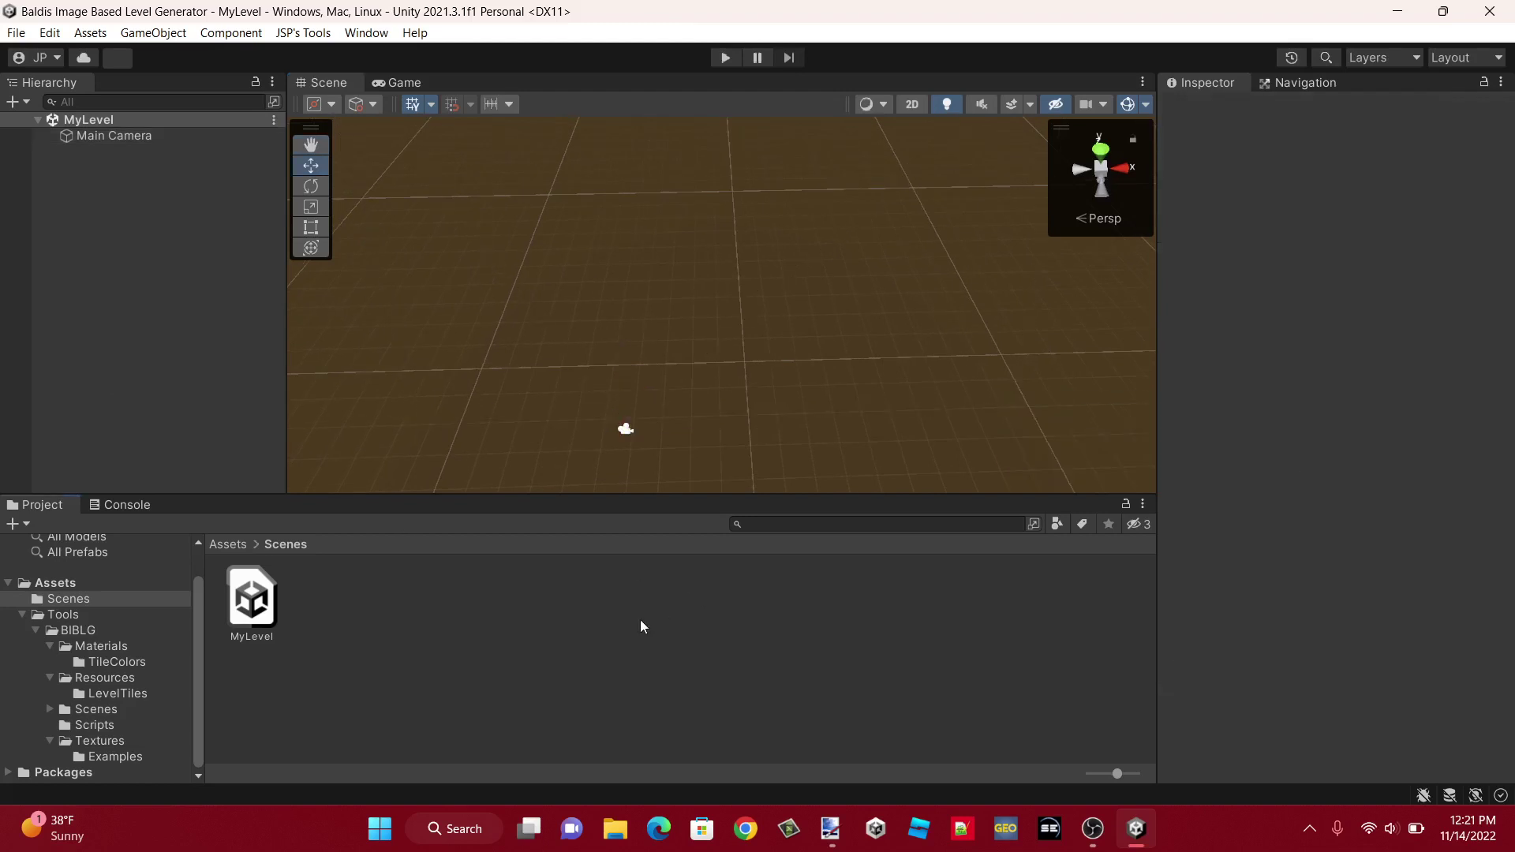
# - Open the BIB Level Generator and assign the MyLevel image from the BIBLG Textures folder as the level image file
pyautogui.click(93, 759)
pyautogui.click(95, 742)
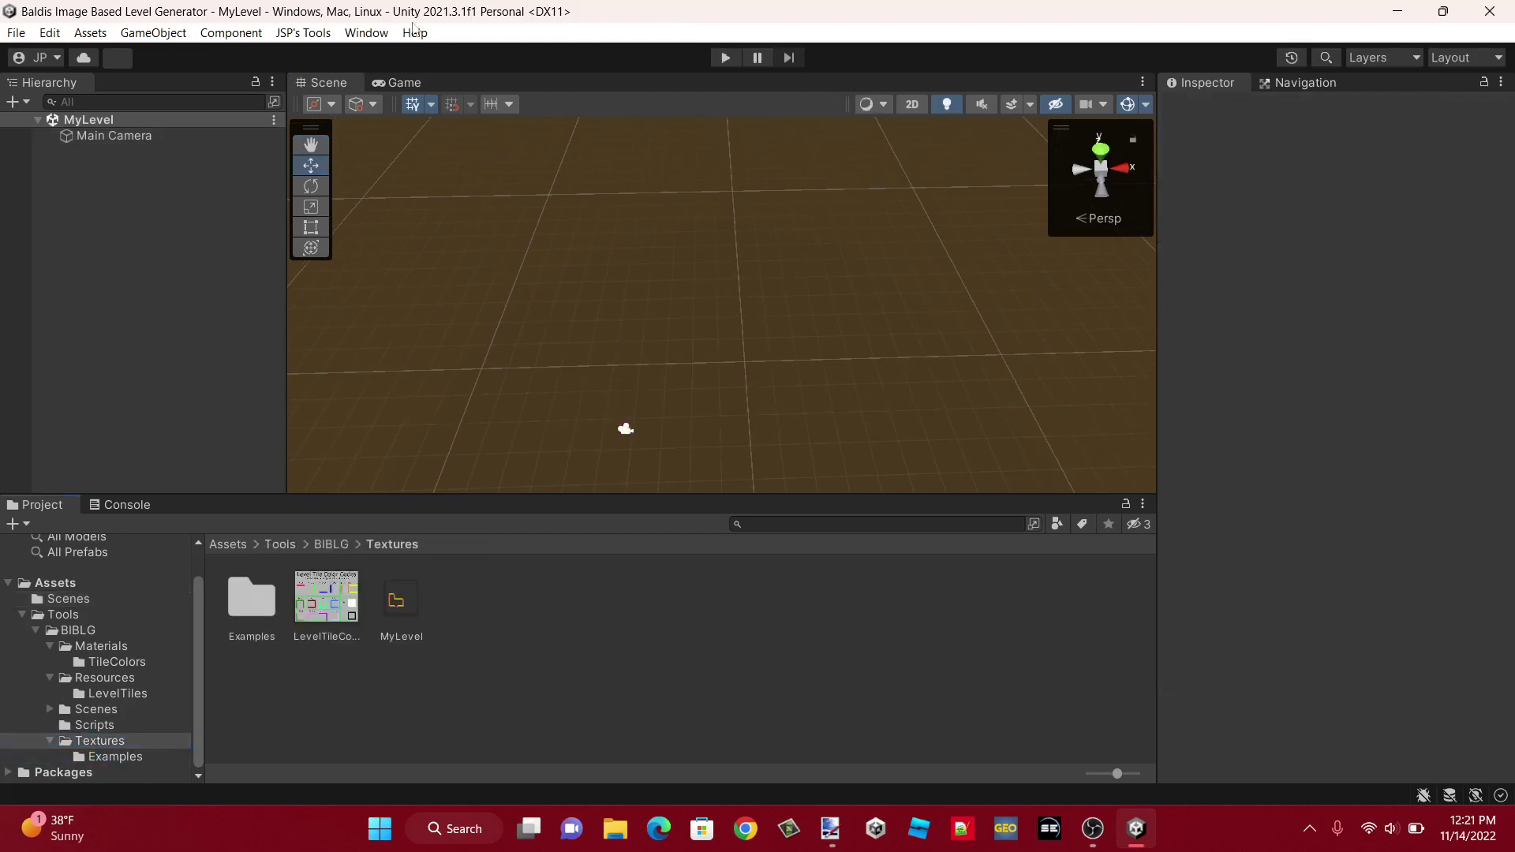
pyautogui.click(305, 33)
pyautogui.click(347, 54)
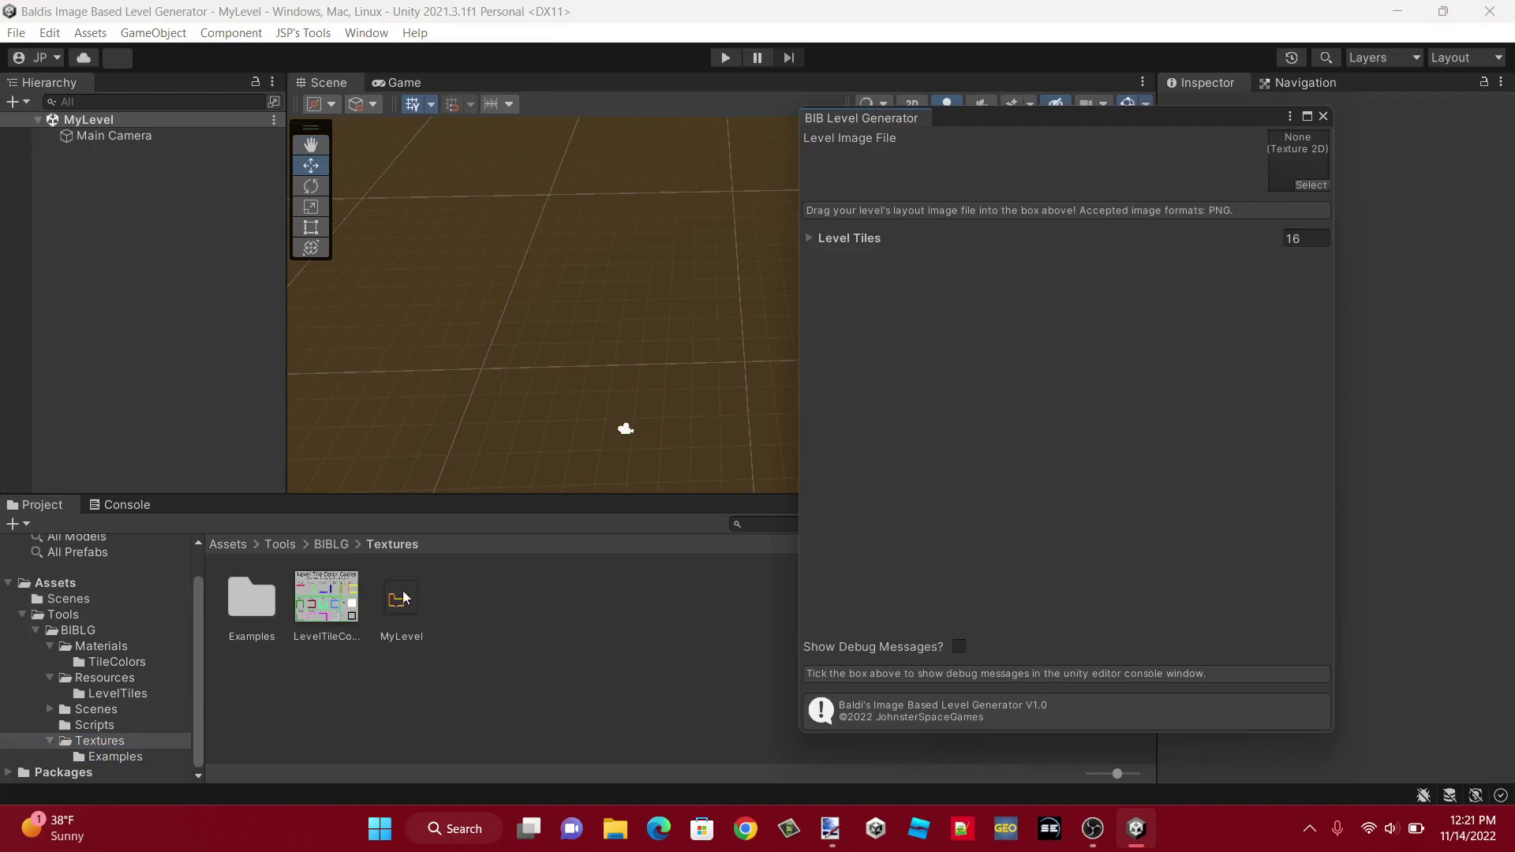
pyautogui.moveTo(404, 597); pyautogui.dragTo(1298, 158)
# - Assign ExampleFloor as the floor material, ExampleWall as the wall material and ExampleCeiling as the ceiling material
pyautogui.scroll(-5, 1168, 438)
pyautogui.scroll(3, 1257, 373)
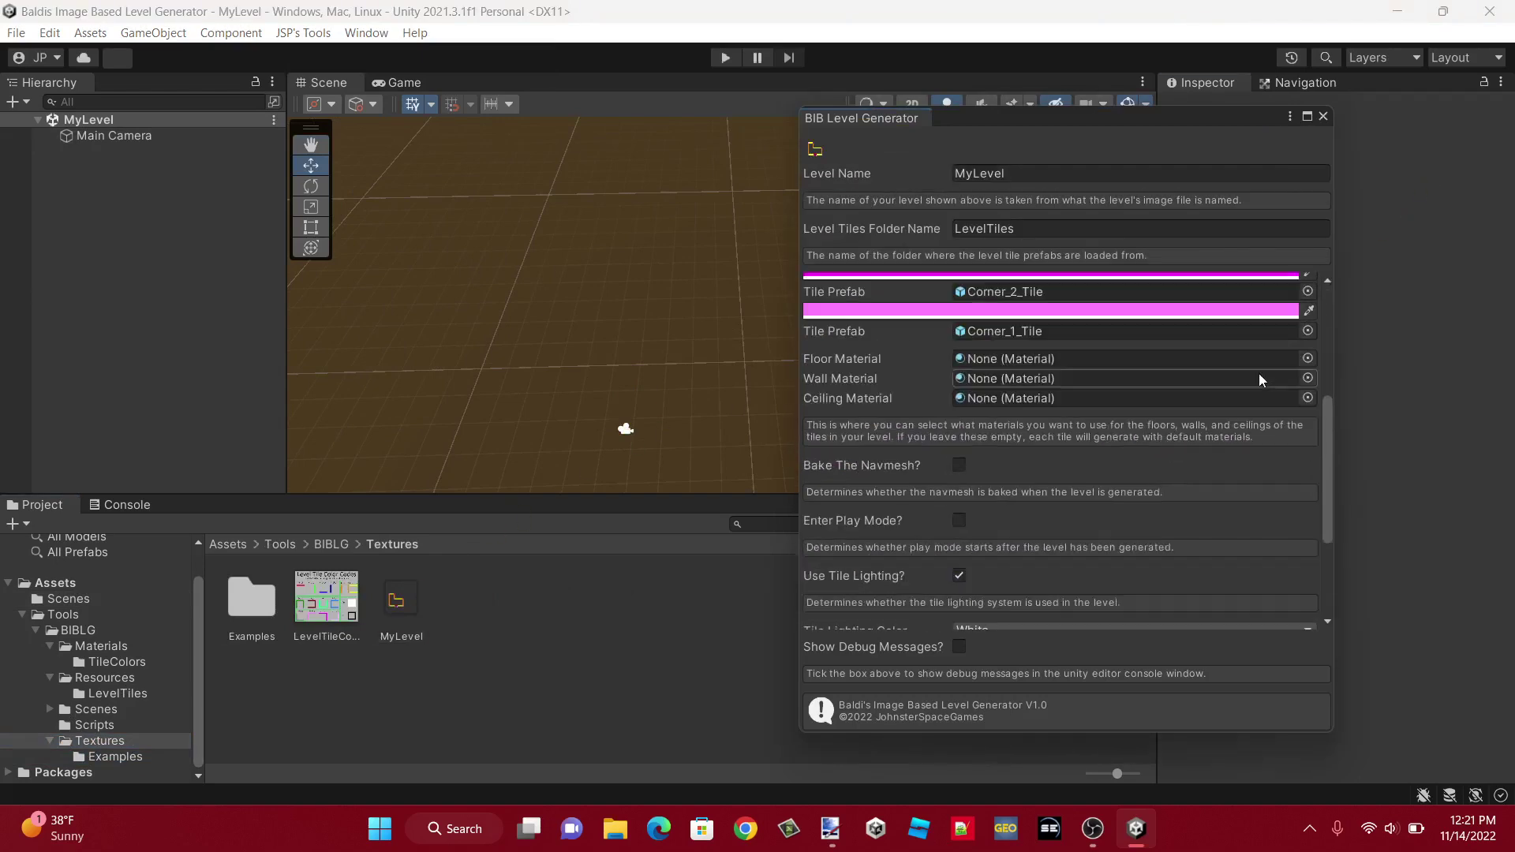
pyautogui.click(1308, 358)
pyautogui.write('ex')
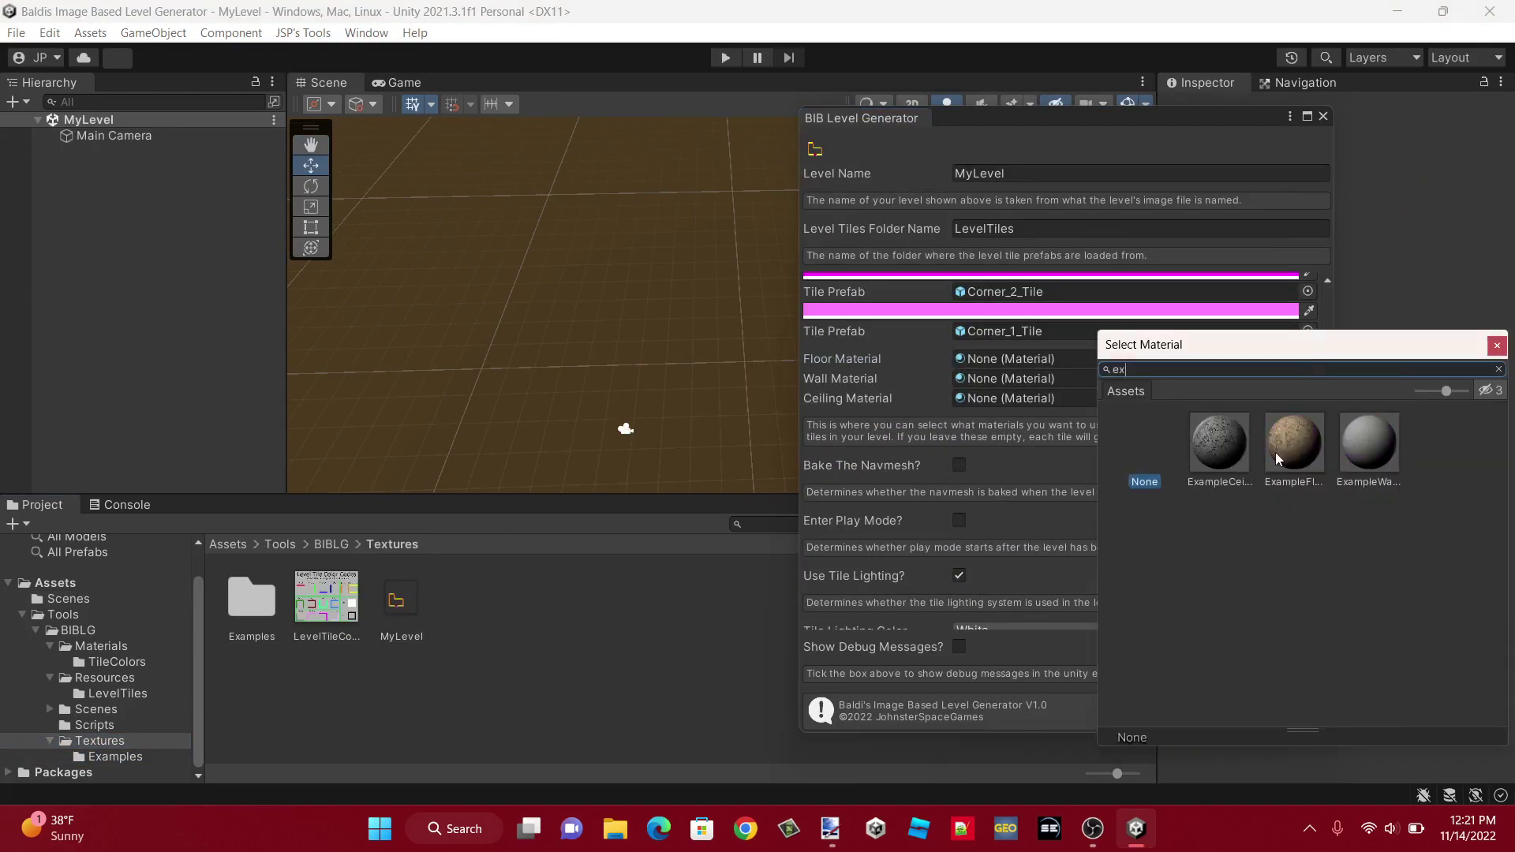
pyautogui.doubleClick(1287, 451)
pyautogui.click(1306, 378)
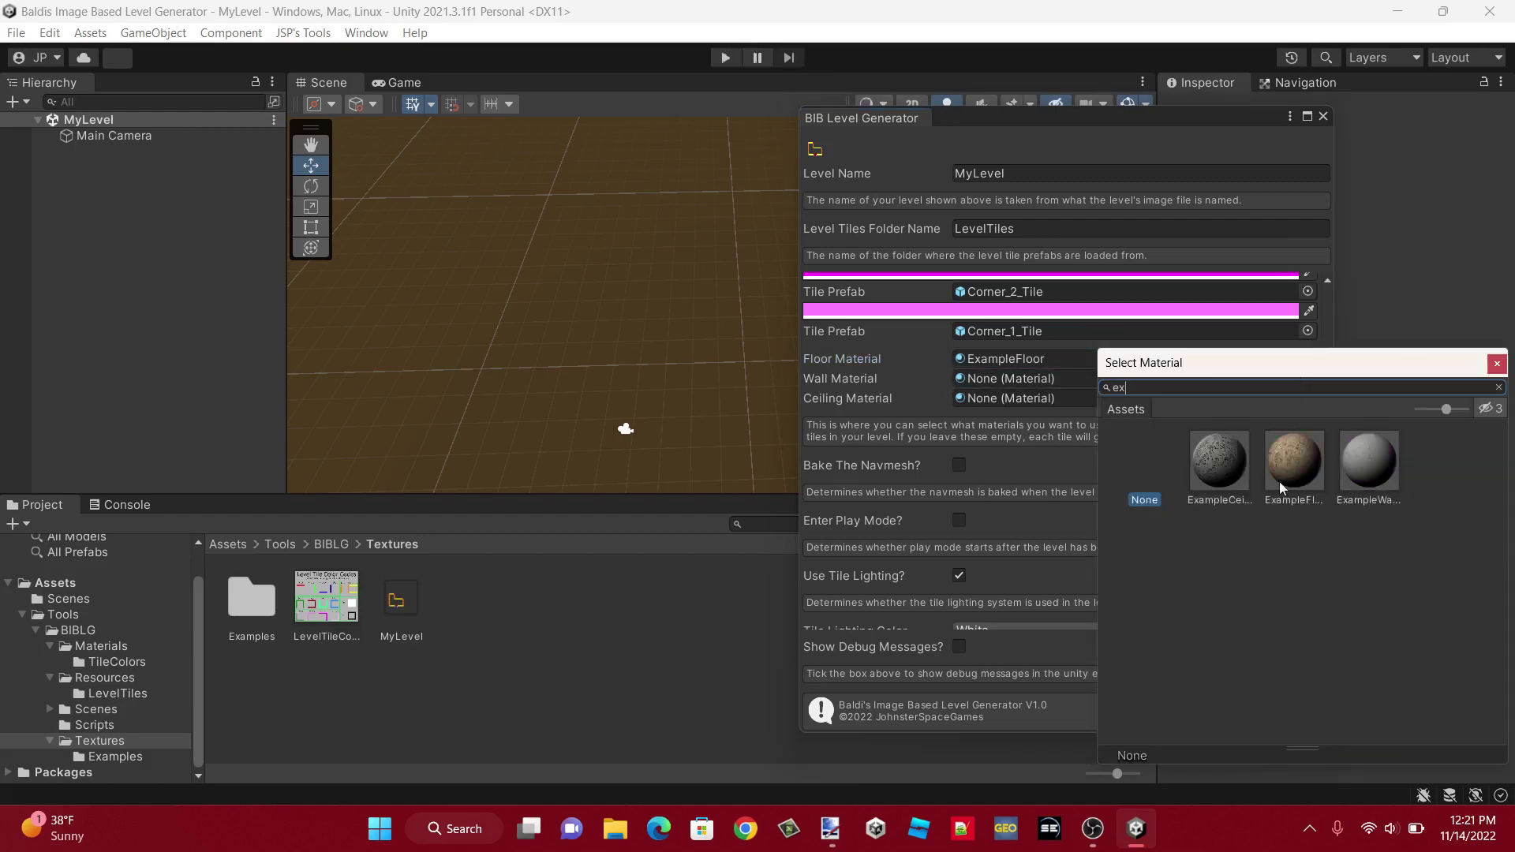
pyautogui.doubleClick(1370, 454)
pyautogui.click(1310, 397)
pyautogui.click(1235, 483)
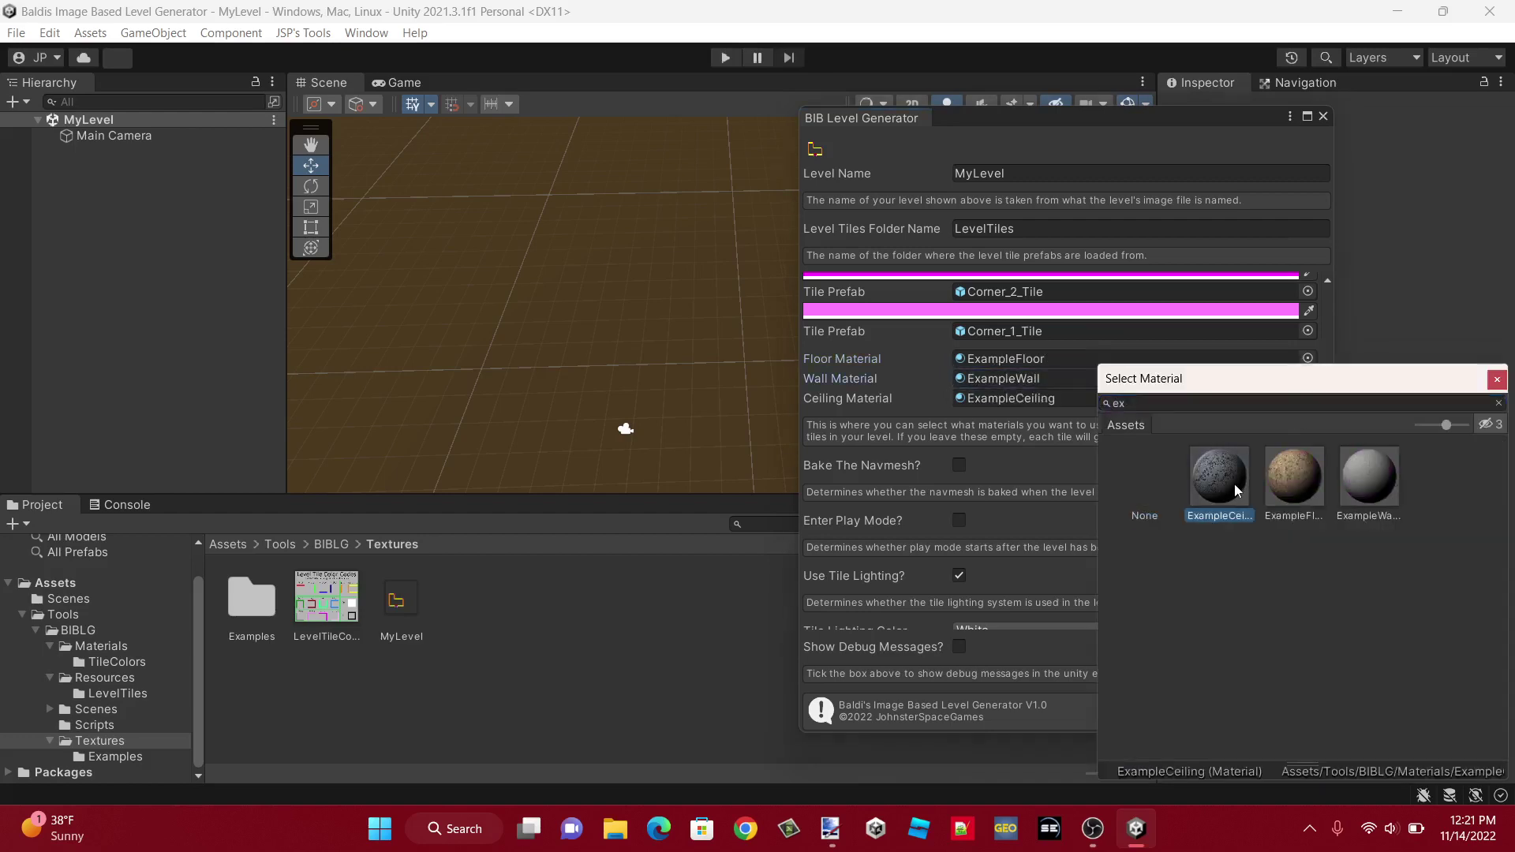
pyautogui.click(1234, 484)
# - Enable baking the navmesh when the level is generated
pyautogui.scroll(-5, 1234, 485)
pyautogui.scroll(3, 1195, 480)
pyautogui.click(960, 393)
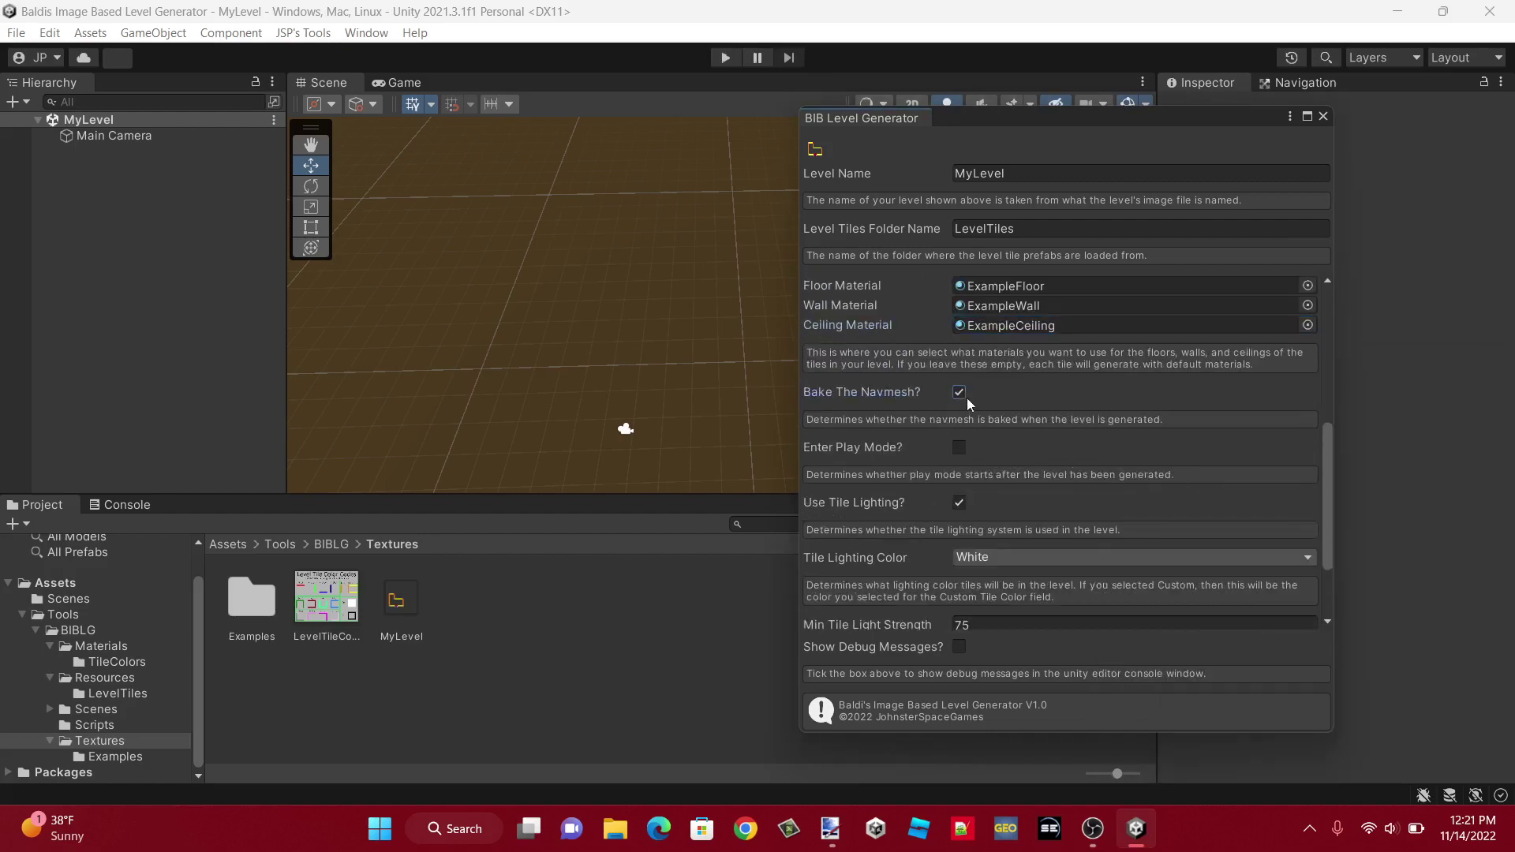
# - Set the Tile Lighting Color to Random, with tile light strength between 25 minimum and 75 maximum
pyautogui.scroll(-3, 996, 419)
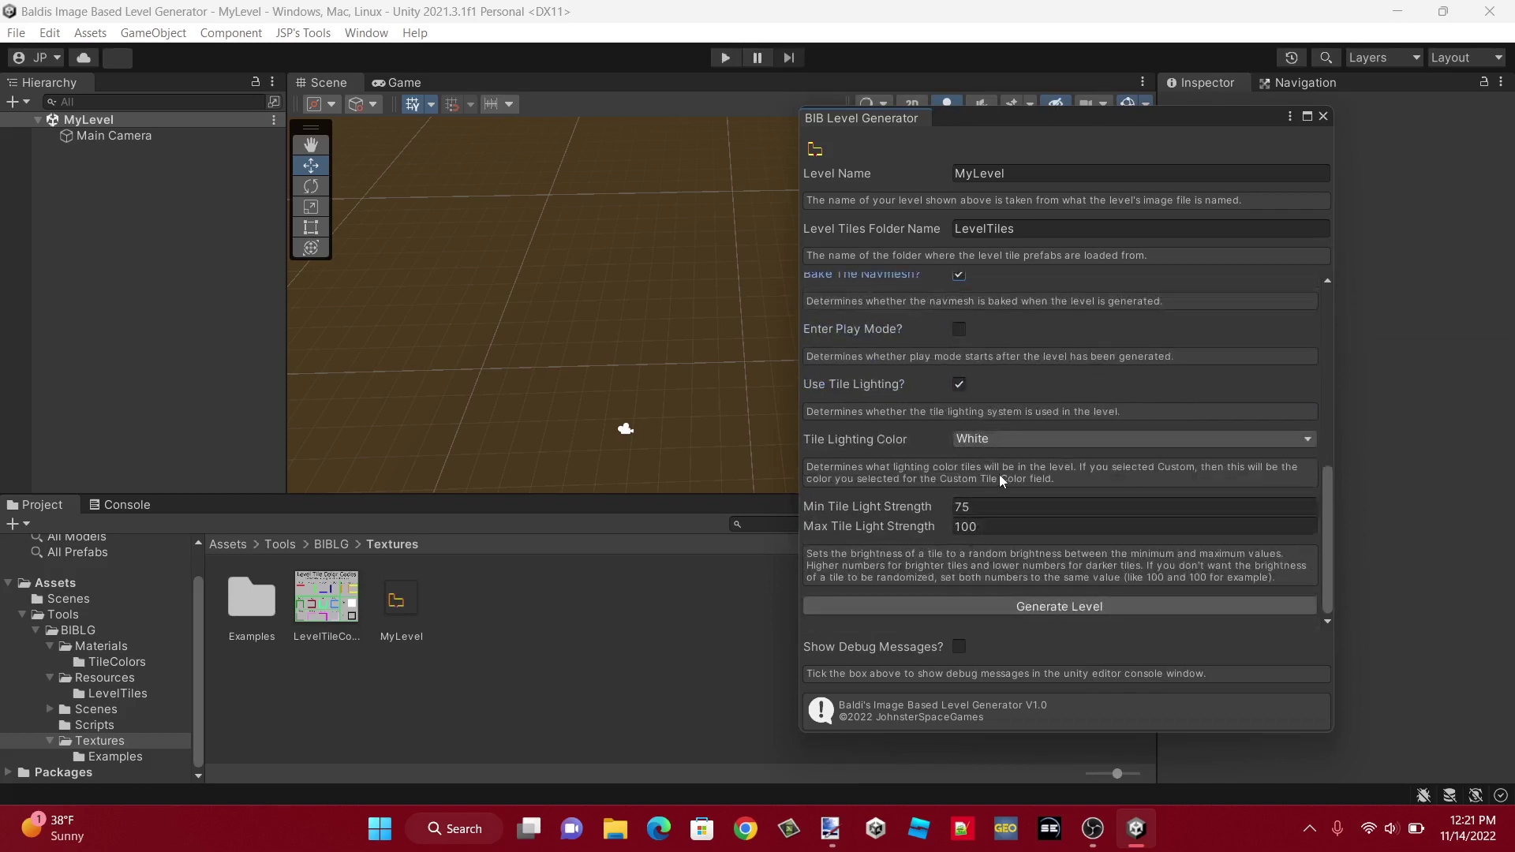
pyautogui.click(1012, 438)
pyautogui.click(1009, 543)
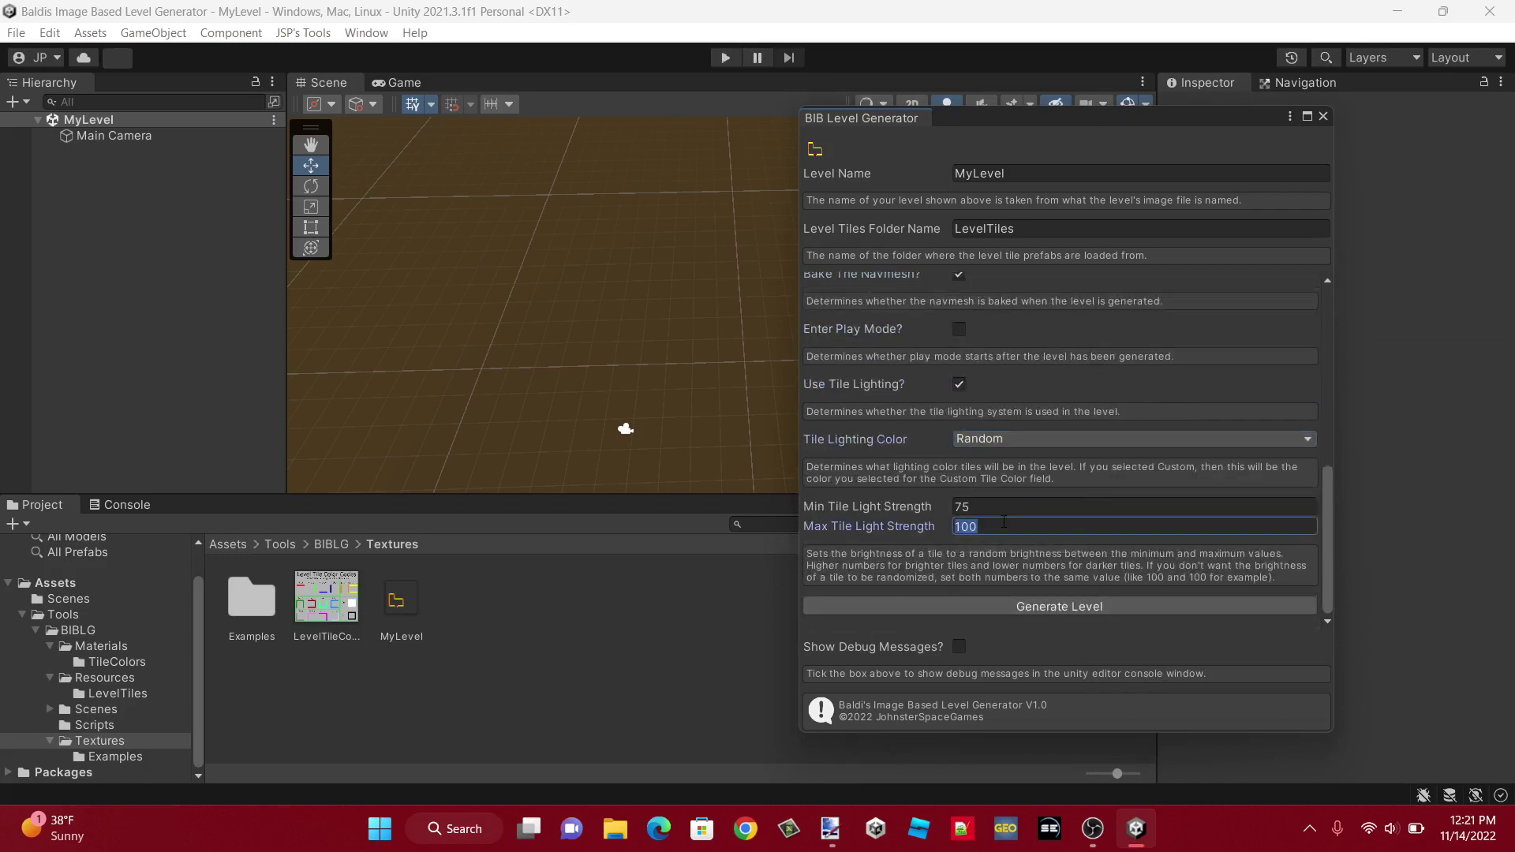
pyautogui.click(1013, 509)
pyautogui.press('BackSpace')
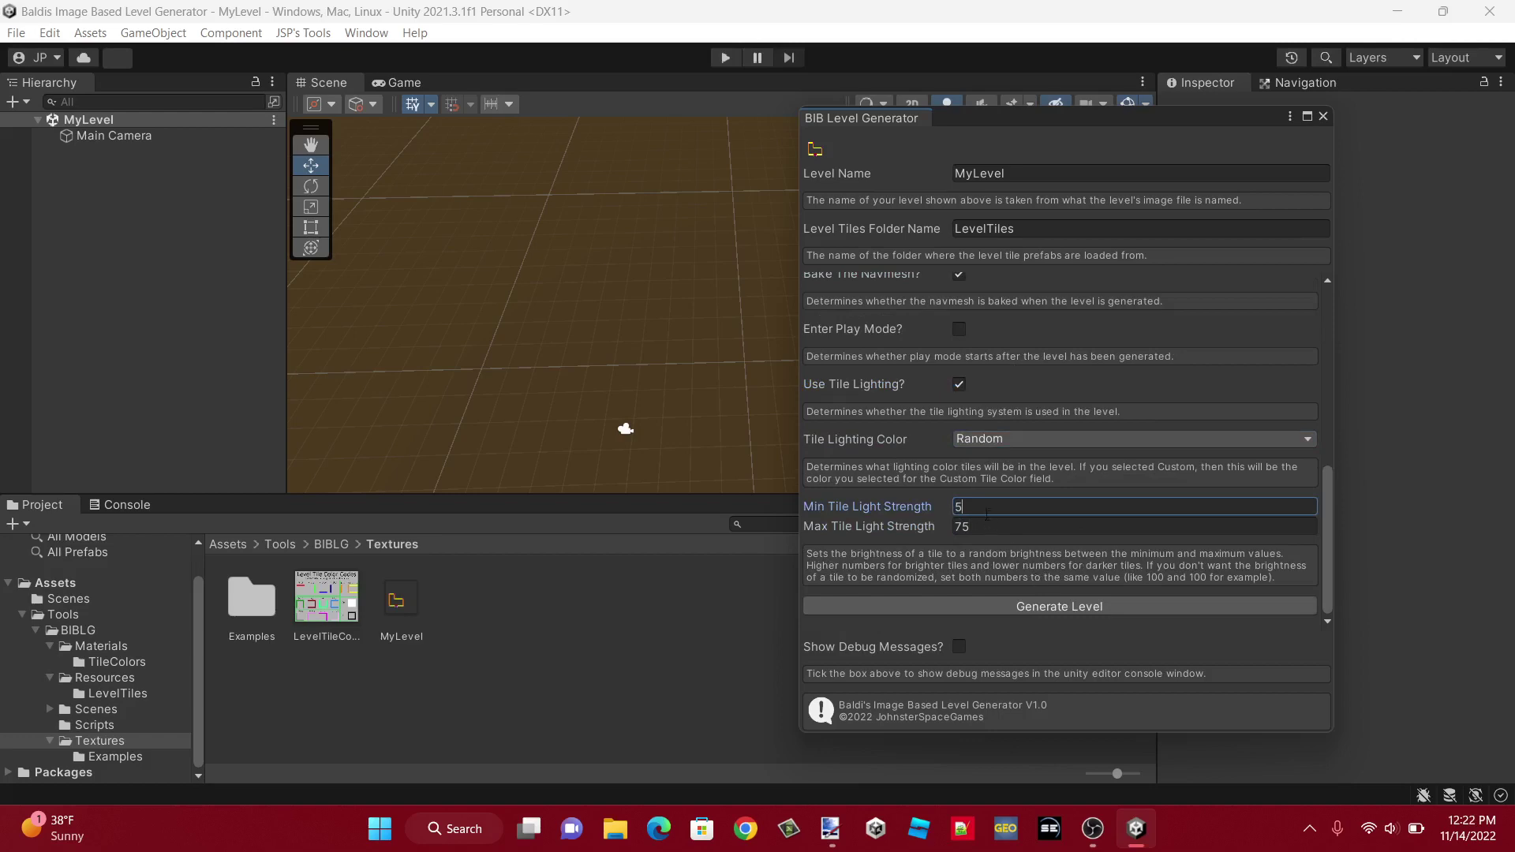
pyautogui.write('25')
# - Generate the level and inspect its baked navmesh in the Scene view
pyautogui.click(1048, 606)
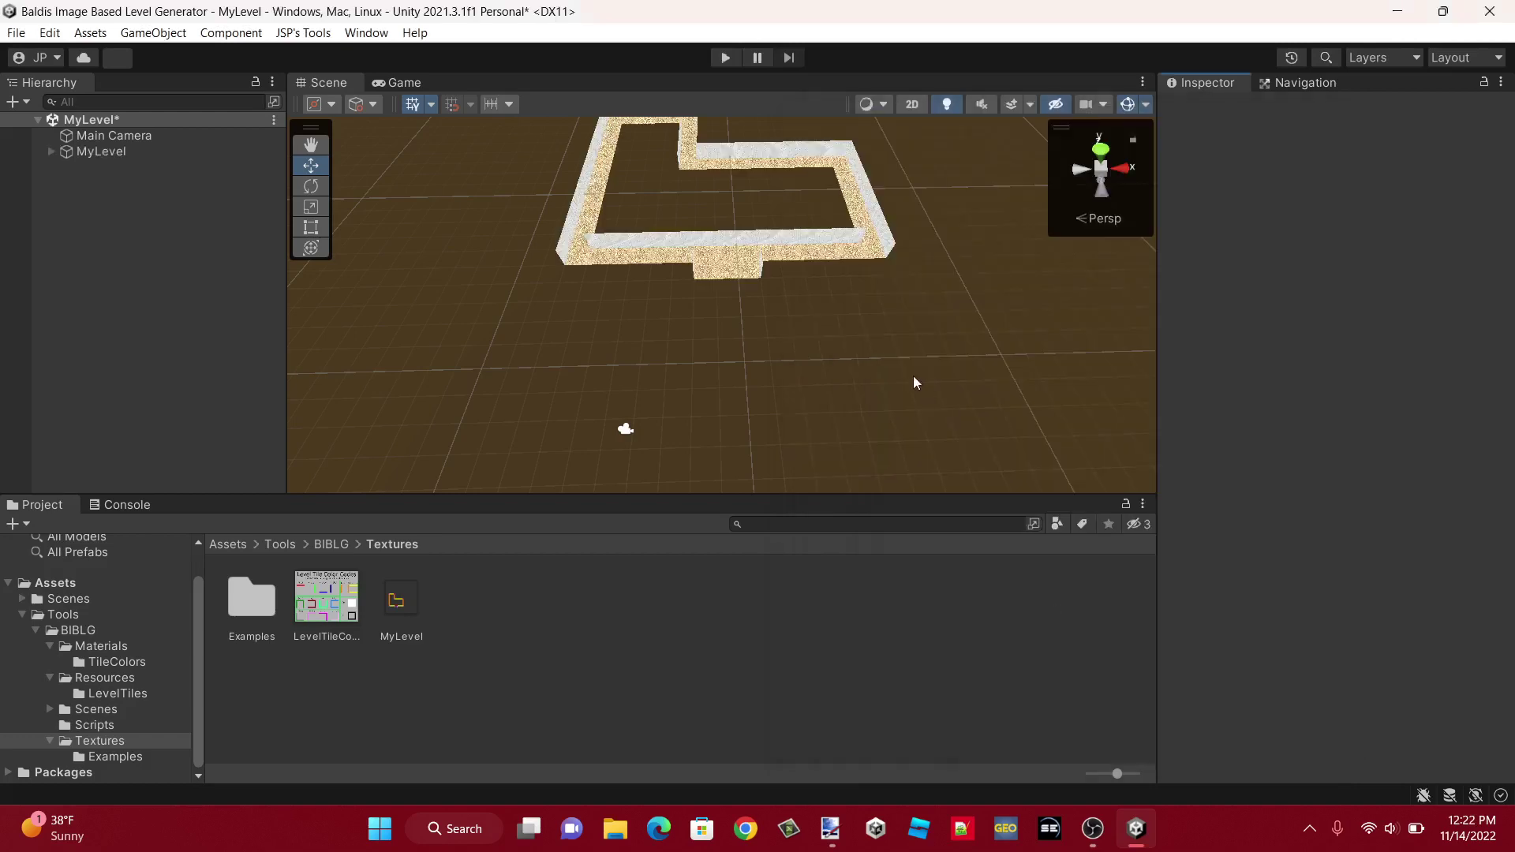
pyautogui.click(1282, 87)
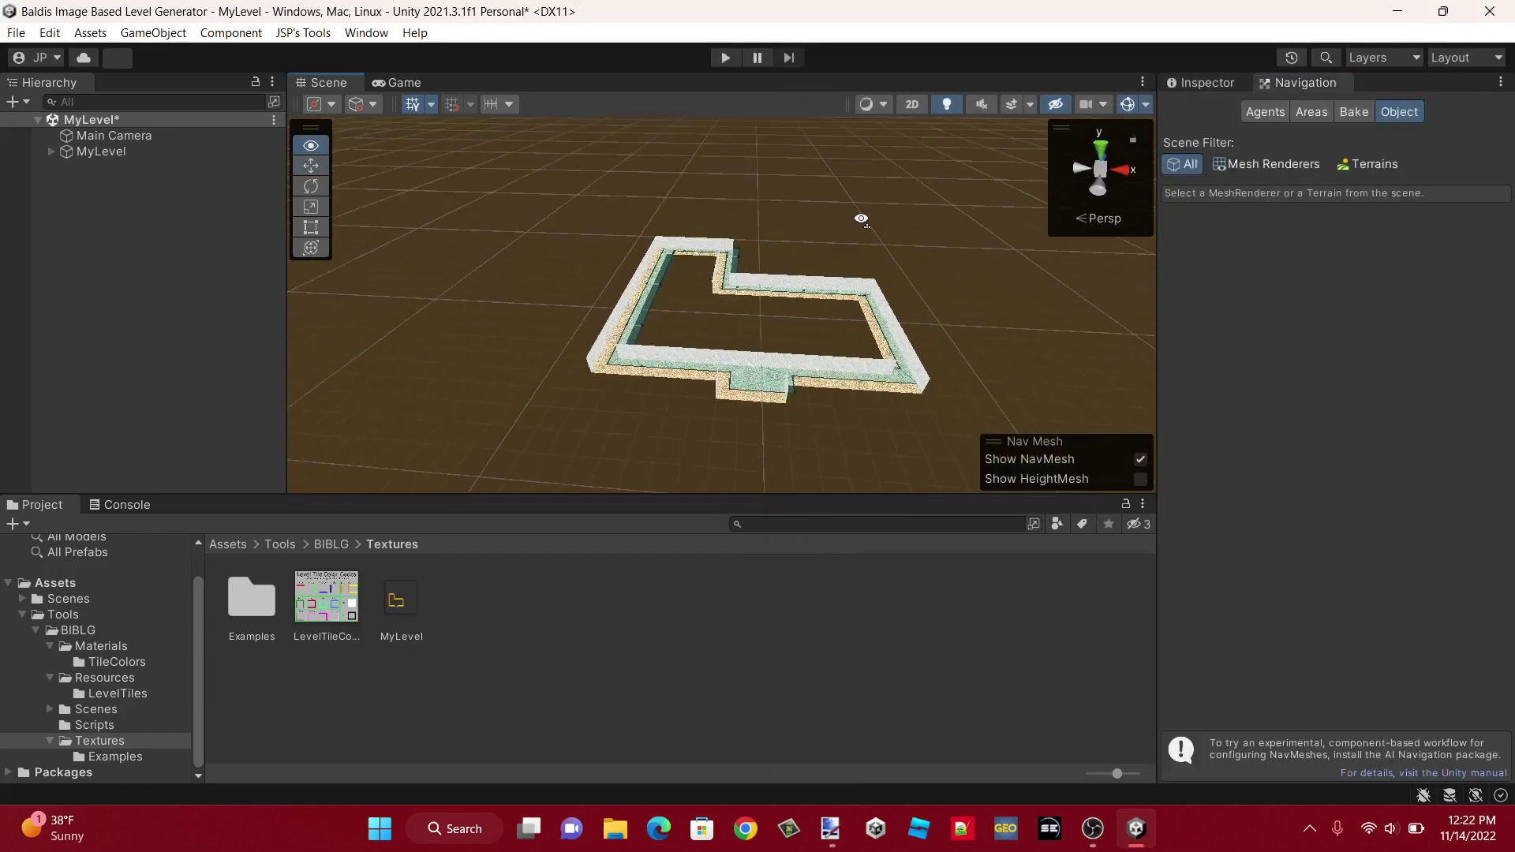
pyautogui.moveTo(859, 220); pyautogui.dragTo(881, 363)
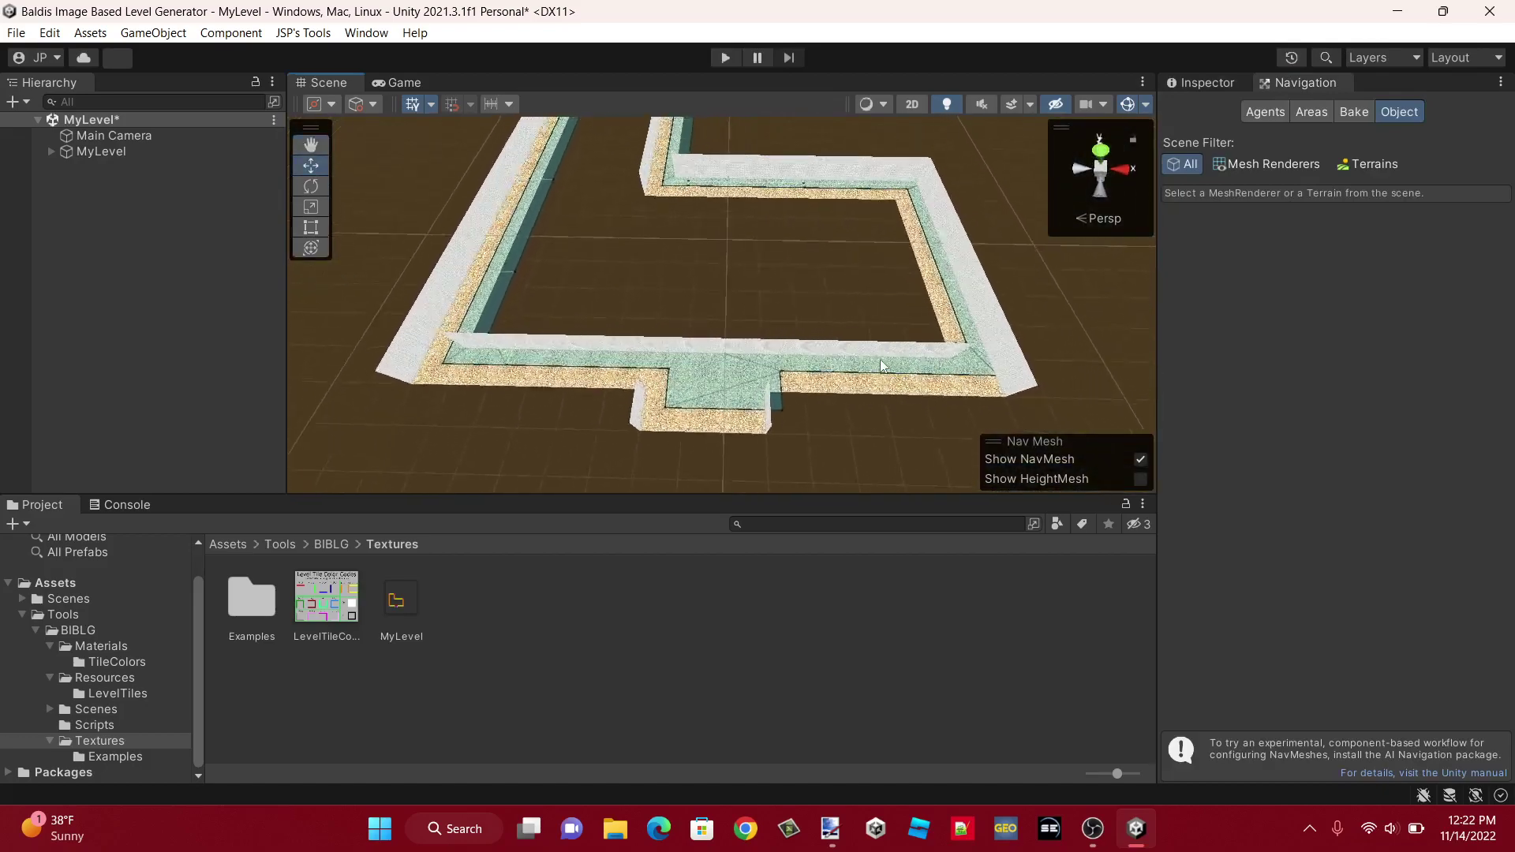
# - Rebake the navmesh from the Navigation bake settings and inspect its coverage of the level's floor
pyautogui.click(1354, 112)
pyautogui.click(1462, 455)
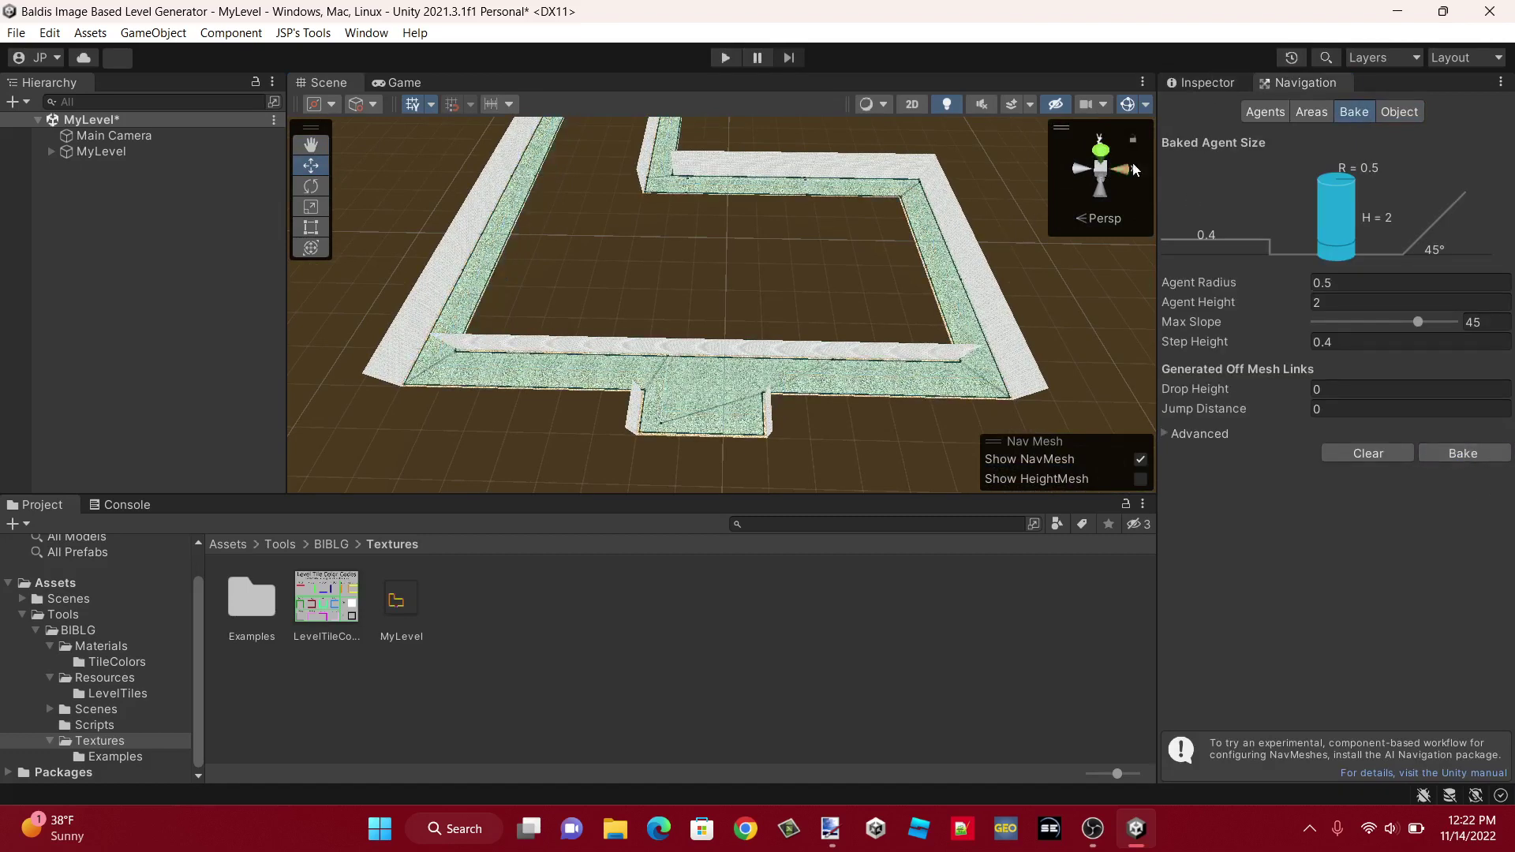
pyautogui.click(1207, 82)
pyautogui.moveTo(859, 264); pyautogui.dragTo(823, 322)
pyautogui.click(1304, 82)
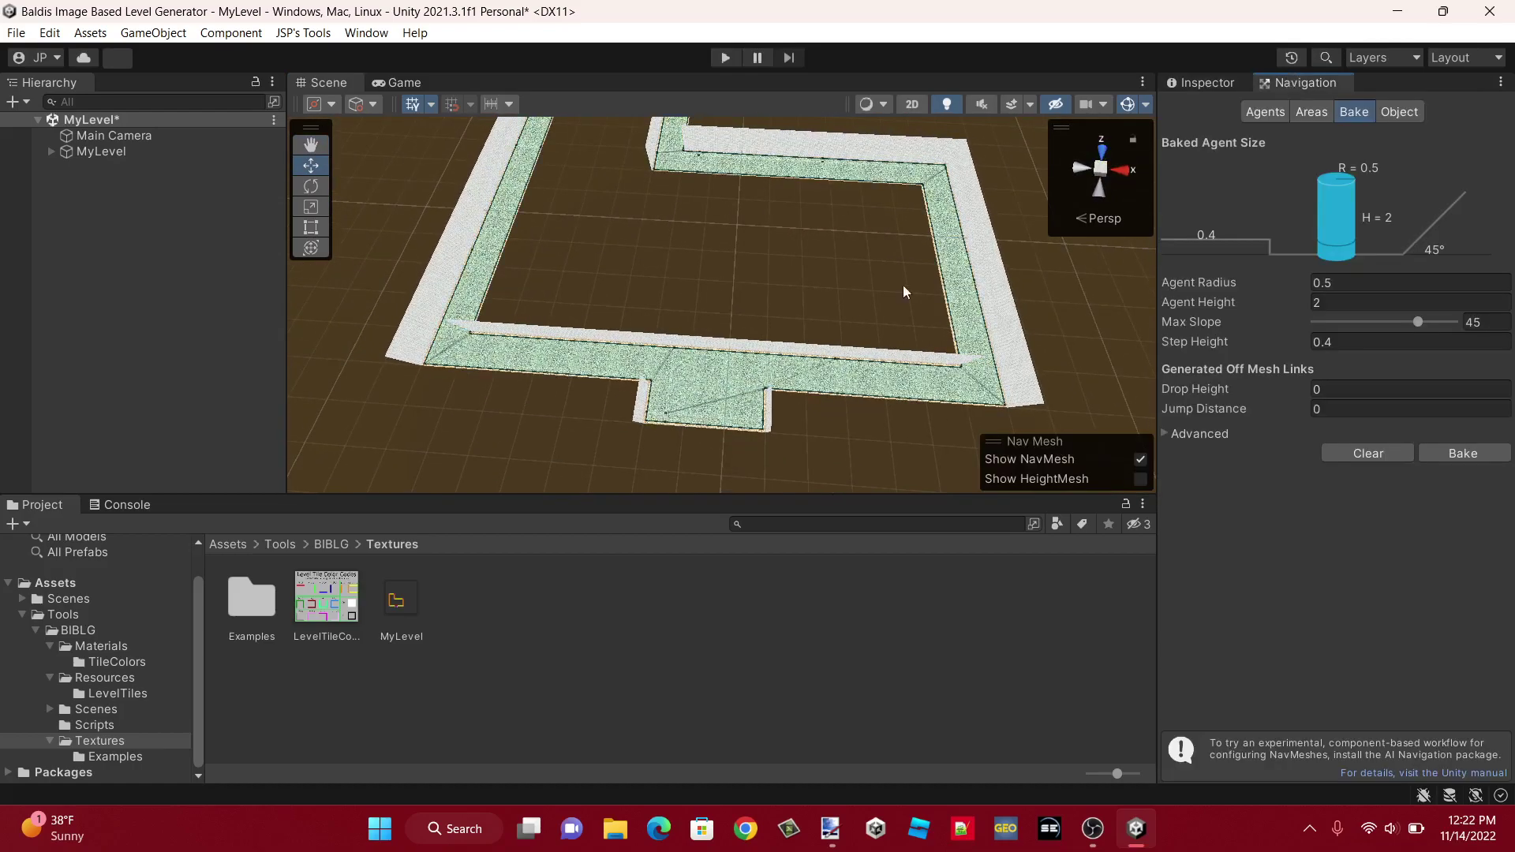
pyautogui.moveTo(907, 291); pyautogui.dragTo(914, 229)
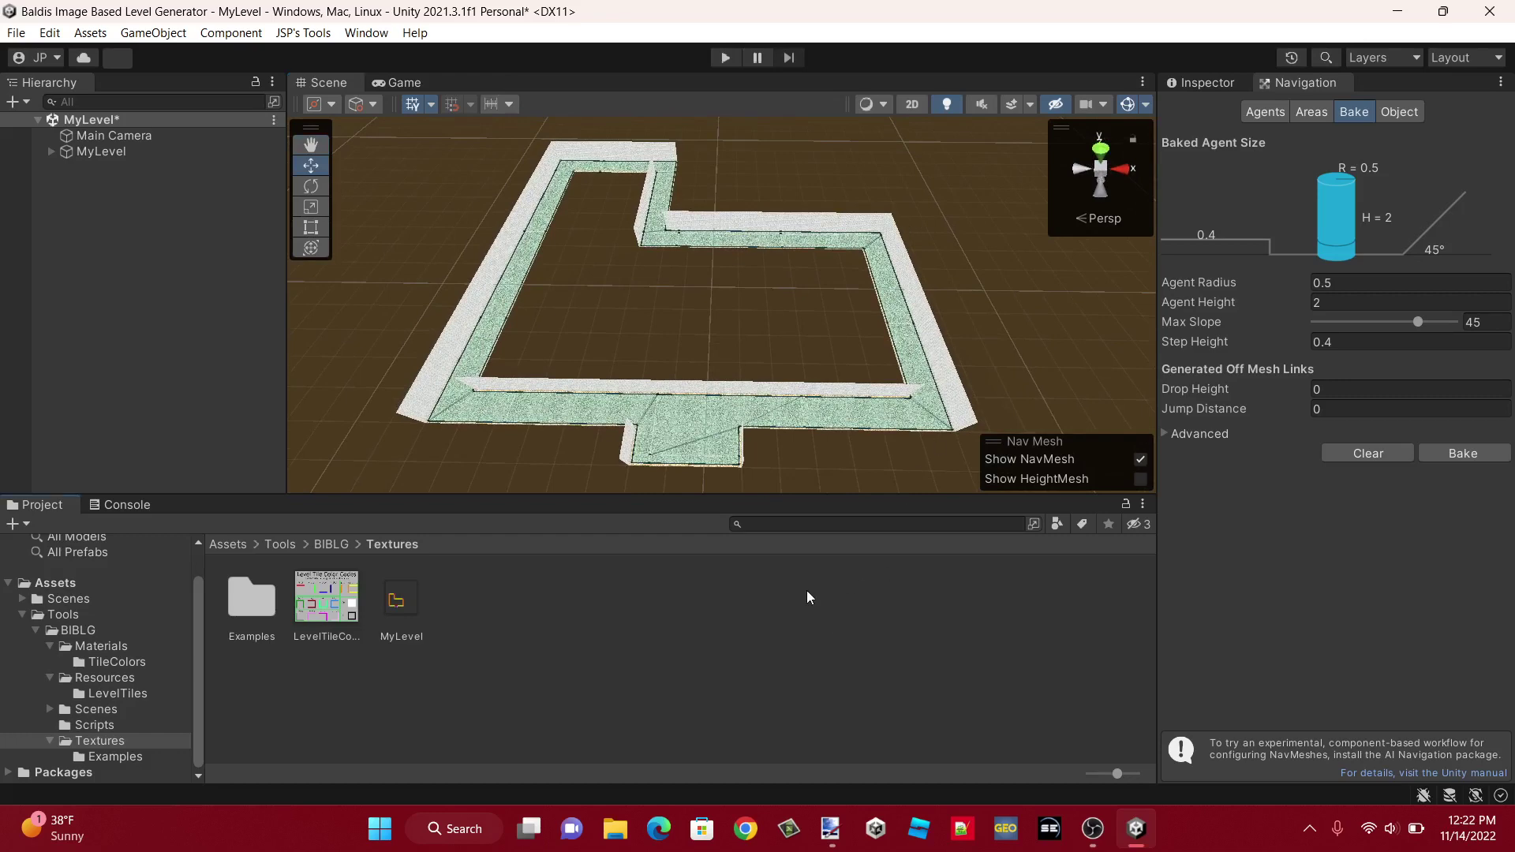
# - Hide the navmesh overlay by returning to the Inspector, and save the MyLevel scene
pyautogui.click(1229, 79)
pyautogui.hotkey('ctrl', 's')
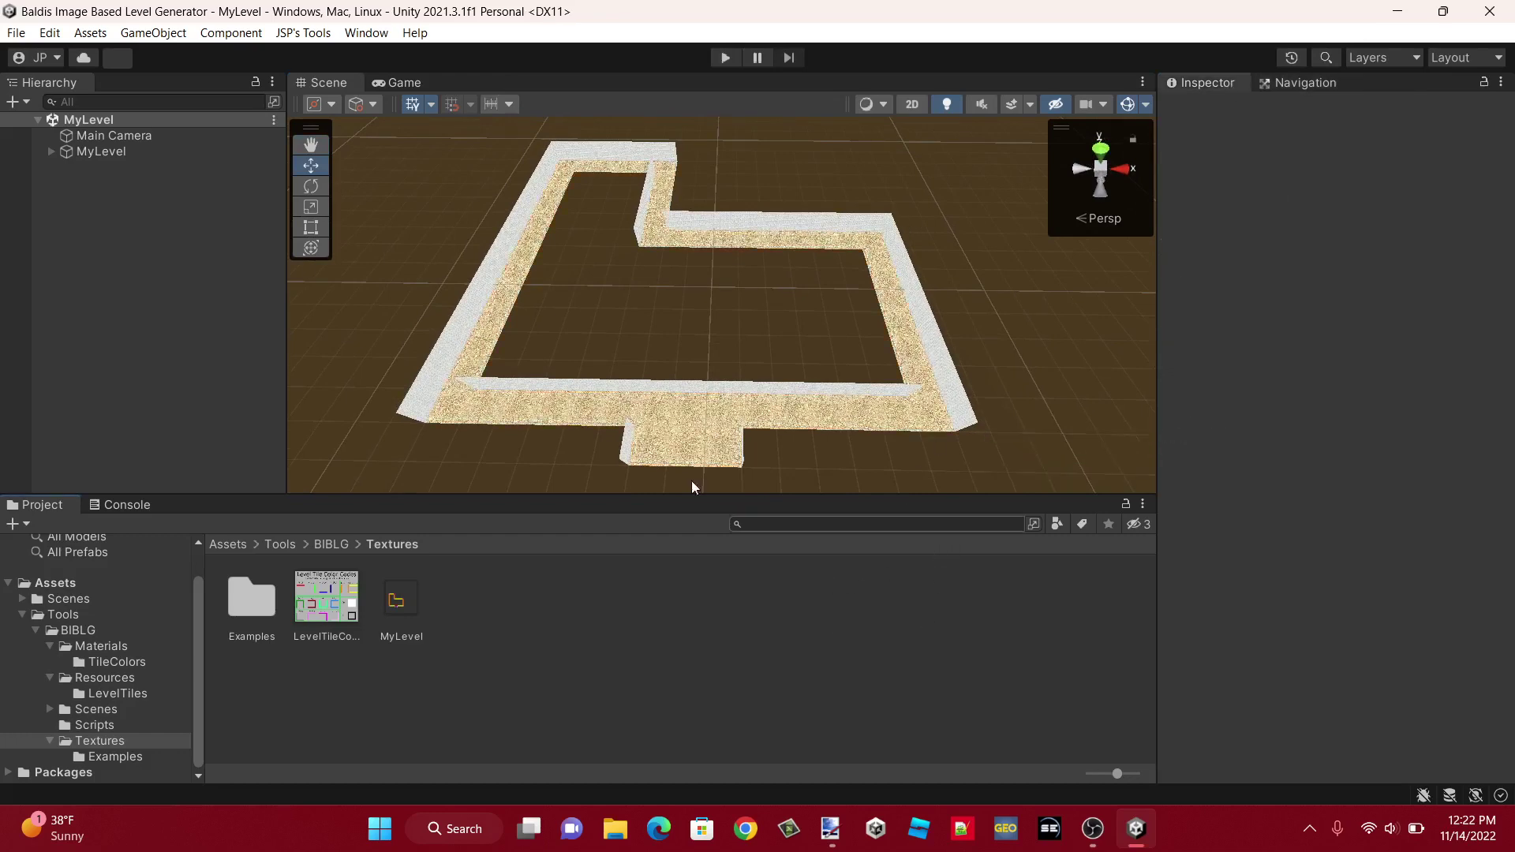
# - Check the Main Camera's settings and its view of the level, and look over the whole level in the scene
pyautogui.click(251, 138)
pyautogui.moveTo(609, 191); pyautogui.dragTo(260, 177)
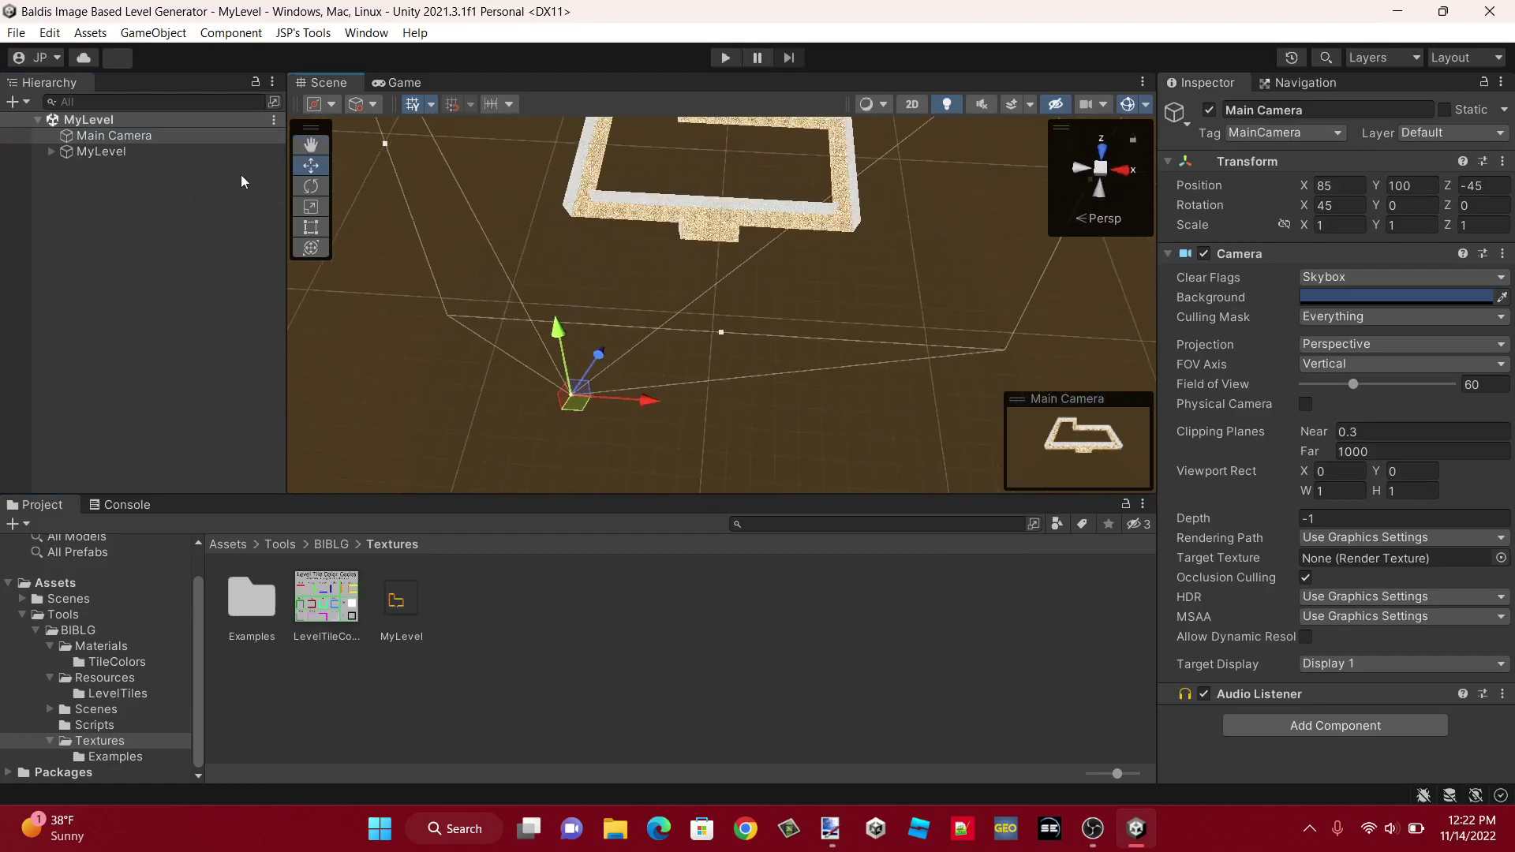
pyautogui.click(242, 156)
pyautogui.click(794, 663)
pyautogui.moveTo(607, 261); pyautogui.dragTo(1026, 377)
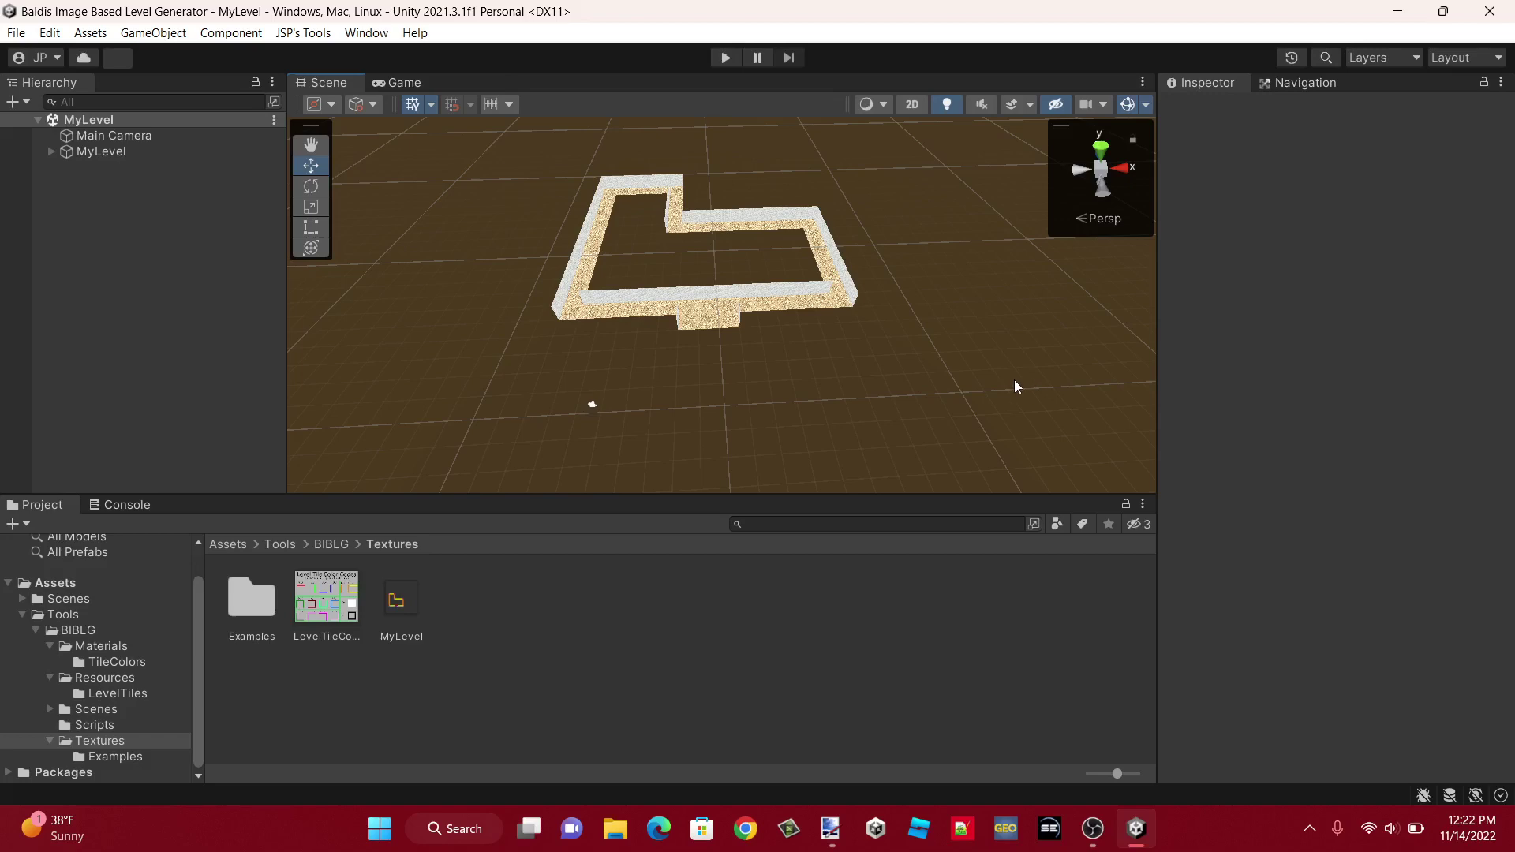
pyautogui.click(1093, 828)
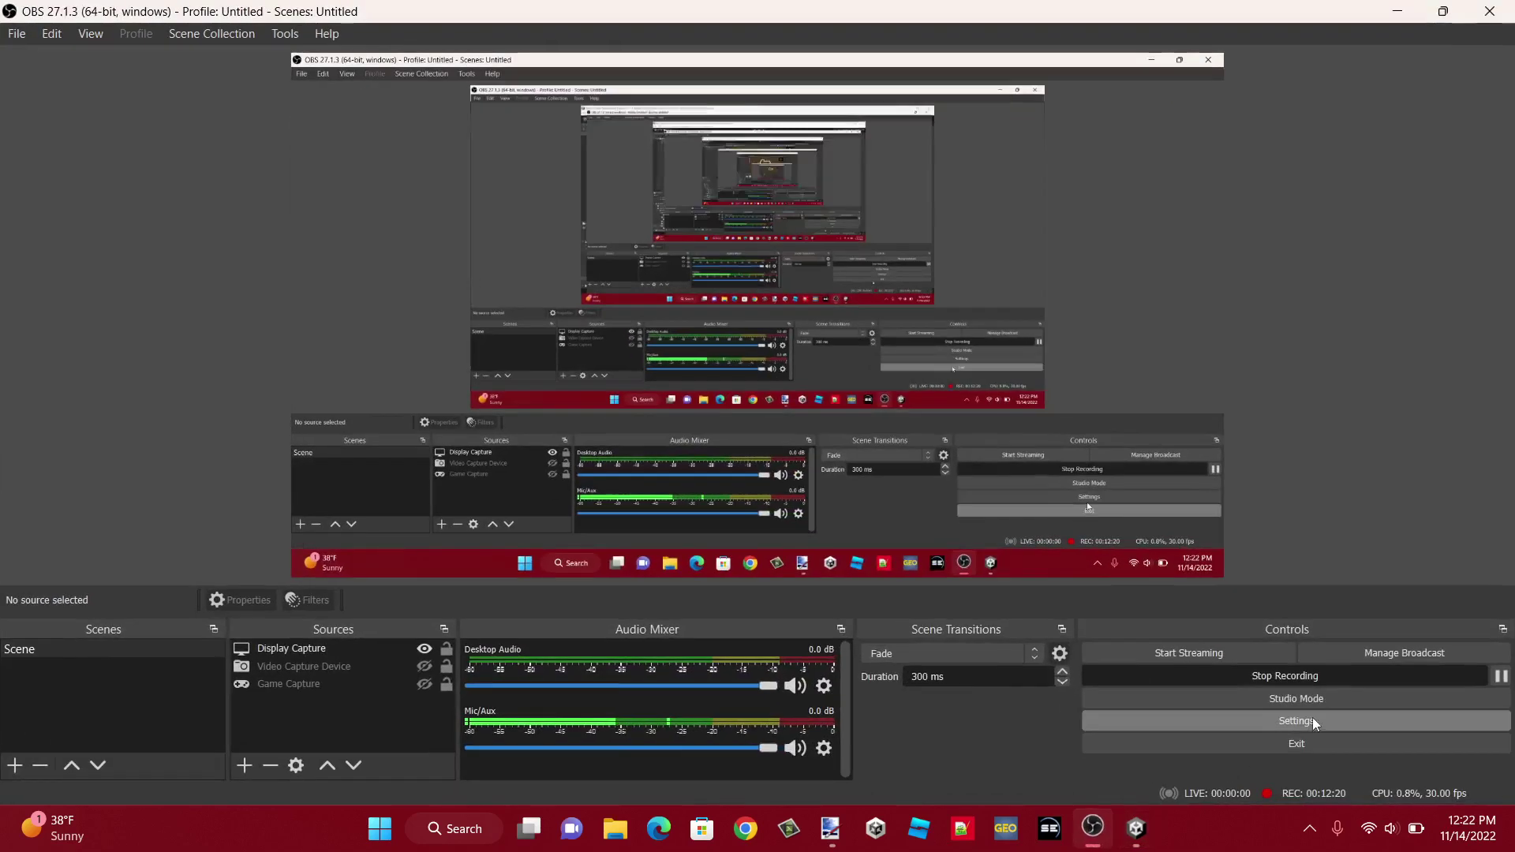